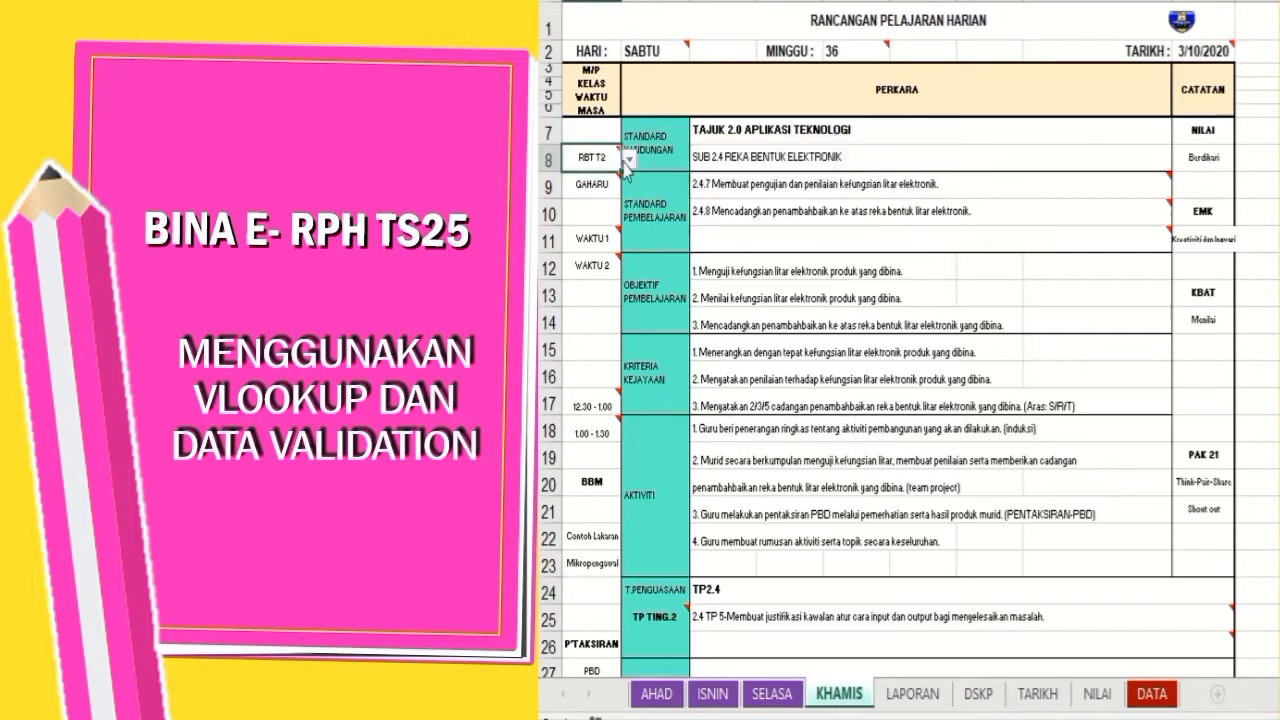
- Set the class to RBT T1 and its topic to BAB 3.0 PROSES REKA BENTUK, then to BAB 1.0 PENGENALAN KEPADA REKA BENTUK DAN TEKNOLOGI
{"action": "left_click", "coordinate": [628, 159]}
{"action": "left_click", "coordinate": [618, 181]}
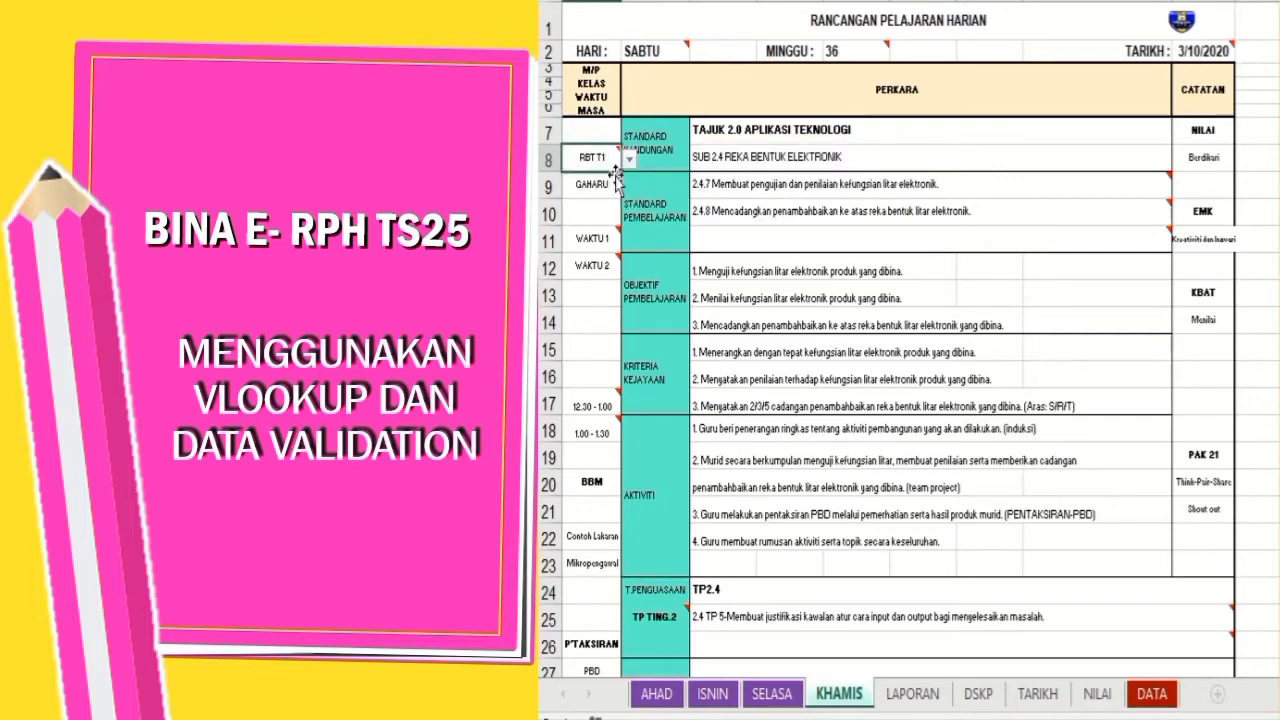
{"action": "left_click", "coordinate": [732, 137]}
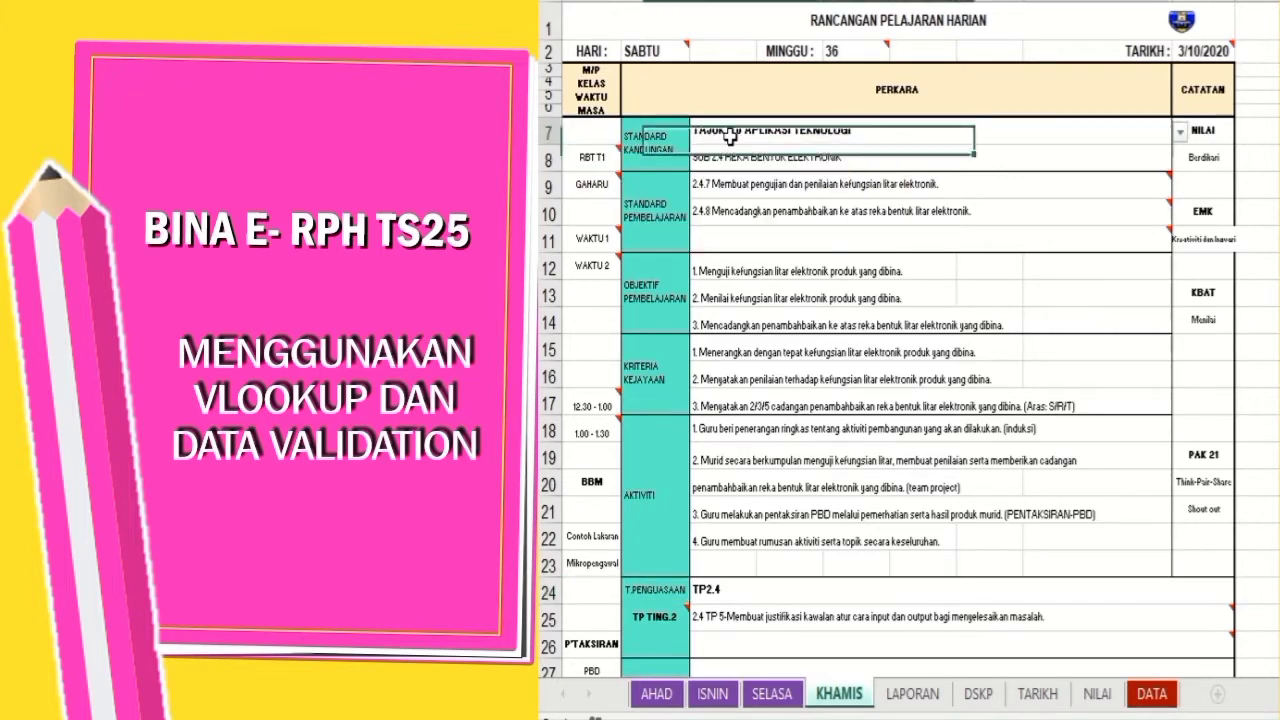
{"action": "left_click", "coordinate": [1182, 131]}
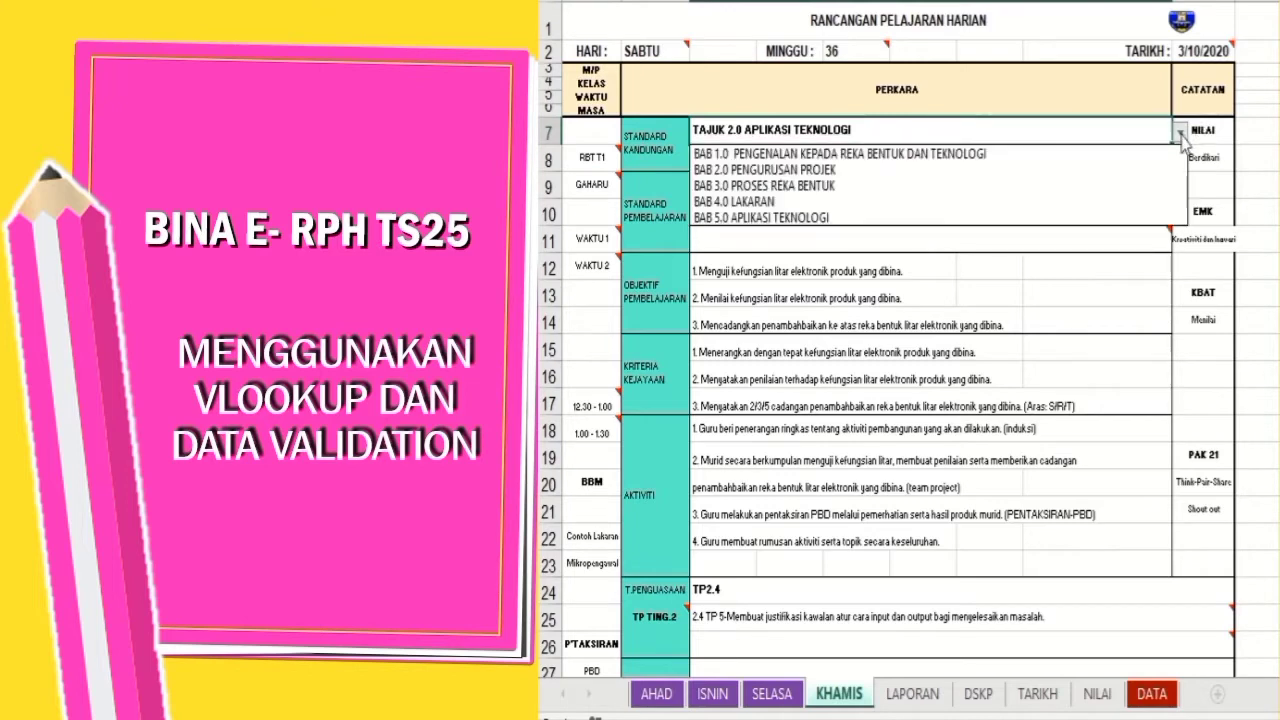
{"action": "left_click", "coordinate": [1144, 186]}
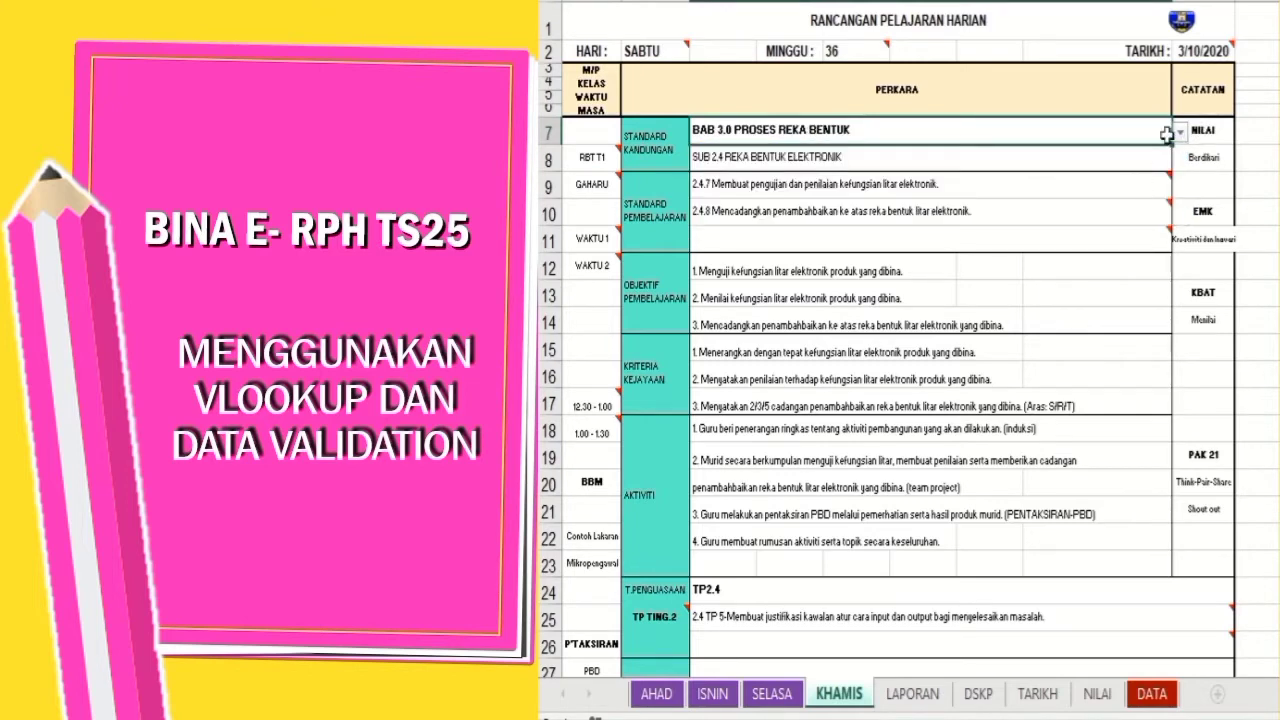
{"action": "left_click", "coordinate": [1180, 134]}
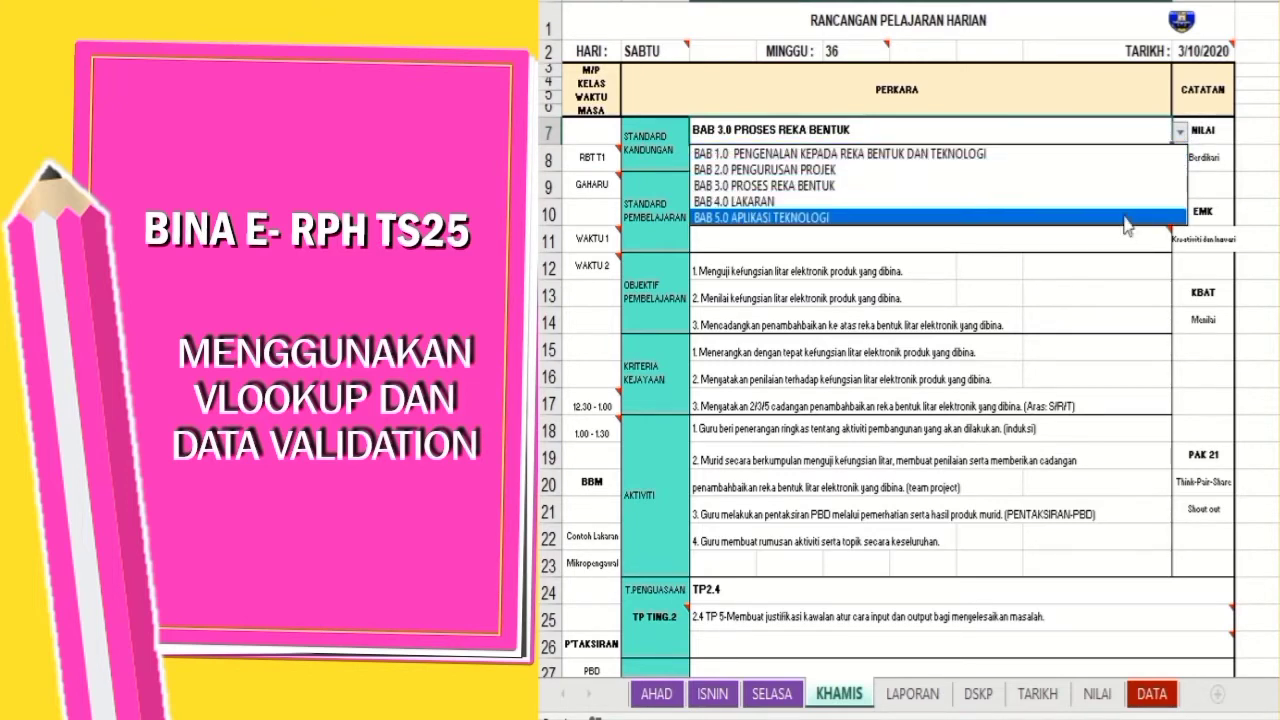
{"action": "left_click", "coordinate": [1129, 155]}
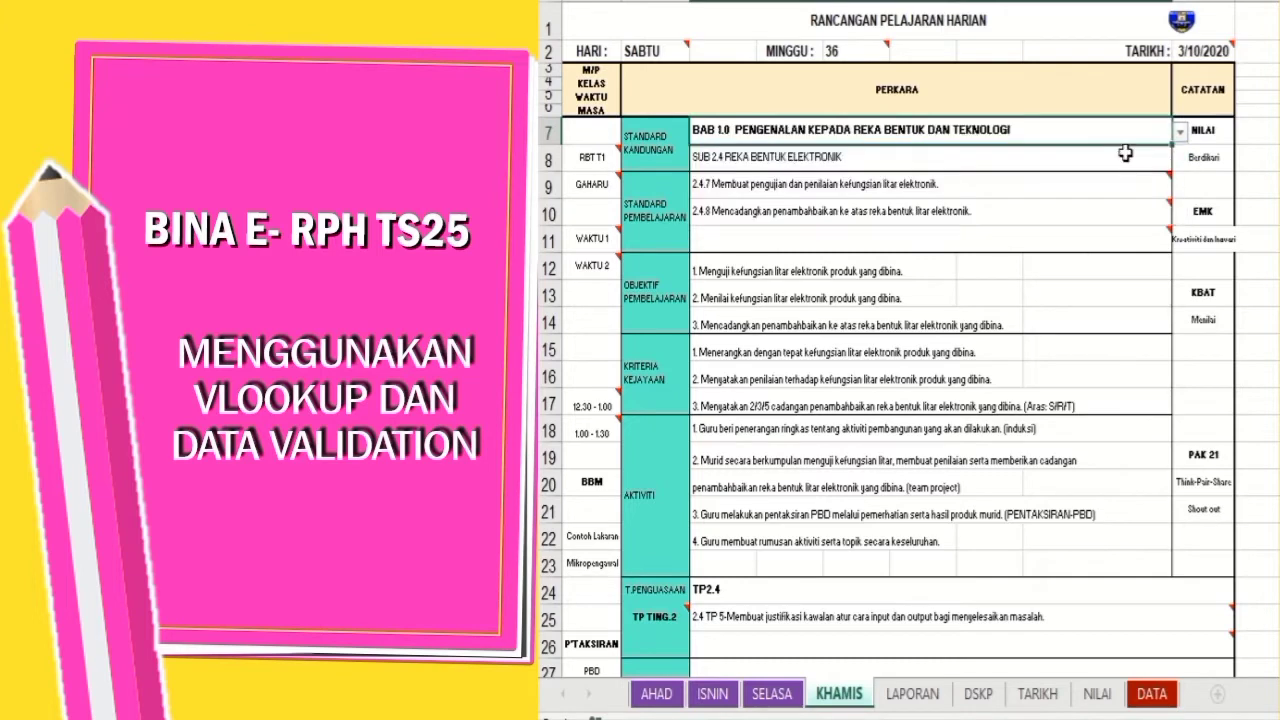
- Set the class to RBT T2 and choose TAJUK 2.0 APLIKASI TEKNOLOGI as the content standard topic
{"action": "left_click", "coordinate": [605, 163]}
{"action": "left_click", "coordinate": [628, 159]}
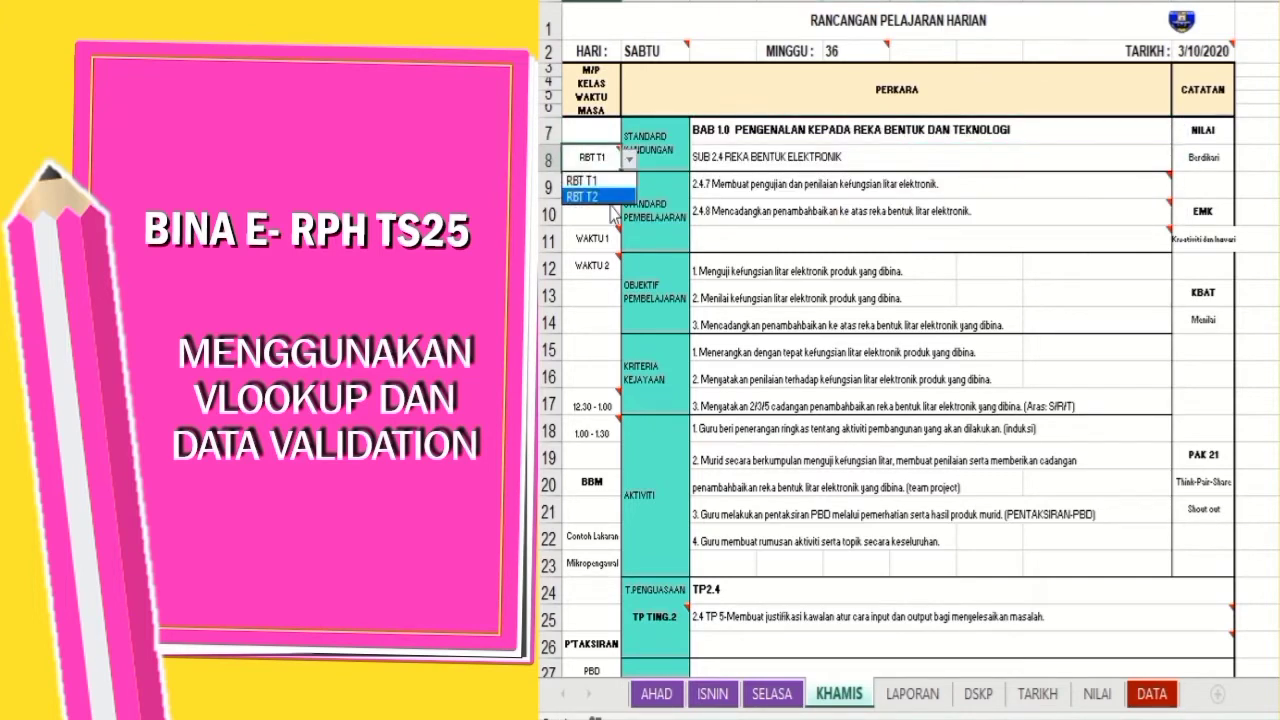
{"action": "left_click", "coordinate": [609, 197]}
{"action": "left_click", "coordinate": [789, 126]}
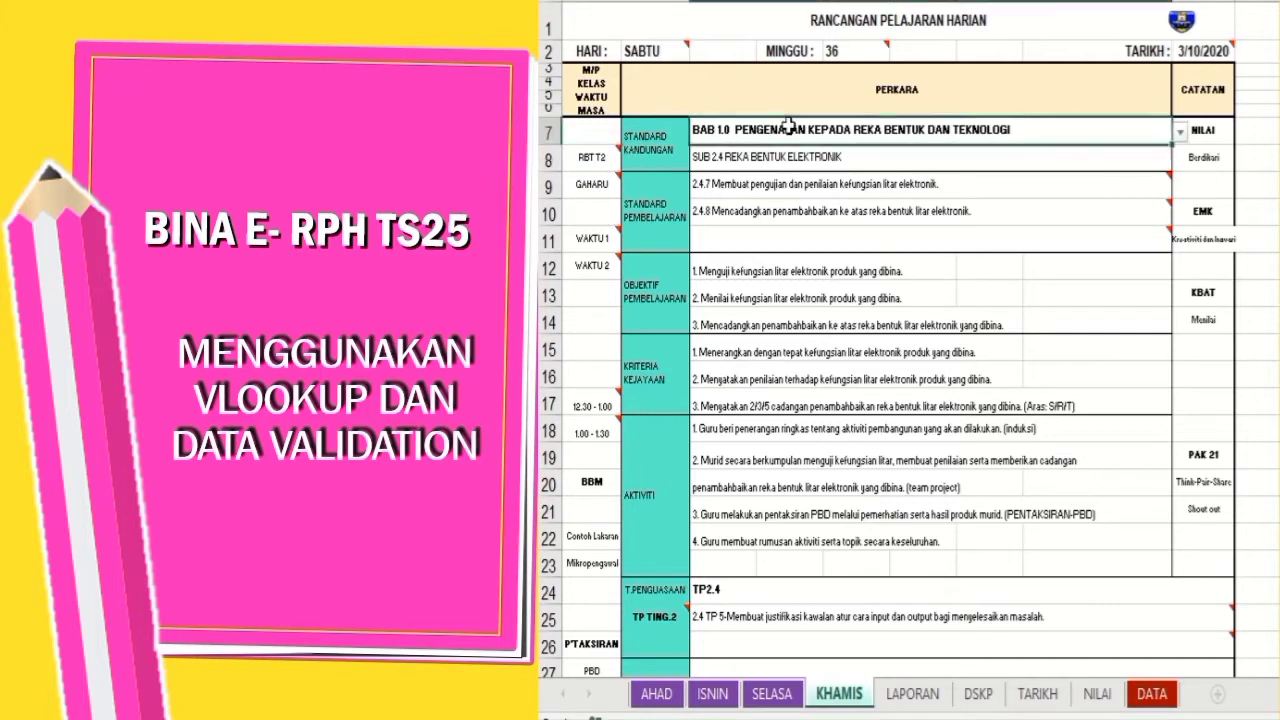
{"action": "left_click", "coordinate": [1180, 131]}
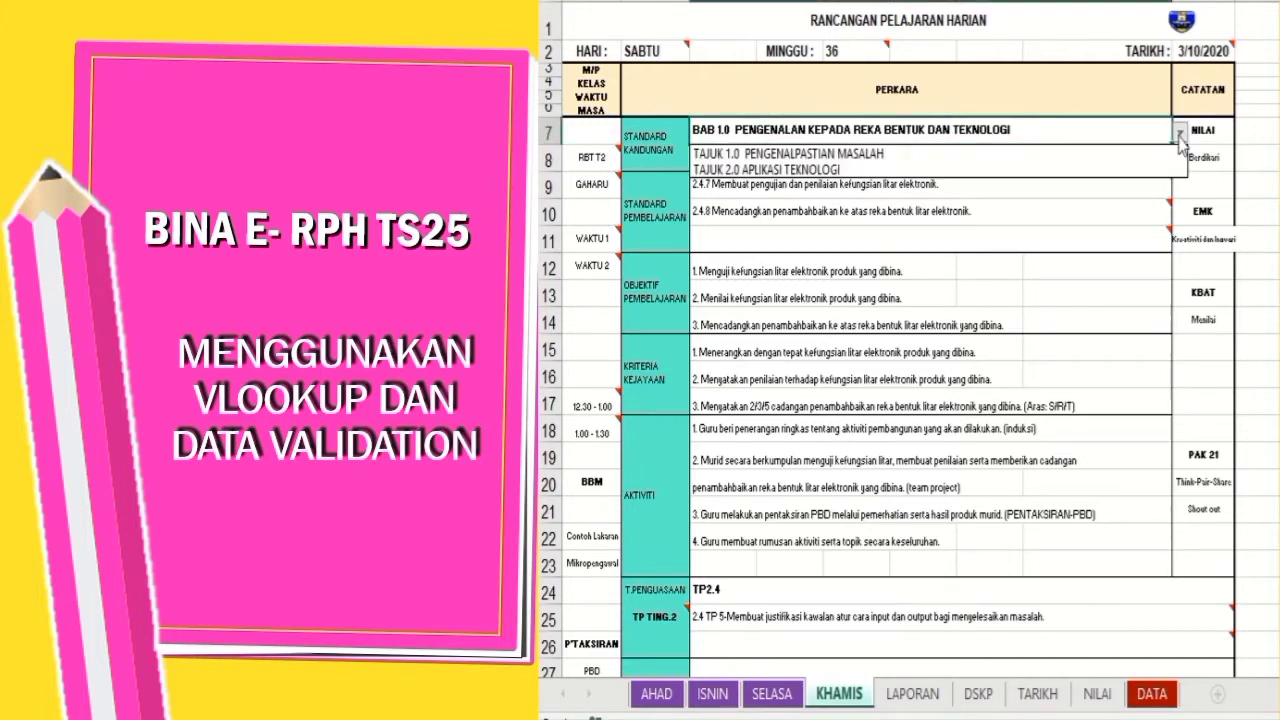
{"action": "left_click", "coordinate": [1140, 176]}
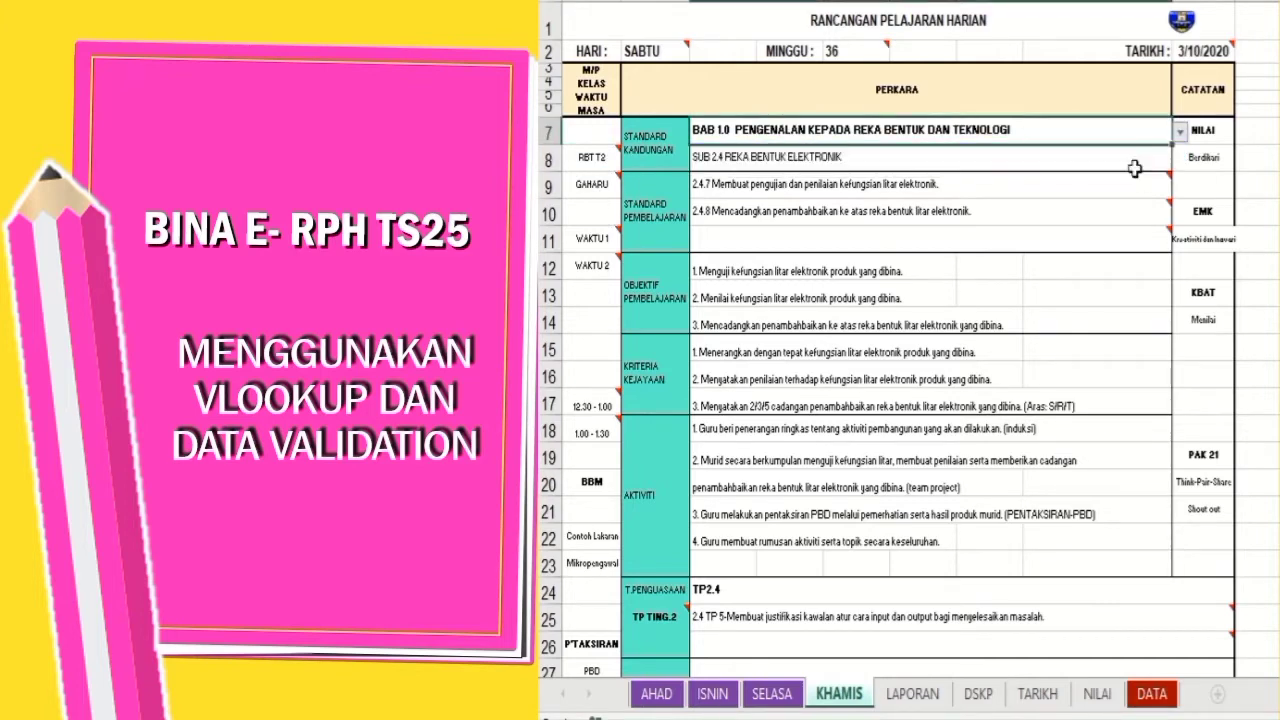
- Set the content standard subtopic in row 8 to SUB 2.3 REKA BENTUK ELEKTRIK
{"action": "left_click", "coordinate": [848, 157]}
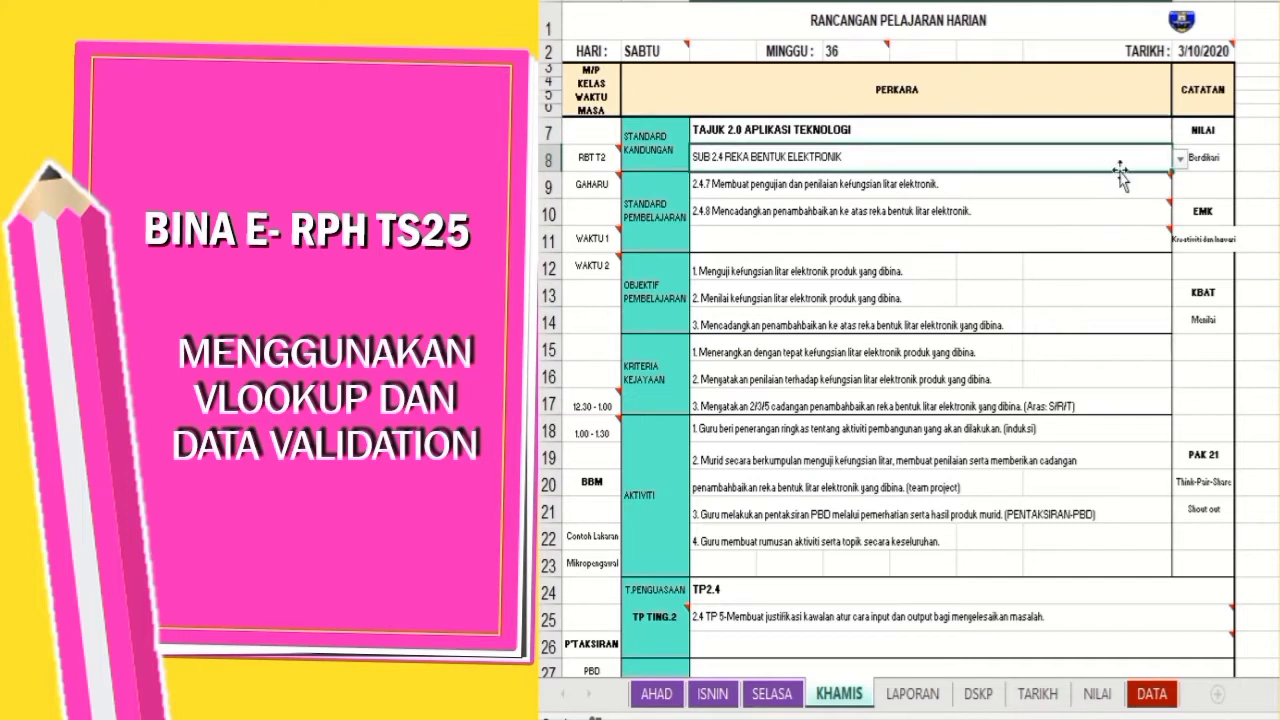
{"action": "left_click", "coordinate": [757, 131]}
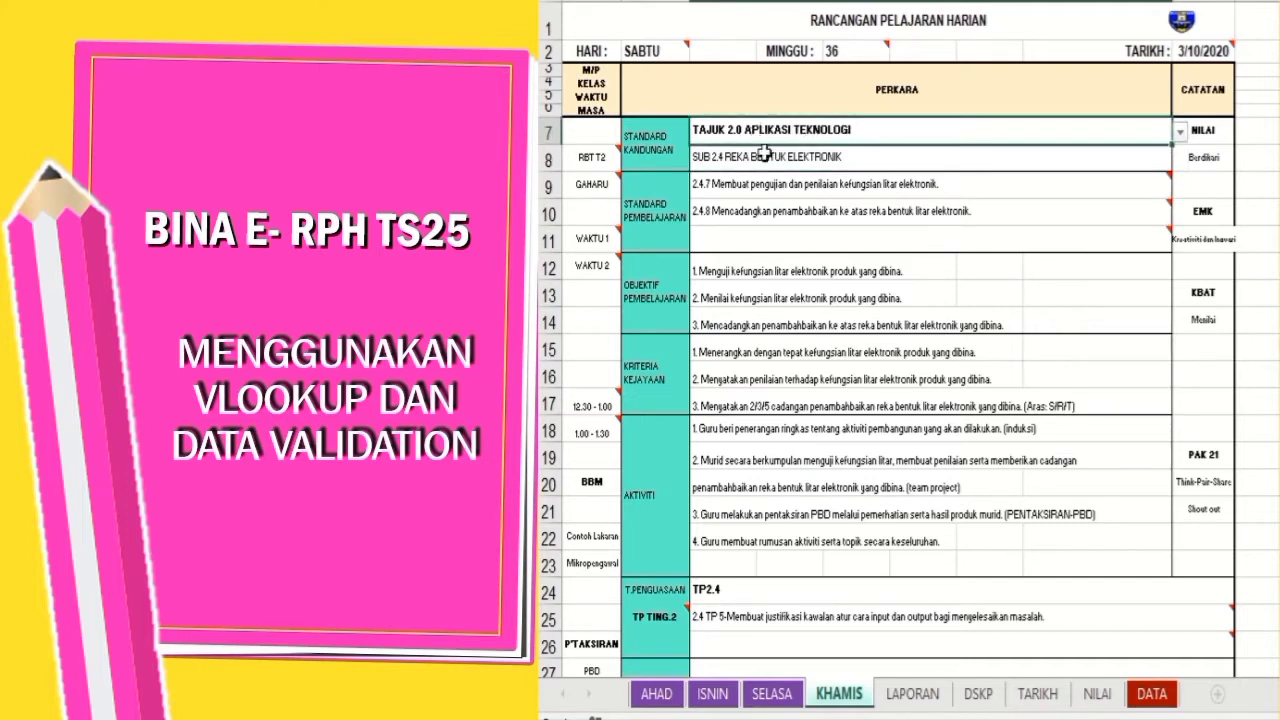
{"action": "left_click", "coordinate": [1102, 163]}
{"action": "left_click", "coordinate": [1179, 161]}
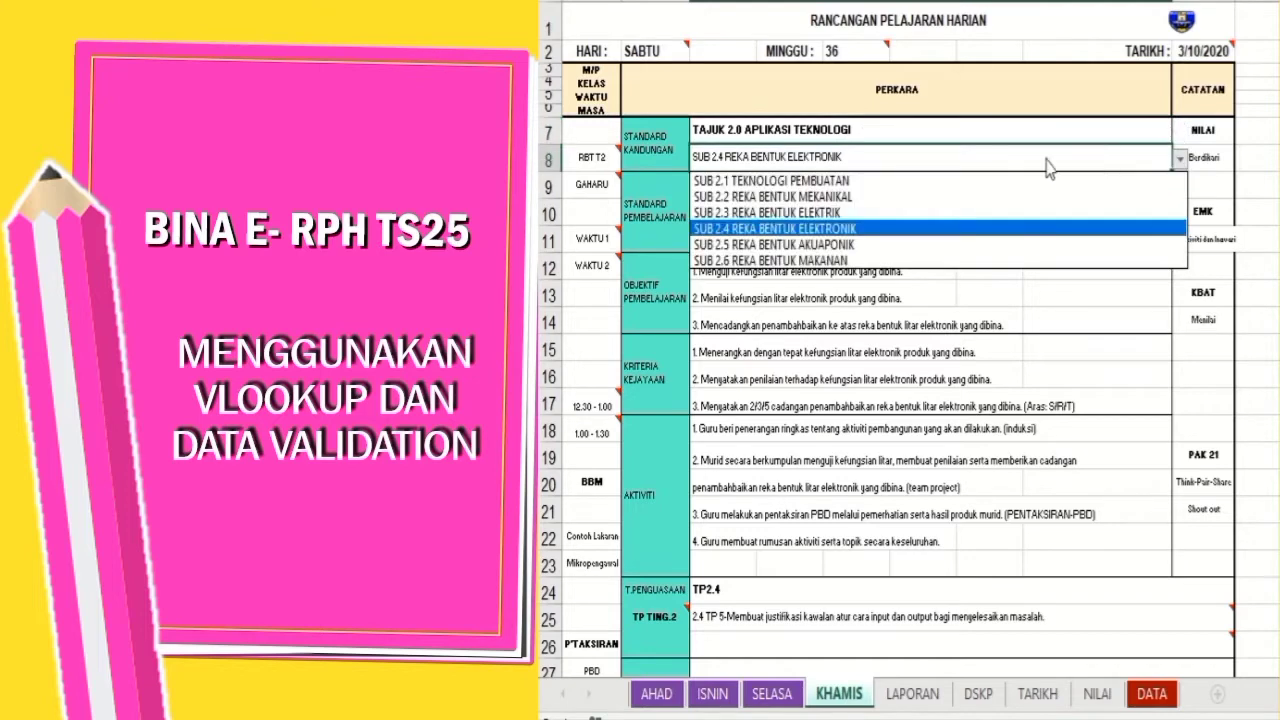
{"action": "left_click", "coordinate": [974, 213]}
- Set the topic to TAJUK 1.0 PENGENALPASTIAN MASALAH and the subtopic to SUB 1.1 MENGENALPASTI MASALAH
{"action": "left_click", "coordinate": [1100, 128]}
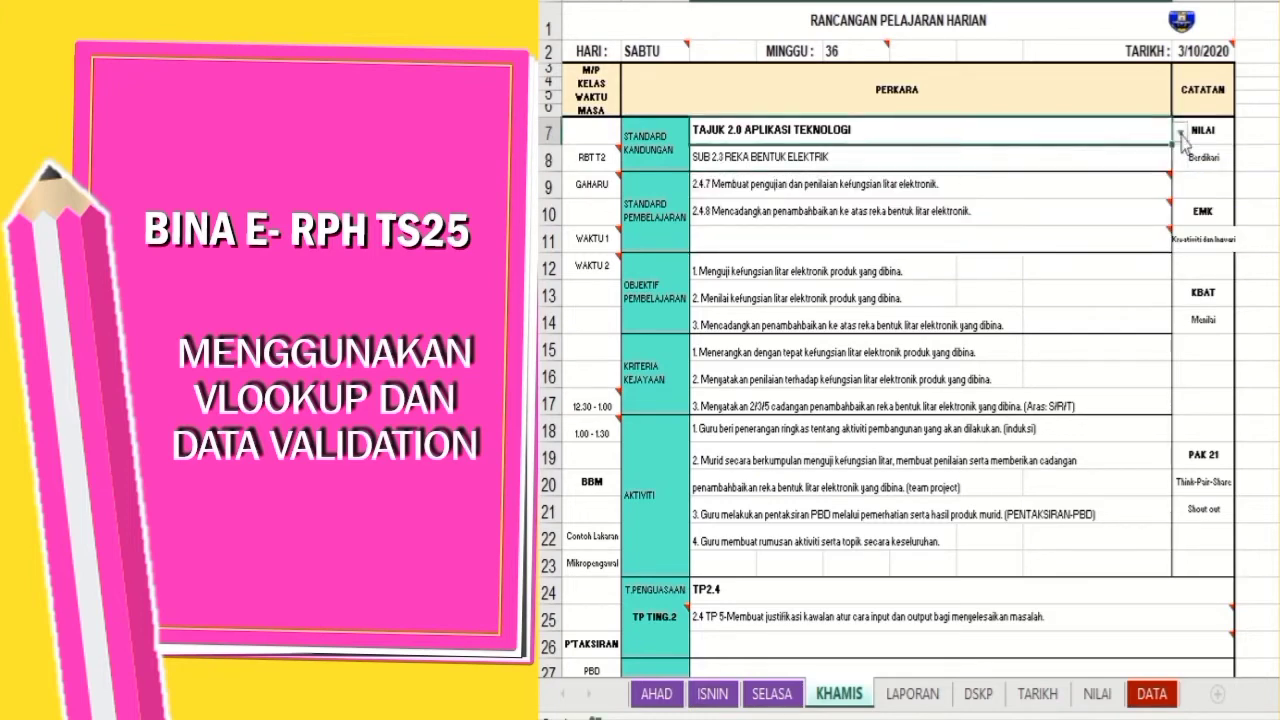
{"action": "left_click", "coordinate": [1180, 131]}
{"action": "left_click", "coordinate": [1090, 155]}
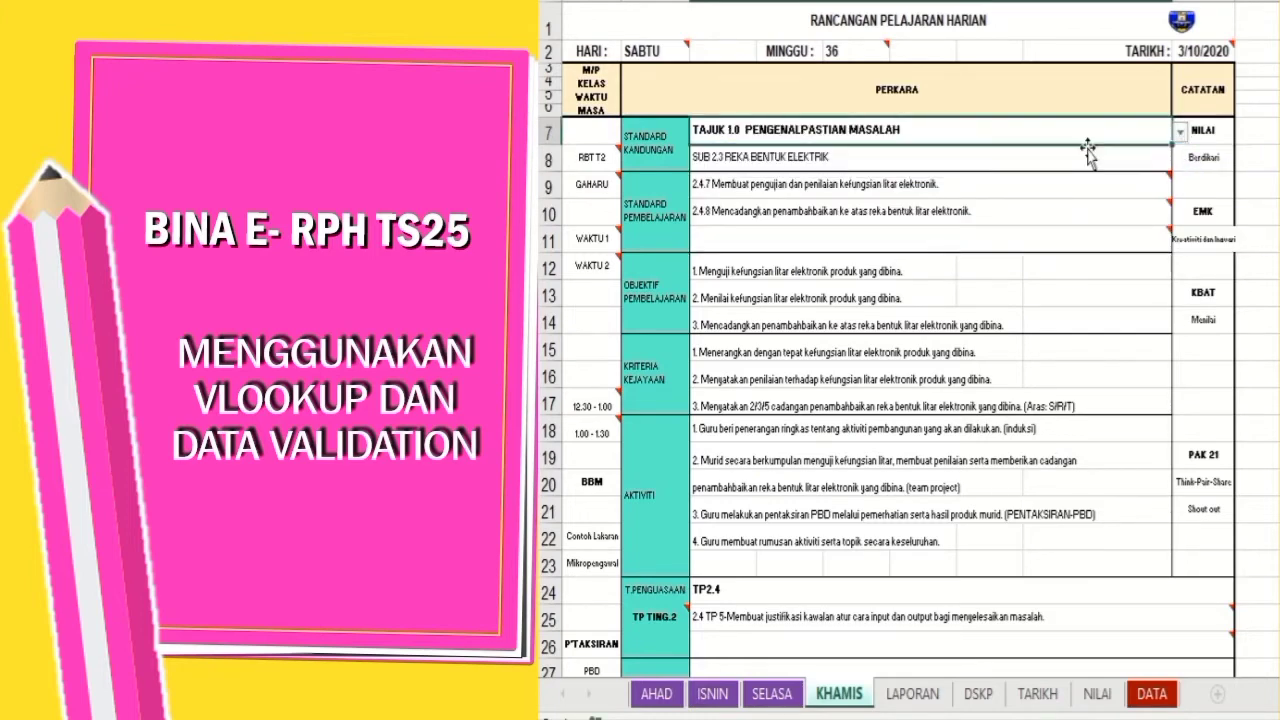
{"action": "left_click", "coordinate": [975, 157]}
{"action": "left_click", "coordinate": [1181, 159]}
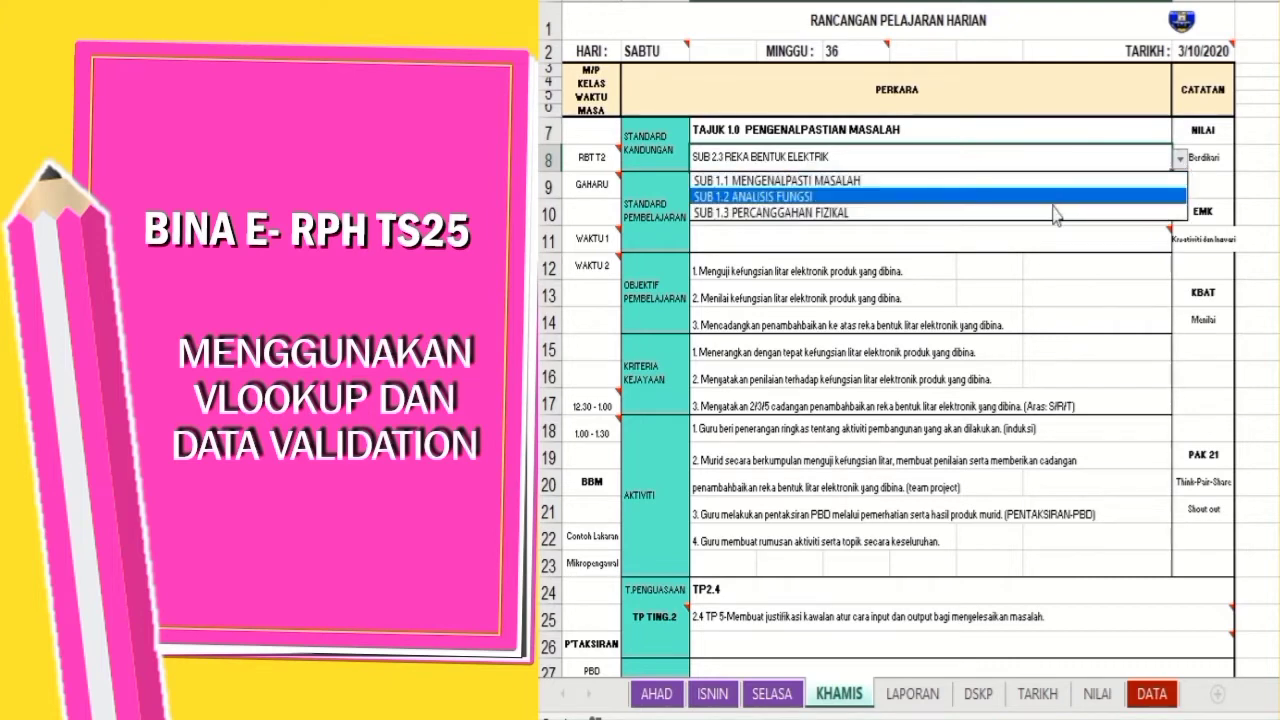
{"action": "left_click", "coordinate": [1046, 183]}
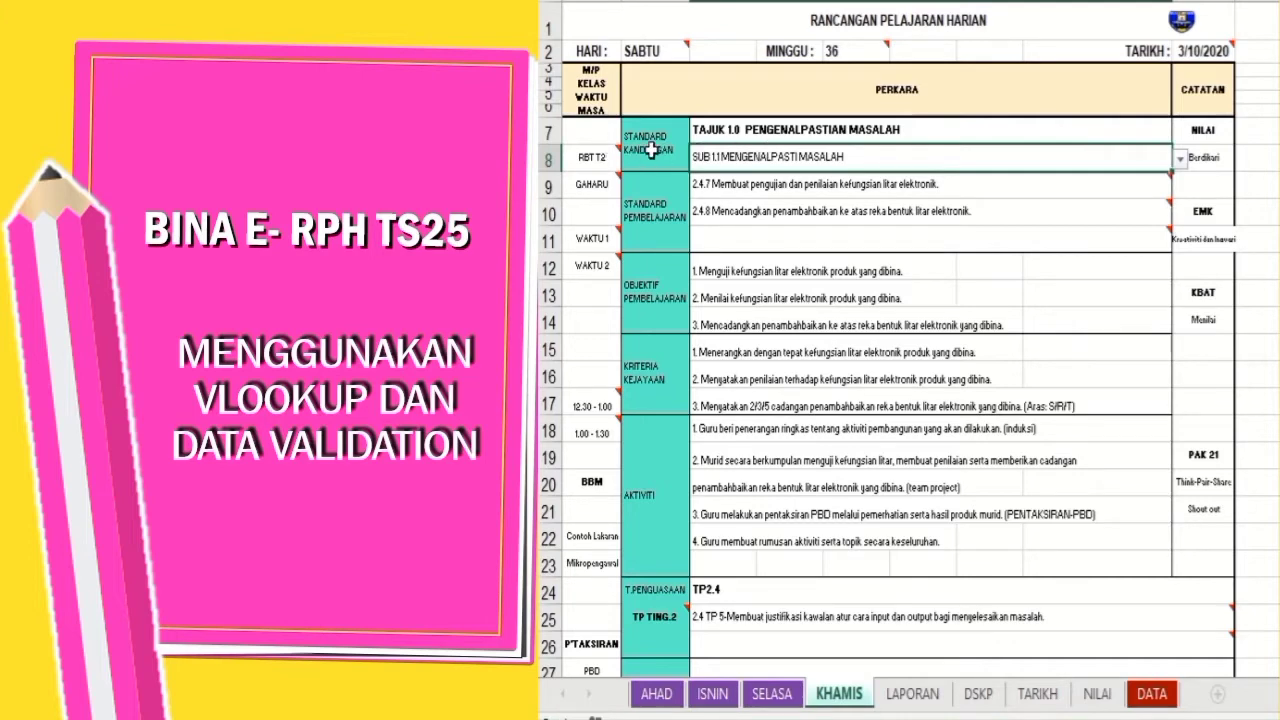
{"action": "left_click", "coordinate": [590, 158]}
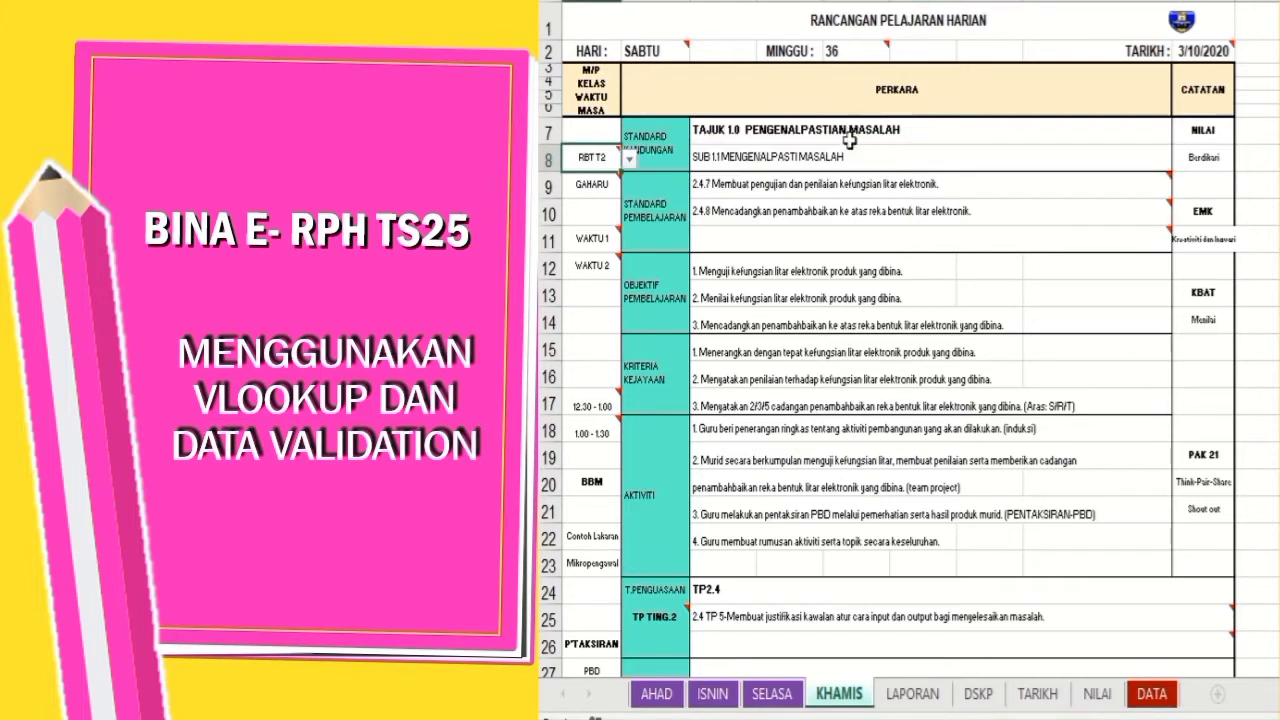
{"action": "left_click", "coordinate": [843, 158]}
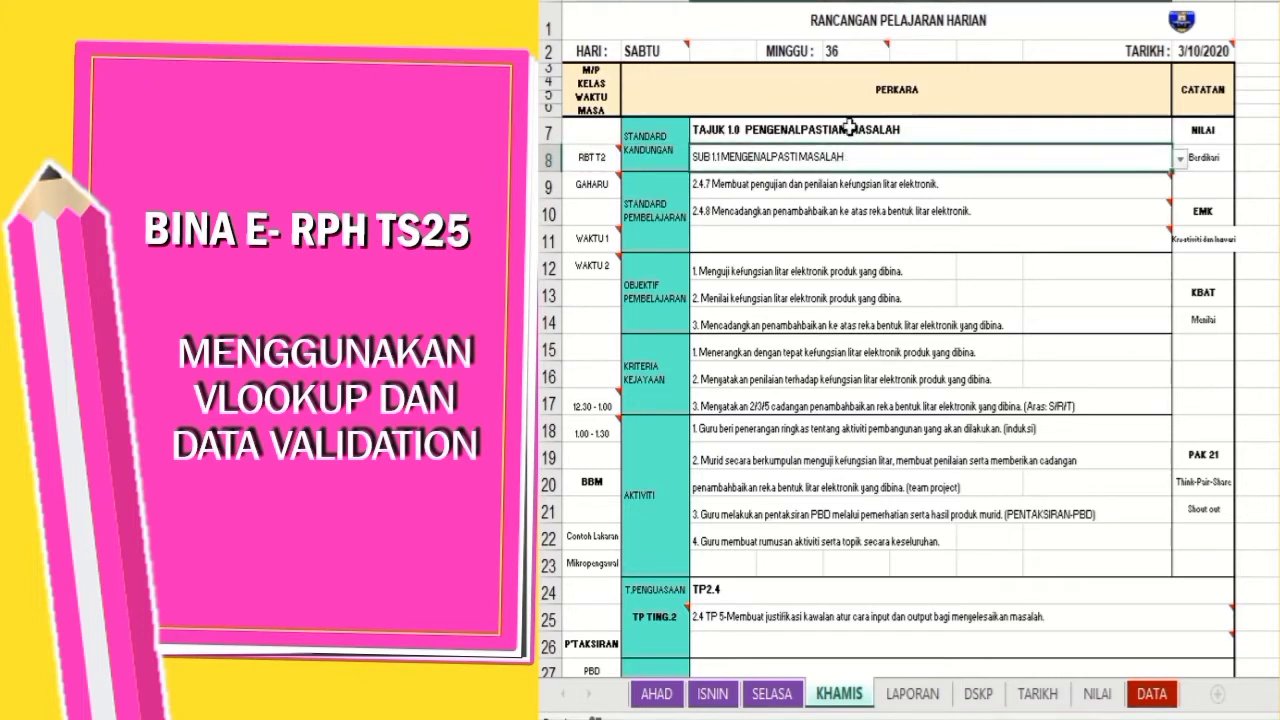
{"action": "left_click", "coordinate": [849, 130]}
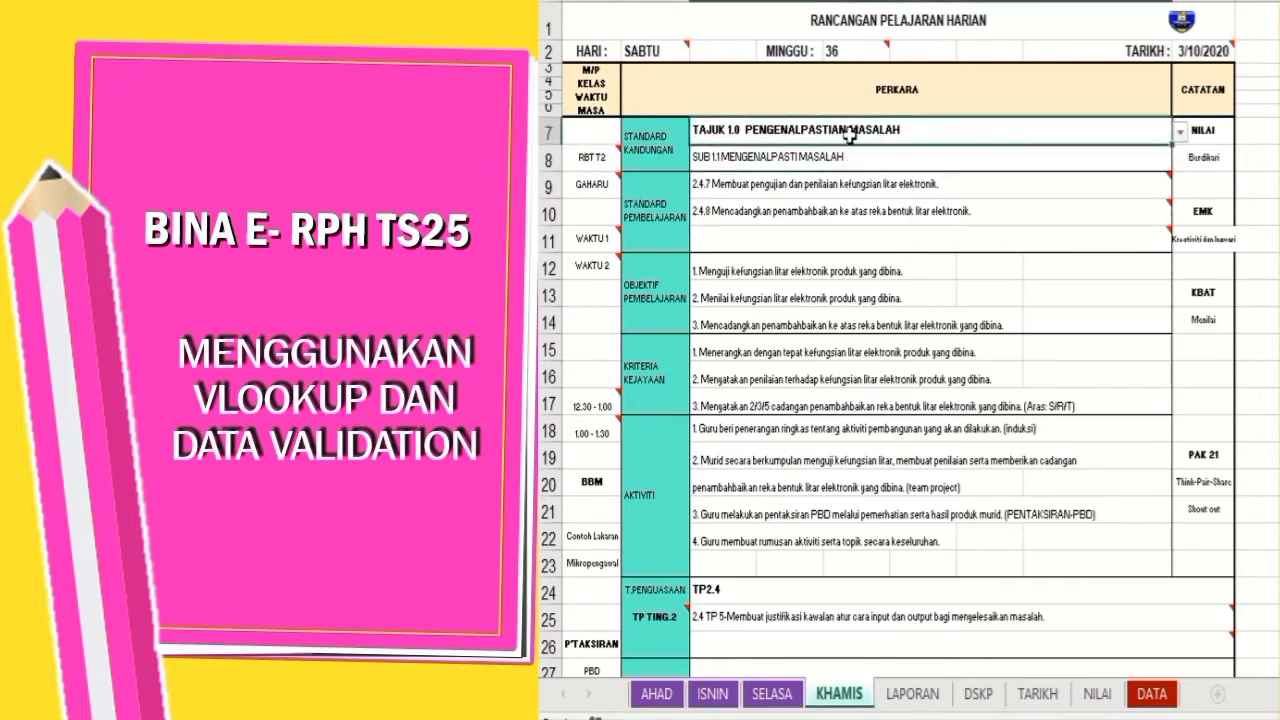
{"action": "left_click", "coordinate": [652, 200]}
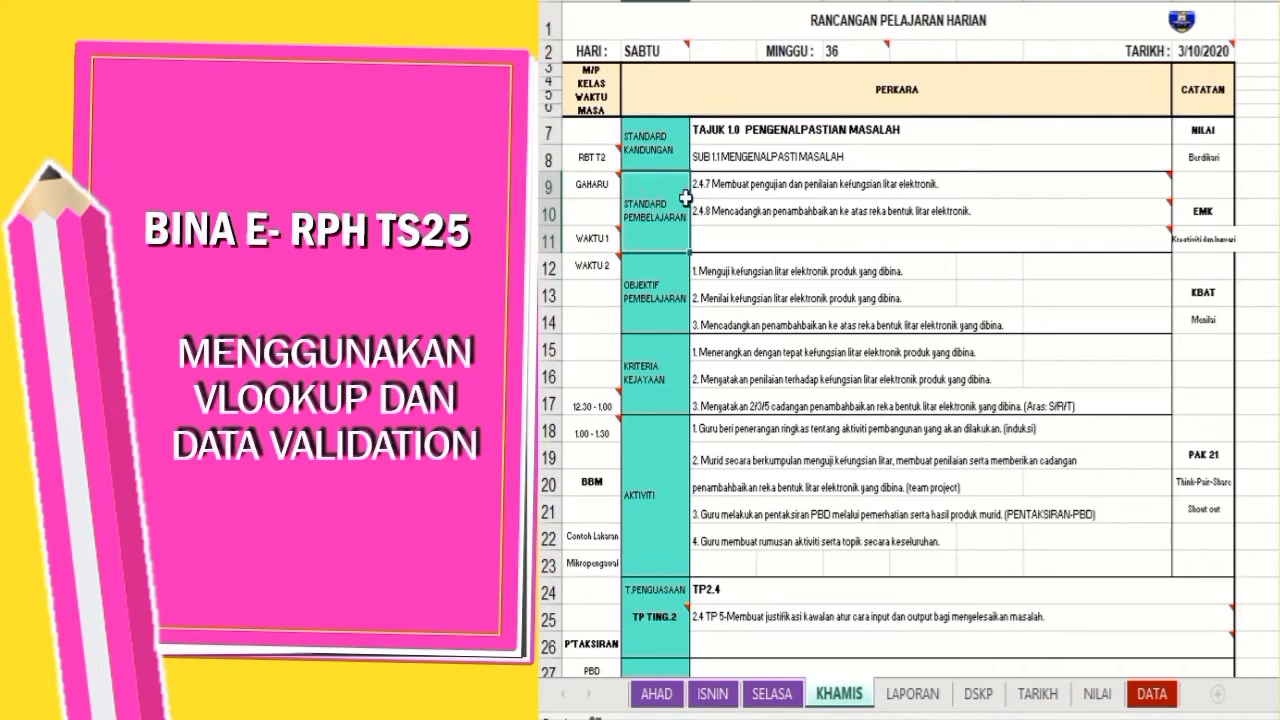
{"action": "mouse_move", "coordinate": [714, 193]}
{"action": "left_click", "coordinate": [748, 156]}
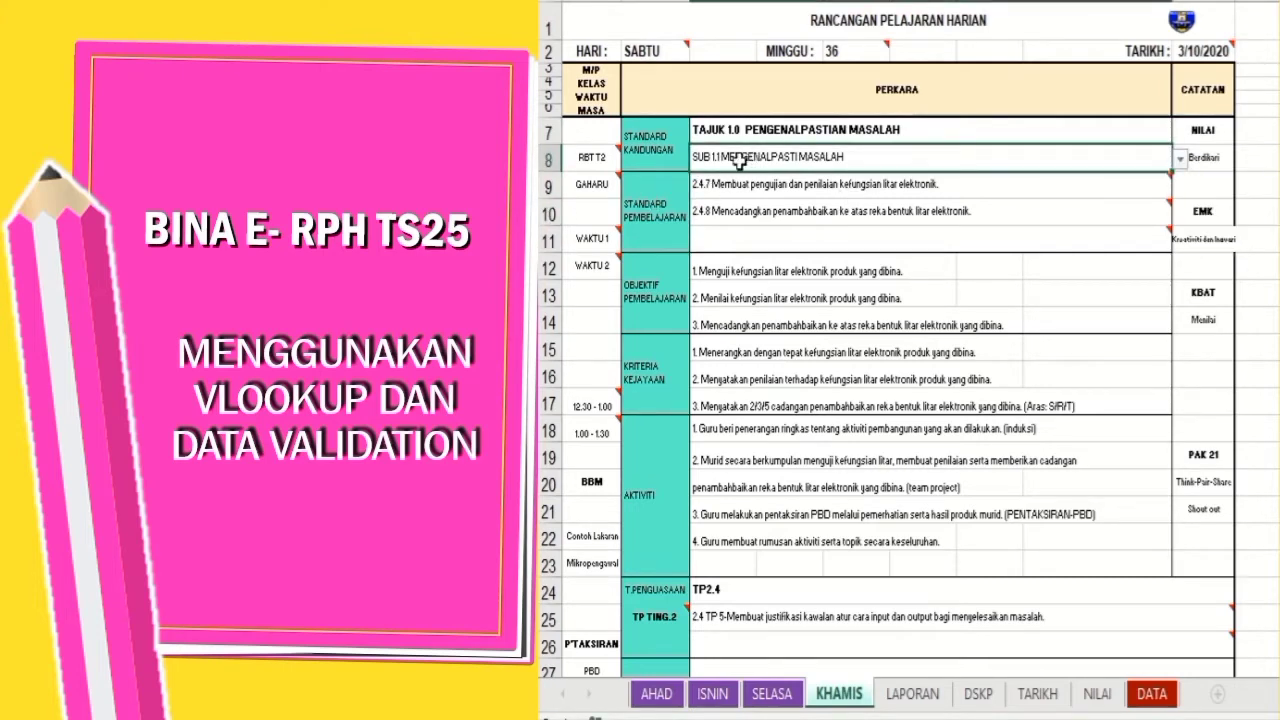
- Set all three learning standards in rows 9 to 11 to 1.1.2 Menerangkan proses penyelesaian masalah bukan inventif dan inventif
{"action": "left_click", "coordinate": [1142, 182]}
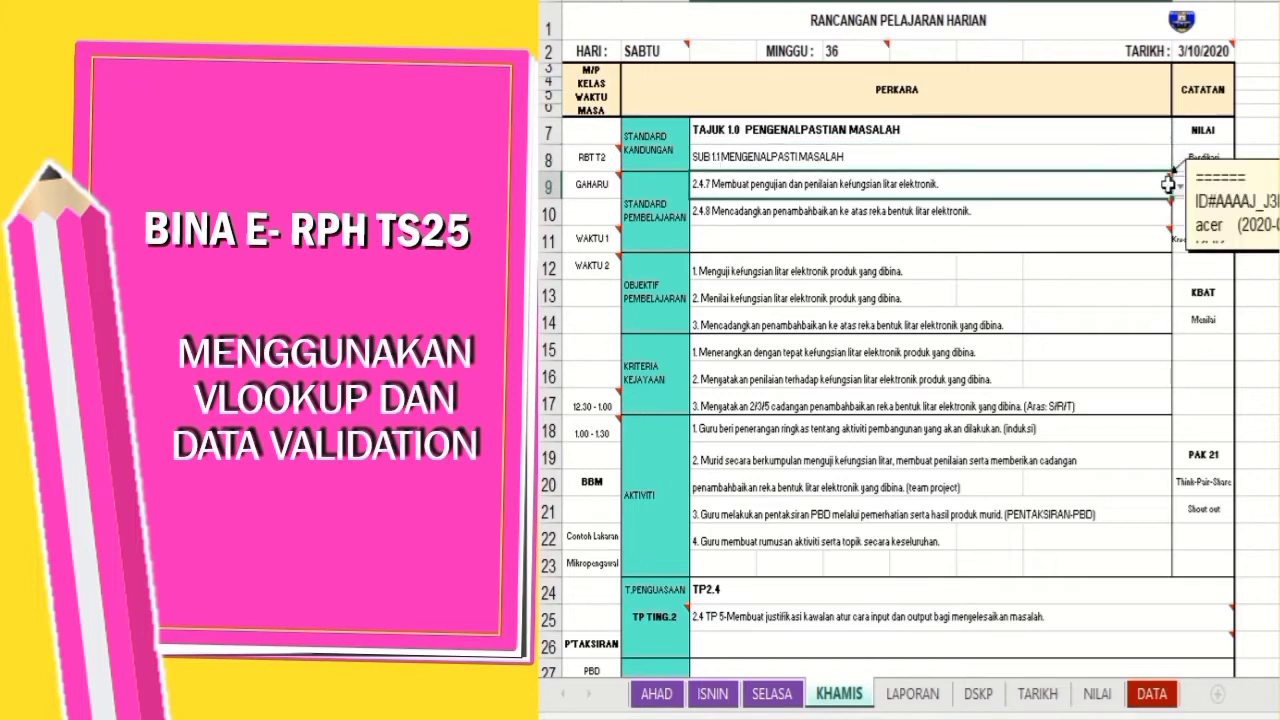
{"action": "left_click", "coordinate": [1179, 188]}
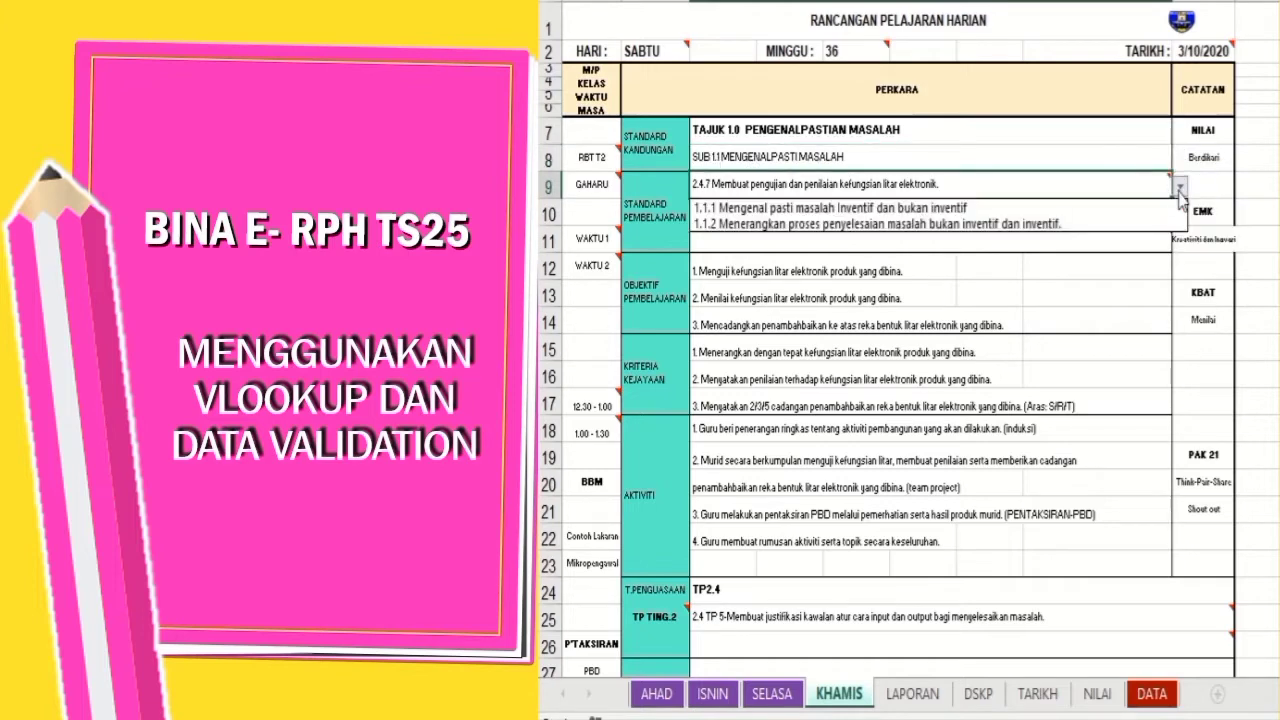
{"action": "left_click", "coordinate": [1118, 224]}
{"action": "left_click", "coordinate": [1120, 211]}
{"action": "left_click", "coordinate": [1180, 213]}
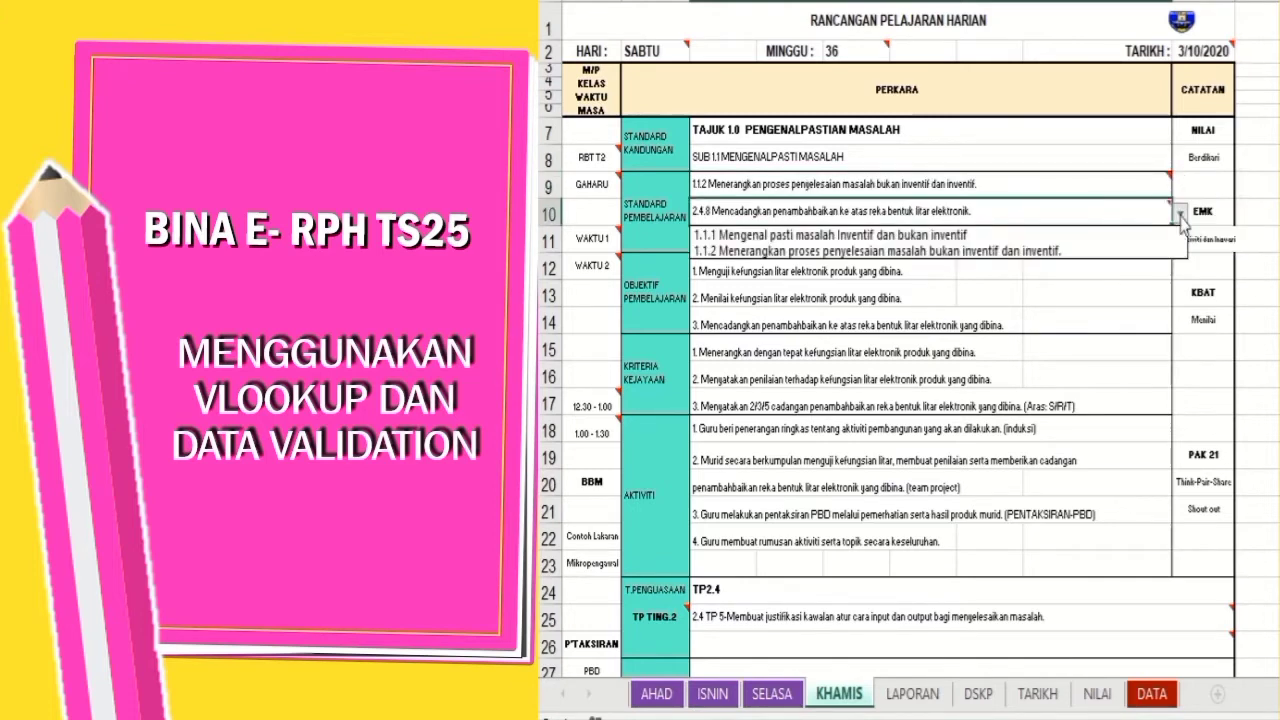
{"action": "left_click", "coordinate": [1112, 251]}
{"action": "left_click", "coordinate": [1132, 241]}
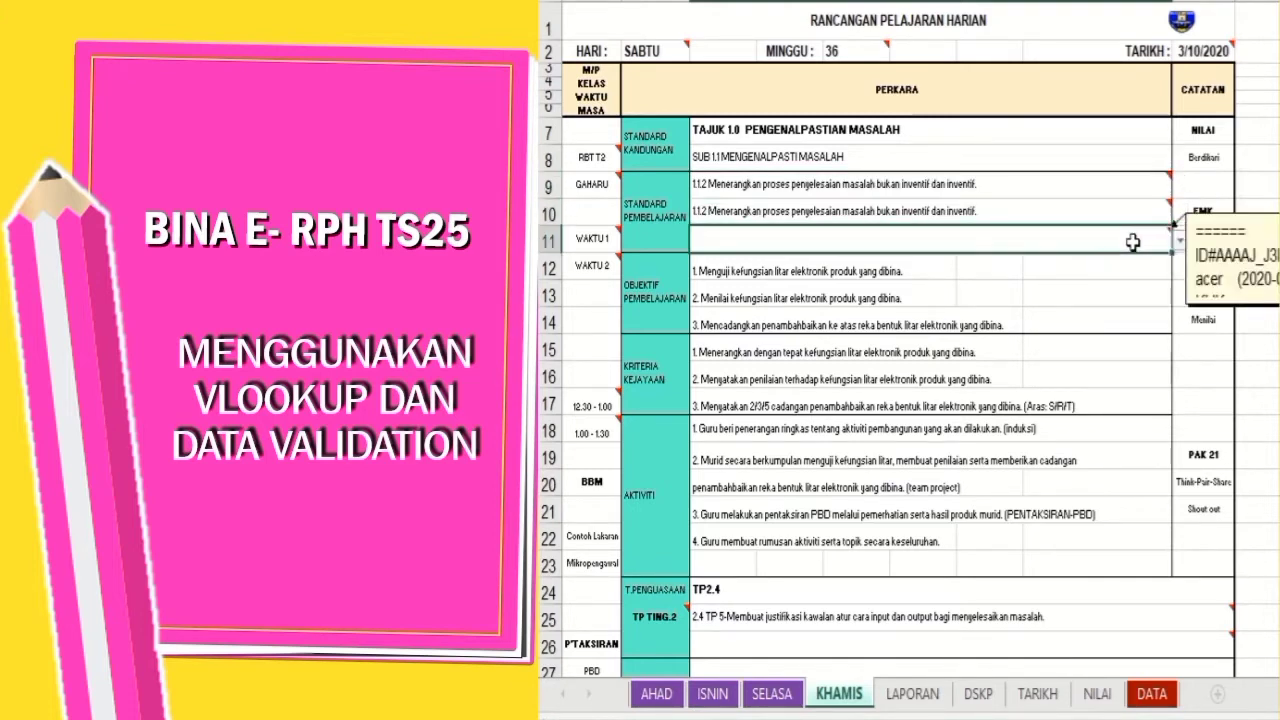
{"action": "left_click", "coordinate": [1180, 241]}
{"action": "left_click", "coordinate": [1102, 279]}
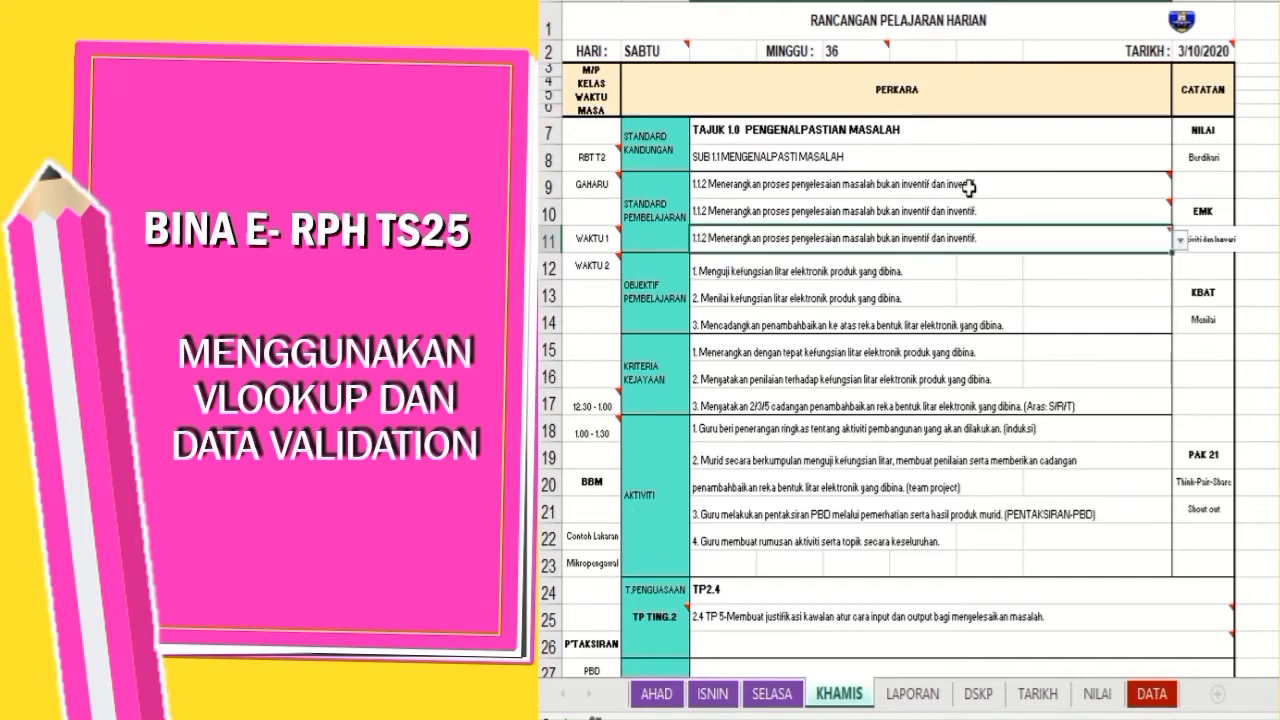
{"action": "left_click", "coordinate": [1114, 160]}
{"action": "left_click", "coordinate": [1180, 158]}
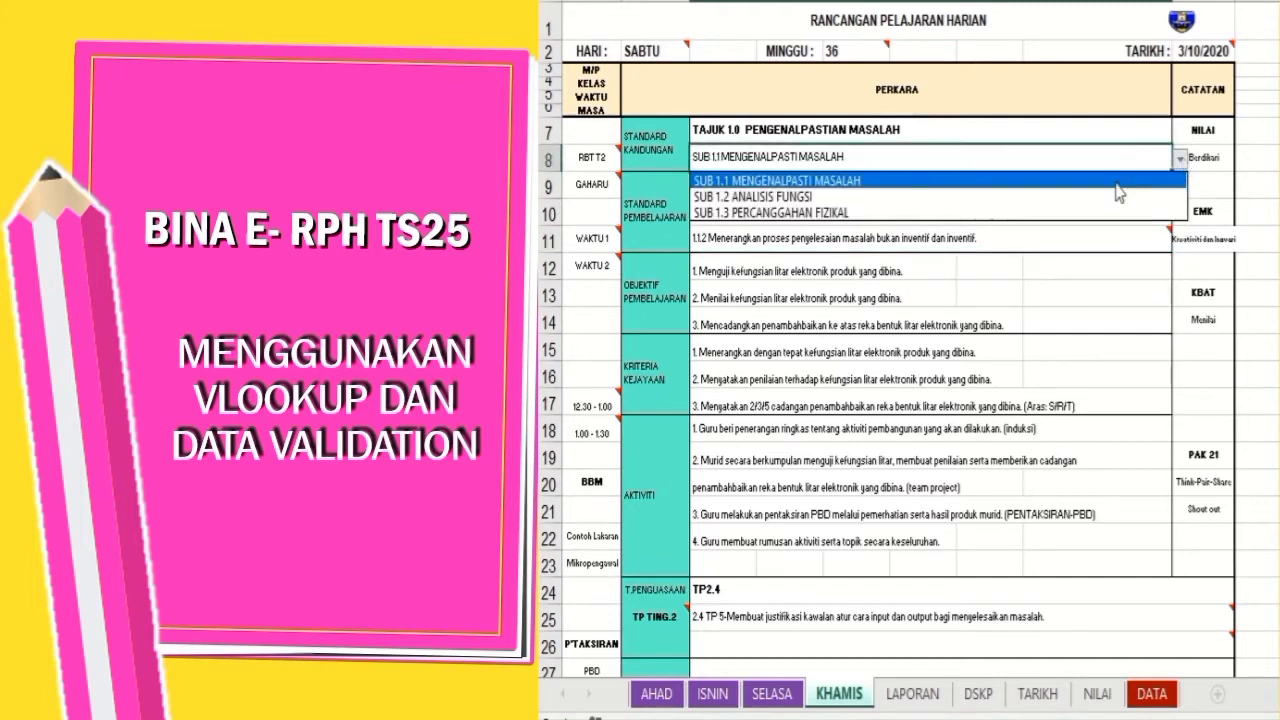
{"action": "left_click", "coordinate": [1100, 181]}
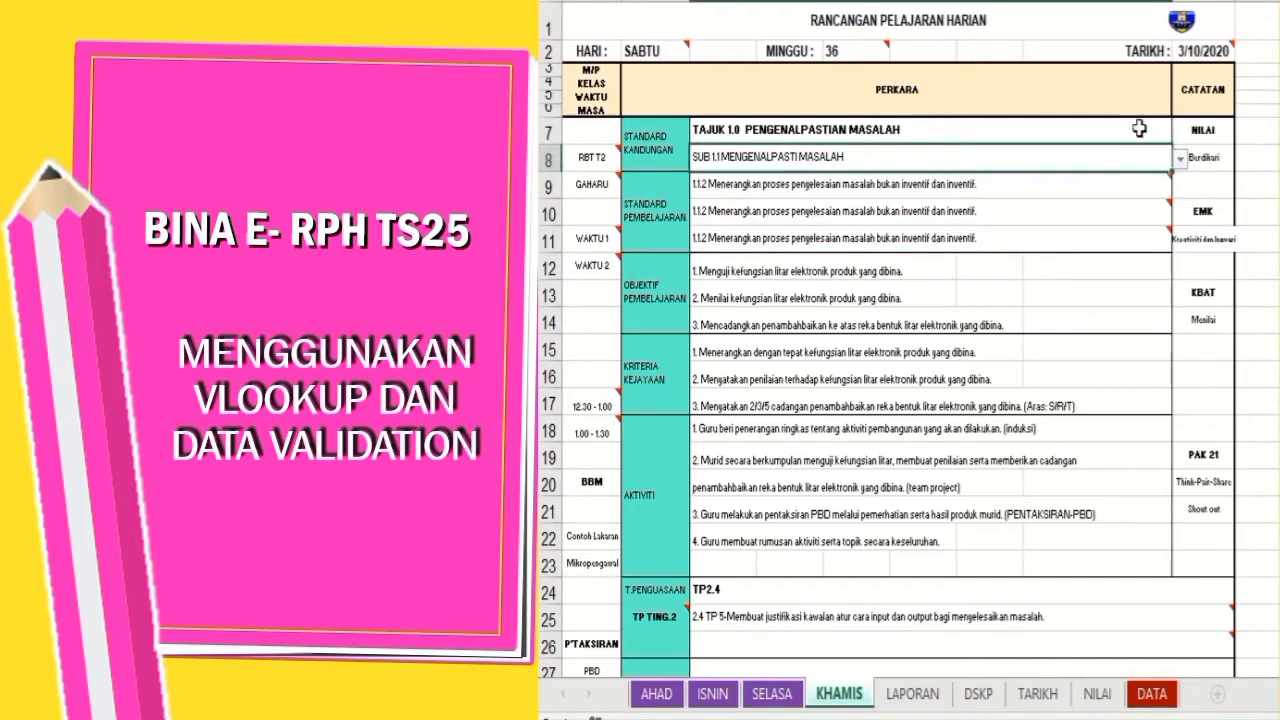
- Set the topic to TAJUK 2.0 APLIKASI TEKNOLOGI and the subtopic to SUB 2.4 REKA BENTUK ELEKTRONIK
{"action": "left_click", "coordinate": [1130, 128]}
{"action": "left_click", "coordinate": [1180, 131]}
{"action": "left_click", "coordinate": [1137, 170]}
{"action": "left_click", "coordinate": [1110, 160]}
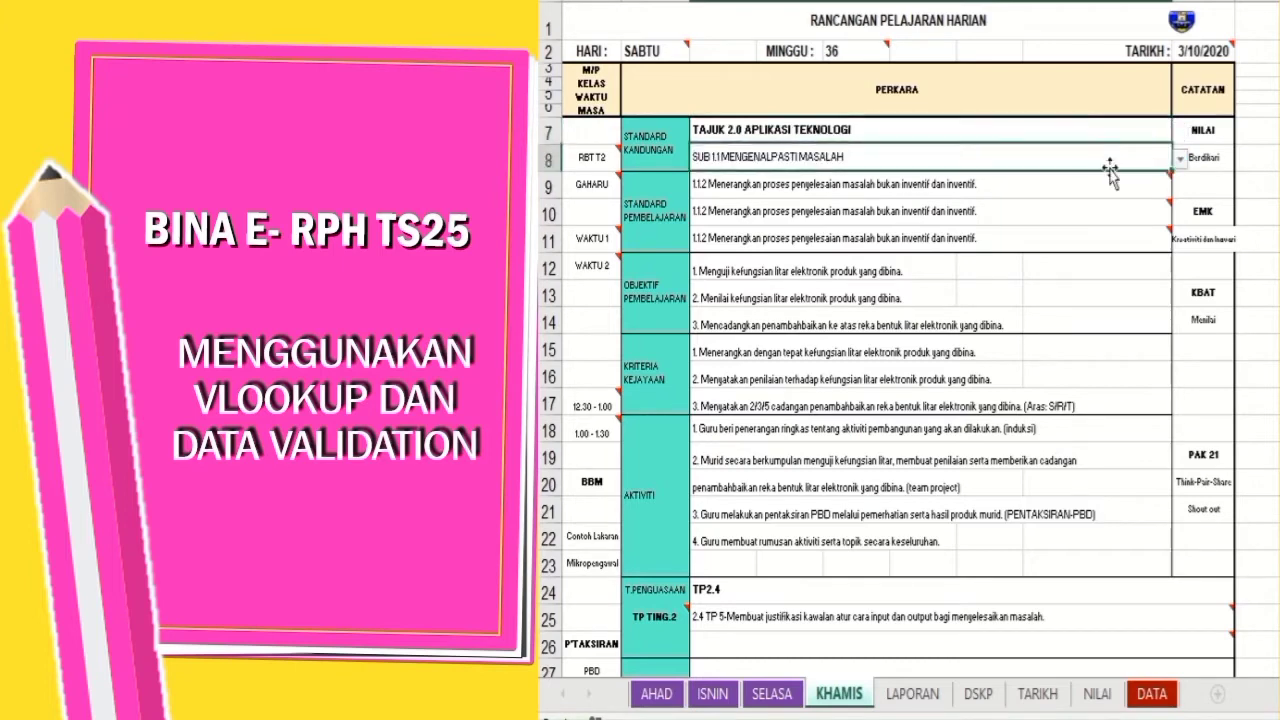
{"action": "left_click", "coordinate": [1180, 160]}
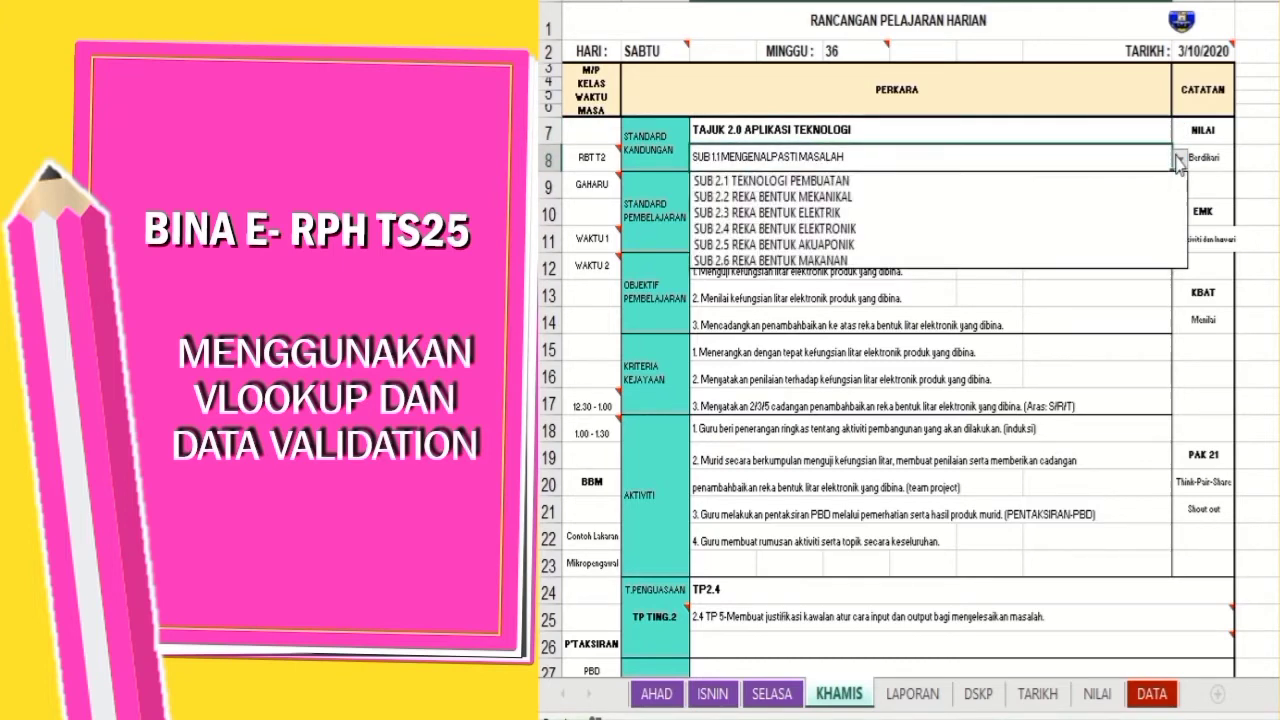
{"action": "left_click", "coordinate": [1032, 230]}
- Set the learning standards to 2.4.6 Menulis pengaturcaraan mudah in row 9 and 2.4.5 Membuat penyambungan litar input dan litar output in rows 10 and 11
{"action": "left_click", "coordinate": [1148, 184]}
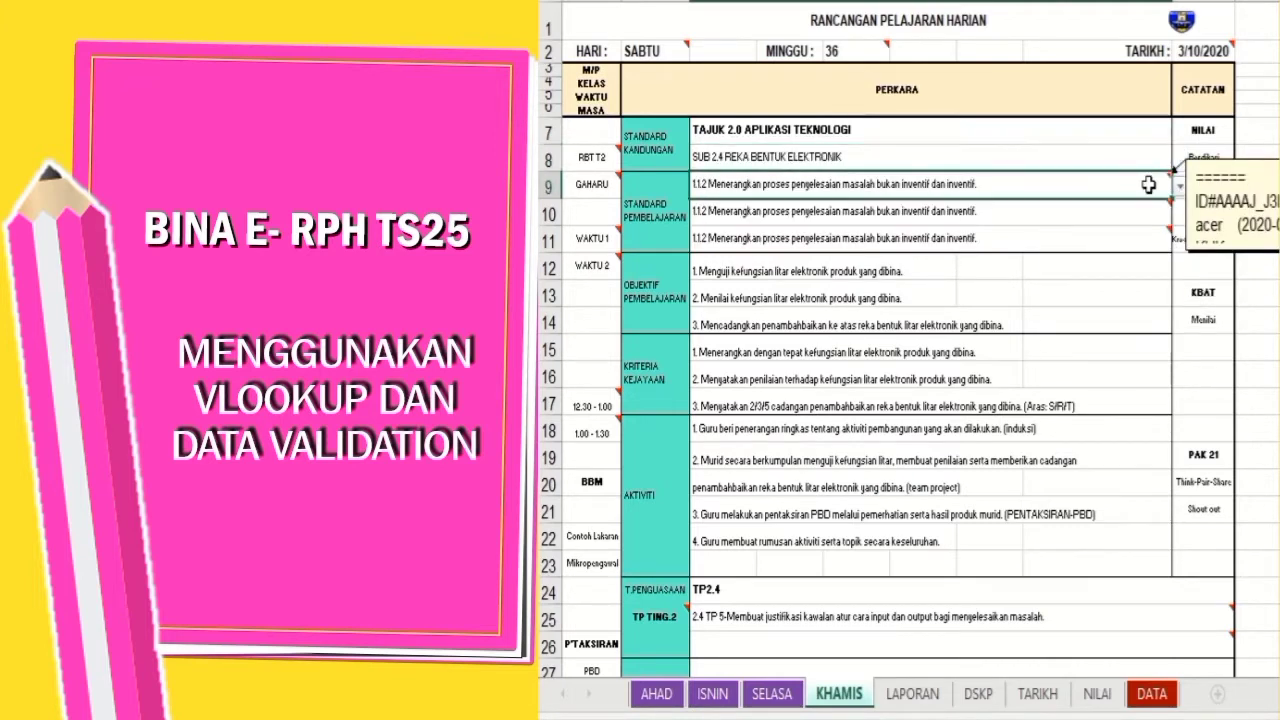
{"action": "left_click", "coordinate": [1181, 190]}
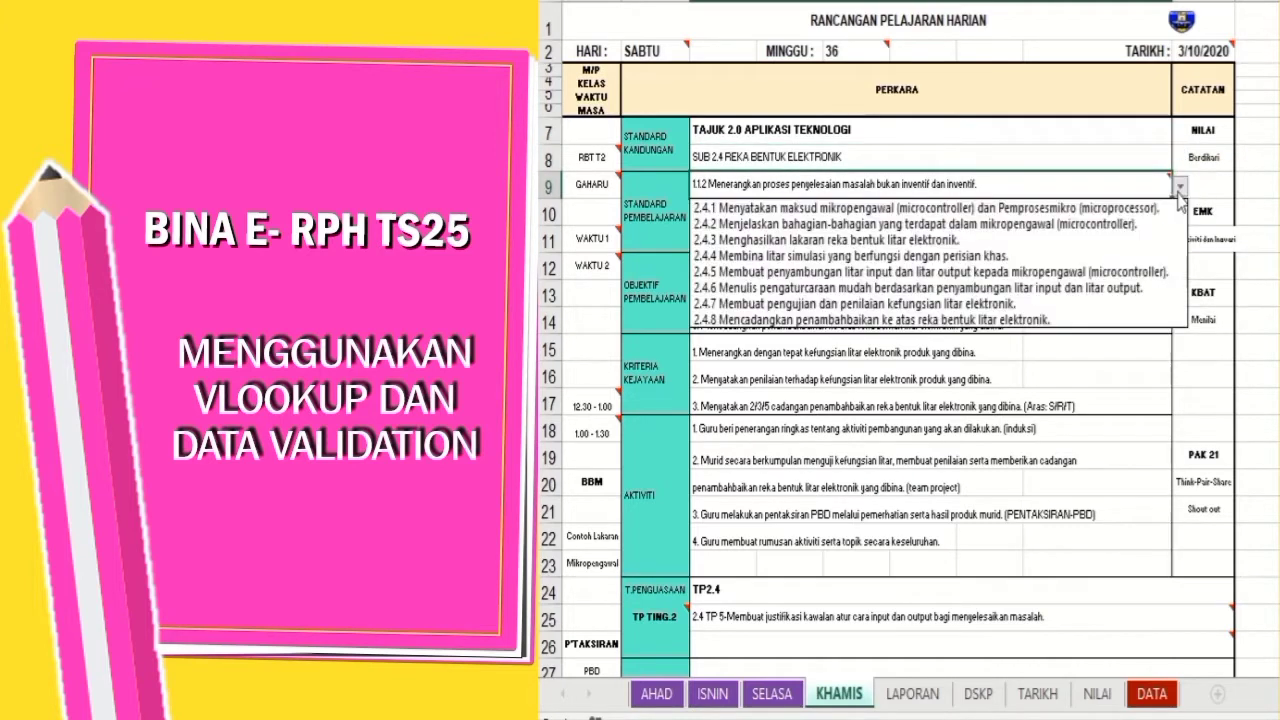
{"action": "left_click", "coordinate": [1085, 290]}
{"action": "left_click", "coordinate": [1120, 211]}
{"action": "left_click", "coordinate": [1180, 212]}
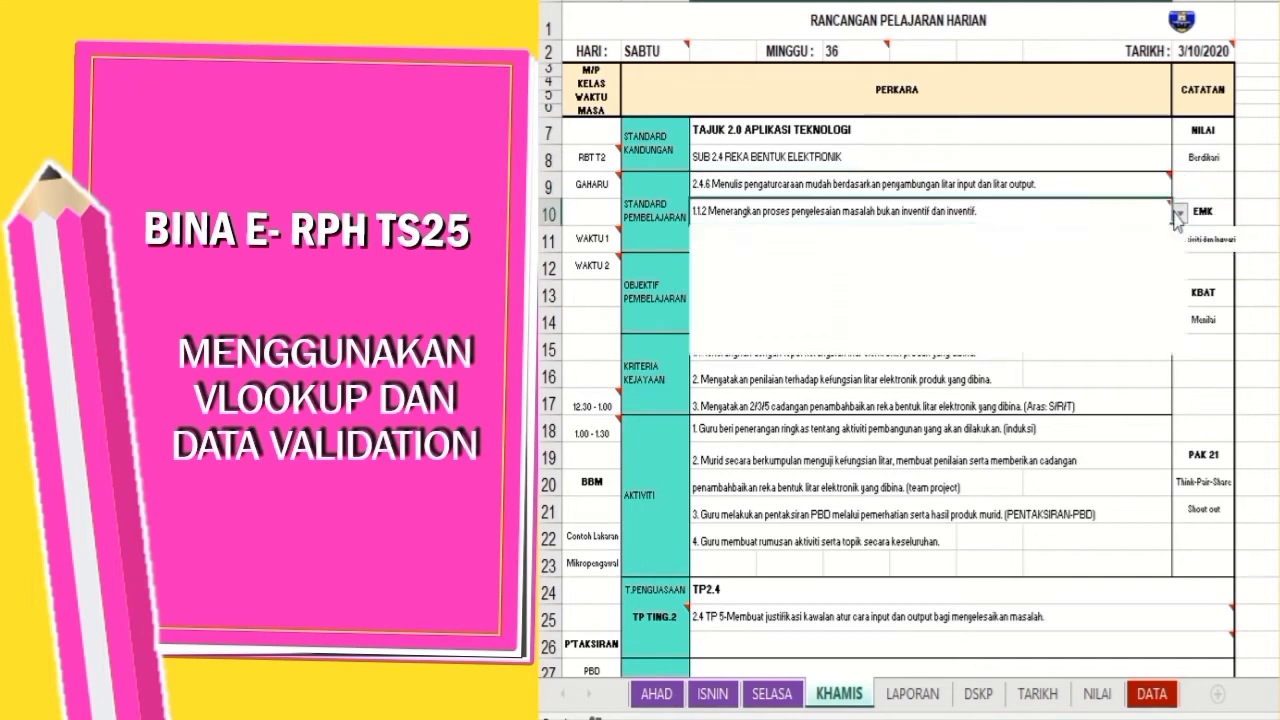
{"action": "left_click", "coordinate": [1097, 308]}
{"action": "left_click", "coordinate": [1143, 240]}
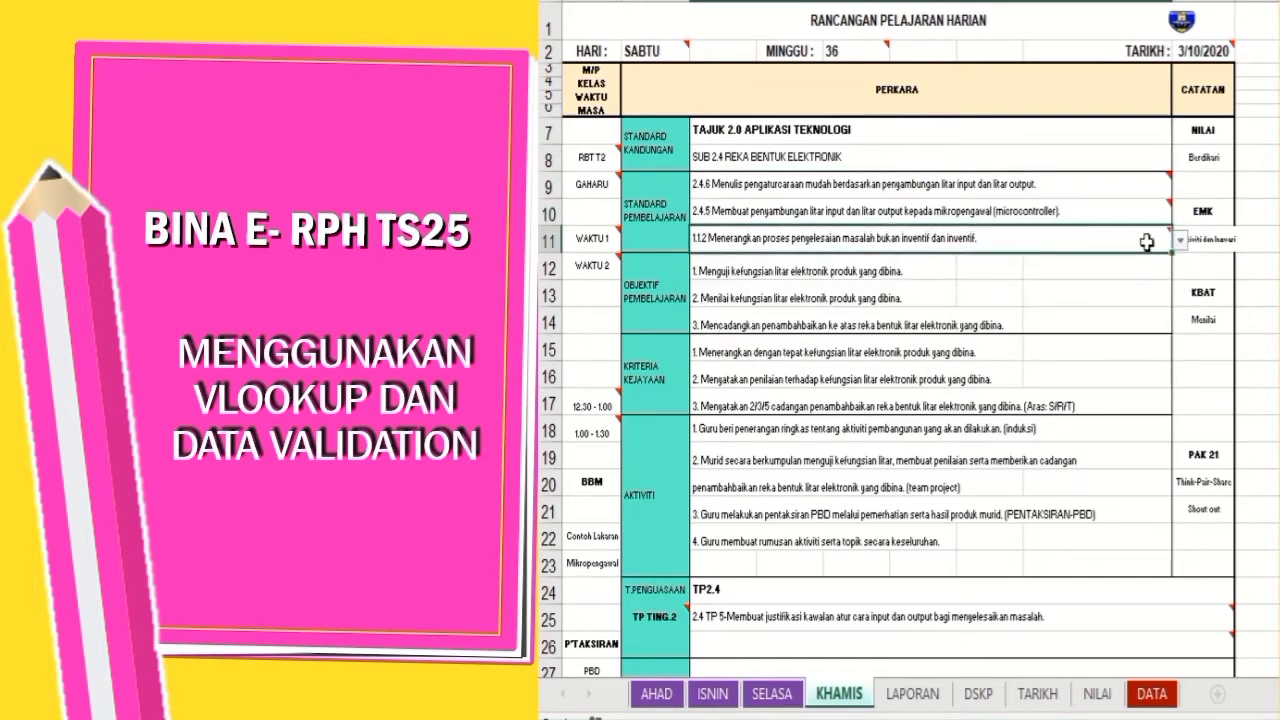
{"action": "left_click", "coordinate": [1181, 240]}
{"action": "left_click", "coordinate": [1097, 326]}
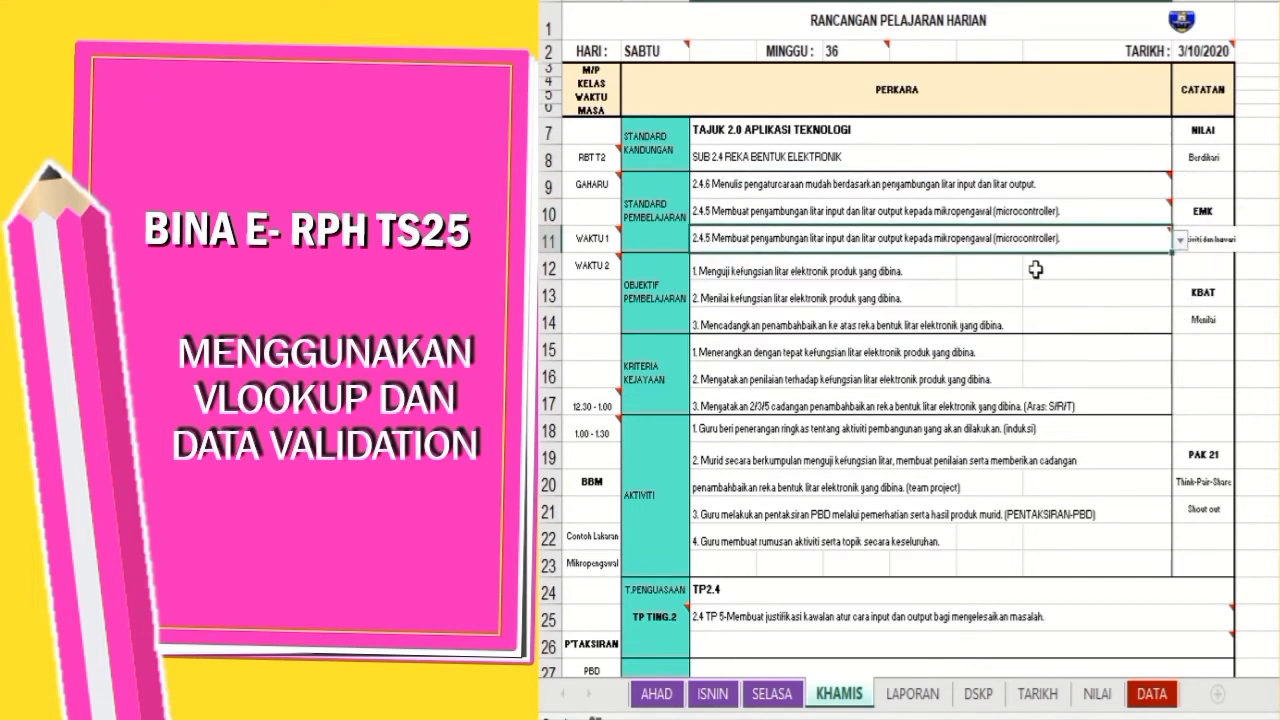
- Set the subject and form entry in row 8 of the first lesson to RBT T1
{"action": "left_click", "coordinate": [600, 160]}
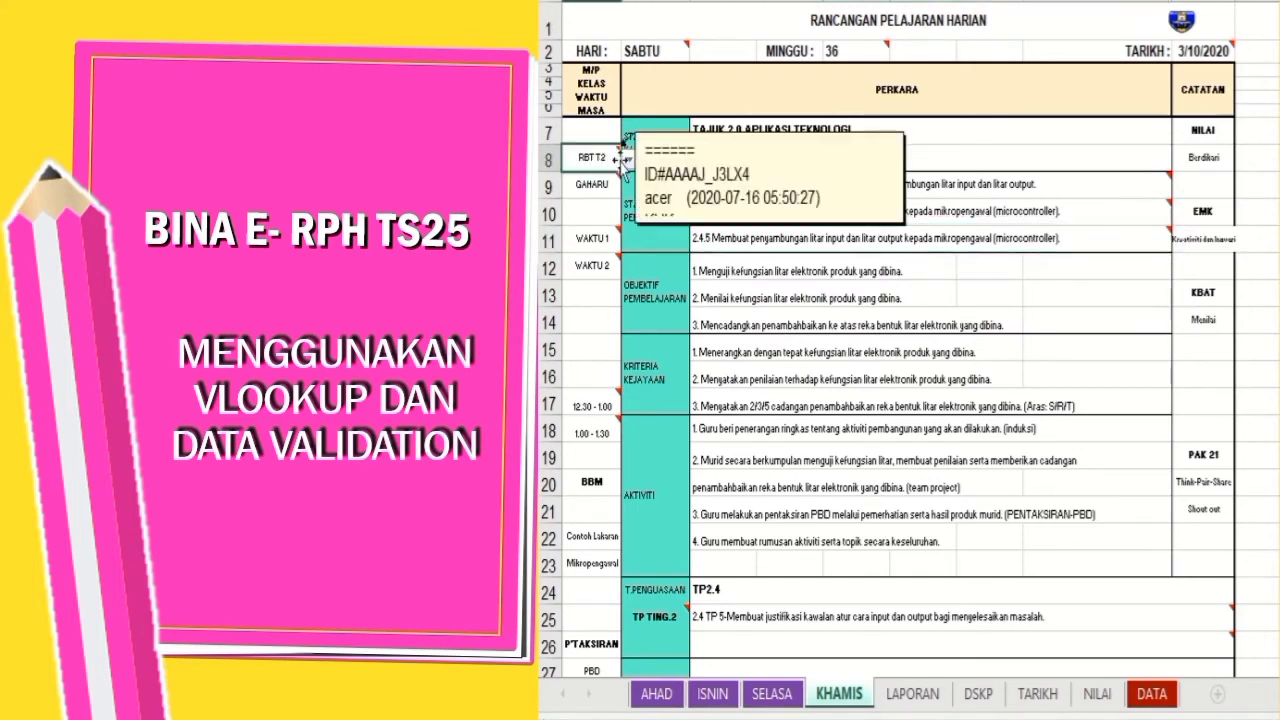
{"action": "left_click", "coordinate": [628, 158]}
{"action": "left_click", "coordinate": [590, 177]}
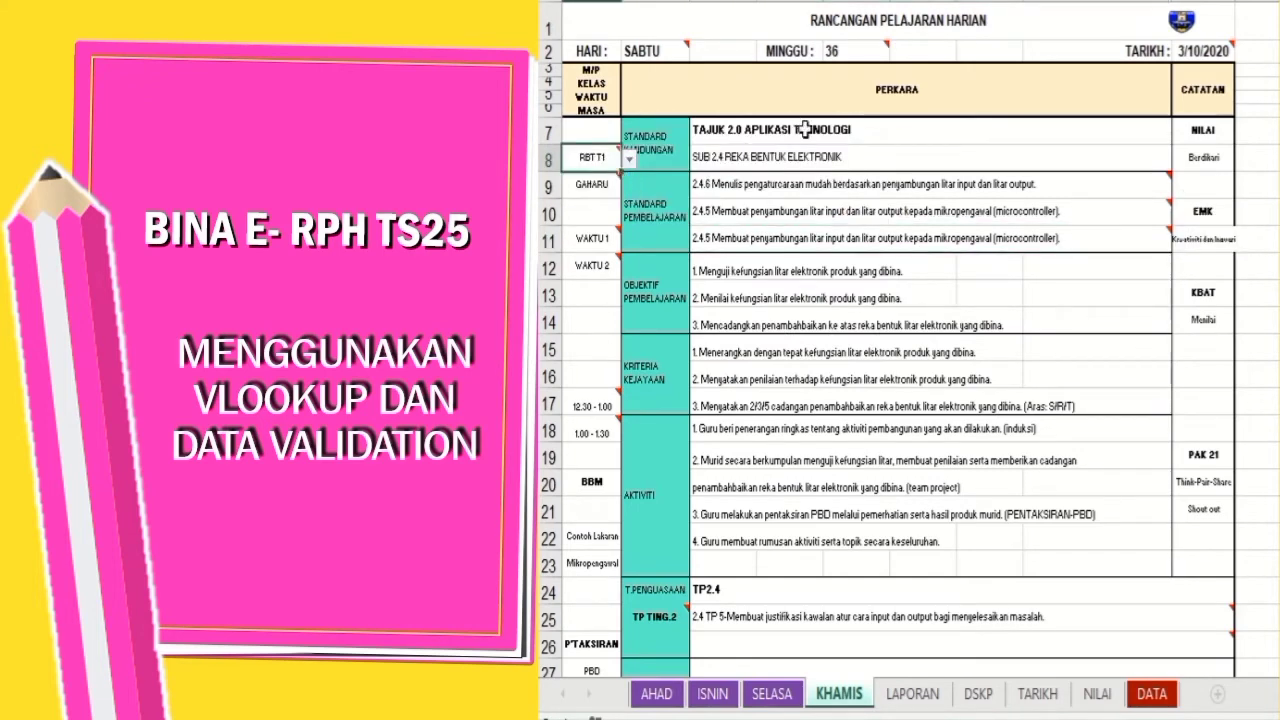
- Set the topic in row 7 to BAB 5.0 APLIKASI TEKNOLOGI and the subtopic in row 8 to TOPIK 5.2 REKA BENTUK FESYEN
{"action": "left_click", "coordinate": [805, 130]}
{"action": "left_click", "coordinate": [1179, 133]}
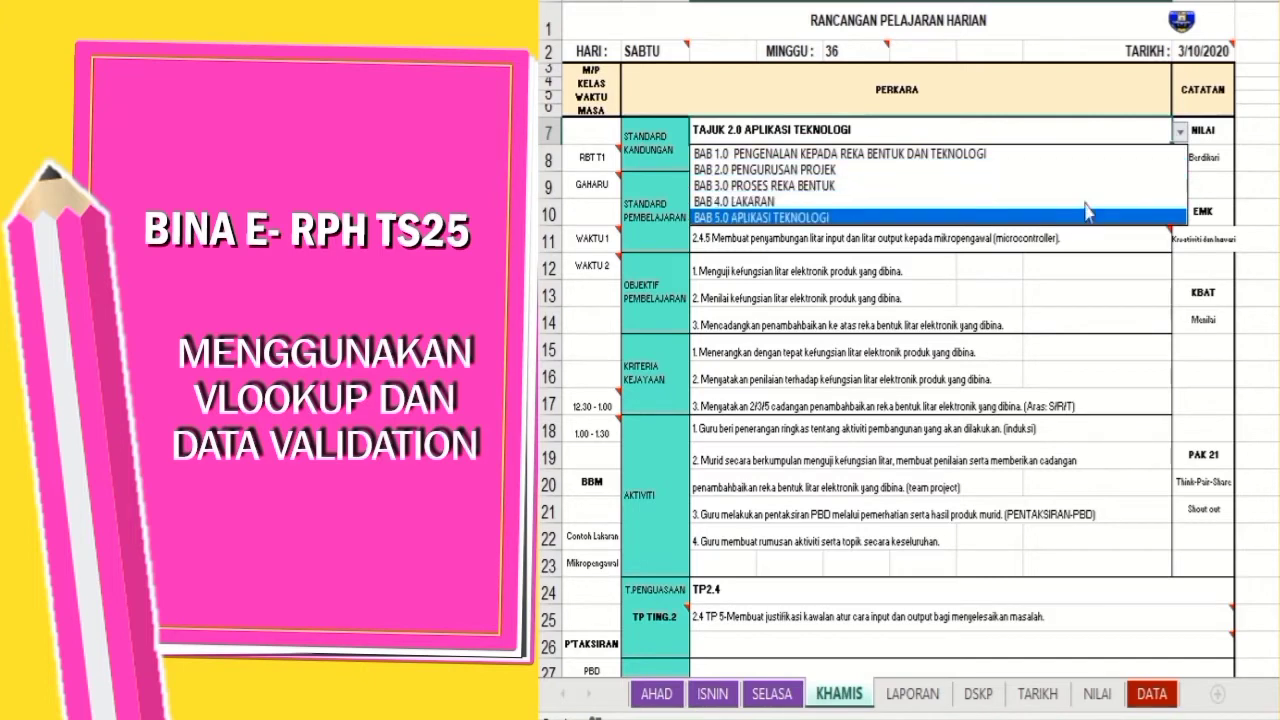
{"action": "left_click", "coordinate": [1090, 217]}
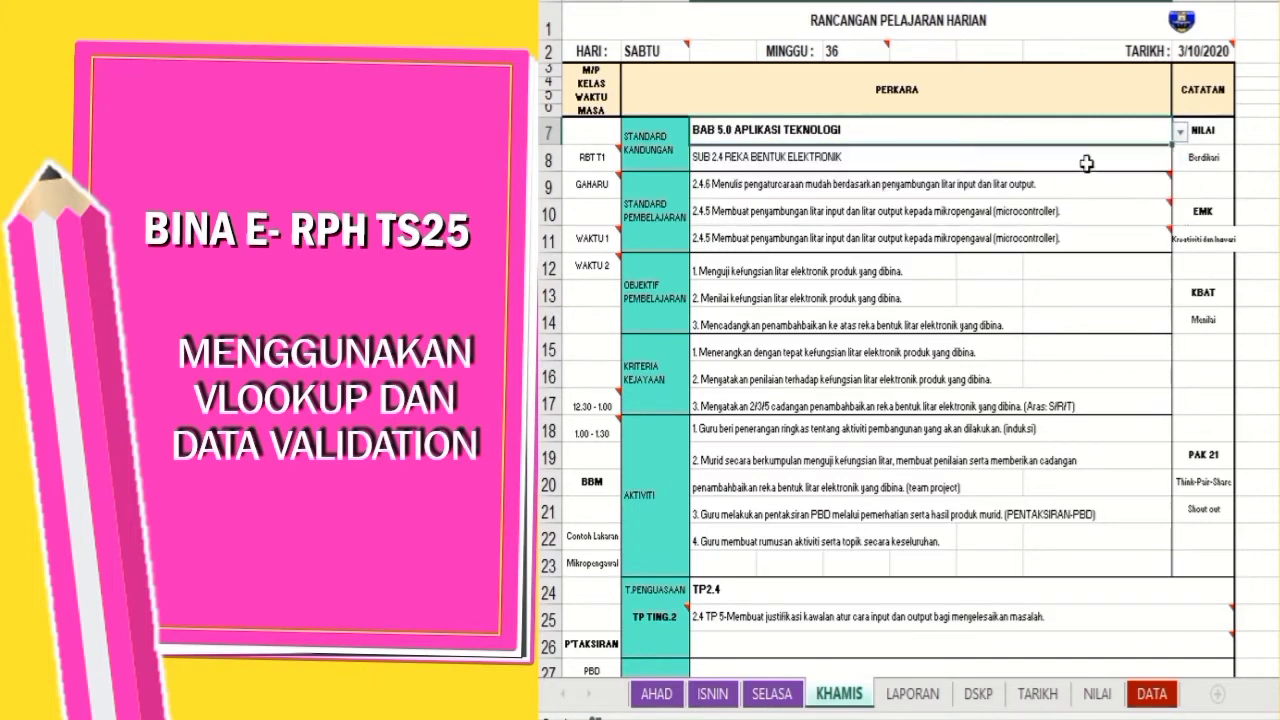
{"action": "left_click", "coordinate": [1165, 157]}
{"action": "left_click", "coordinate": [1179, 160]}
{"action": "left_click", "coordinate": [1100, 191]}
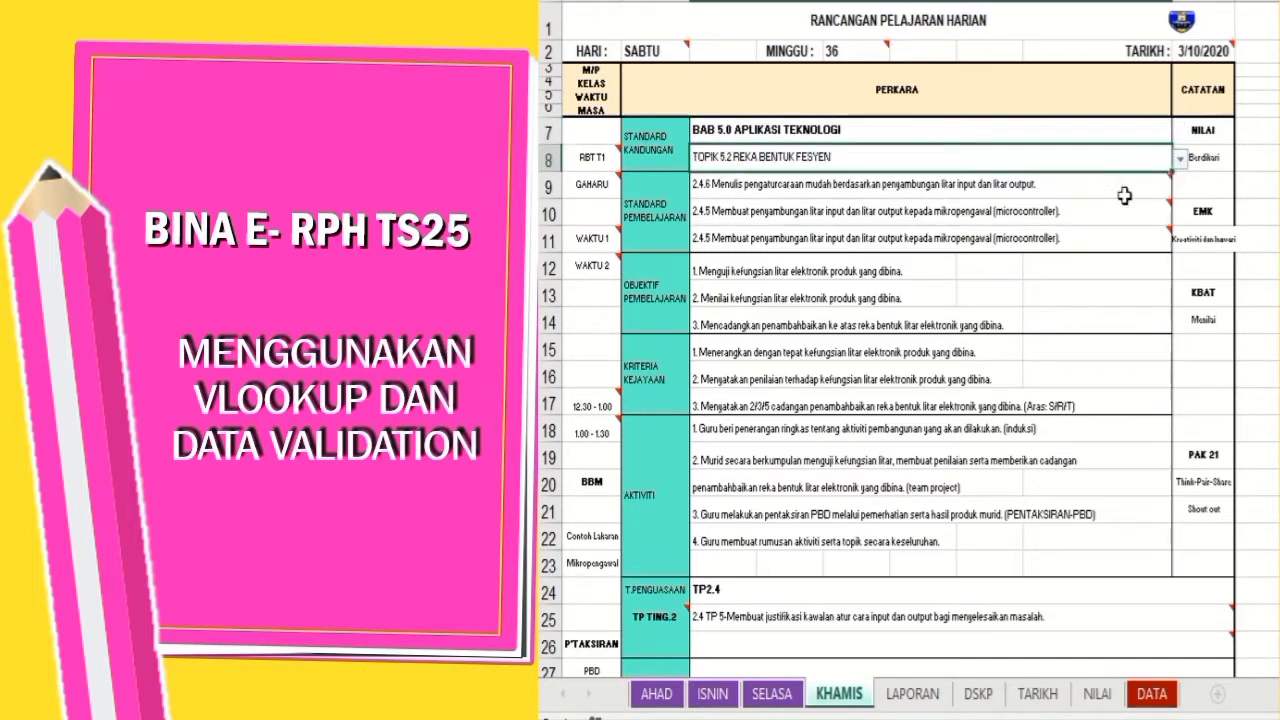
- Set the learning standards to 5.2.6 Analisis Elemen in row 10, 5.2.5 lakaran in row 11 and 5.2.2 Jenis Reka Bentuk fesyen in row 9
{"action": "left_click", "coordinate": [1121, 210]}
{"action": "left_click", "coordinate": [1178, 213]}
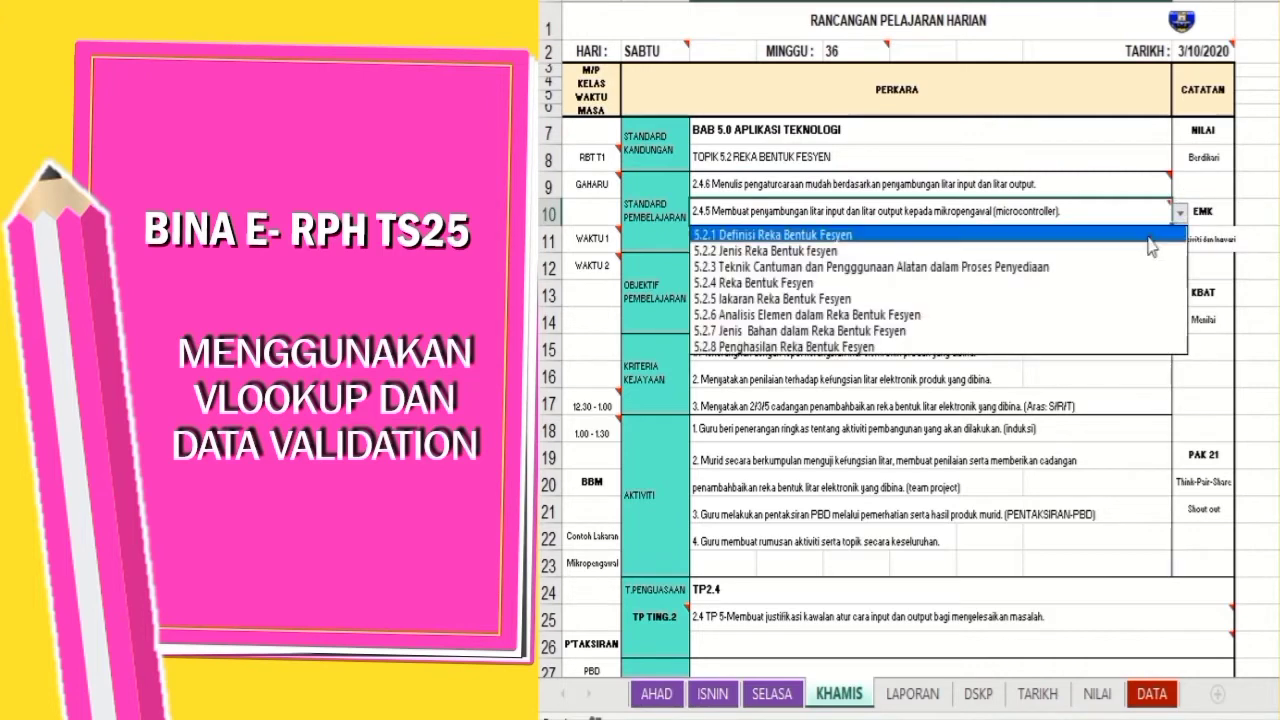
{"action": "left_click", "coordinate": [1110, 318]}
{"action": "left_click", "coordinate": [1098, 233]}
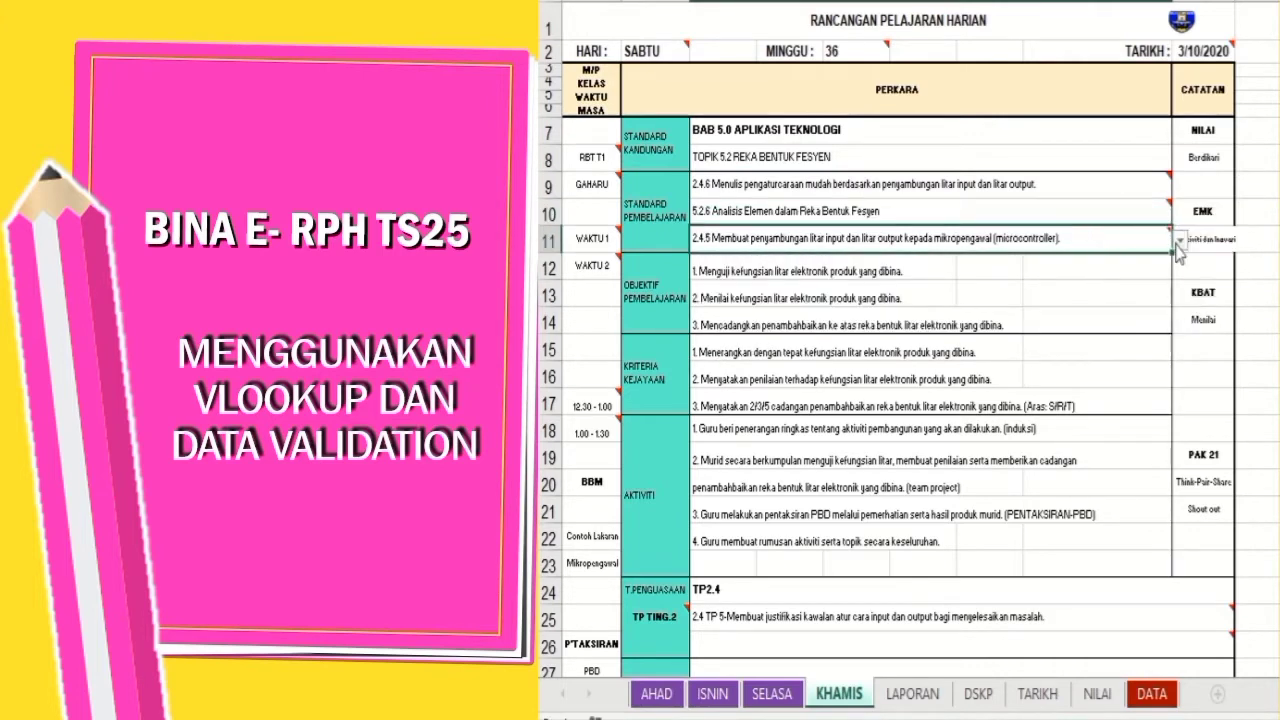
{"action": "left_click", "coordinate": [1179, 241]}
{"action": "left_click", "coordinate": [1124, 300]}
{"action": "left_click", "coordinate": [1129, 190]}
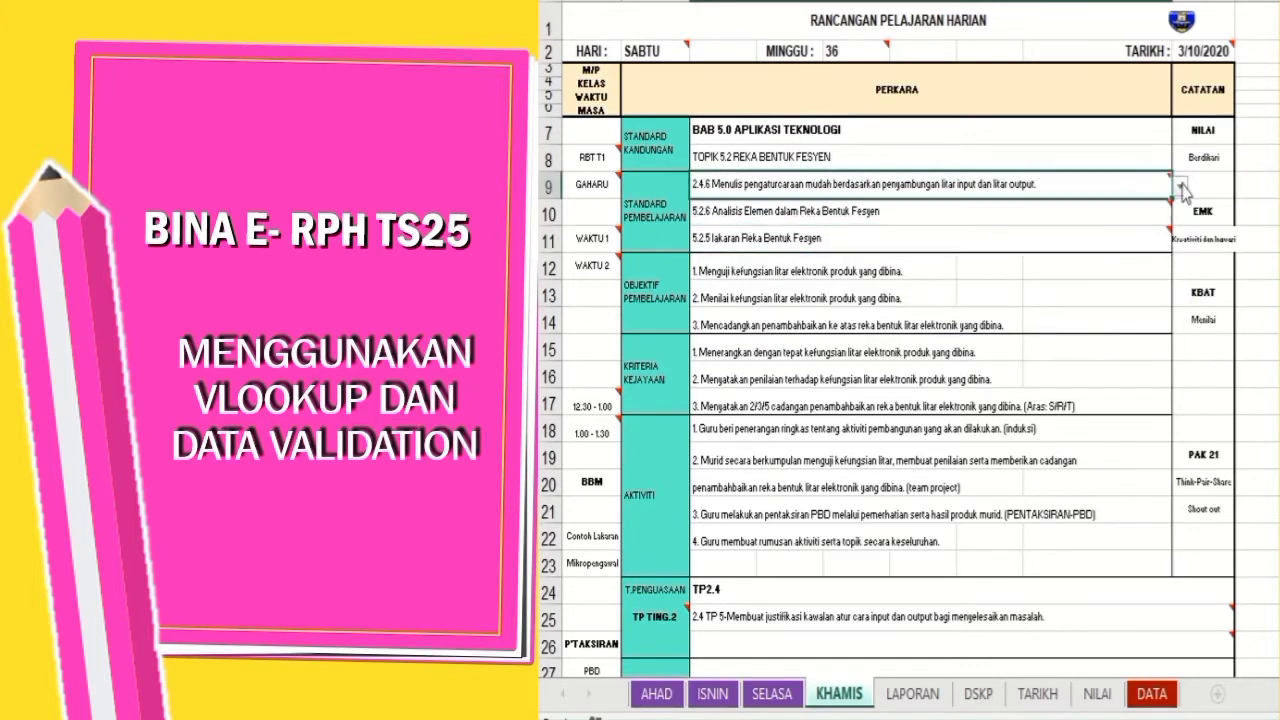
{"action": "left_click", "coordinate": [1180, 186]}
{"action": "left_click", "coordinate": [1095, 217]}
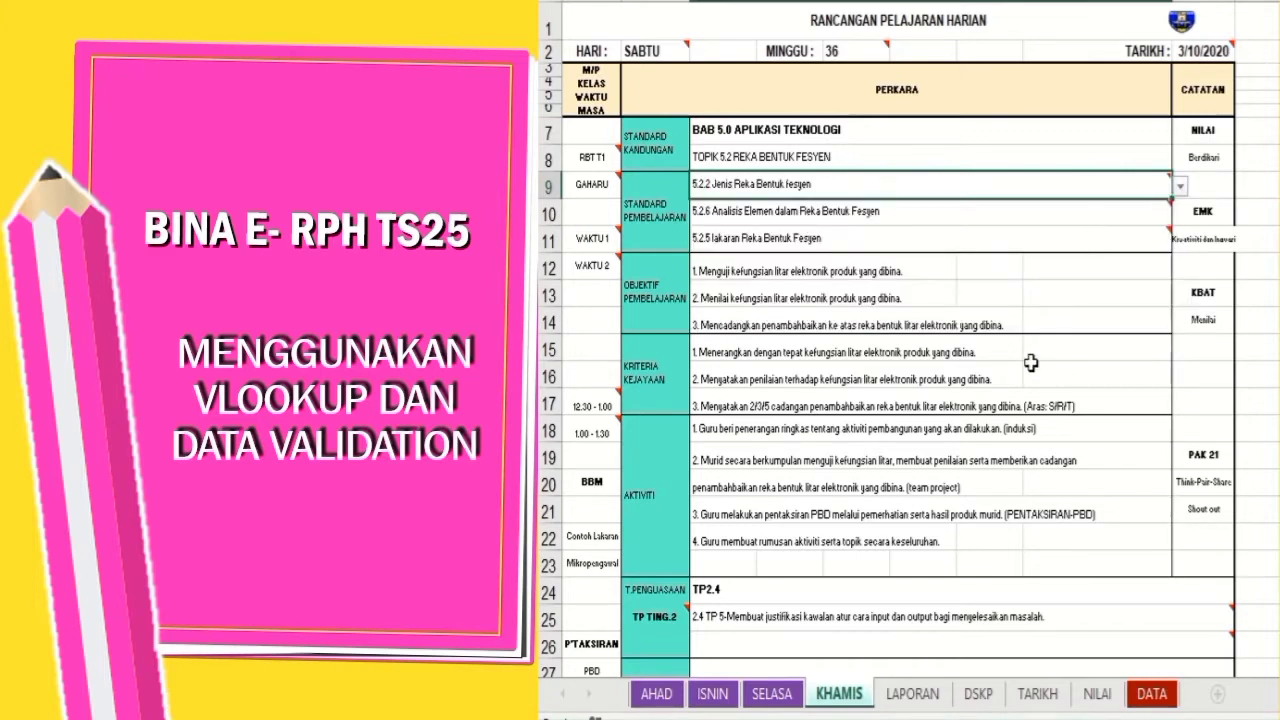
- Set the mastery category in row 25 to TP TING.1 and the mastery level in row 24 to T.P3
{"action": "scroll", "coordinate": [1030, 363], "scroll_direction": "down", "scroll_amount": 1}
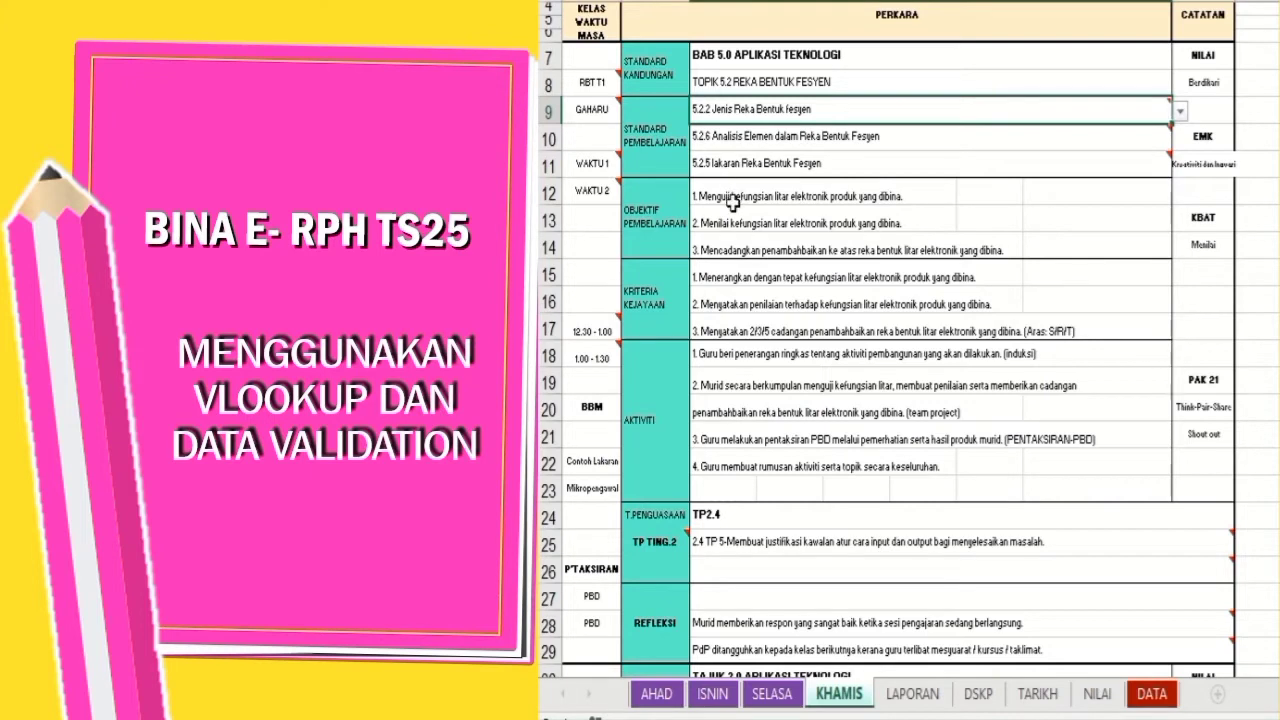
{"action": "scroll", "coordinate": [819, 430], "scroll_direction": "down", "scroll_amount": 2}
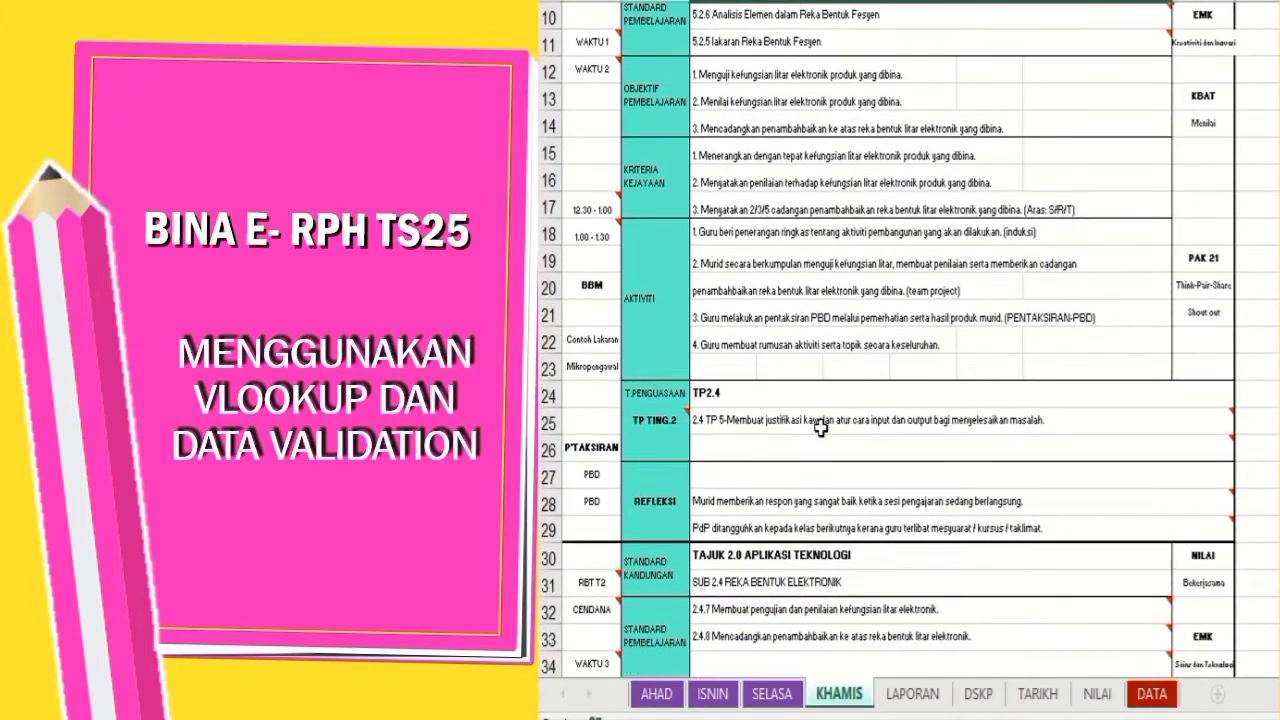
{"action": "scroll", "coordinate": [817, 336], "scroll_direction": "down", "scroll_amount": 1}
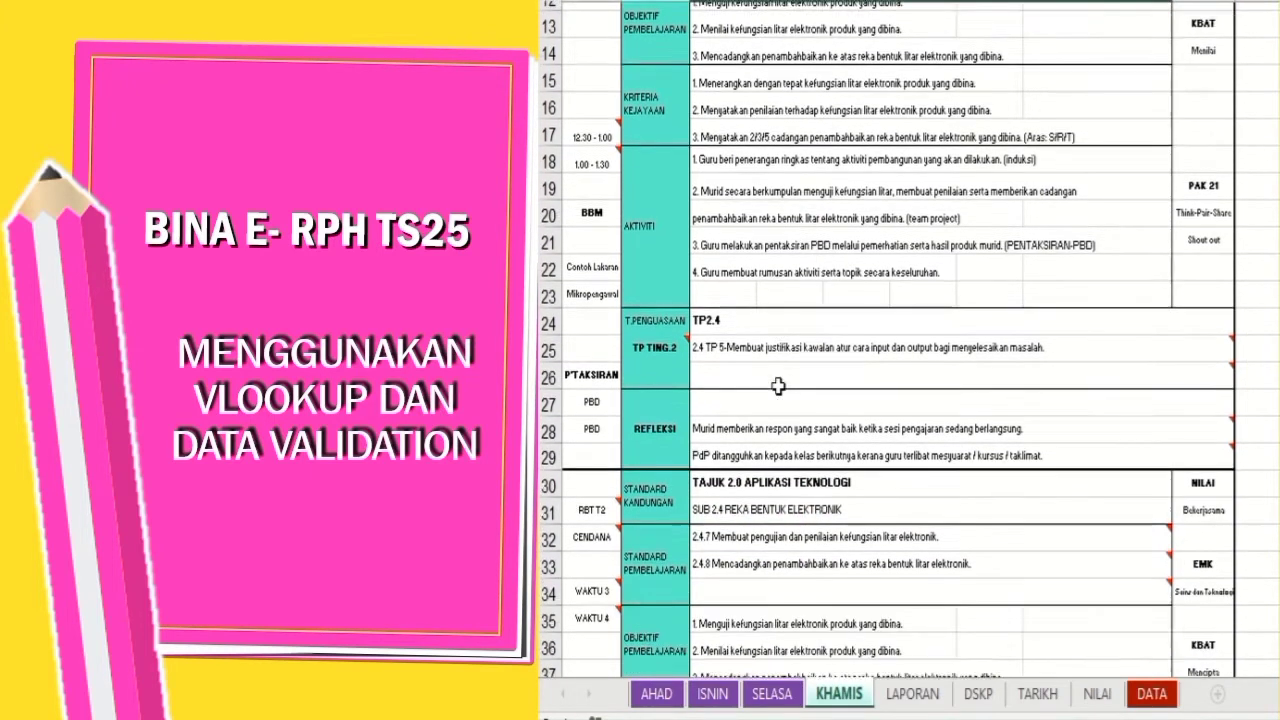
{"action": "left_click", "coordinate": [655, 339]}
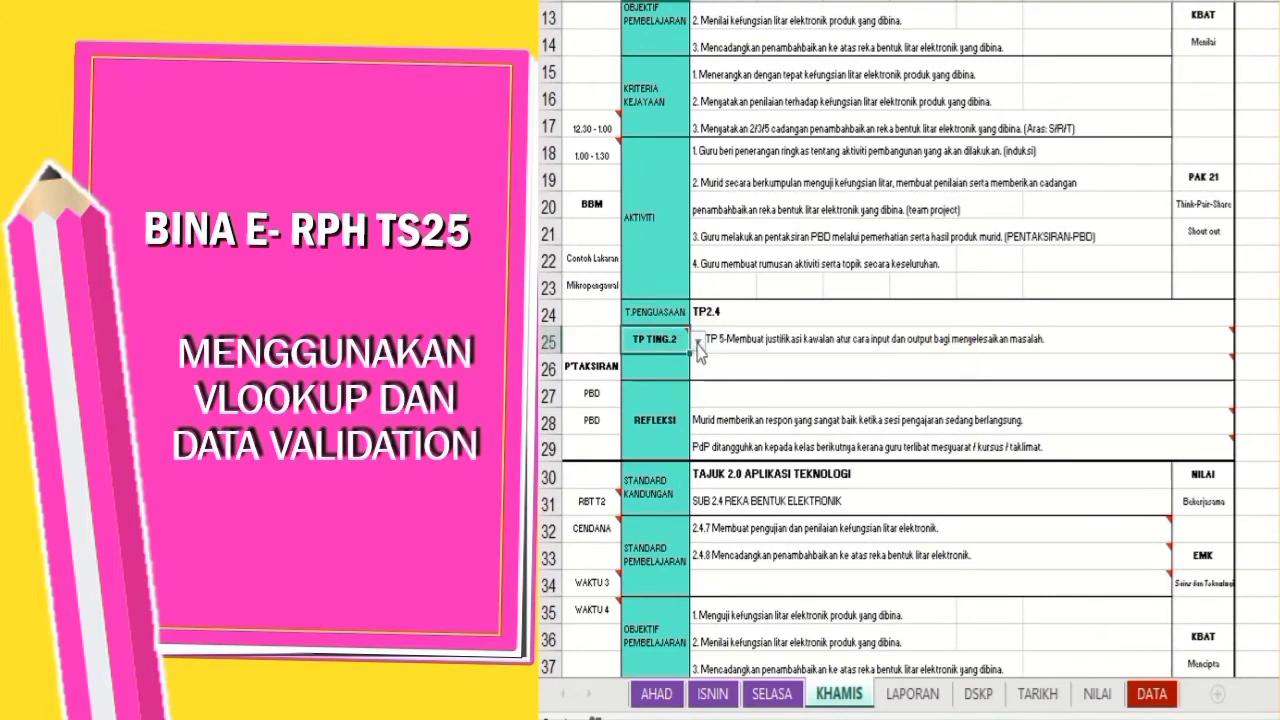
{"action": "left_click", "coordinate": [697, 341]}
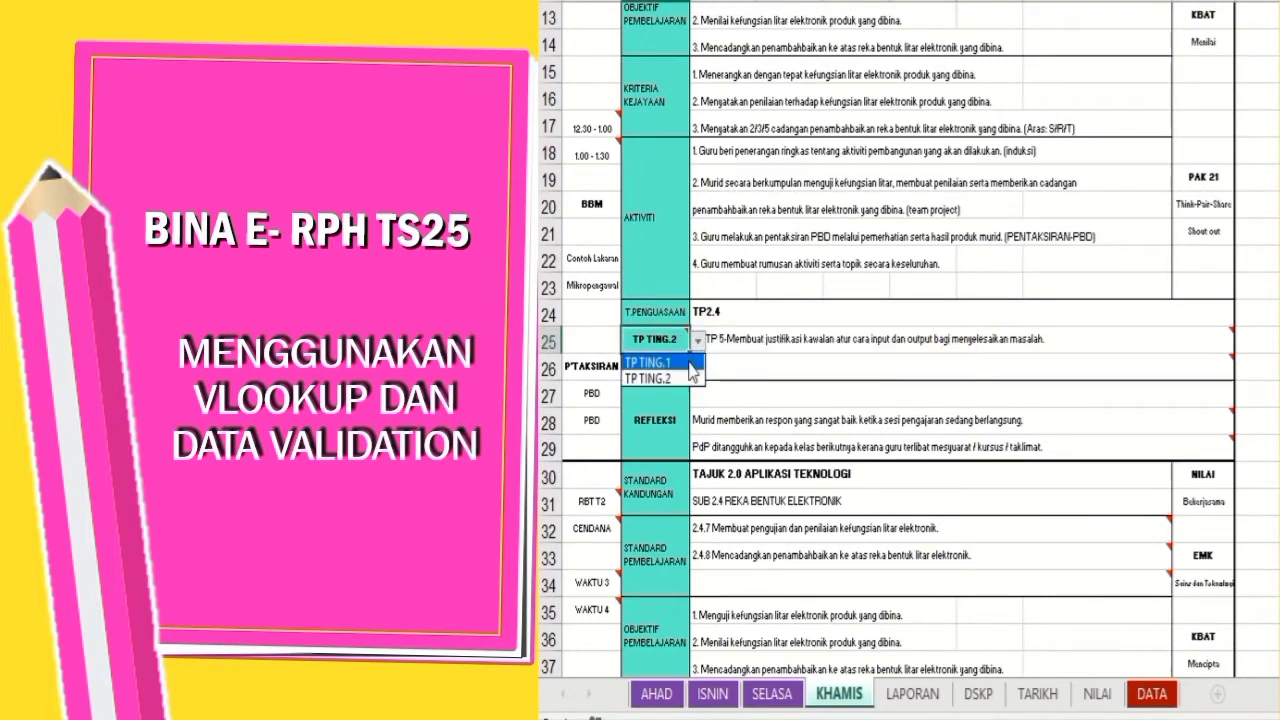
{"action": "left_click", "coordinate": [658, 360]}
{"action": "left_click", "coordinate": [746, 314]}
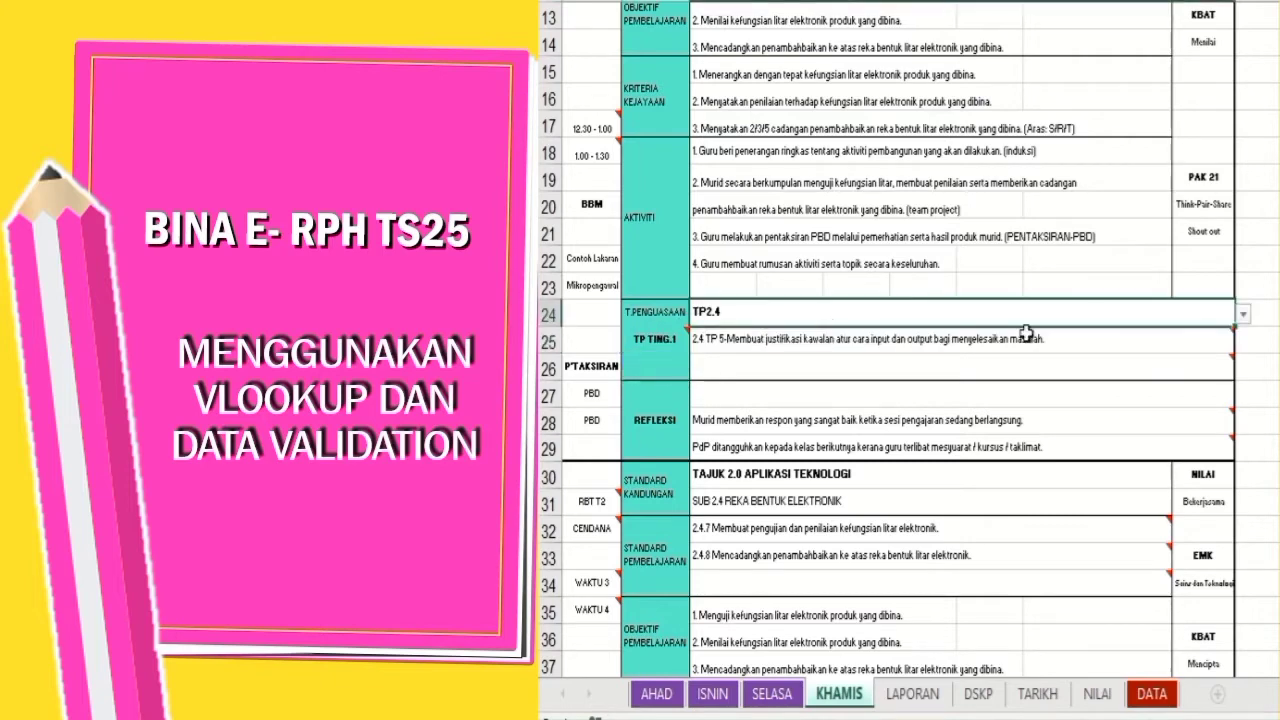
{"action": "left_click", "coordinate": [1243, 315]}
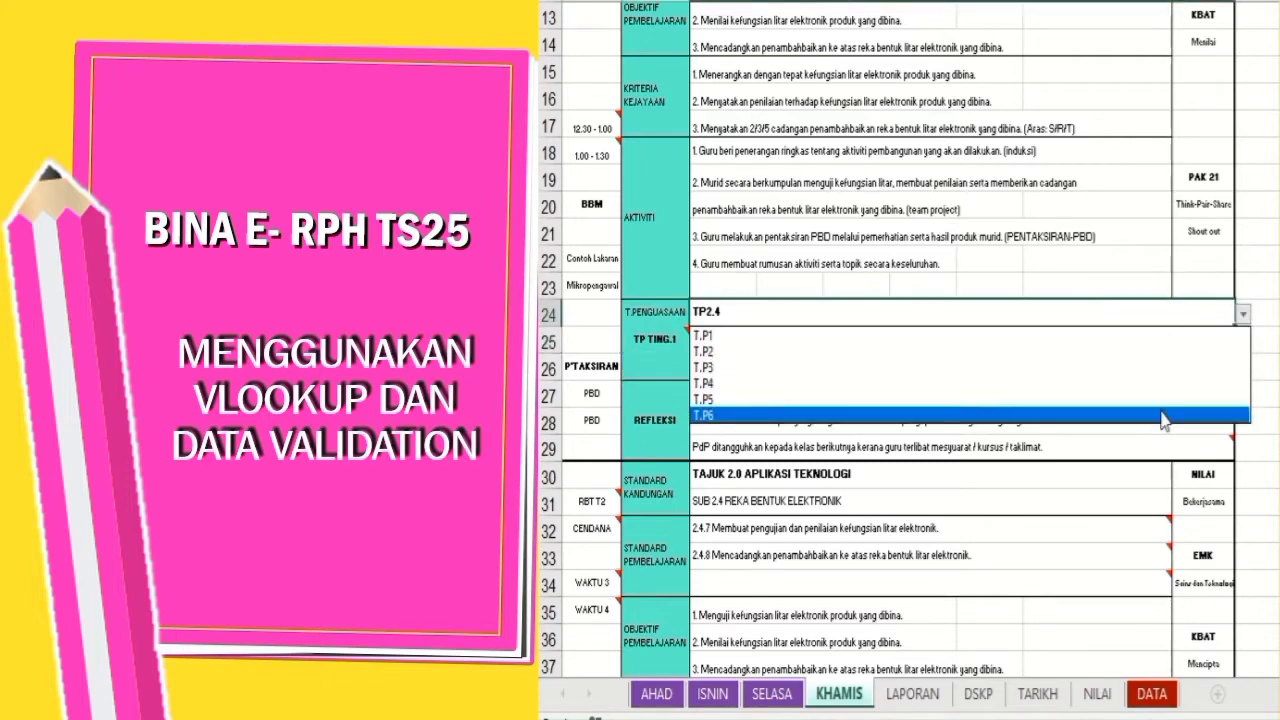
{"action": "left_click", "coordinate": [1165, 368]}
- Set the mastery descriptor in row 25 to the option starting with i. Melakar satu lakaran reka bentuk produk
{"action": "left_click", "coordinate": [1165, 345]}
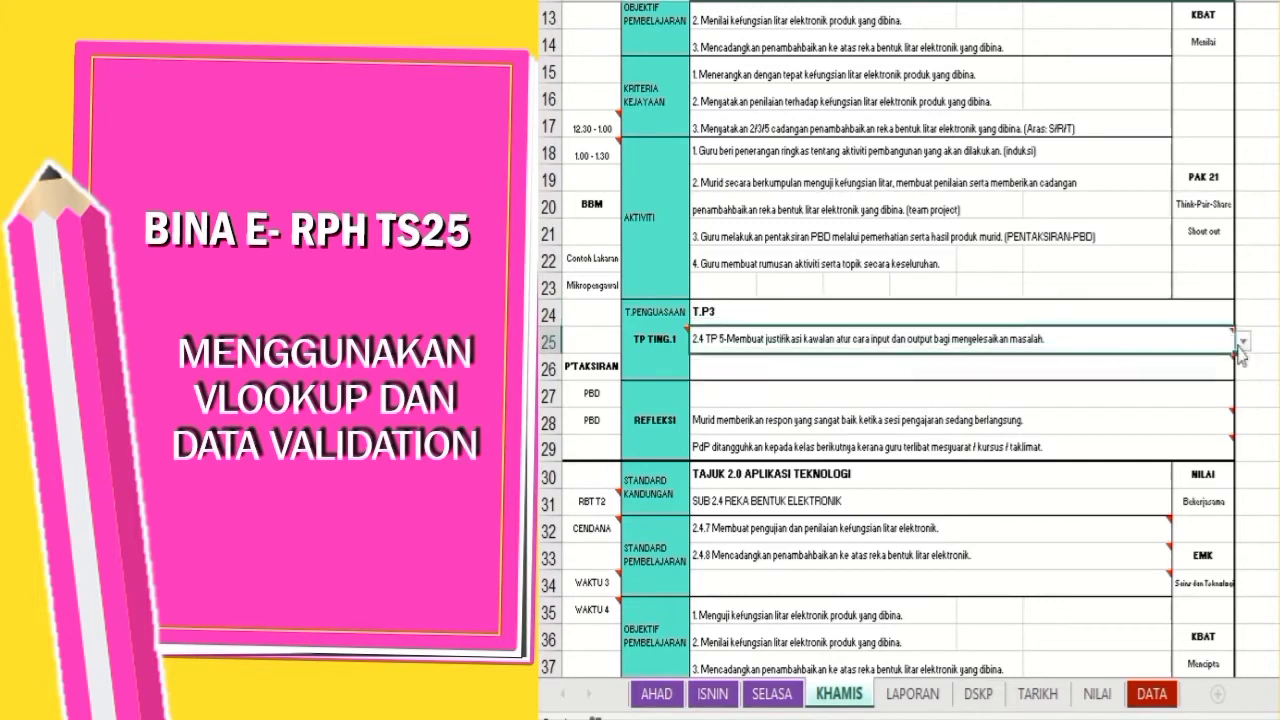
{"action": "left_click", "coordinate": [1243, 341]}
{"action": "left_click", "coordinate": [1183, 363]}
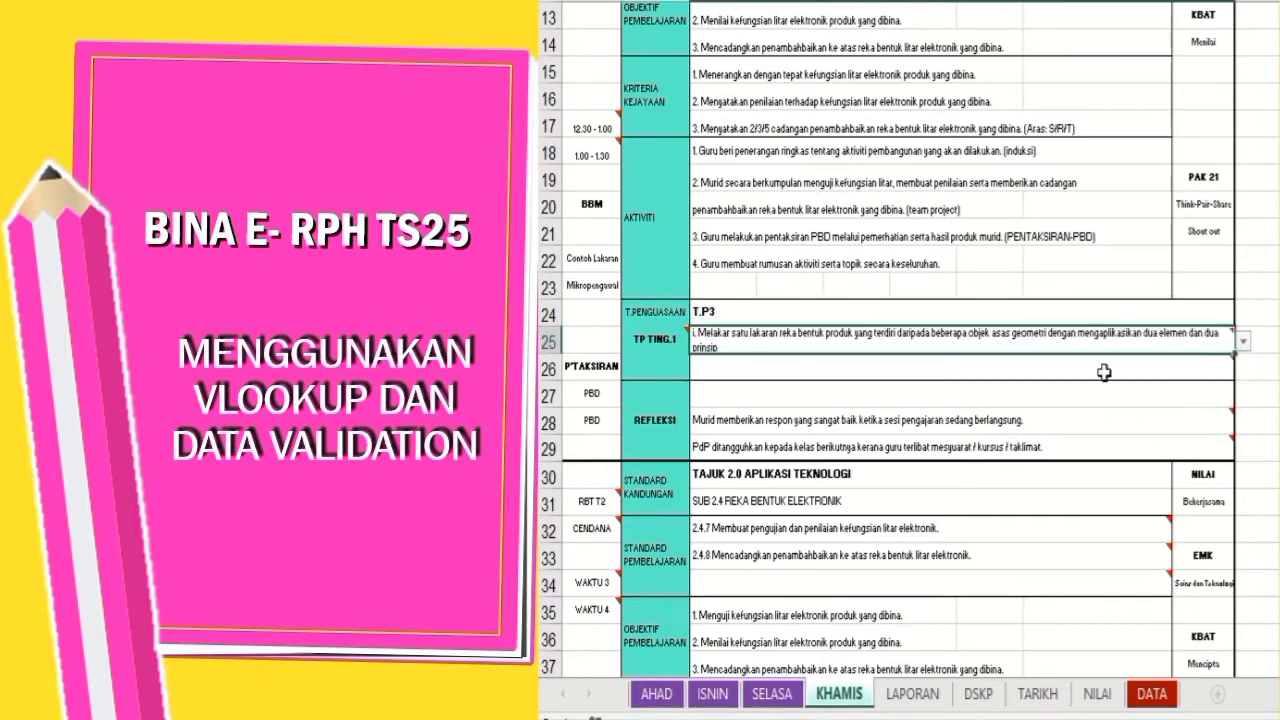
- Set the mastery category in row 25 to TP TING.2 and the mastery level in row 24 to TP2.6
{"action": "left_click", "coordinate": [675, 339]}
{"action": "left_click", "coordinate": [697, 341]}
{"action": "left_click", "coordinate": [665, 379]}
{"action": "left_click", "coordinate": [752, 313]}
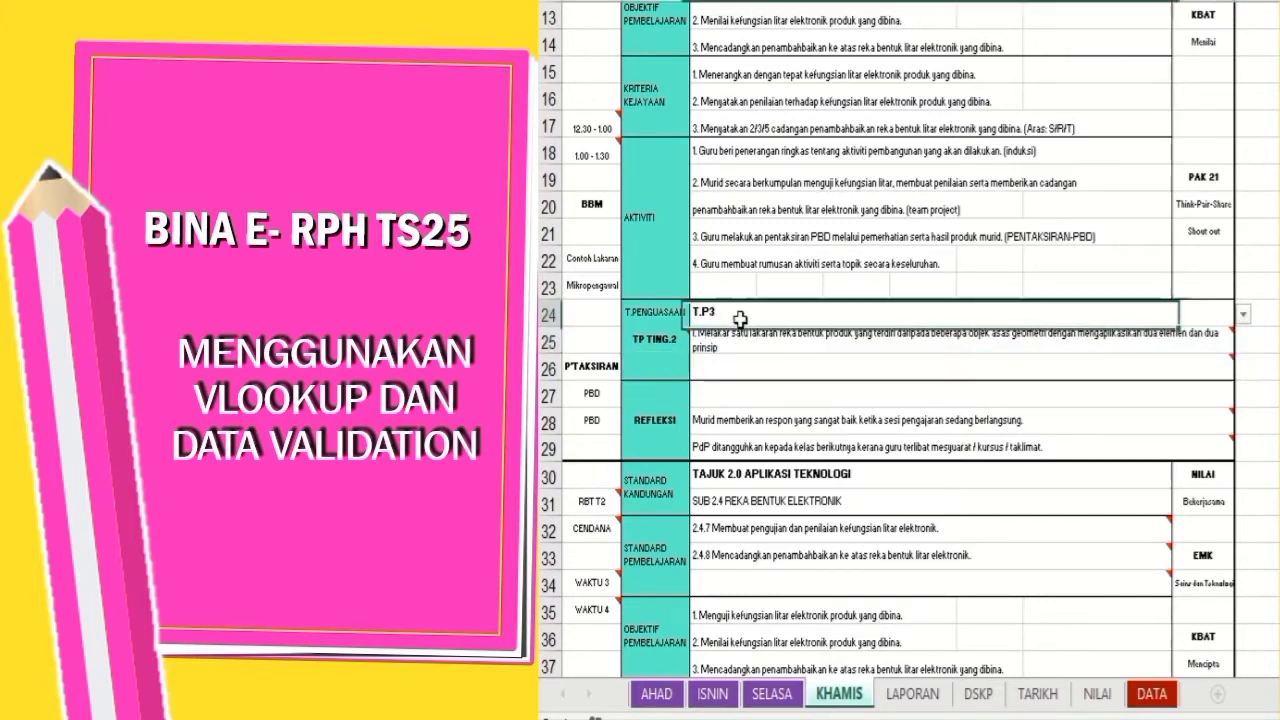
{"action": "left_click", "coordinate": [1243, 318]}
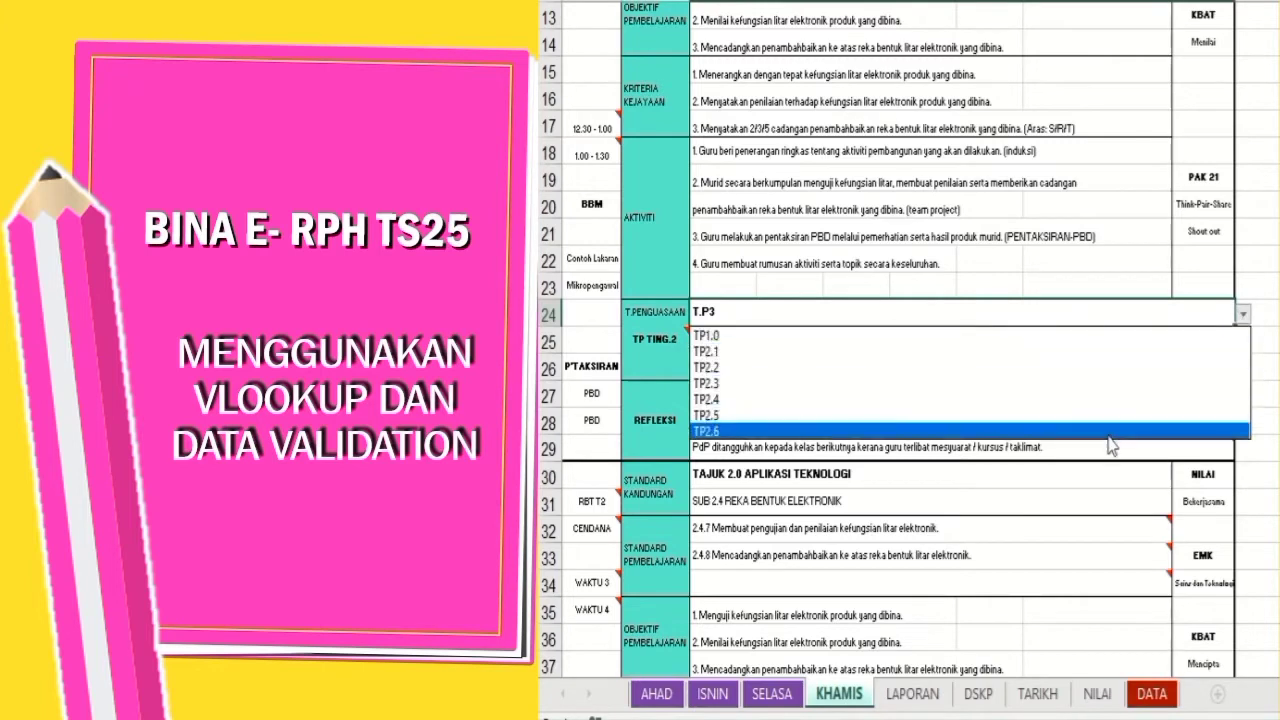
{"action": "left_click", "coordinate": [1110, 430]}
- Set the mastery descriptor in row 25 to 2.6 TP 5-Menjustifikasikan pemilihan elemen dan prinsip dalam lakaran reka bentuk makanan
{"action": "left_click", "coordinate": [1122, 344]}
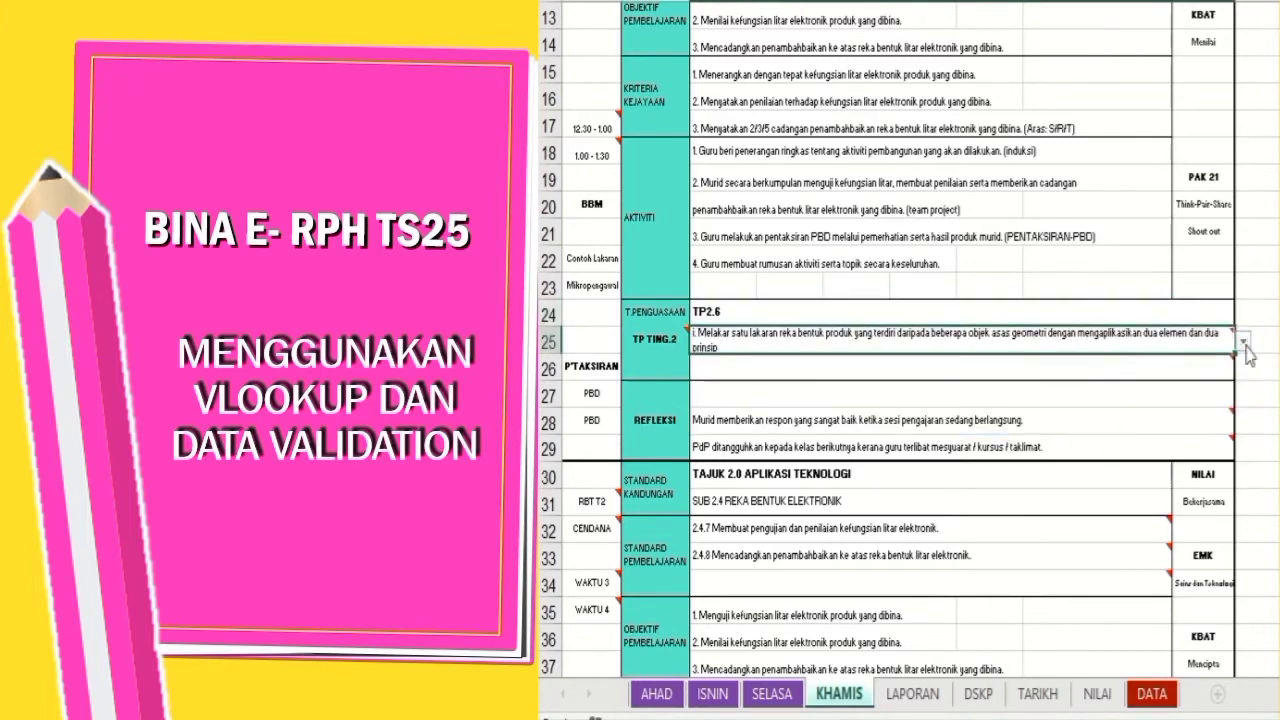
{"action": "left_click", "coordinate": [1243, 341]}
{"action": "left_click", "coordinate": [1079, 442]}
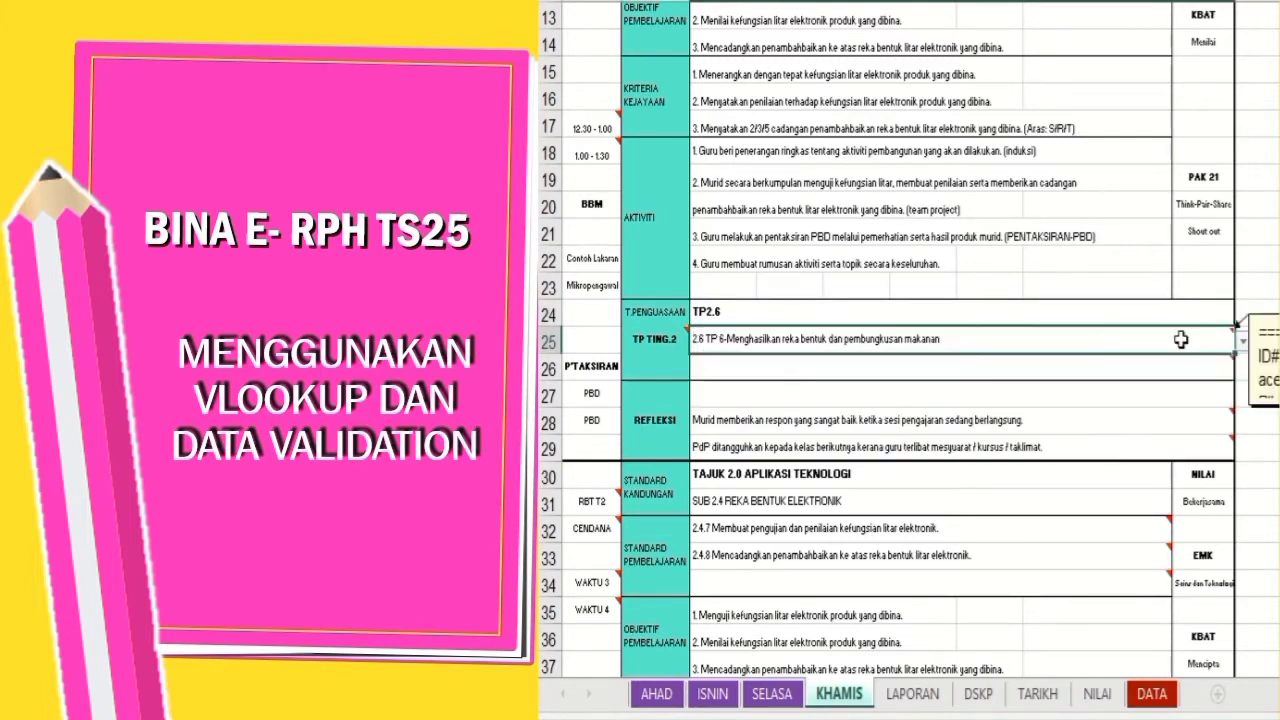
{"action": "left_click", "coordinate": [1243, 341]}
{"action": "left_click", "coordinate": [1152, 425]}
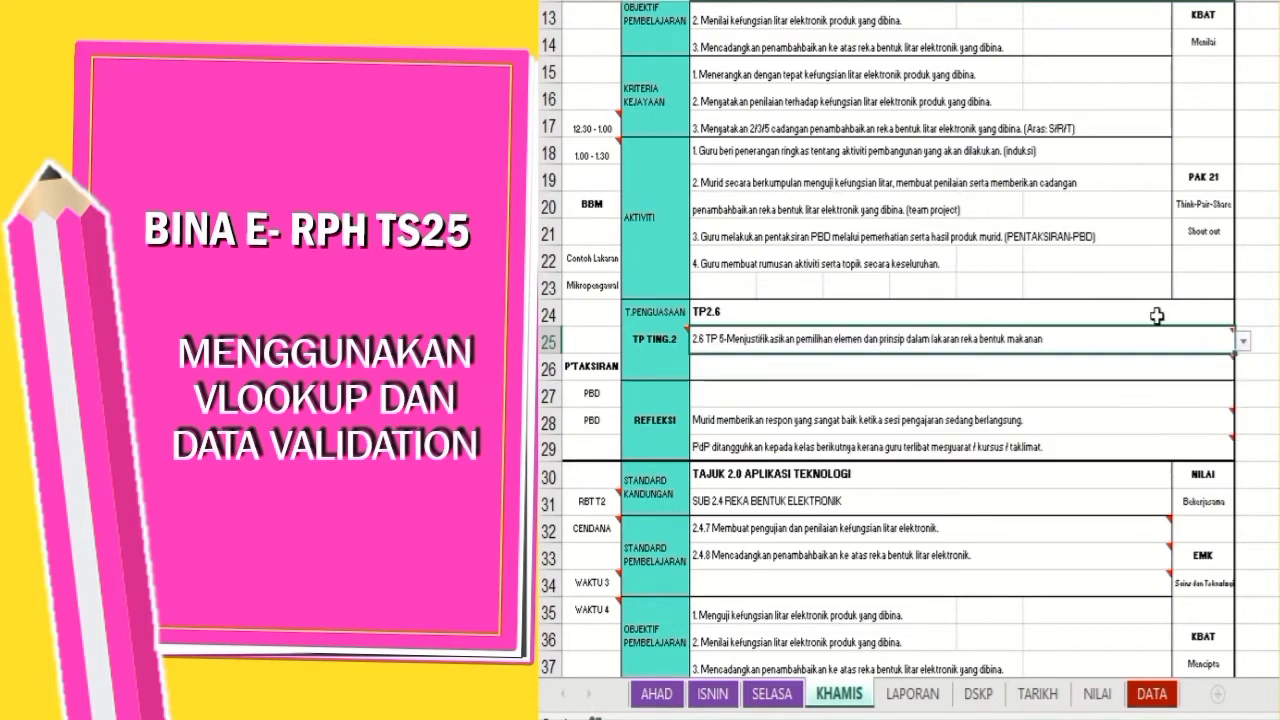
{"action": "scroll", "coordinate": [1135, 418], "scroll_direction": "up", "scroll_amount": 1}
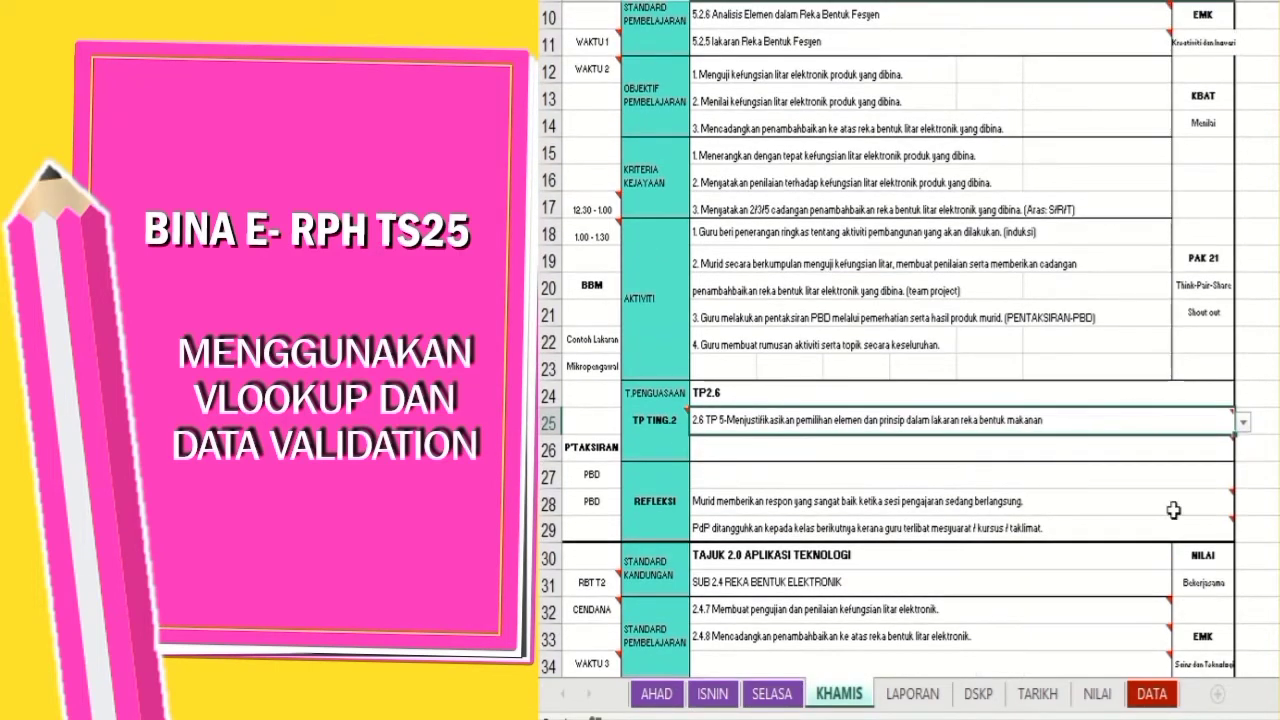
{"action": "left_click", "coordinate": [913, 478]}
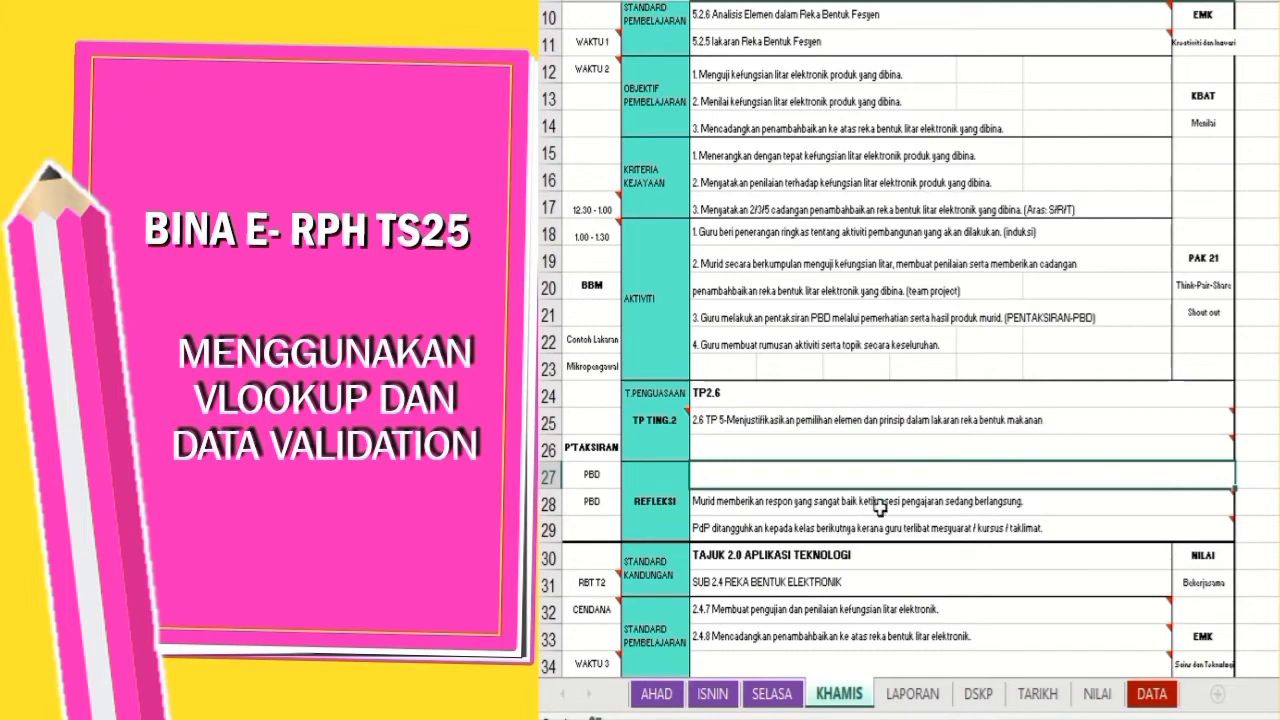
{"action": "scroll", "coordinate": [880, 506], "scroll_direction": "up", "scroll_amount": 3}
{"action": "scroll", "coordinate": [1041, 455], "scroll_direction": "down", "scroll_amount": 2}
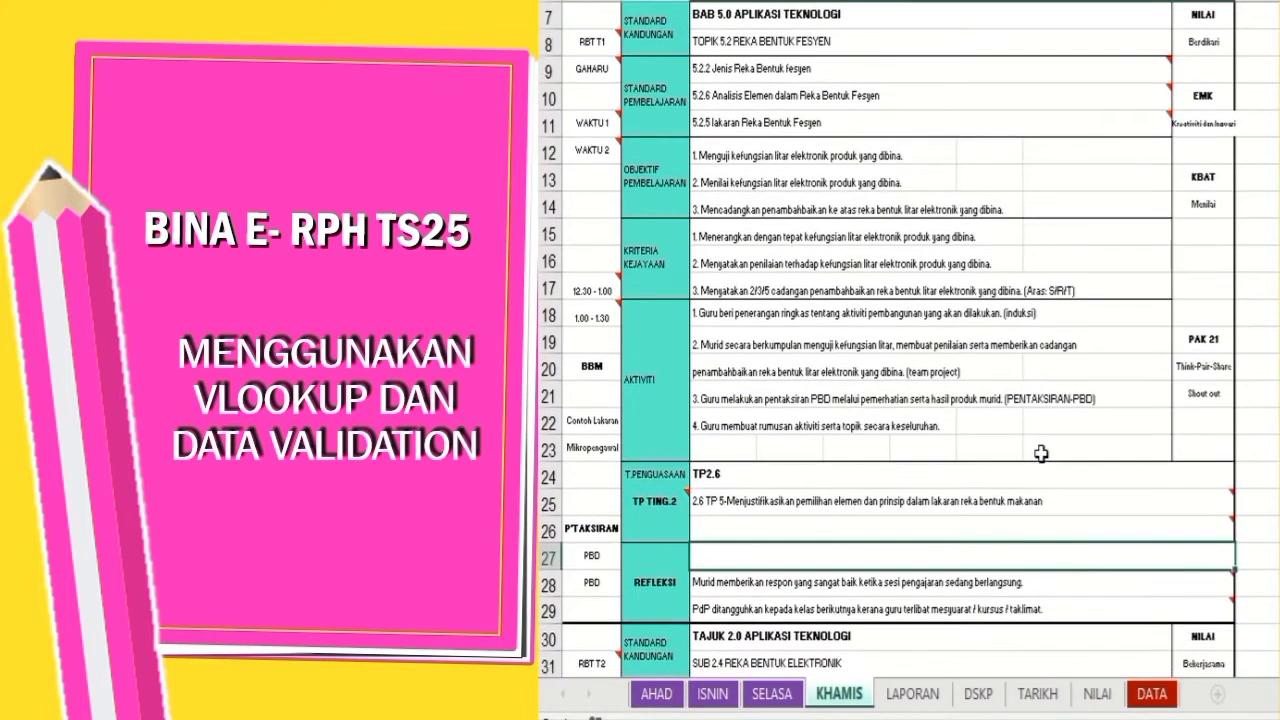
{"action": "scroll", "coordinate": [1041, 455], "scroll_direction": "up", "scroll_amount": 2}
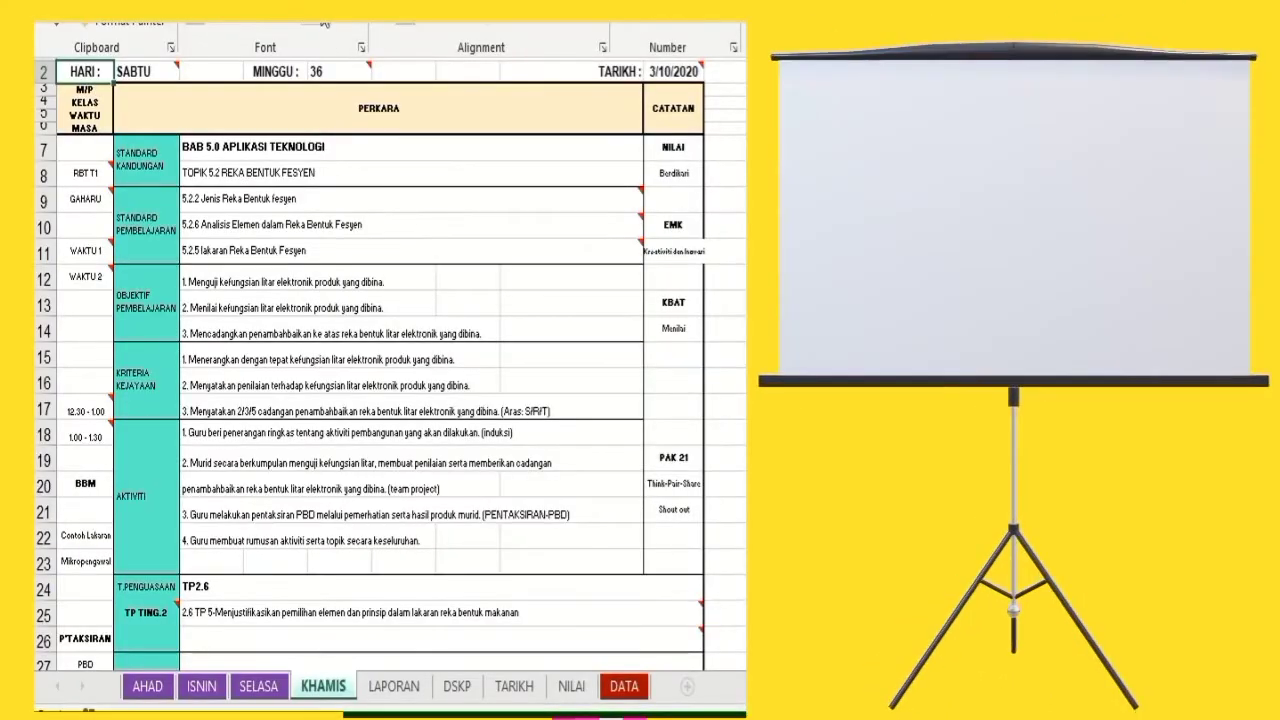
- Fill the SABTU cell, the MINGGU label and number, and the TARIKH label and date in row 2 with yellow
{"action": "left_click", "coordinate": [168, 70]}
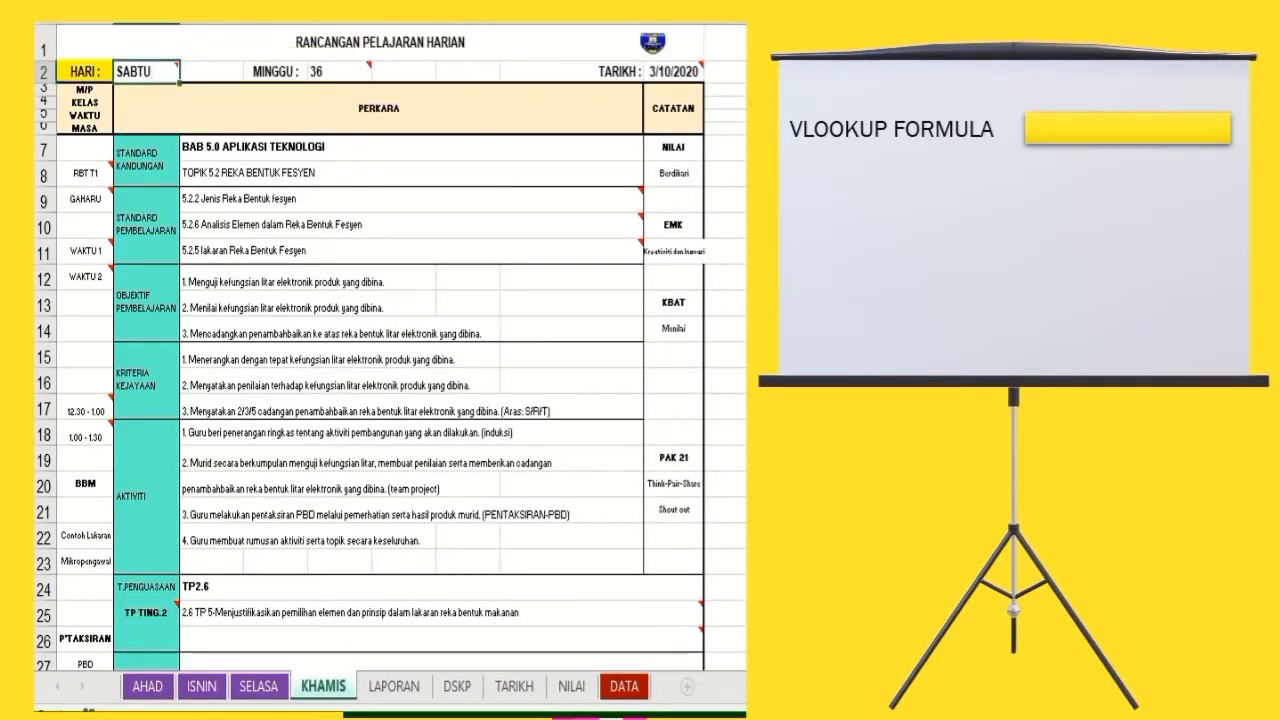
{"action": "left_click", "coordinate": [318, 26]}
{"action": "left_click_drag", "start_coordinate": [273, 71], "coordinate": [314, 70]}
{"action": "left_click", "coordinate": [318, 26]}
{"action": "left_click_drag", "start_coordinate": [608, 71], "coordinate": [674, 71]}
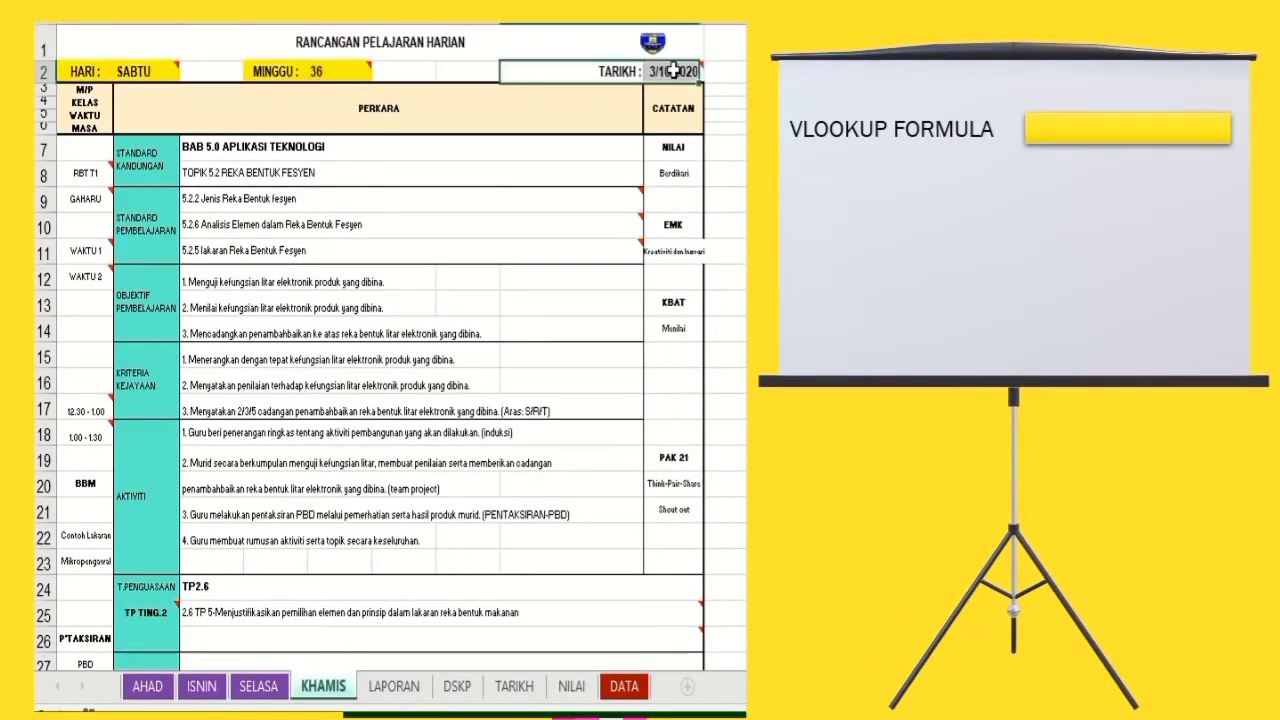
{"action": "left_click", "coordinate": [318, 26]}
- Fill the Berdikari cell under NILAI in row 8 with light blue
{"action": "left_click_drag", "start_coordinate": [673, 147], "coordinate": [673, 210]}
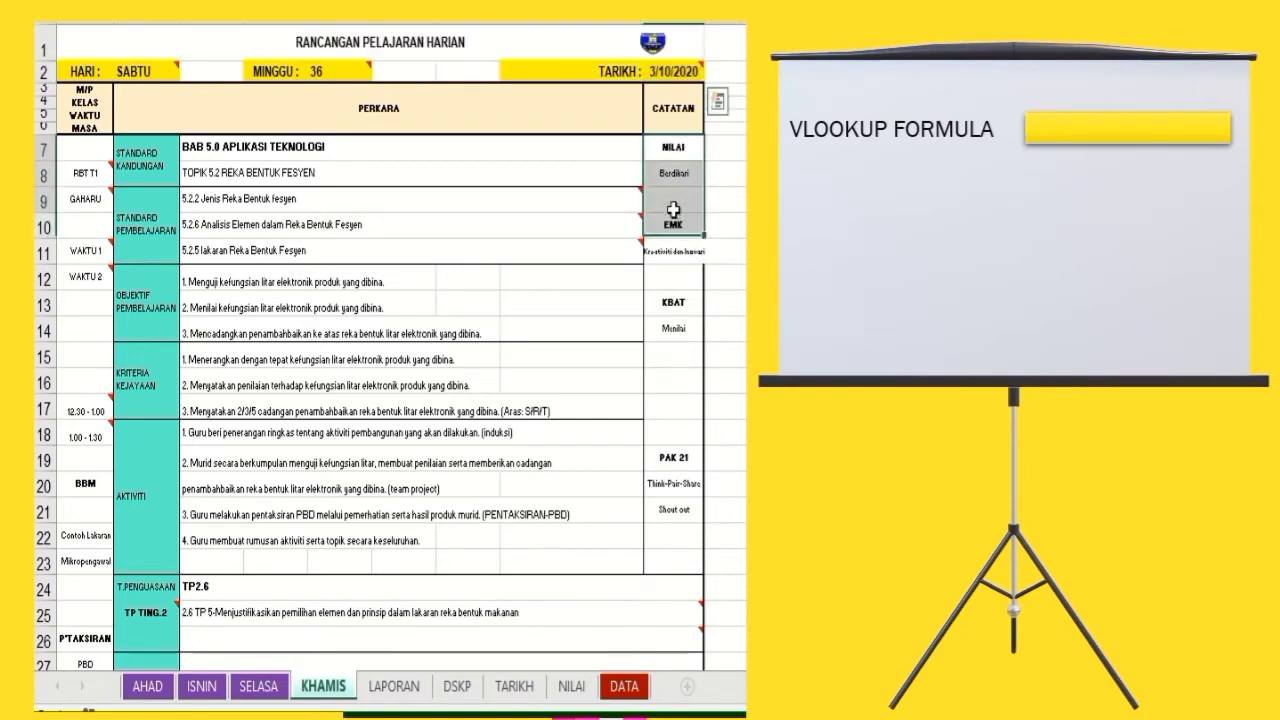
{"action": "left_click", "coordinate": [673, 176]}
{"action": "left_click", "coordinate": [318, 26]}
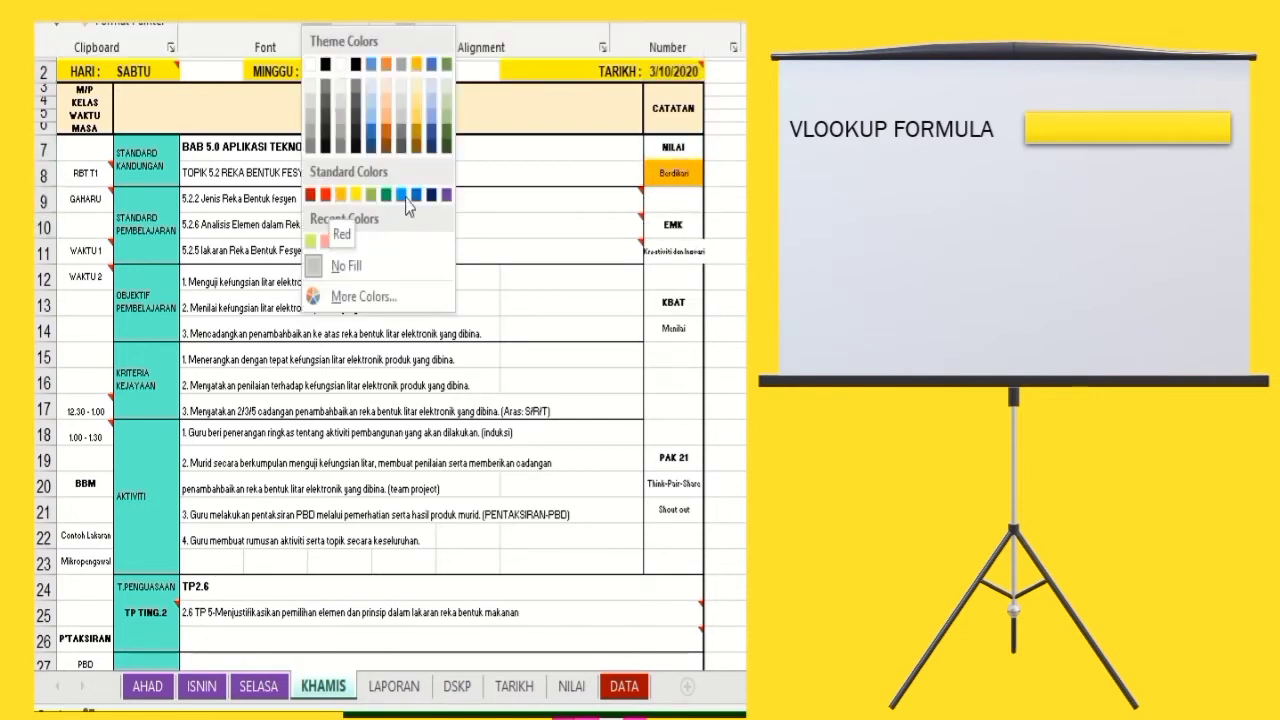
{"action": "left_click", "coordinate": [409, 204]}
- Fill the EMK, KBAT and PAK 21 entries, the GAHARU class cell, and the BBM and P'TAKSIRAN entries with the same light blue
{"action": "left_click", "coordinate": [663, 247]}
{"action": "left_click", "coordinate": [657, 331], "text": "ctrl"}
{"action": "left_click", "coordinate": [673, 483], "text": "ctrl"}
{"action": "left_click", "coordinate": [673, 509], "text": "ctrl"}
{"action": "left_click", "coordinate": [85, 664], "text": "ctrl"}
{"action": "left_click", "coordinate": [85, 562], "text": "ctrl"}
{"action": "left_click", "coordinate": [88, 537], "text": "ctrl"}
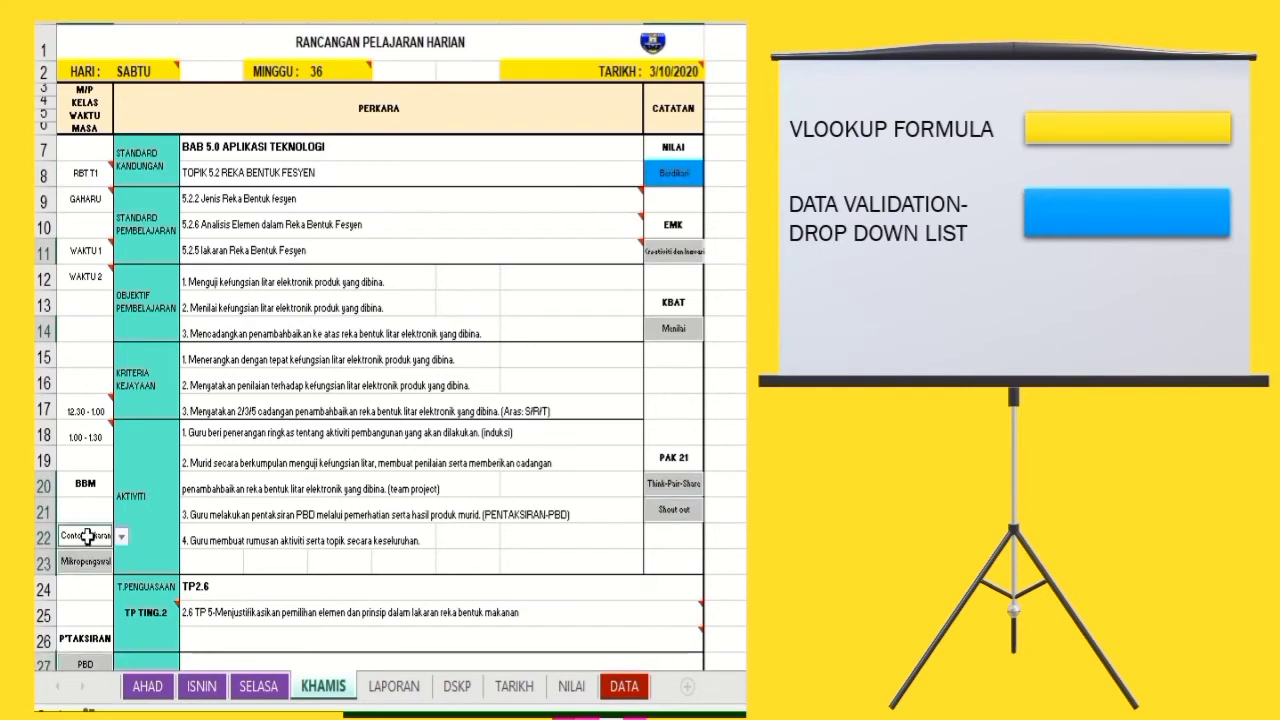
{"action": "left_click", "coordinate": [86, 198], "text": "ctrl"}
{"action": "scroll", "coordinate": [85, 600], "scroll_direction": "down", "scroll_amount": 1}
{"action": "left_click", "coordinate": [84, 620], "text": "ctrl"}
{"action": "left_click", "coordinate": [100, 10]}
{"action": "left_click", "coordinate": [305, 24]}
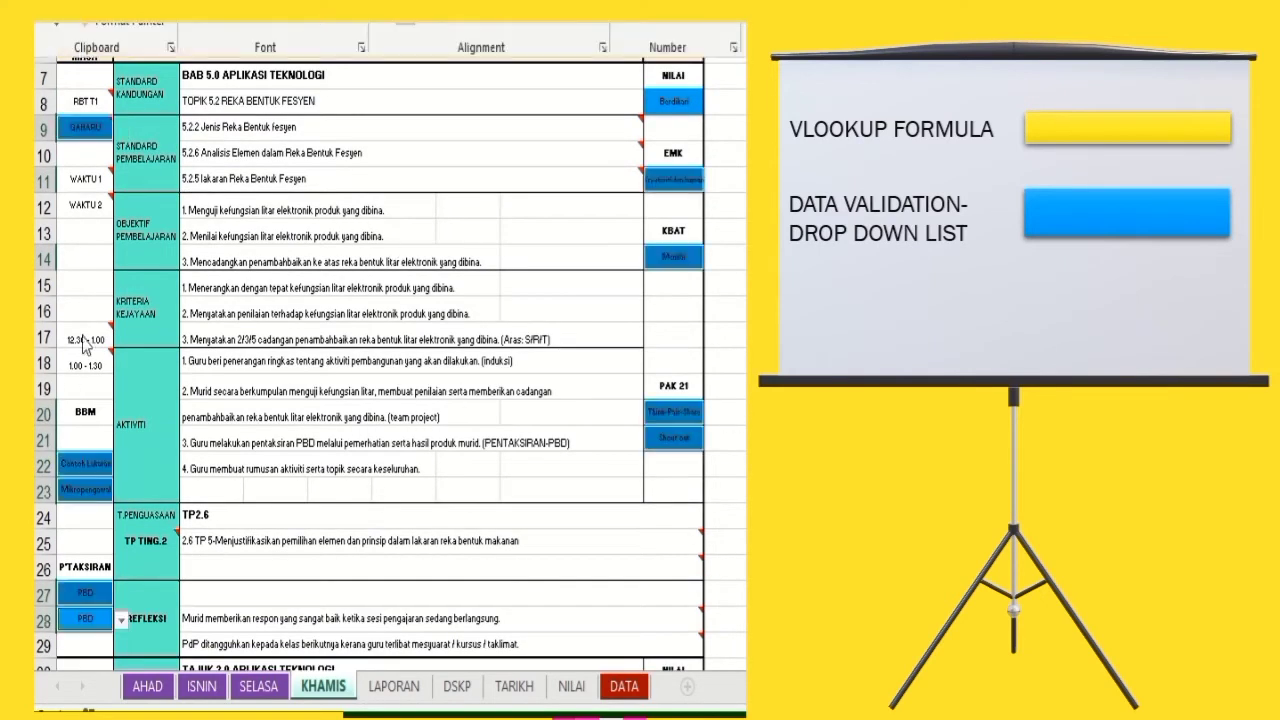
- Fill the WAKTU 1 and WAKTU 2 cells and the 12.30 - 1.00 and 1.00 - 1.30 time cells with yellow
{"action": "left_click", "coordinate": [86, 180]}
{"action": "scroll", "coordinate": [91, 254], "scroll_direction": "up", "scroll_amount": 1}
{"action": "left_click", "coordinate": [80, 284], "text": "ctrl"}
{"action": "left_click", "coordinate": [85, 411], "text": "ctrl"}
{"action": "left_click", "coordinate": [85, 437], "text": "ctrl"}
{"action": "left_click", "coordinate": [100, 10]}
{"action": "left_click", "coordinate": [318, 26]}
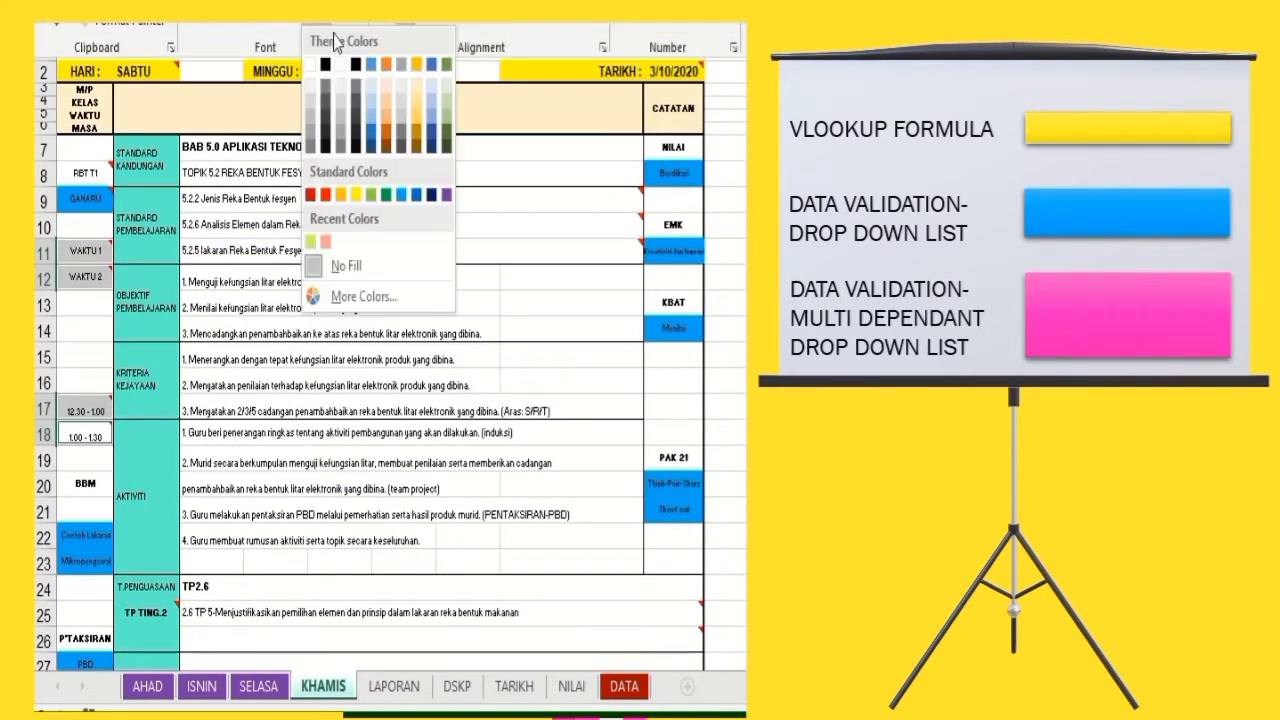
{"action": "left_click", "coordinate": [310, 241]}
- Fill the RBT T1 cell and the STANDARD KANDUNGAN and STANDARD PEMBELAJARAN entries in rows 7 to 11 with salmon pink
{"action": "left_click", "coordinate": [85, 172]}
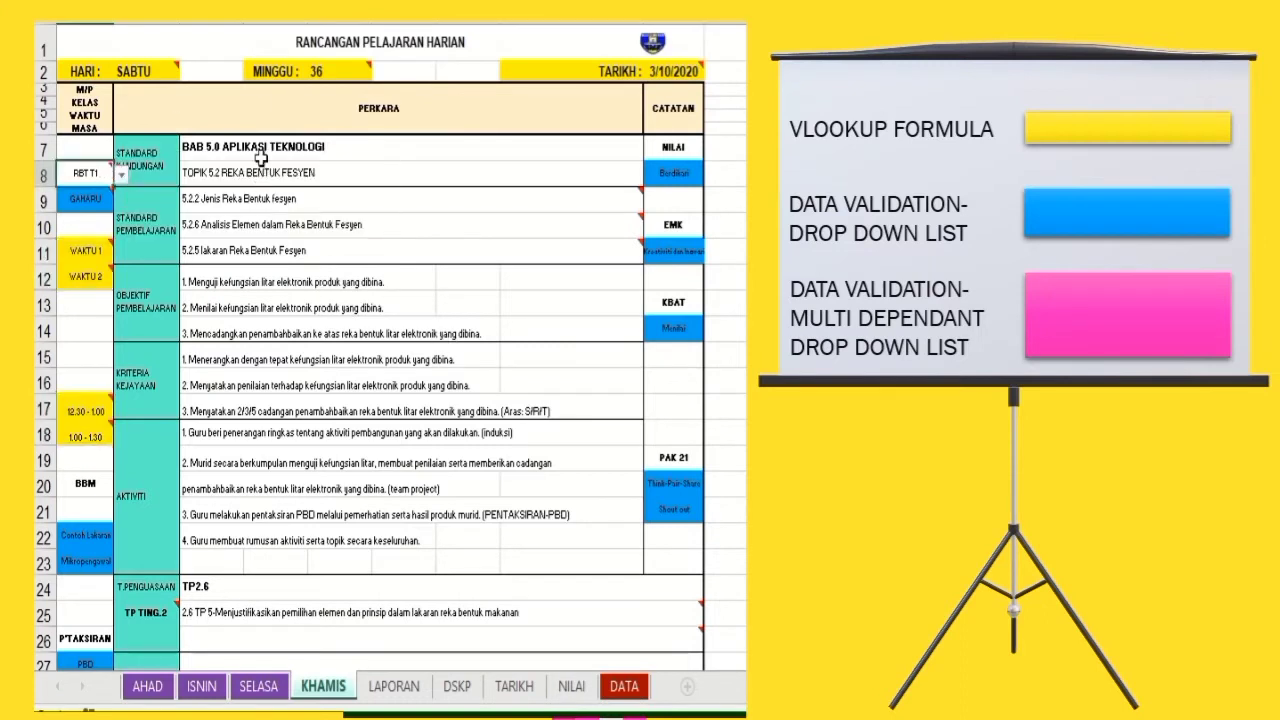
{"action": "left_click_drag", "start_coordinate": [261, 153], "coordinate": [263, 250]}
{"action": "left_click", "coordinate": [100, 10]}
{"action": "left_click", "coordinate": [318, 26]}
{"action": "left_click", "coordinate": [327, 242]}
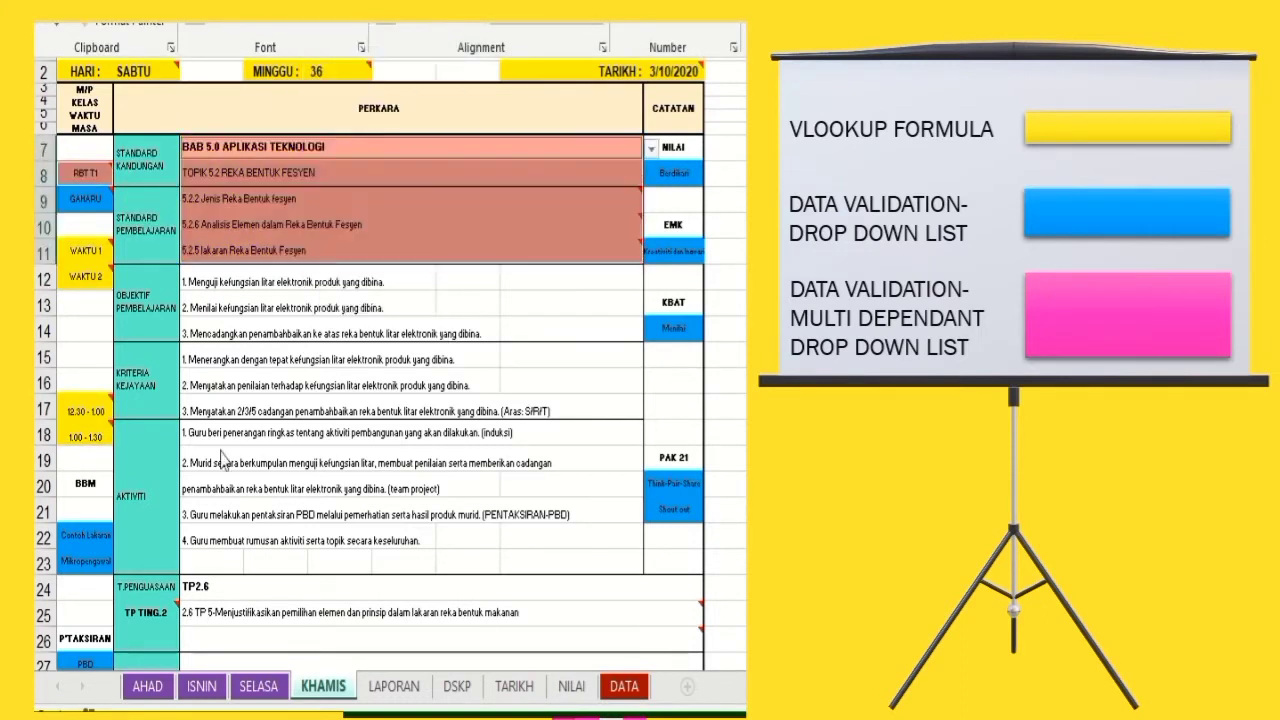
- Fill the TP TING.2 cell, the TP2.6 mastery level and the mastery descriptor in row 25 with salmon pink
{"action": "left_click", "coordinate": [160, 611]}
{"action": "left_click", "coordinate": [212, 589], "text": "ctrl"}
{"action": "left_click", "coordinate": [223, 611], "text": "ctrl"}
{"action": "left_click", "coordinate": [100, 10]}
{"action": "left_click", "coordinate": [326, 26]}
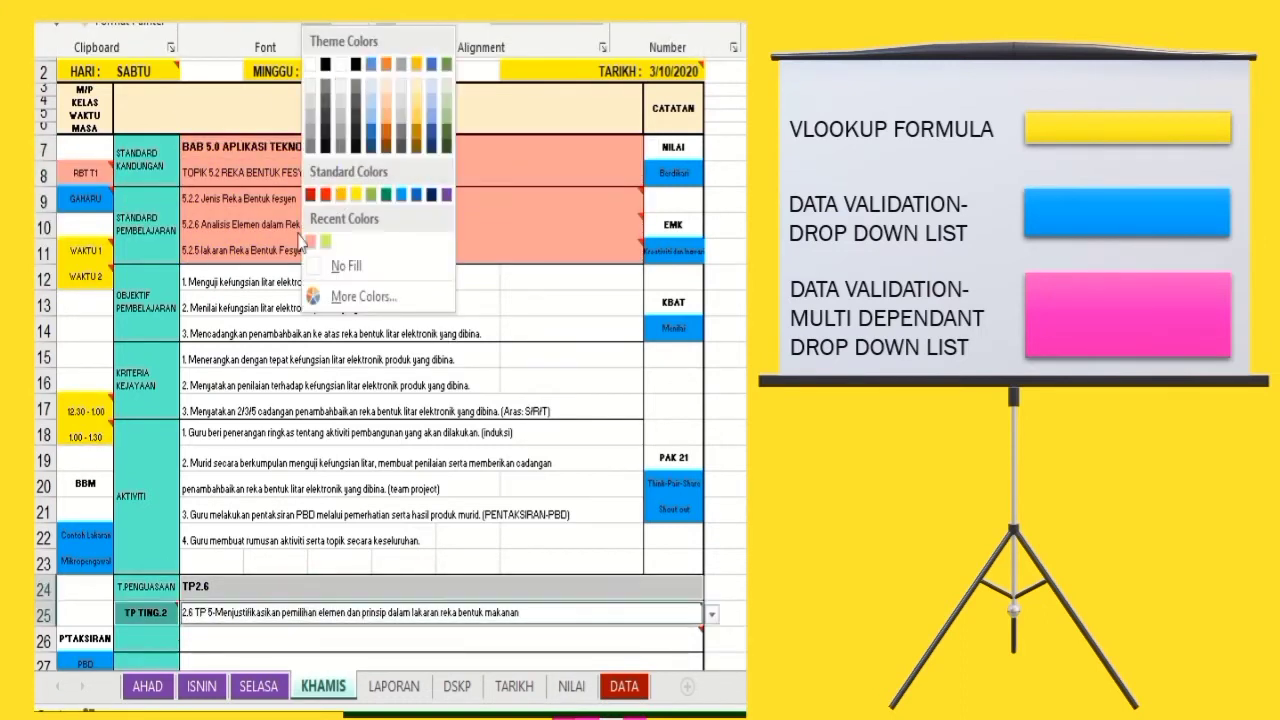
{"action": "left_click", "coordinate": [309, 241]}
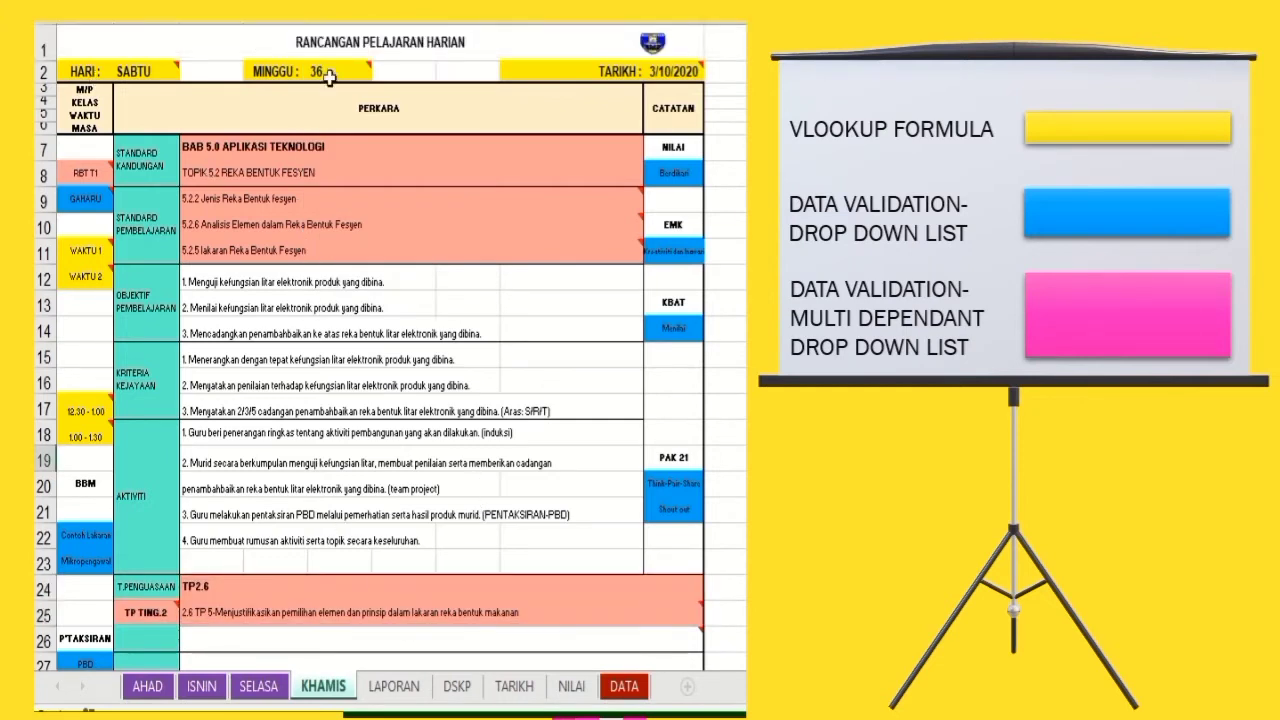
{"action": "left_click", "coordinate": [82, 404]}
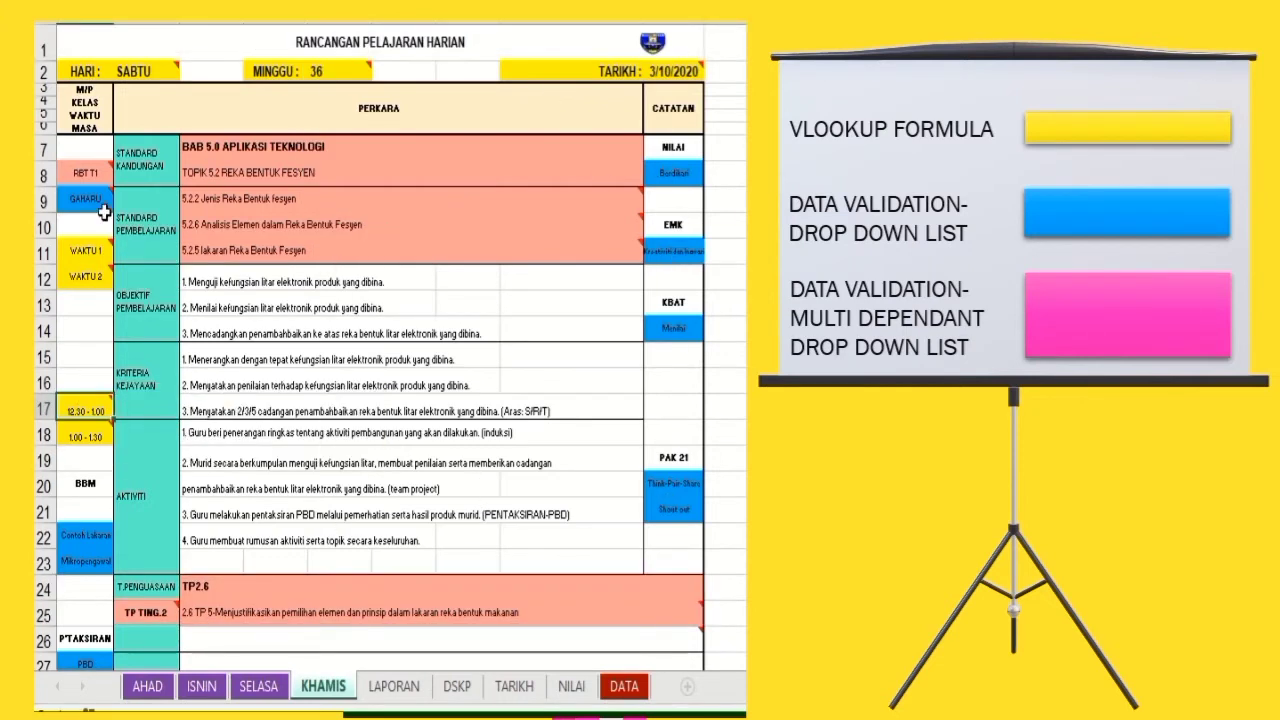
{"action": "left_click", "coordinate": [736, 165]}
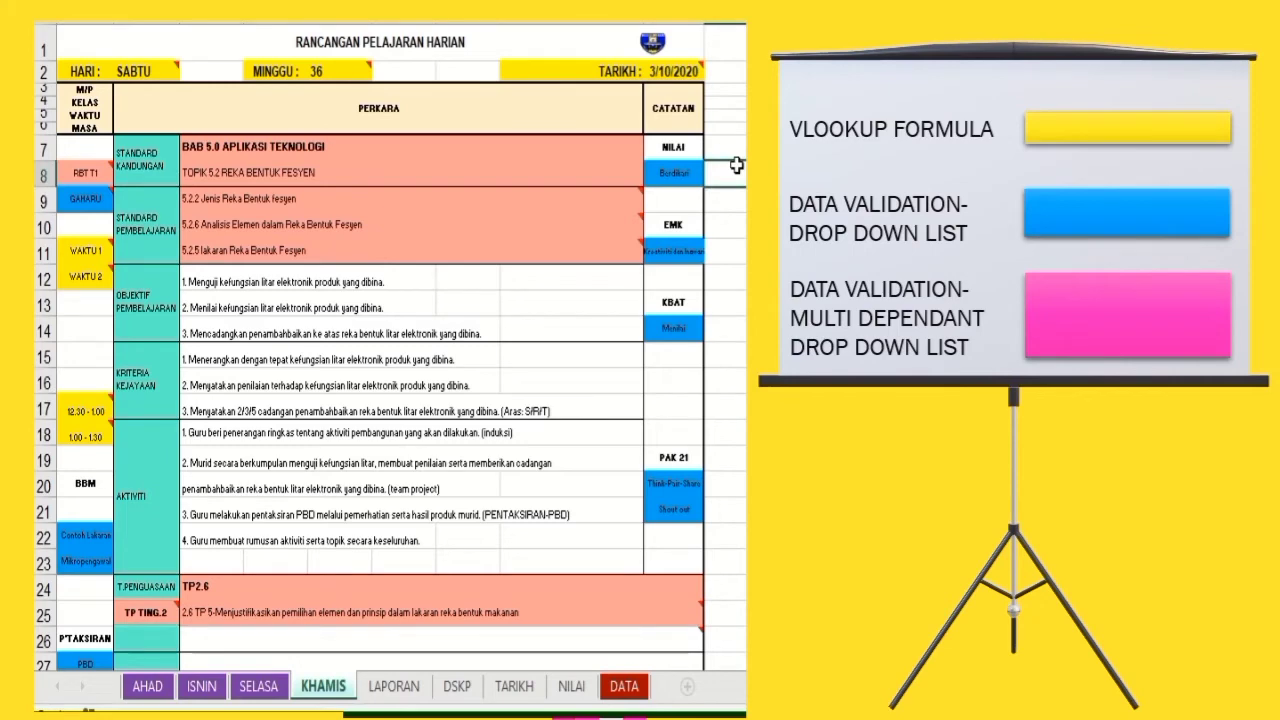
{"action": "left_click", "coordinate": [334, 543]}
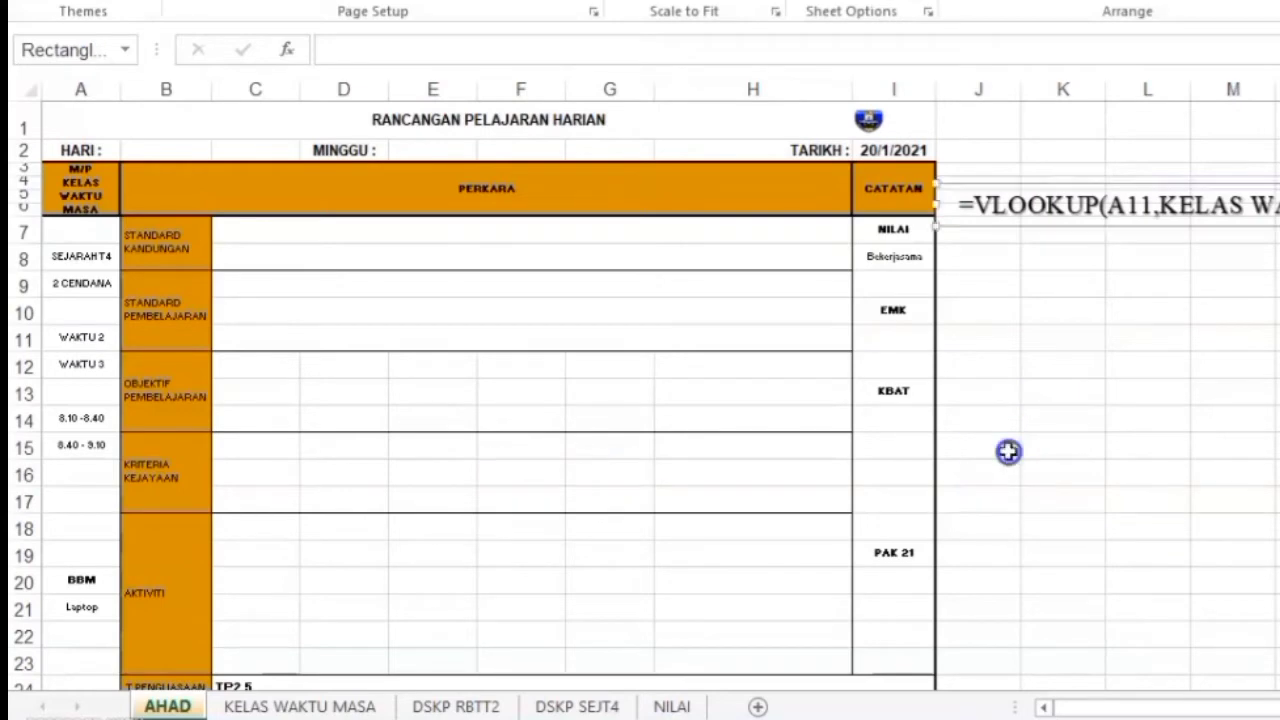
- Examine the whole AHAD lesson plan template and the VLOOKUP formula note beside it
{"action": "scroll", "coordinate": [1008, 451], "scroll_direction": "down", "scroll_amount": 3}
{"action": "scroll", "coordinate": [1008, 451], "scroll_direction": "up", "scroll_amount": 3}
{"action": "scroll", "coordinate": [1008, 451], "scroll_direction": "down", "scroll_amount": 2}
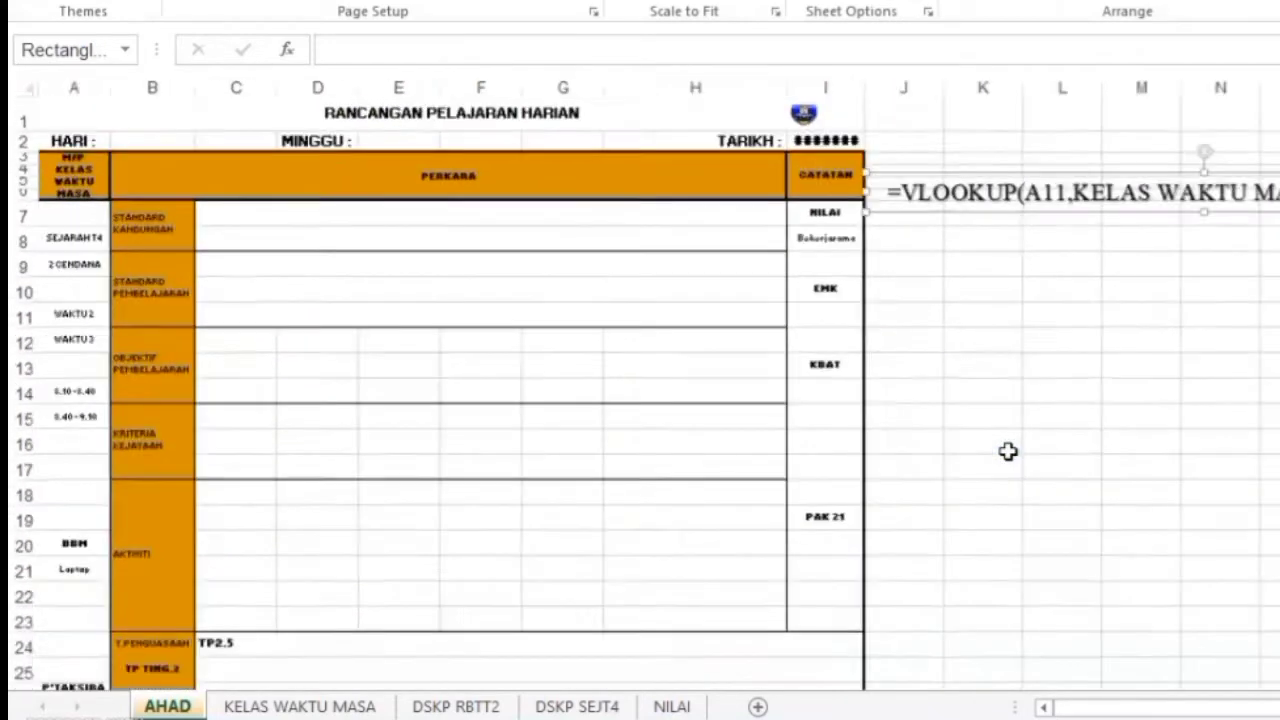
{"action": "scroll", "coordinate": [1008, 451], "scroll_direction": "down", "scroll_amount": 1}
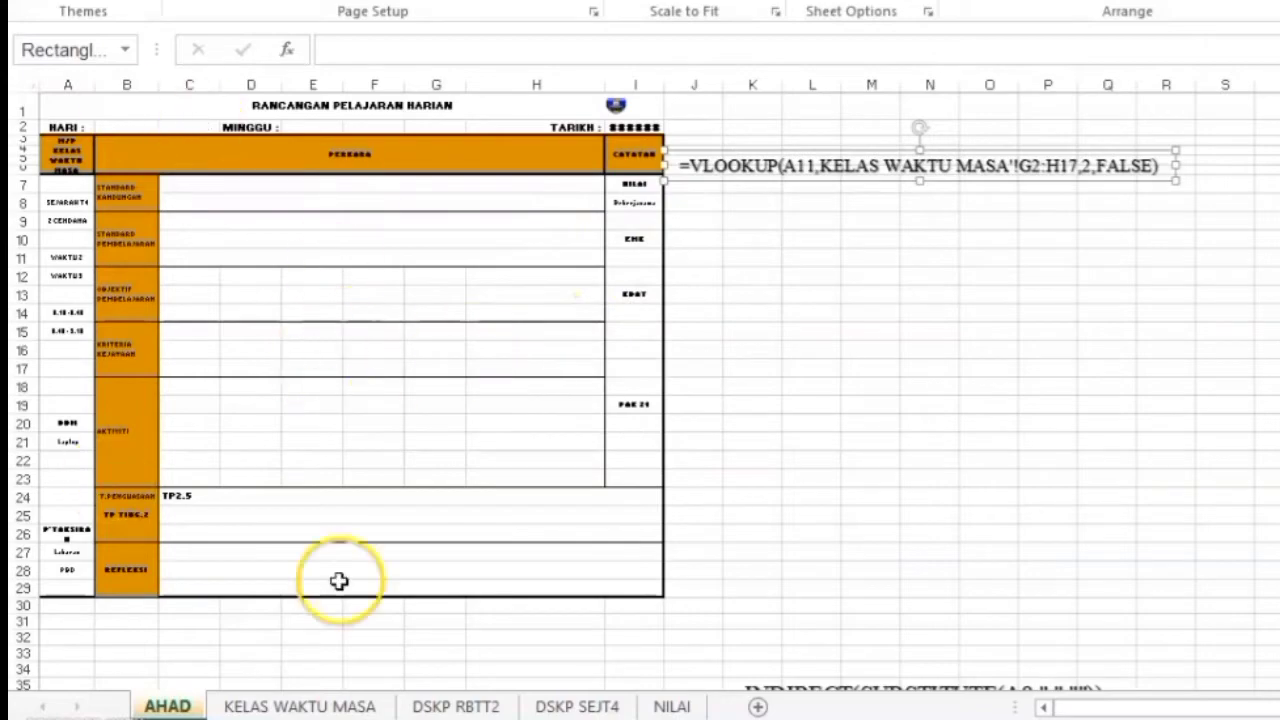
{"action": "scroll", "coordinate": [586, 397], "scroll_direction": "up", "scroll_amount": 2}
{"action": "scroll", "coordinate": [586, 397], "scroll_direction": "up", "scroll_amount": 1}
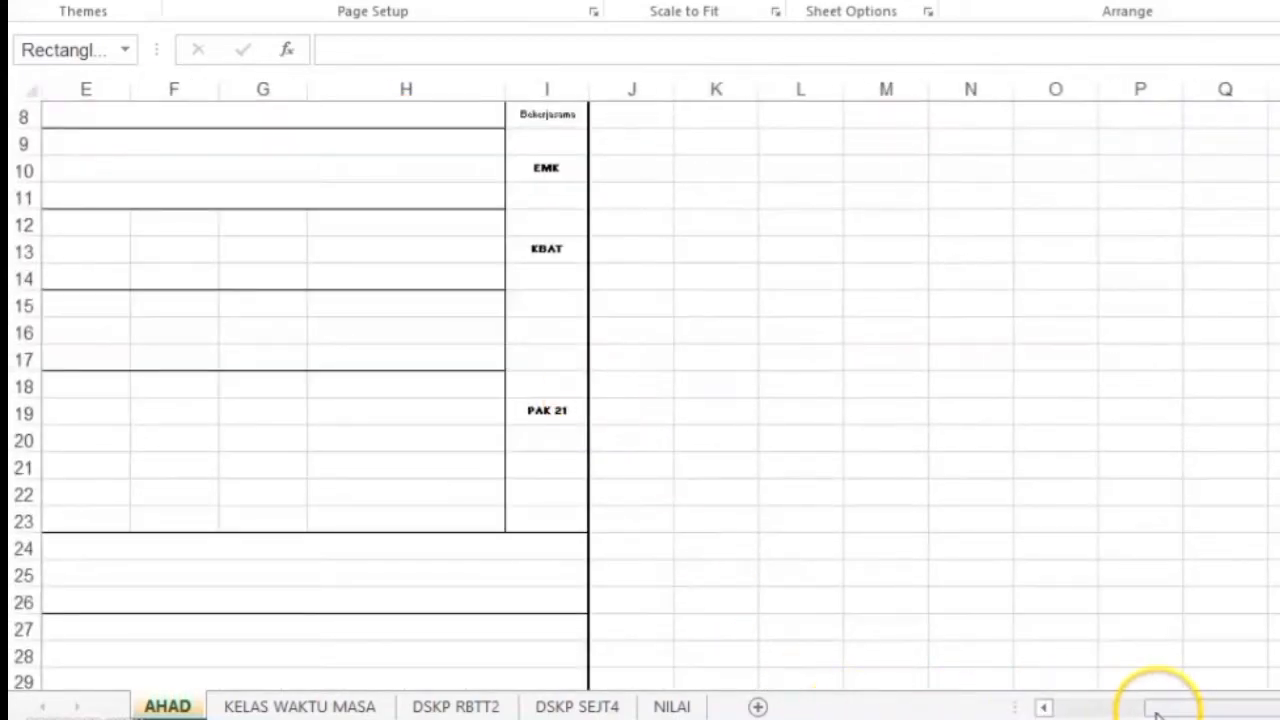
{"action": "left_click_drag", "start_coordinate": [1157, 700], "coordinate": [1057, 706]}
{"action": "scroll", "coordinate": [484, 325], "scroll_direction": "up", "scroll_amount": 3}
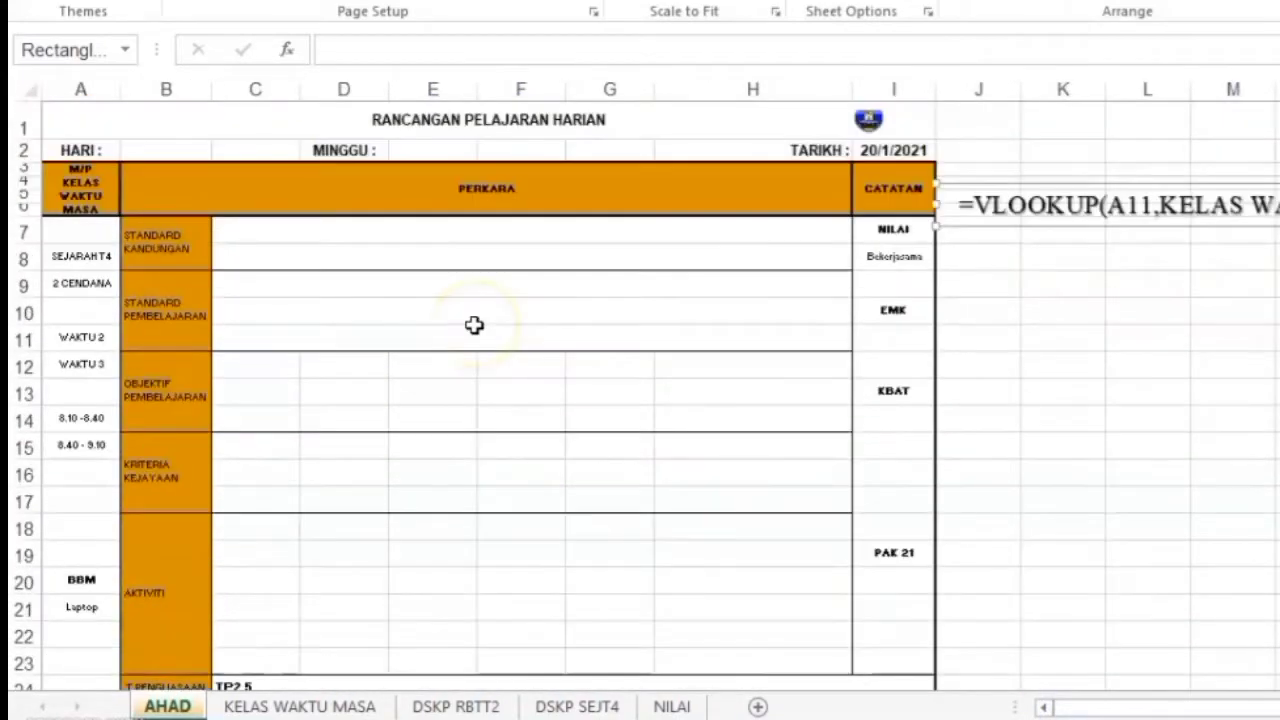
- Look through the KELAS WAKTU MASA, DSKP RBTT2, DSKP SEJT4 and NILAI data sheets
{"action": "left_click", "coordinate": [352, 706]}
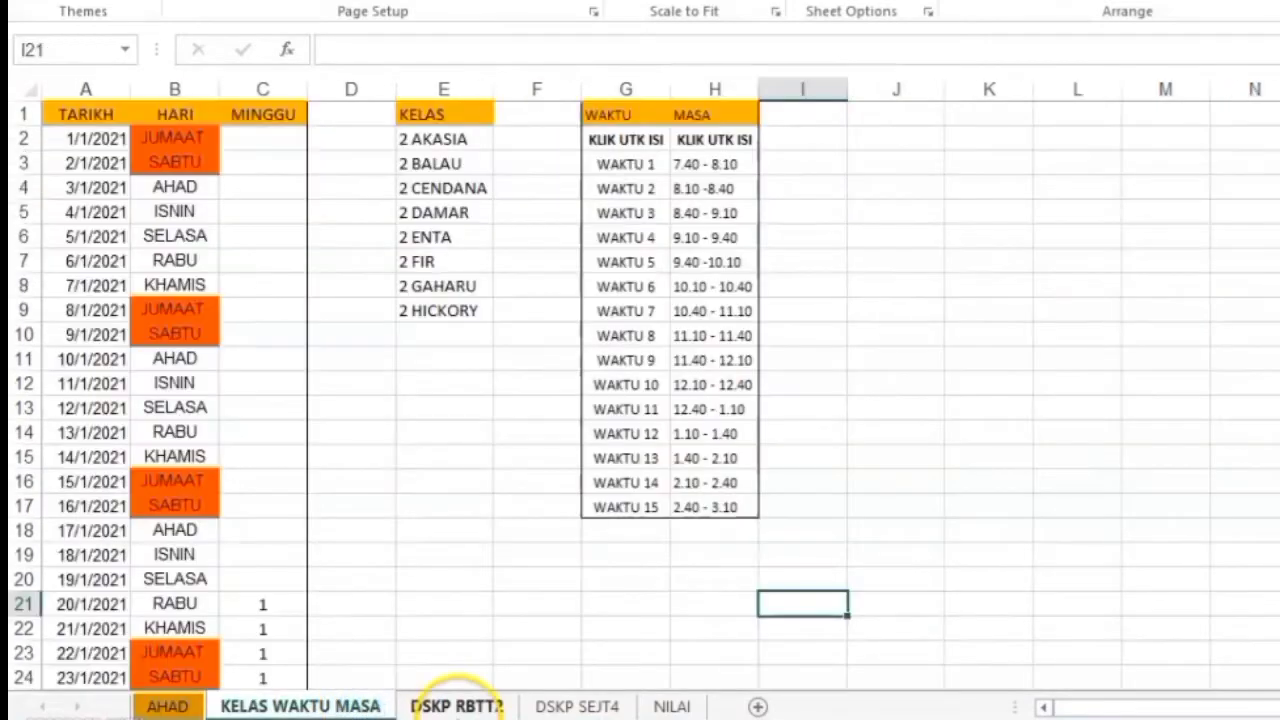
{"action": "left_click", "coordinate": [457, 706]}
{"action": "left_click", "coordinate": [577, 706]}
{"action": "left_click", "coordinate": [672, 706]}
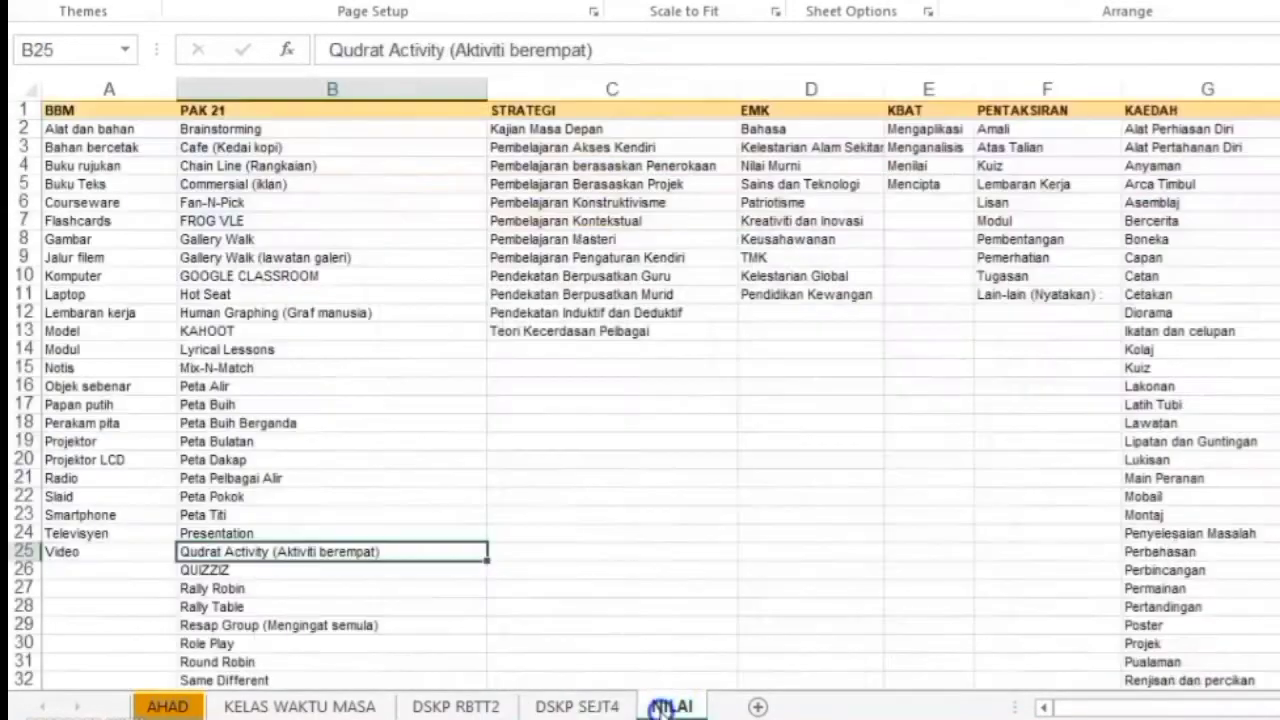
{"action": "left_click", "coordinate": [357, 706]}
{"action": "left_click", "coordinate": [440, 706]}
{"action": "left_click", "coordinate": [565, 706]}
{"action": "left_click", "coordinate": [665, 706]}
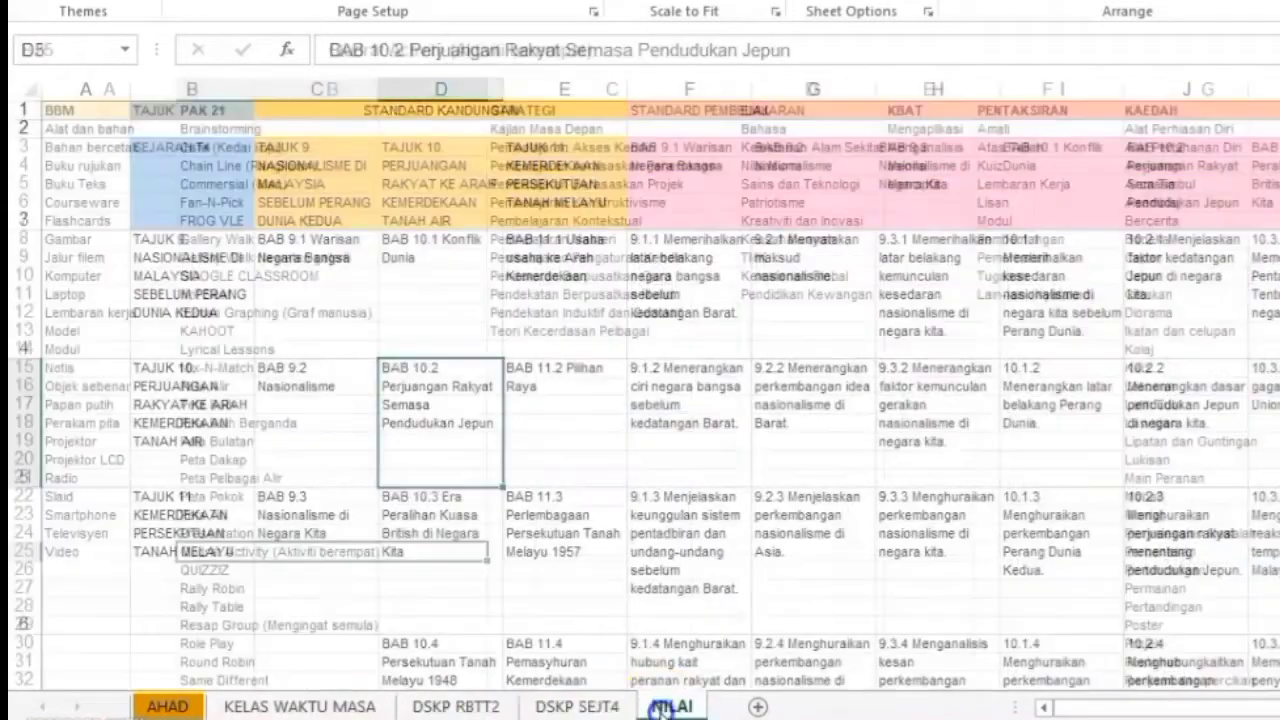
- Examine the date, day and week table, the KELAS list and the WAKTU and MASA table on the KELAS WAKTU MASA sheet
{"action": "left_click", "coordinate": [300, 706]}
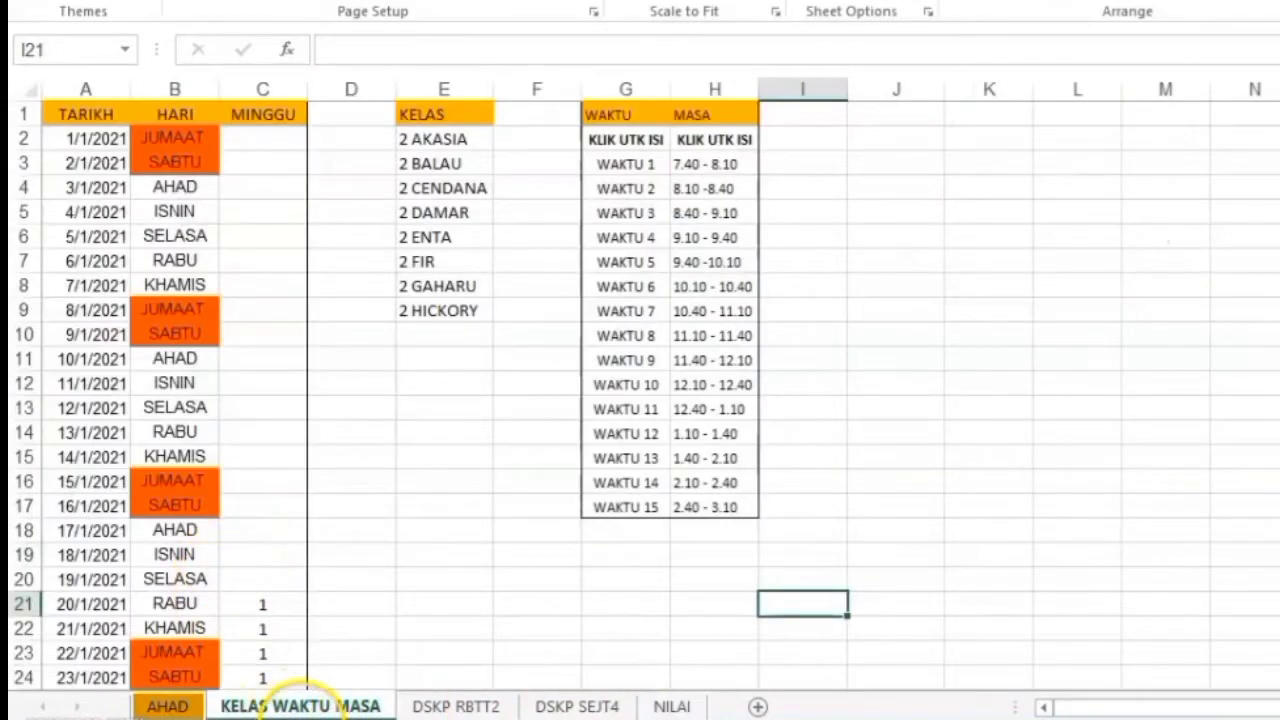
{"action": "scroll", "coordinate": [137, 217], "scroll_direction": "down", "scroll_amount": 3}
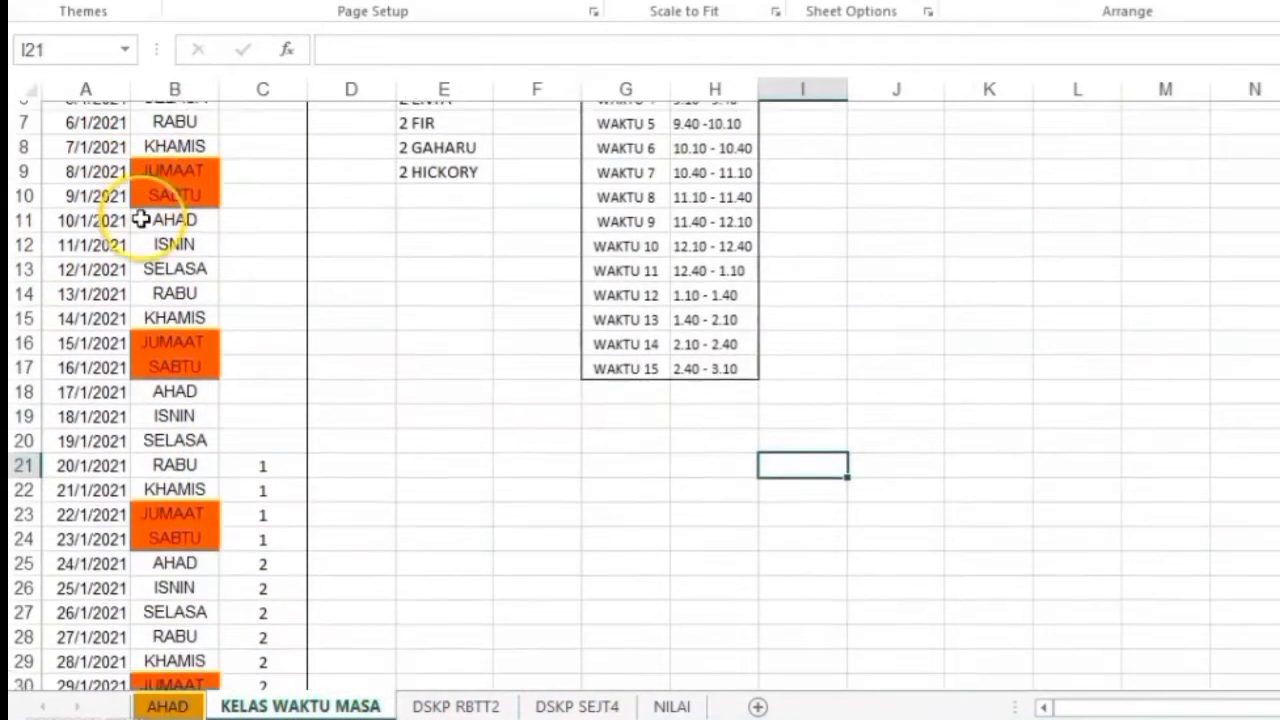
{"action": "scroll", "coordinate": [165, 318], "scroll_direction": "down", "scroll_amount": 10}
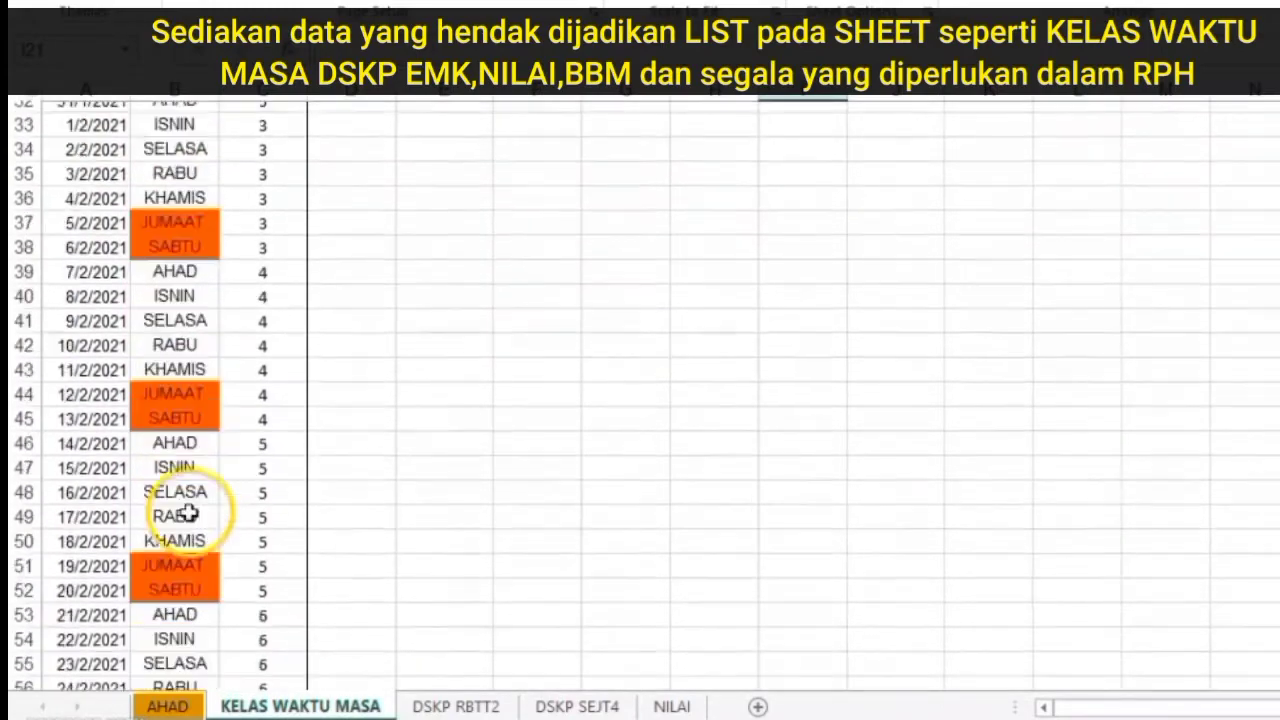
{"action": "scroll", "coordinate": [189, 511], "scroll_direction": "down", "scroll_amount": 8}
{"action": "scroll", "coordinate": [200, 500], "scroll_direction": "up", "scroll_amount": 15}
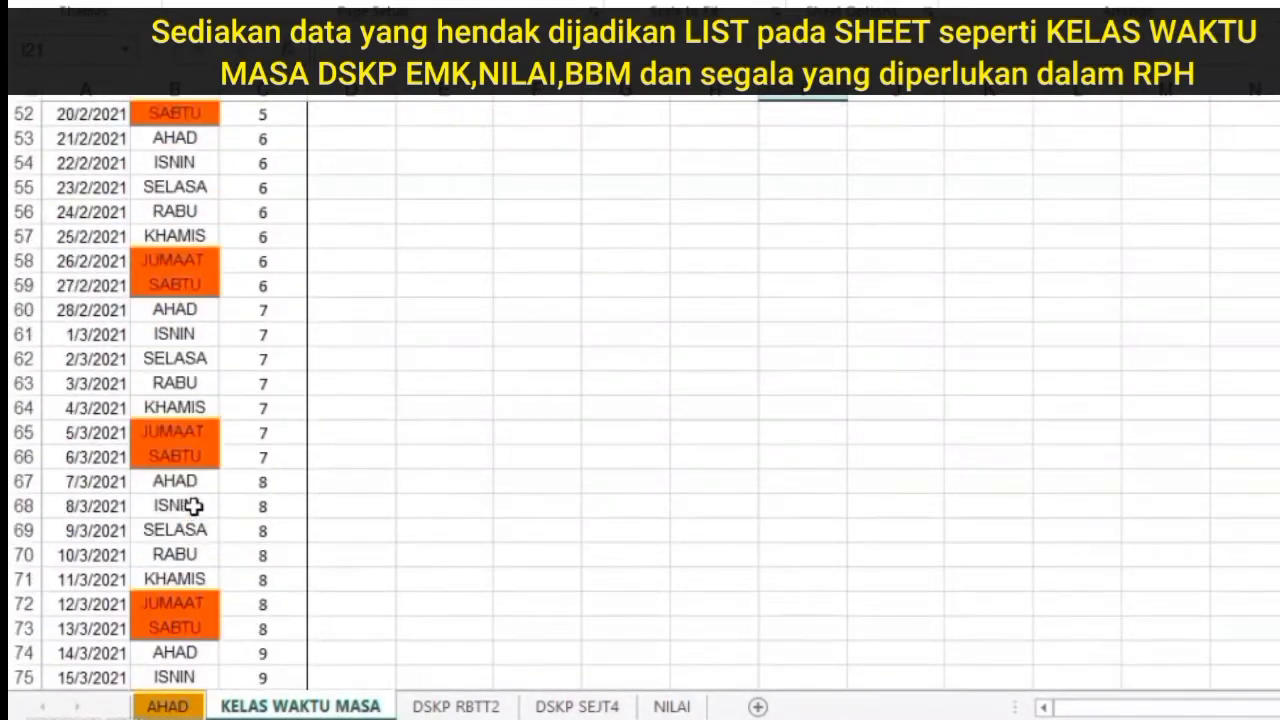
{"action": "scroll", "coordinate": [203, 487], "scroll_direction": "up", "scroll_amount": 6}
{"action": "left_click_drag", "start_coordinate": [425, 139], "coordinate": [473, 309]}
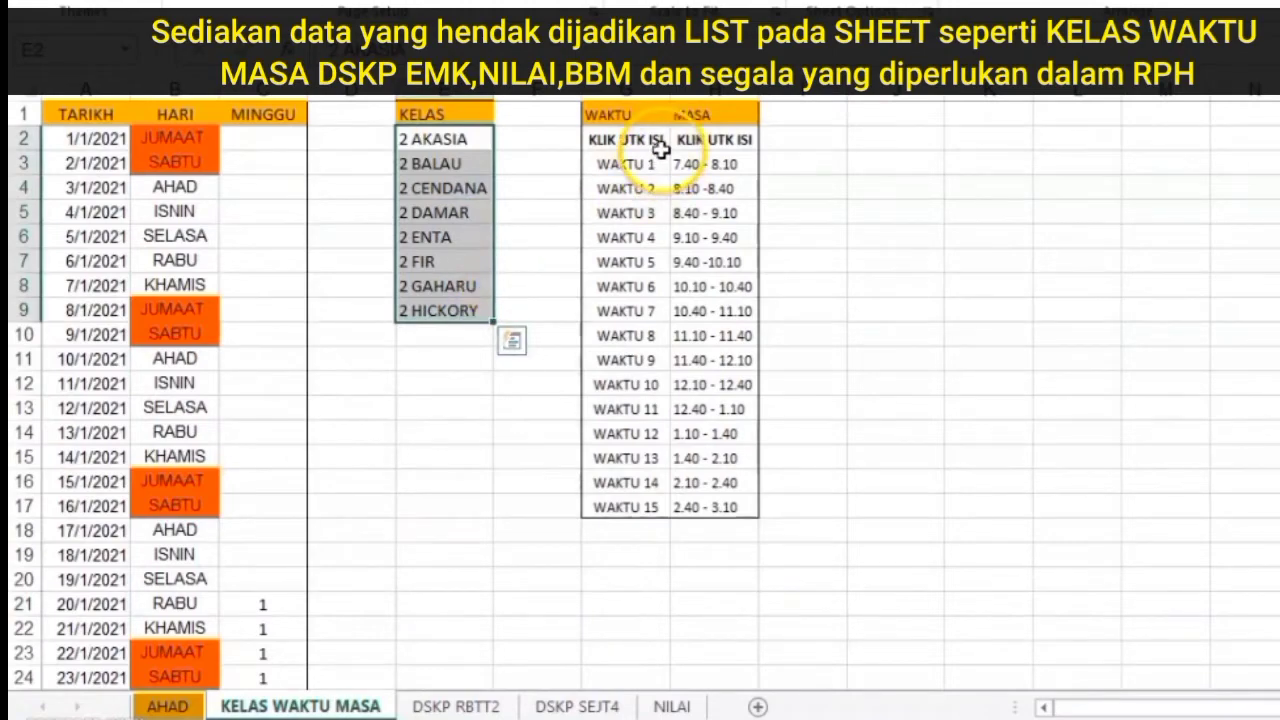
{"action": "left_click_drag", "start_coordinate": [640, 140], "coordinate": [720, 508]}
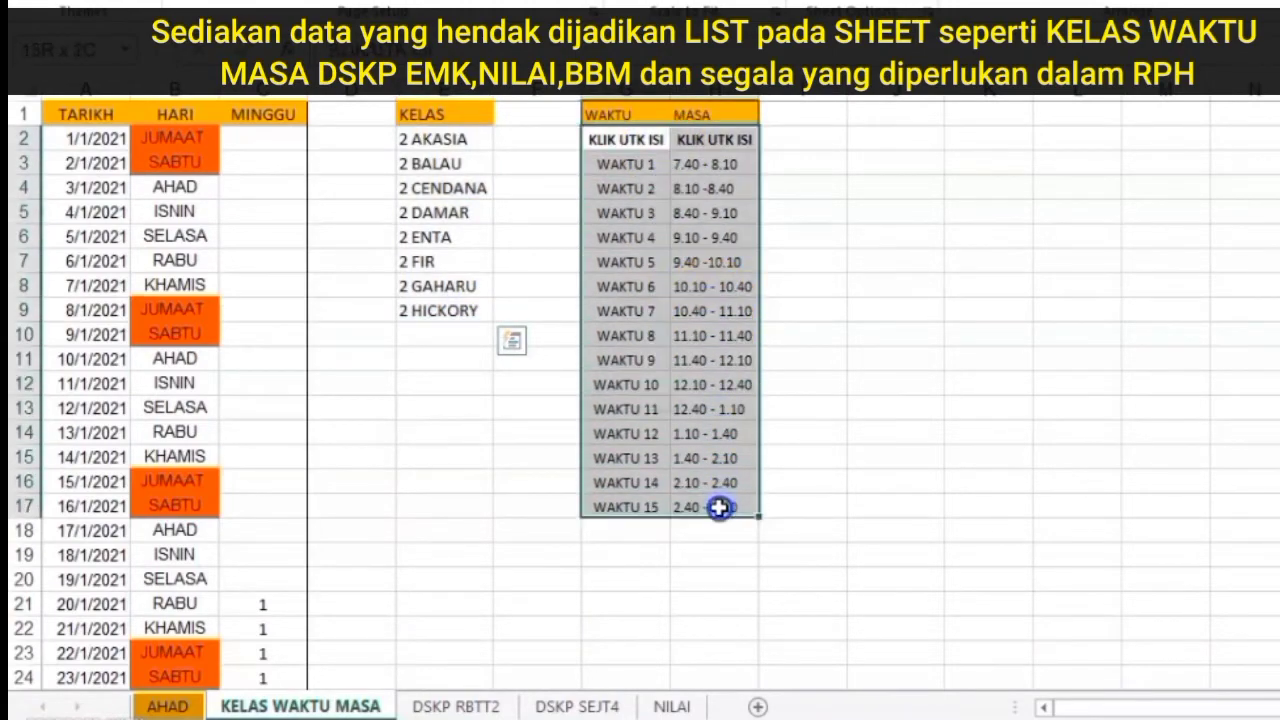
- Examine the curriculum standards on DSKP RBTT2 and DSKP SEJT4 and all list columns from BBM to REFLEKSI on the NILAI sheet
{"action": "left_click", "coordinate": [452, 706]}
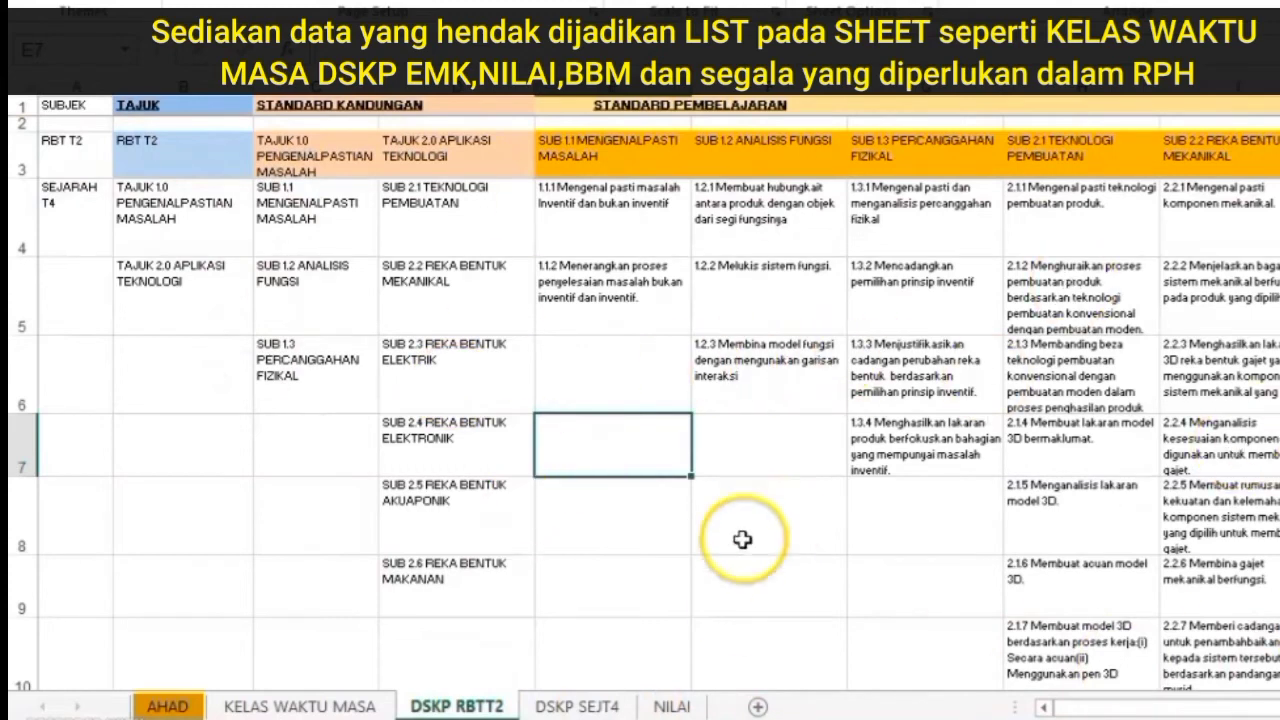
{"action": "left_click", "coordinate": [577, 706]}
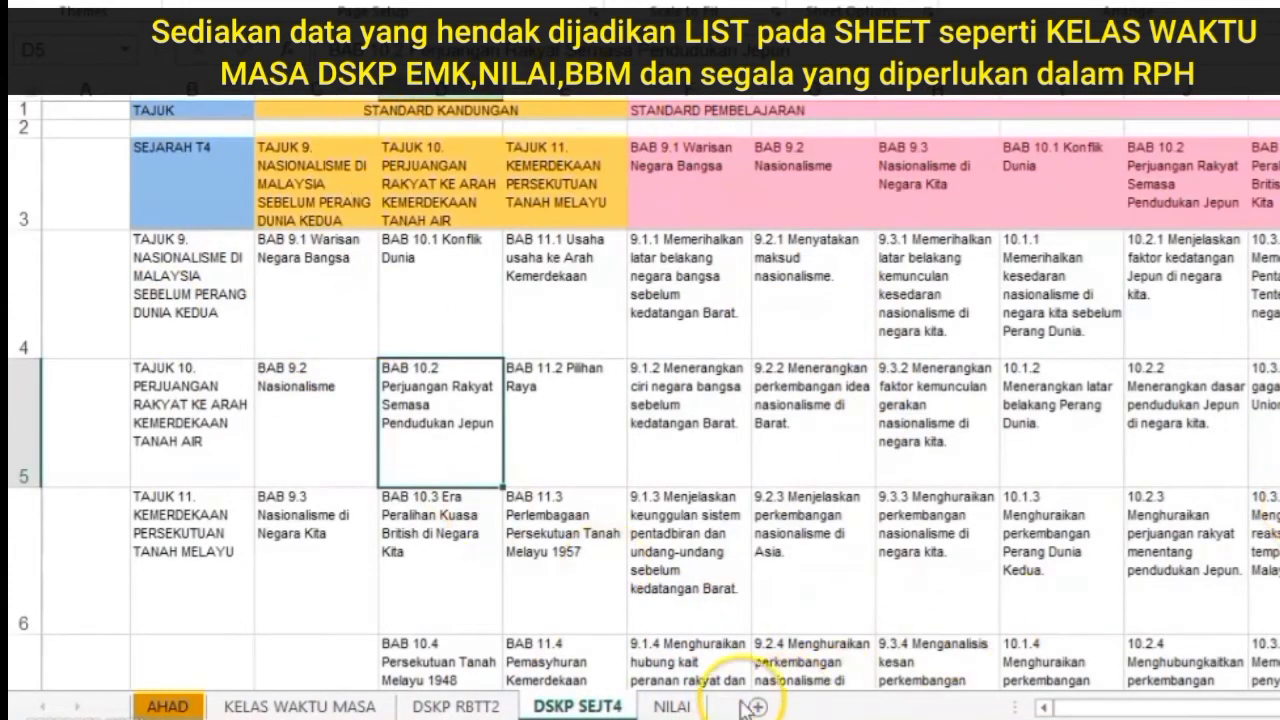
{"action": "left_click", "coordinate": [672, 706]}
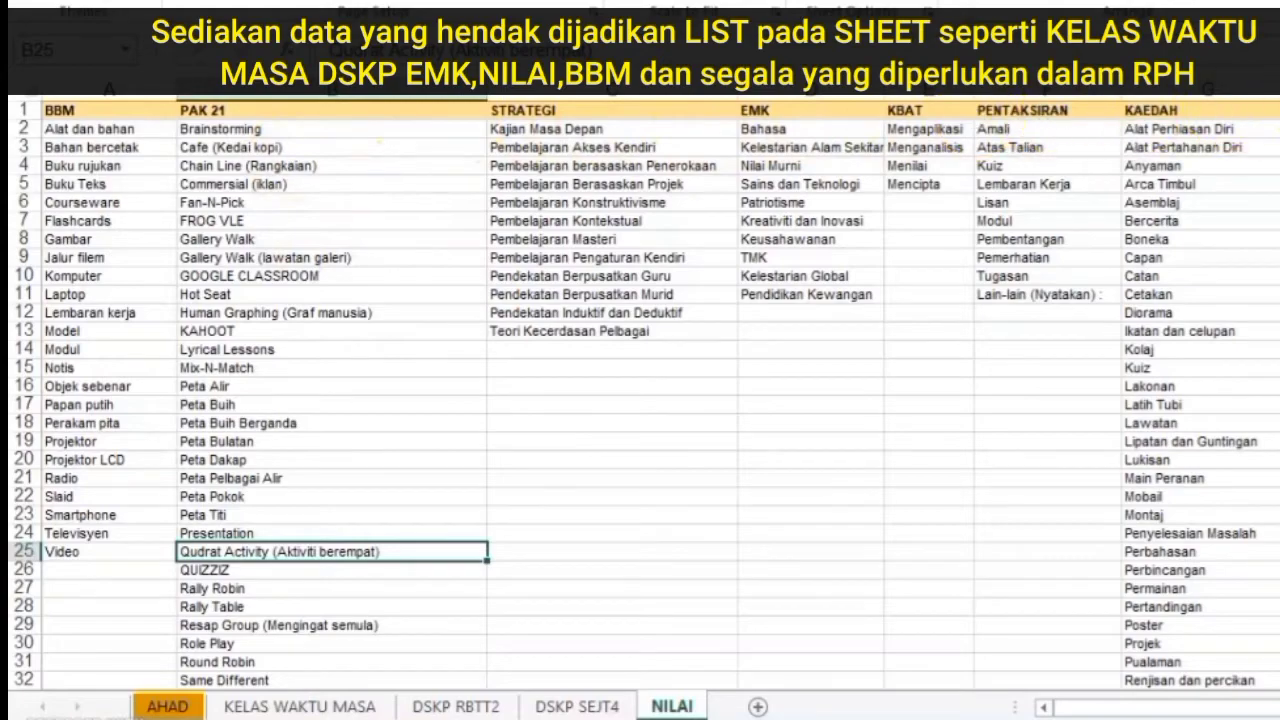
{"action": "scroll", "coordinate": [1268, 632], "scroll_direction": "right", "scroll_amount": 5}
{"action": "scroll", "coordinate": [1220, 640], "scroll_direction": "left", "scroll_amount": 2}
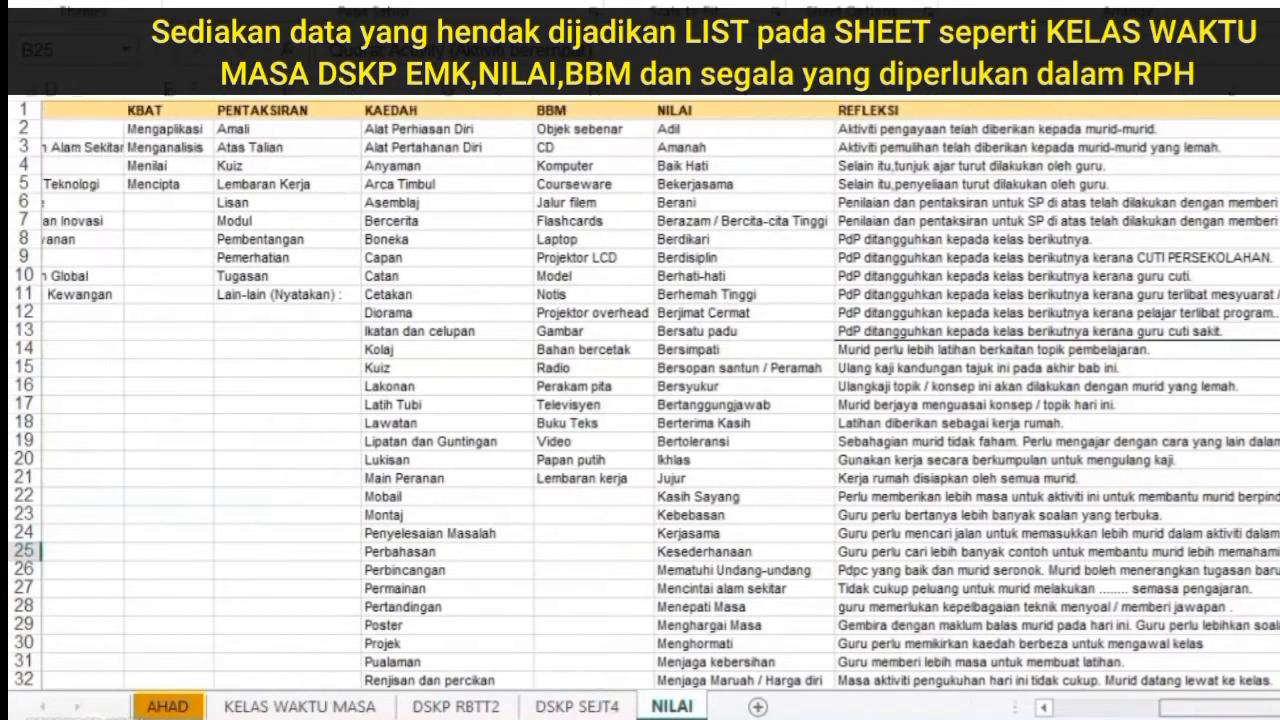
{"action": "scroll", "coordinate": [890, 540], "scroll_direction": "down", "scroll_amount": 9}
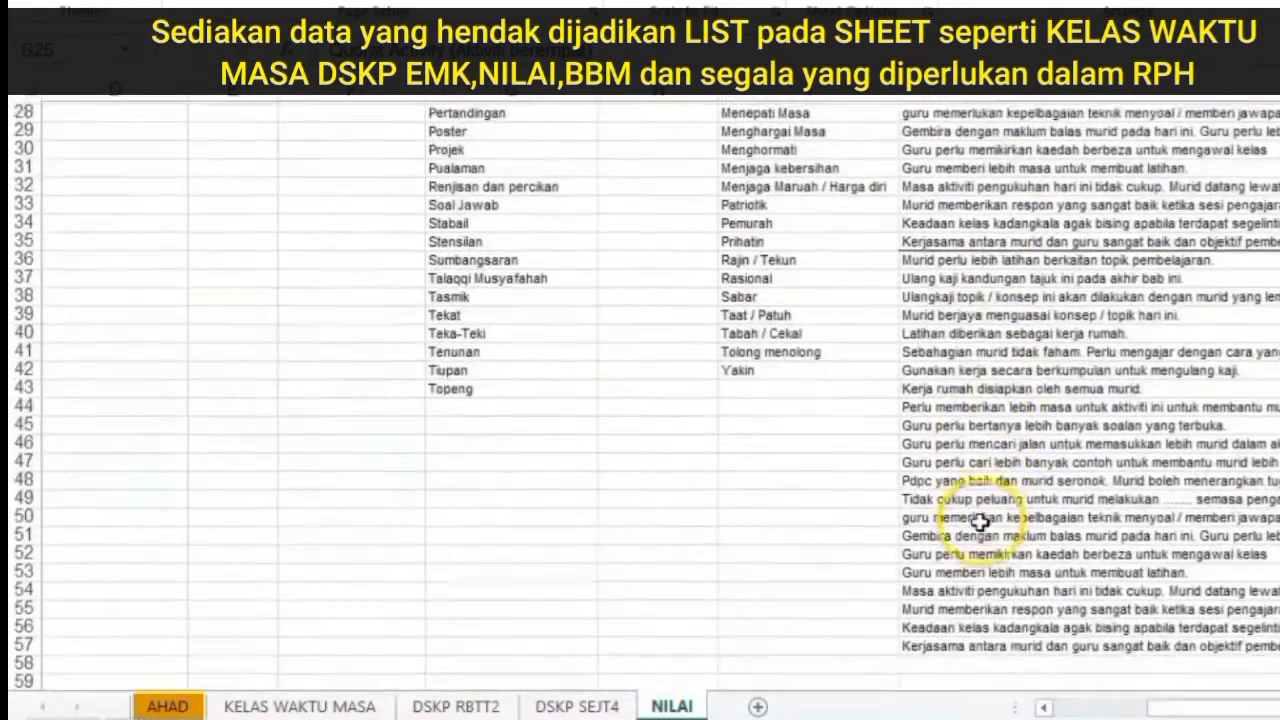
{"action": "scroll", "coordinate": [1190, 705], "scroll_direction": "left", "scroll_amount": 5}
{"action": "scroll", "coordinate": [16, 192], "scroll_direction": "up", "scroll_amount": 9}
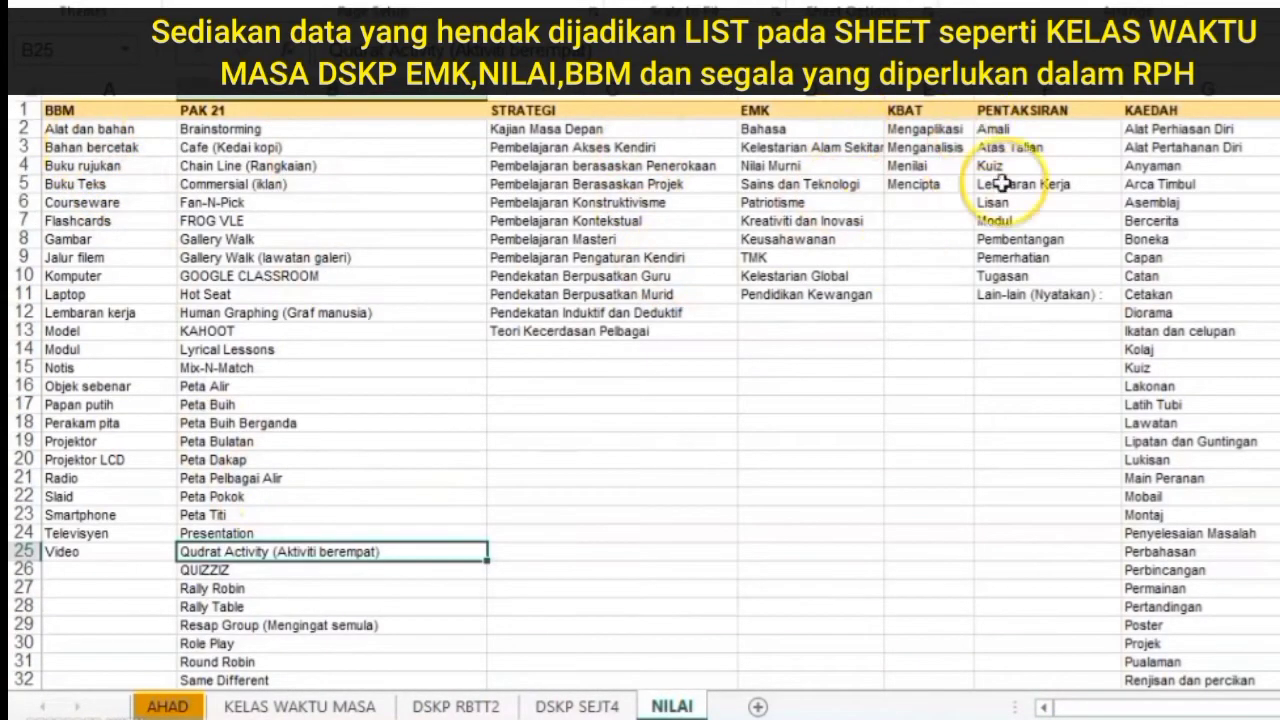
{"action": "scroll", "coordinate": [1250, 705], "scroll_direction": "right", "scroll_amount": 5}
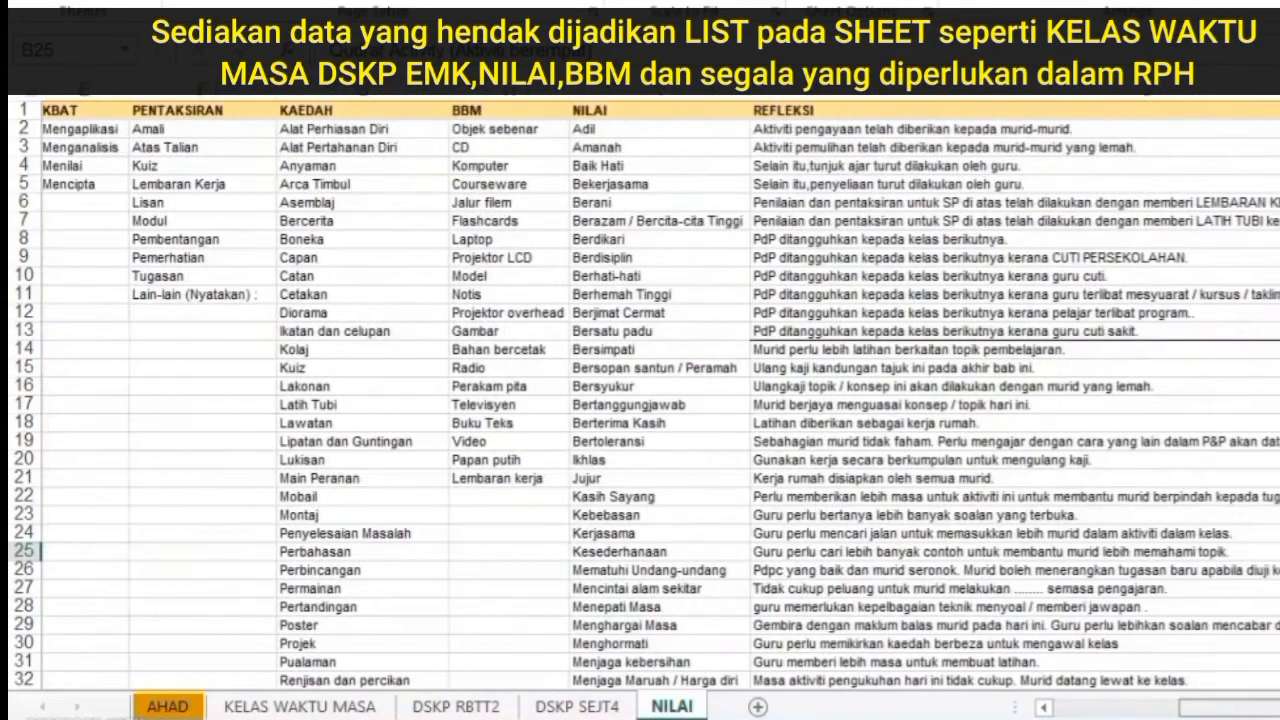
{"action": "scroll", "coordinate": [1230, 708], "scroll_direction": "left", "scroll_amount": 5}
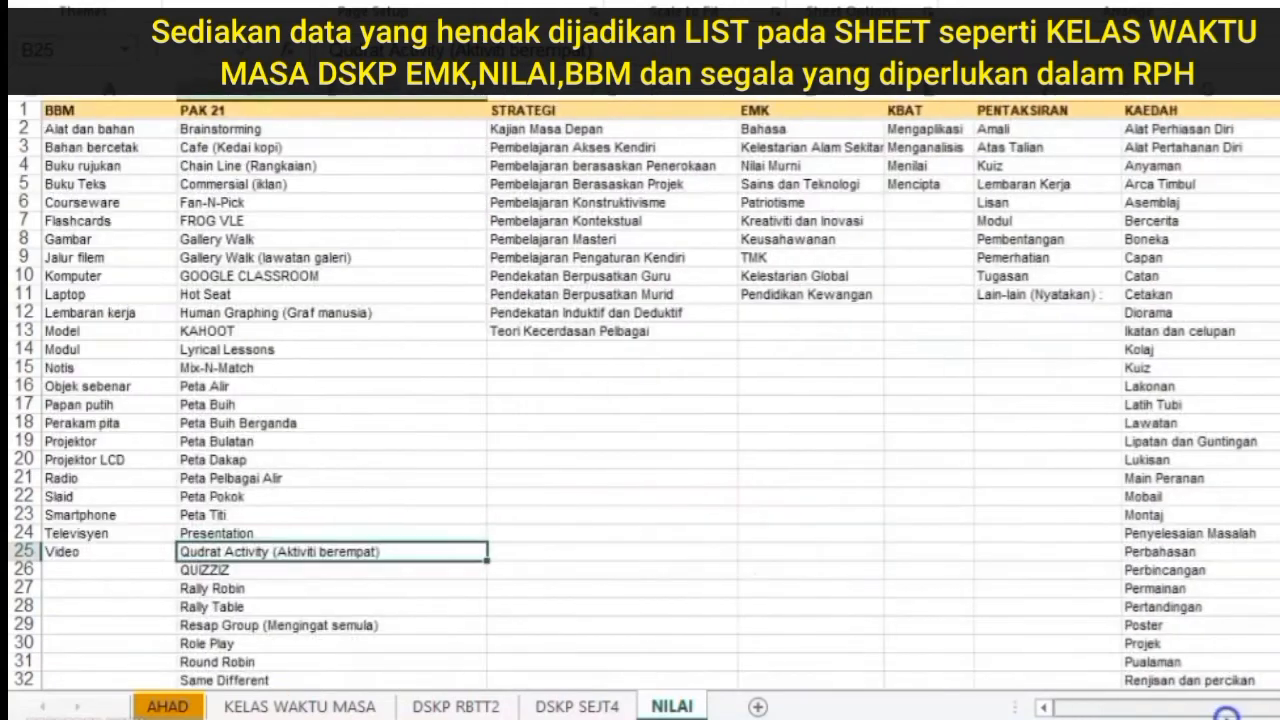
- Go over the names of the list data sheets KELAS WAKTU MASA, DSKP RBTT2, DSKP SEJT4 and NILAI once more
{"action": "left_click", "coordinate": [323, 706]}
{"action": "left_click", "coordinate": [455, 706]}
{"action": "left_click", "coordinate": [577, 706]}
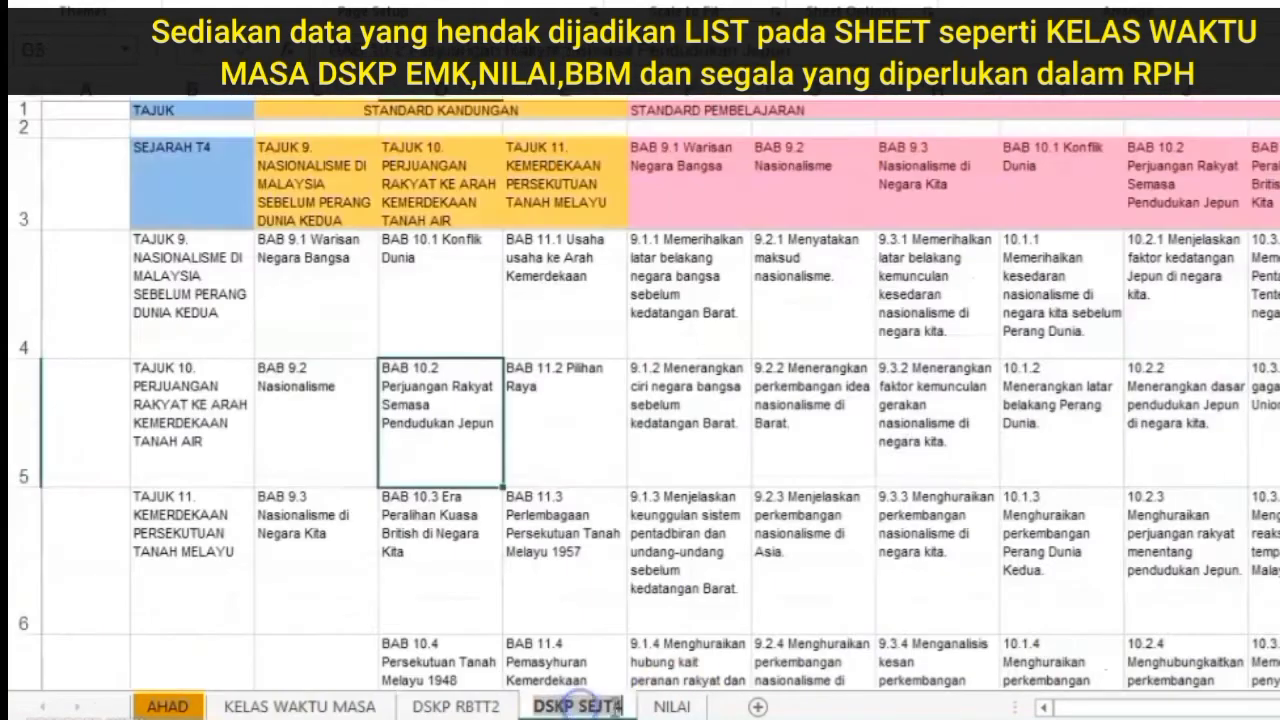
{"action": "left_click", "coordinate": [671, 706]}
{"action": "left_click", "coordinate": [398, 705]}
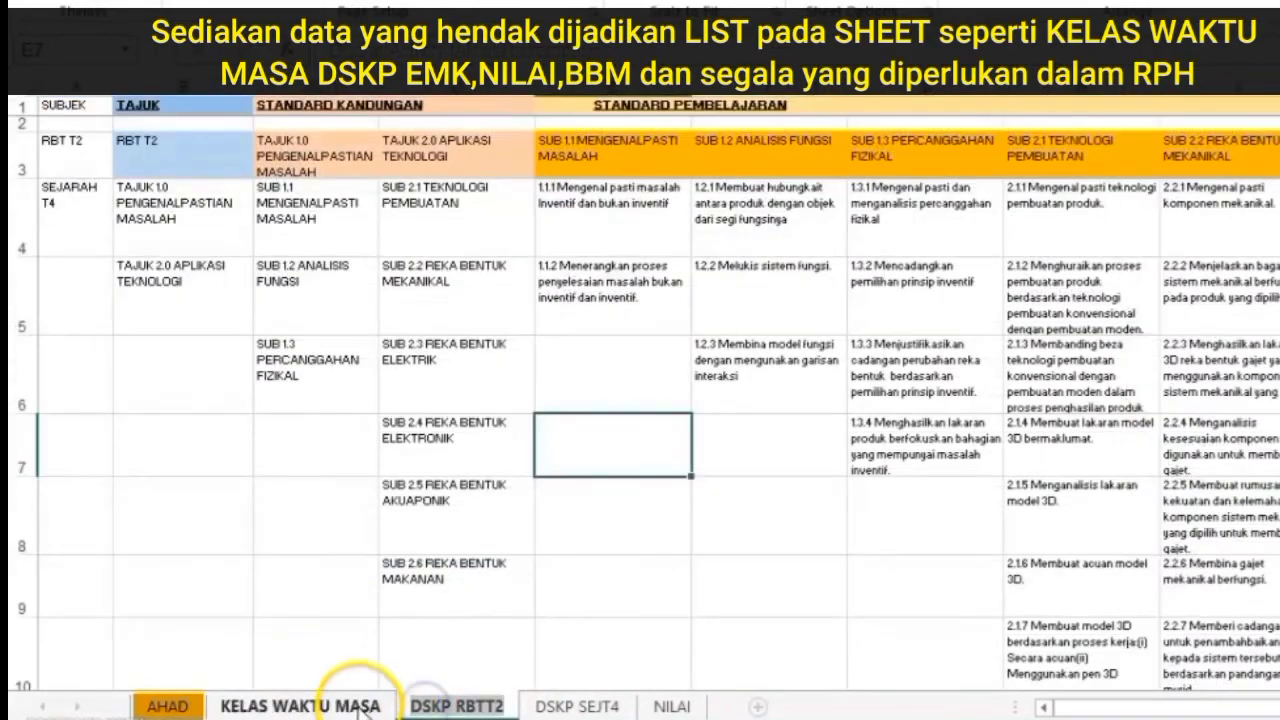
- Look over the list data on the KELAS WAKTU MASA and NILAI sheets once more
{"action": "left_click", "coordinate": [380, 706]}
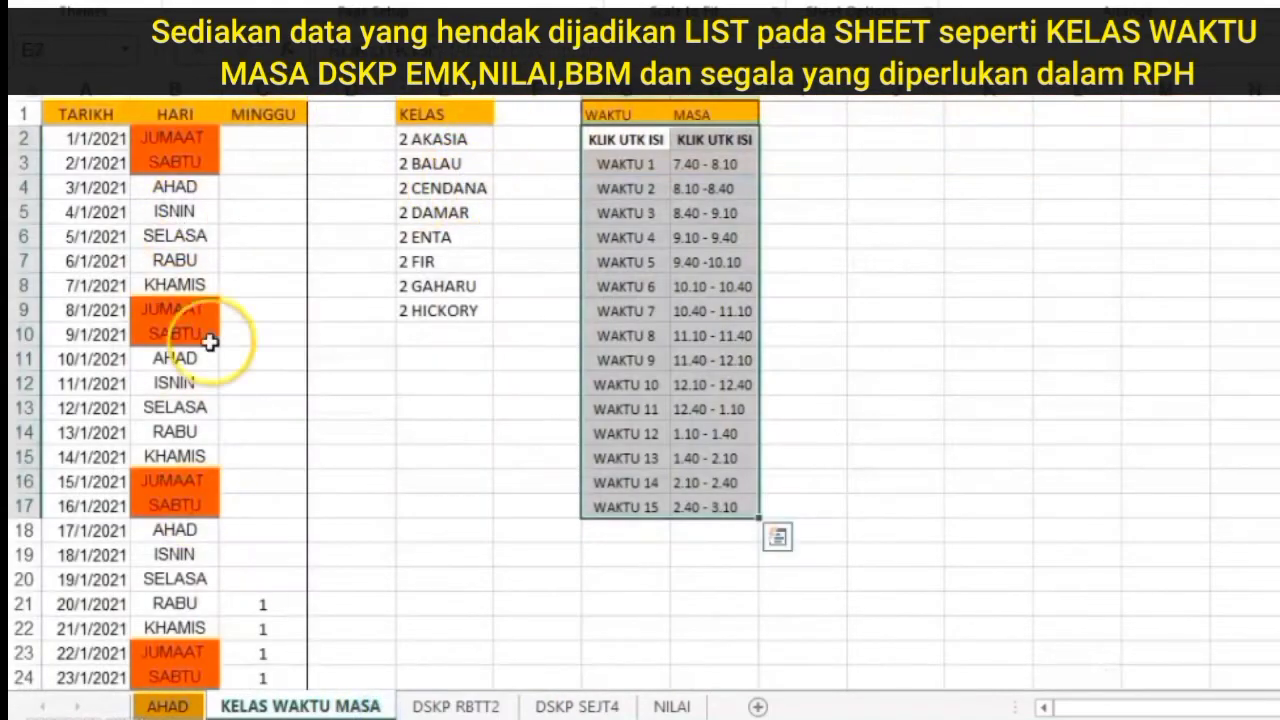
{"action": "left_click", "coordinate": [671, 706]}
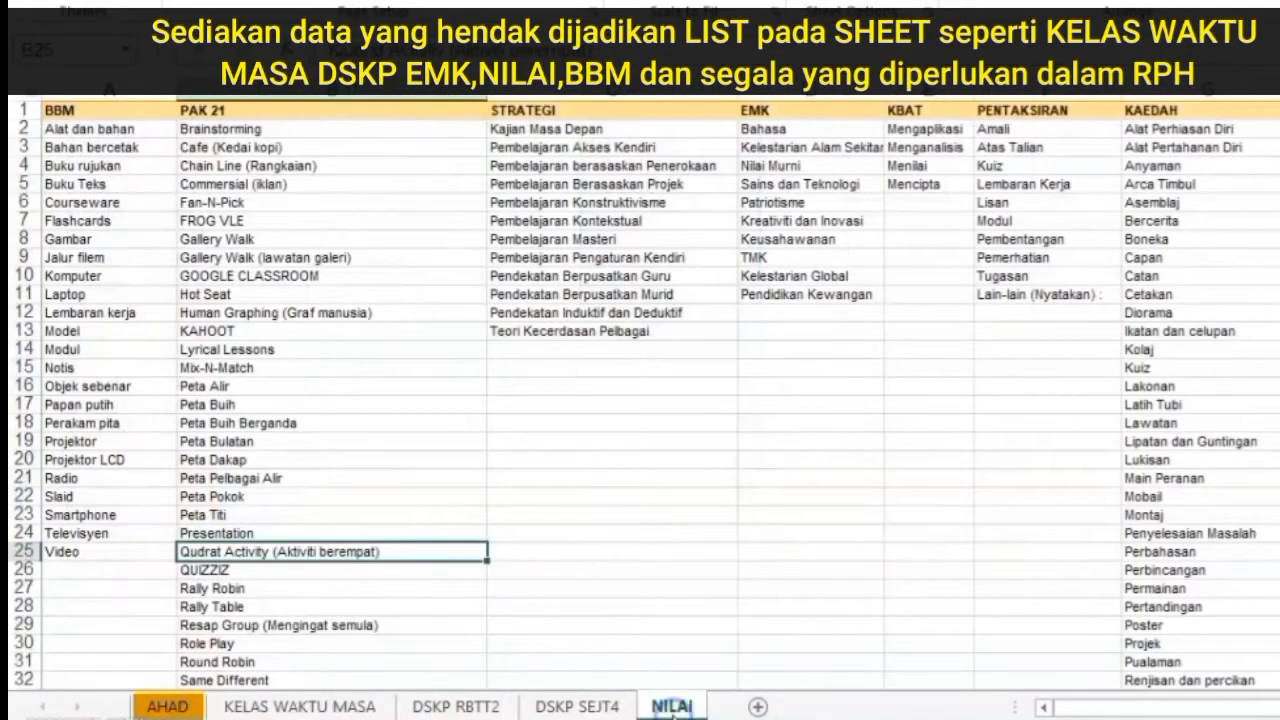
{"action": "left_click", "coordinate": [382, 706]}
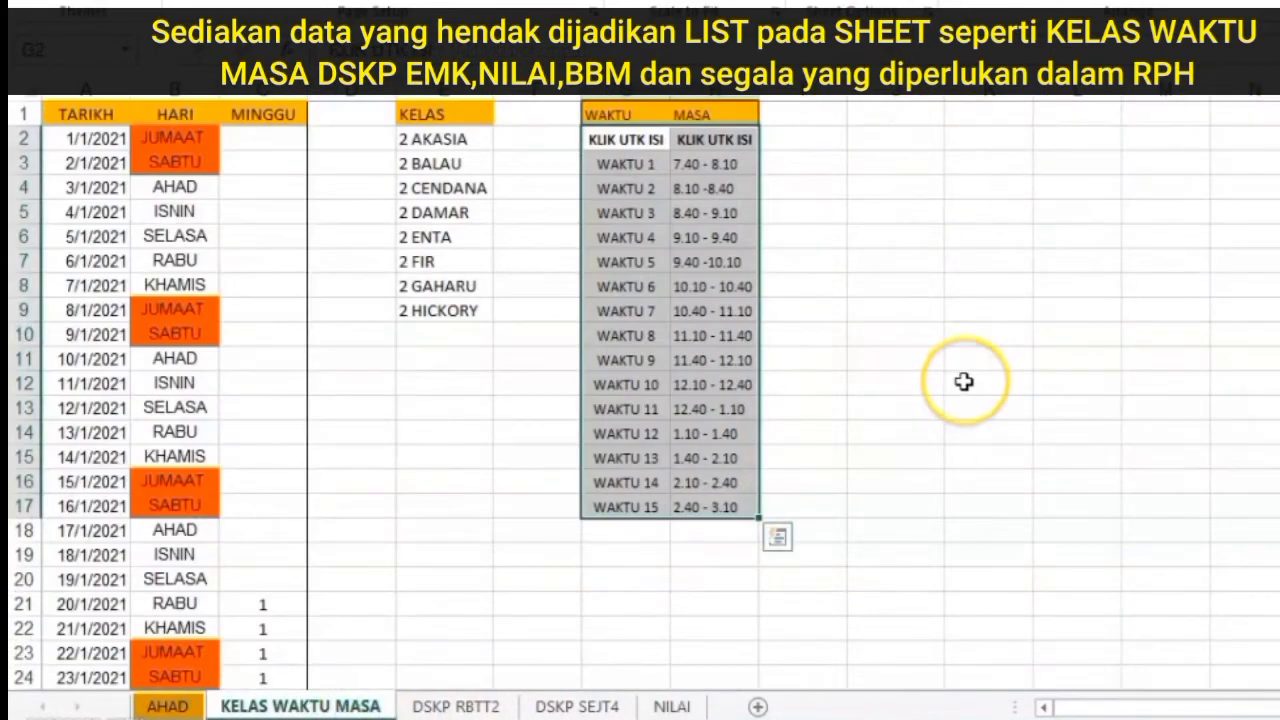
{"action": "left_click", "coordinate": [671, 706]}
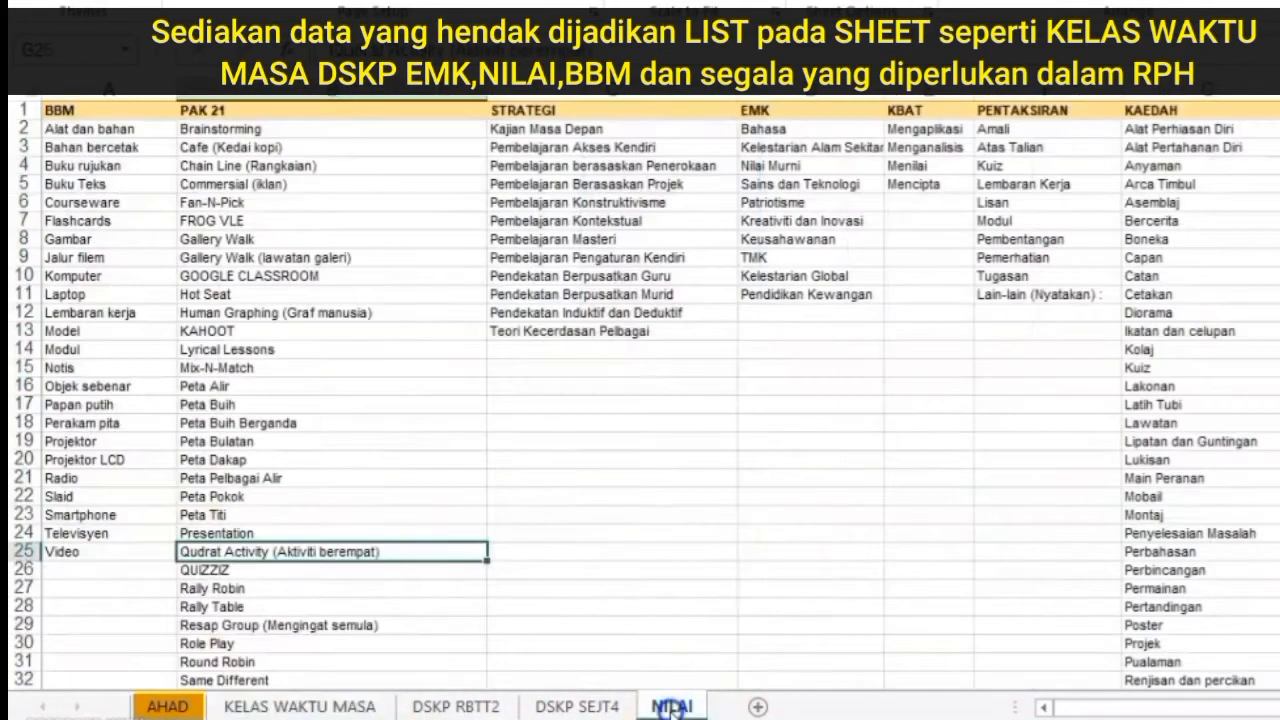
{"action": "mouse_move", "coordinate": [1076, 709]}
{"action": "left_mouse_down"}
{"action": "mouse_move", "coordinate": [1211, 712]}
{"action": "mouse_move", "coordinate": [1058, 712]}
{"action": "left_mouse_up"}
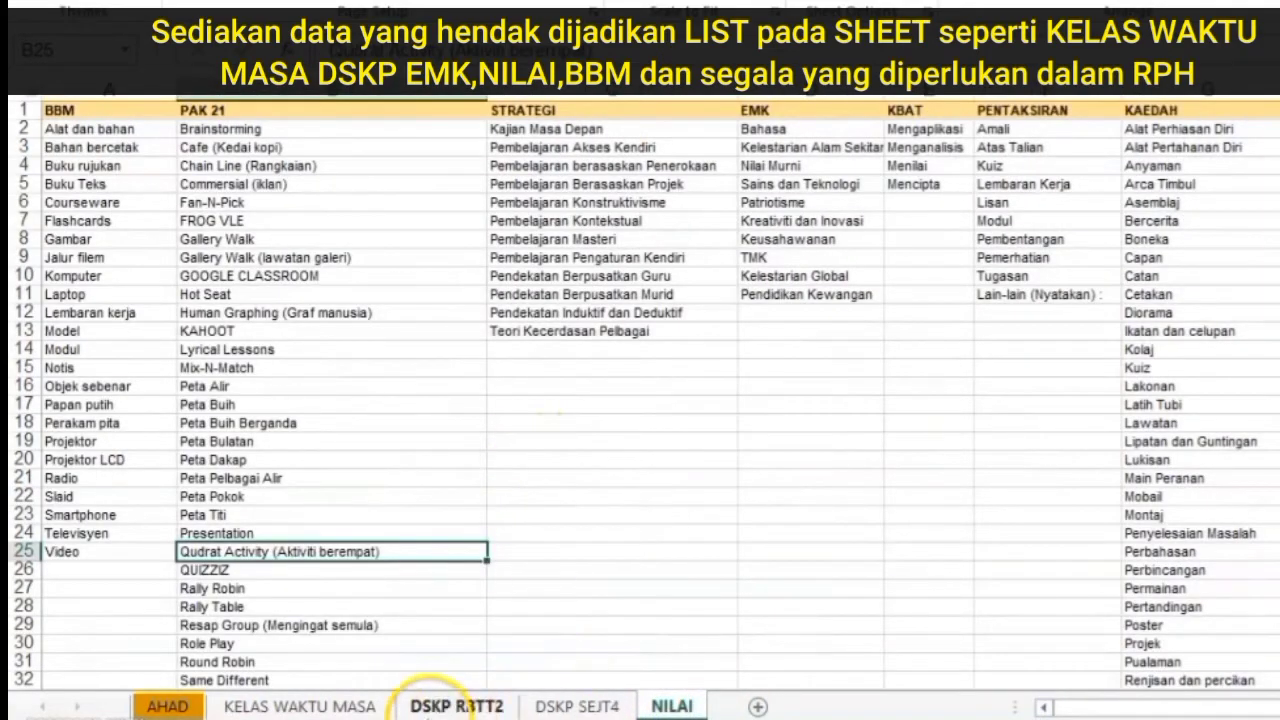
- Examine how the subject, topic, content standard and learning standard columns are laid out on the DSKP RBTT2 sheet
{"action": "left_click", "coordinate": [447, 706]}
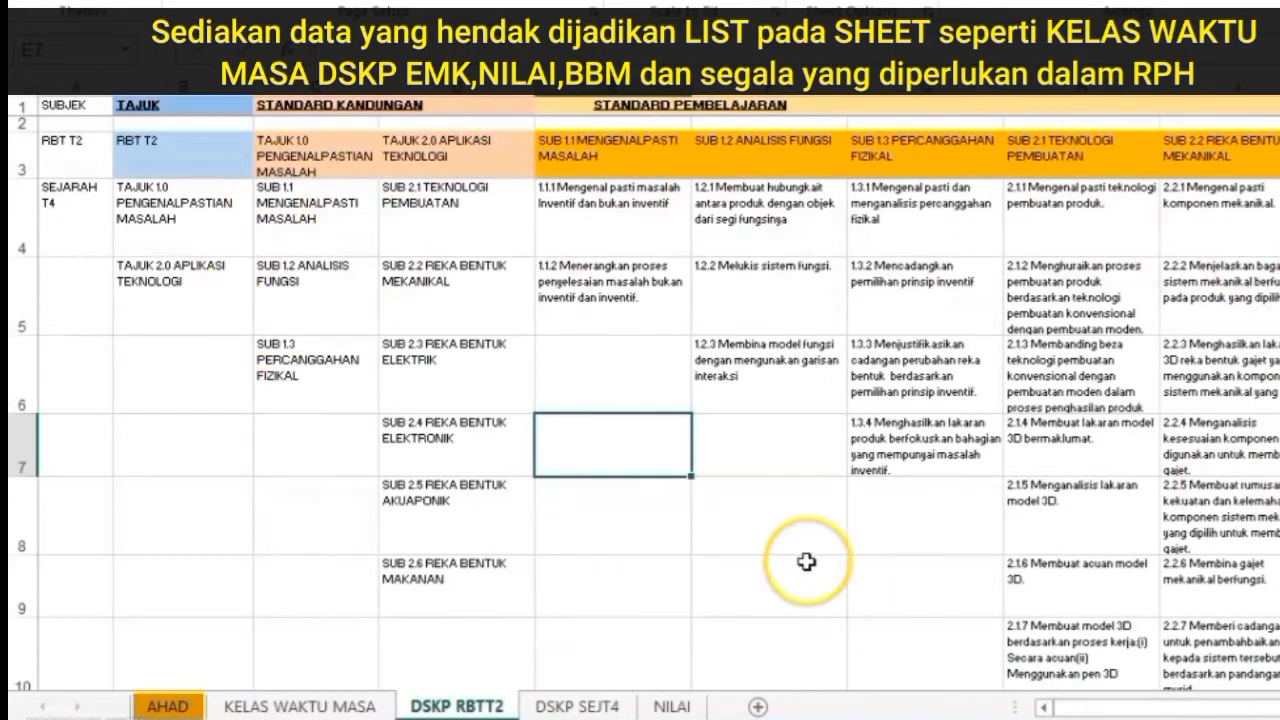
{"action": "scroll", "coordinate": [666, 491], "scroll_direction": "down", "scroll_amount": 1}
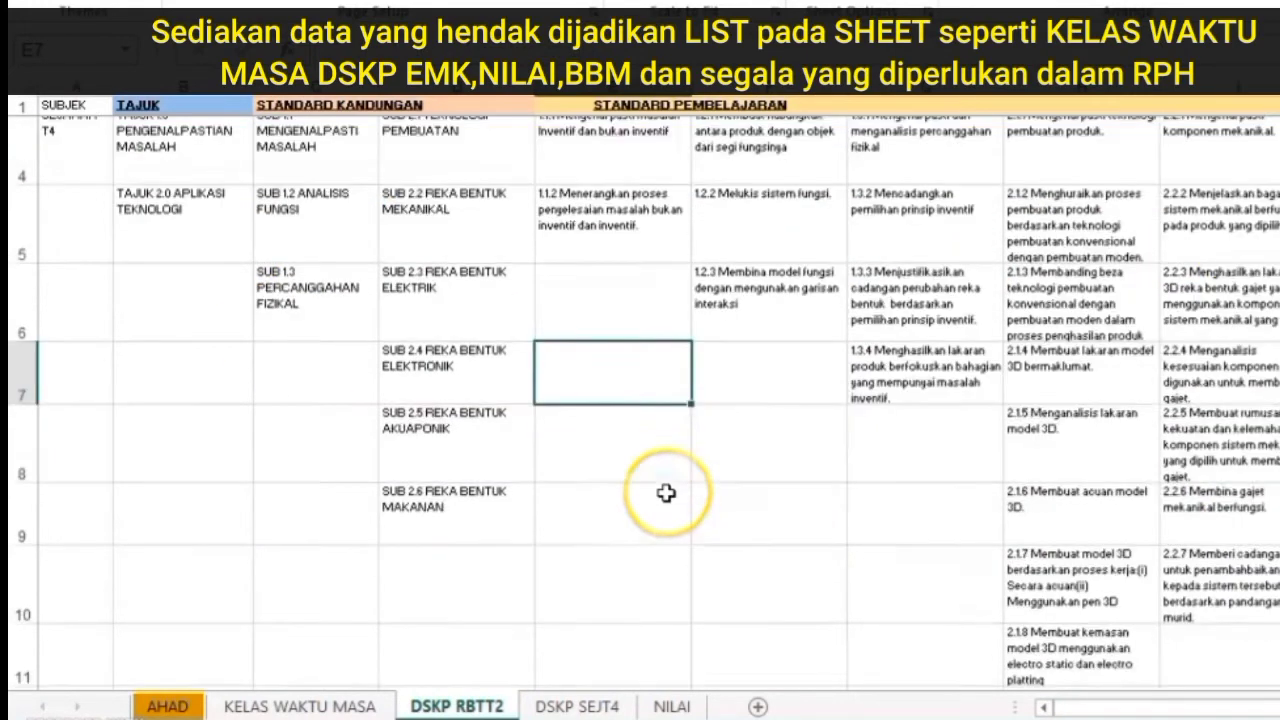
{"action": "scroll", "coordinate": [663, 491], "scroll_direction": "up", "scroll_amount": 1}
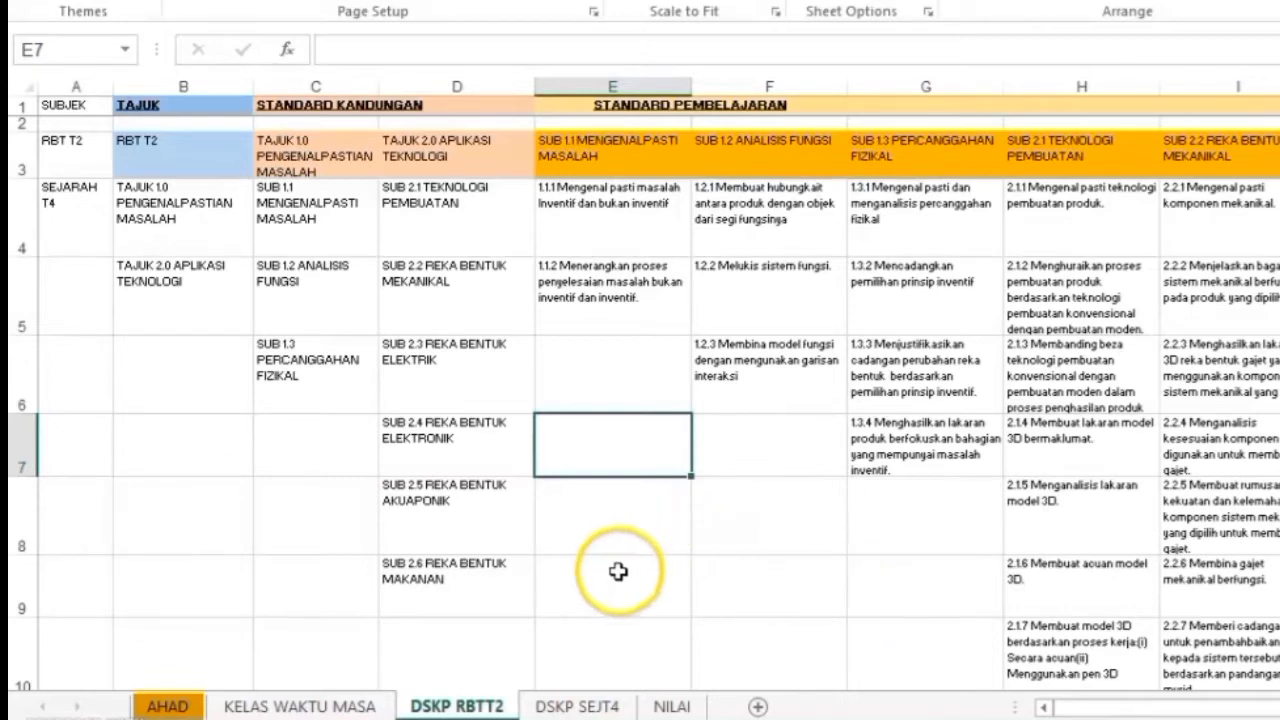
{"action": "scroll", "coordinate": [608, 526], "scroll_direction": "down", "scroll_amount": 2}
{"action": "scroll", "coordinate": [608, 528], "scroll_direction": "up", "scroll_amount": 2}
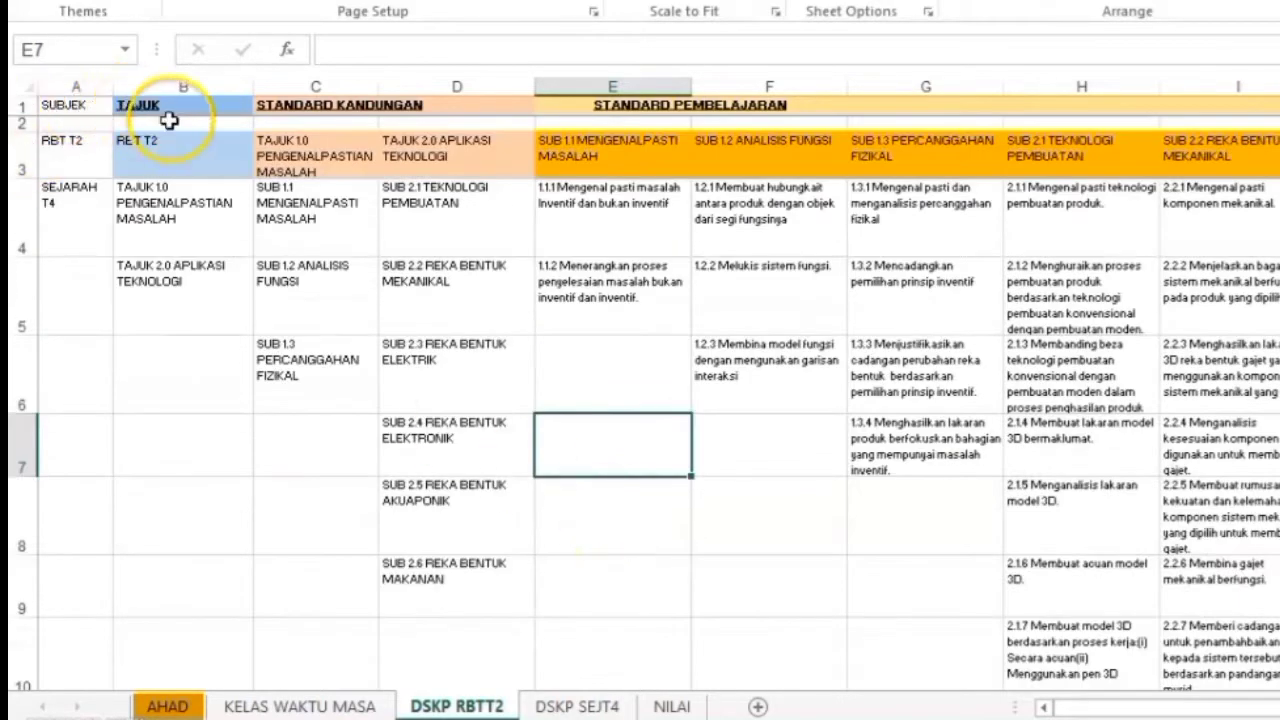
{"action": "left_click", "coordinate": [74, 308]}
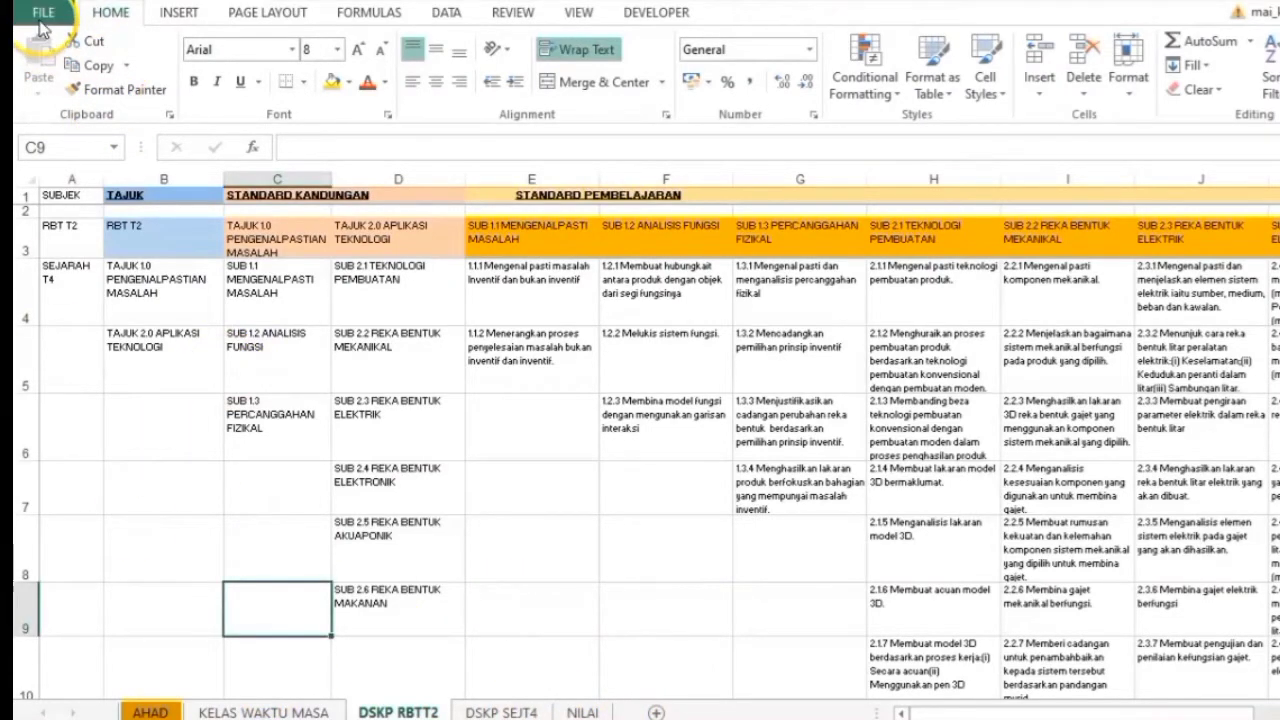
- Create a new blank workbook and return to the ERPH TEST workbook
{"action": "left_click", "coordinate": [40, 18]}
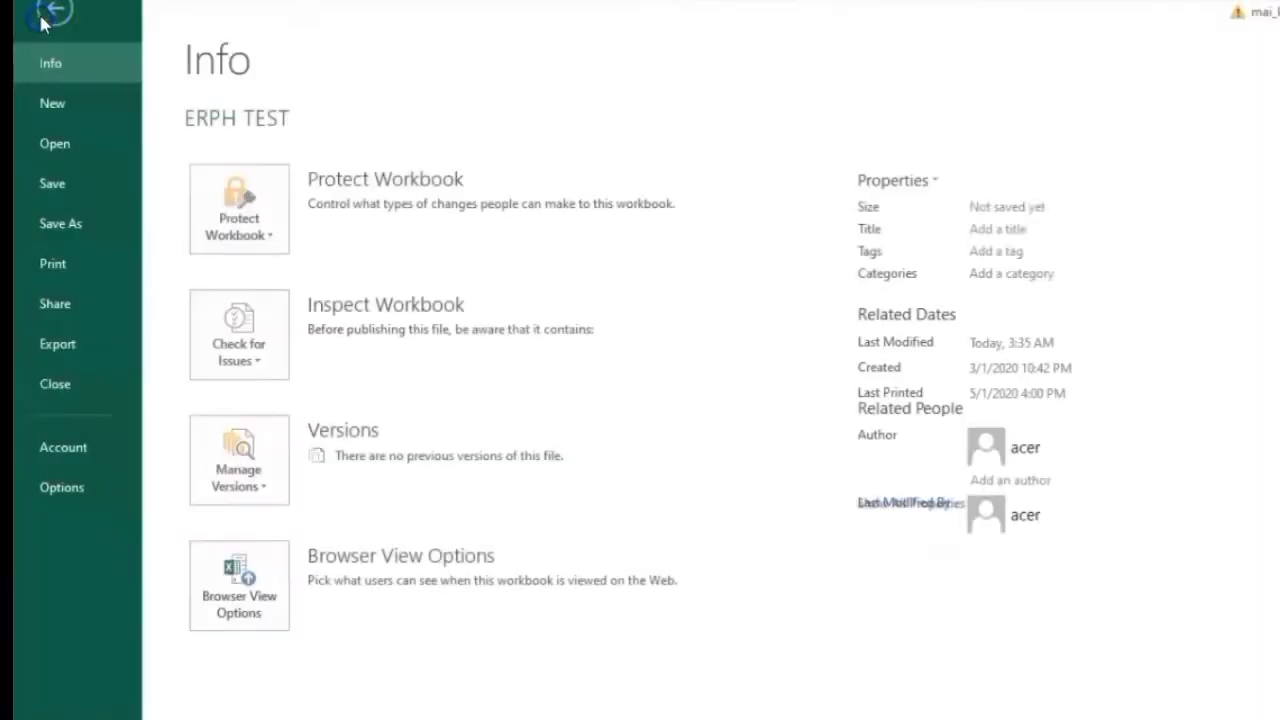
{"action": "left_click", "coordinate": [54, 105]}
{"action": "left_click", "coordinate": [297, 346]}
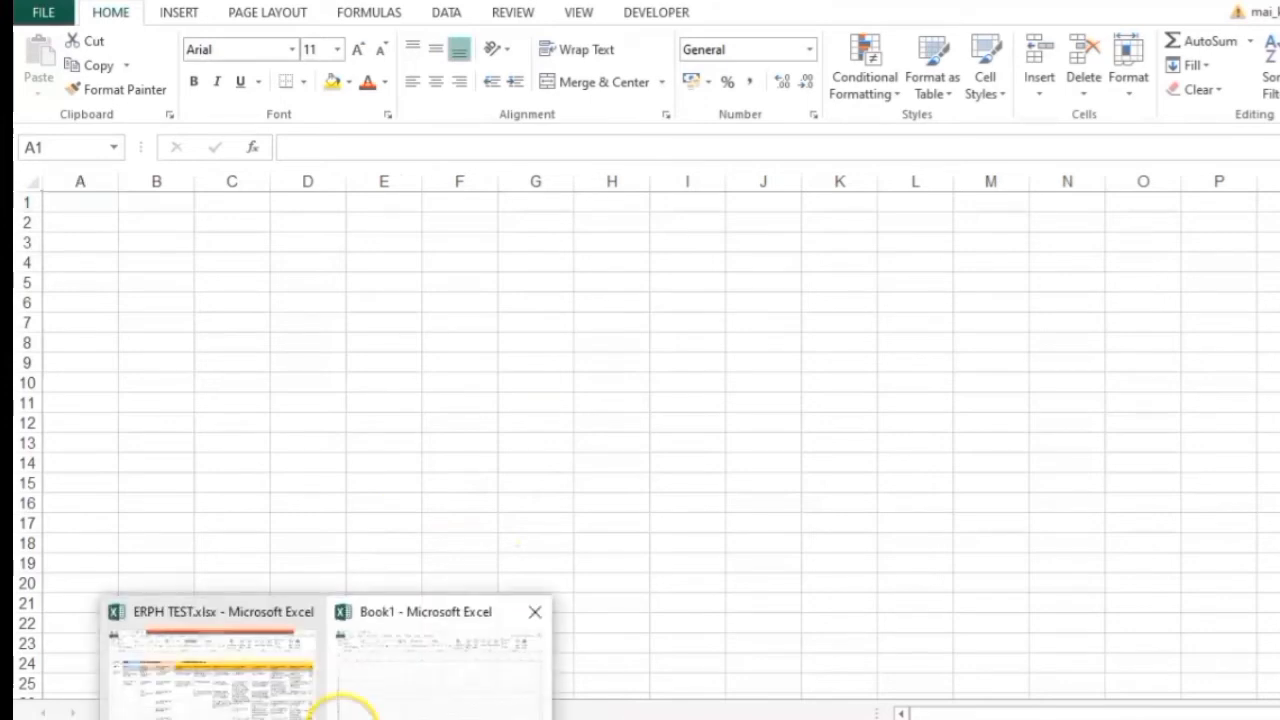
{"action": "left_click", "coordinate": [240, 670]}
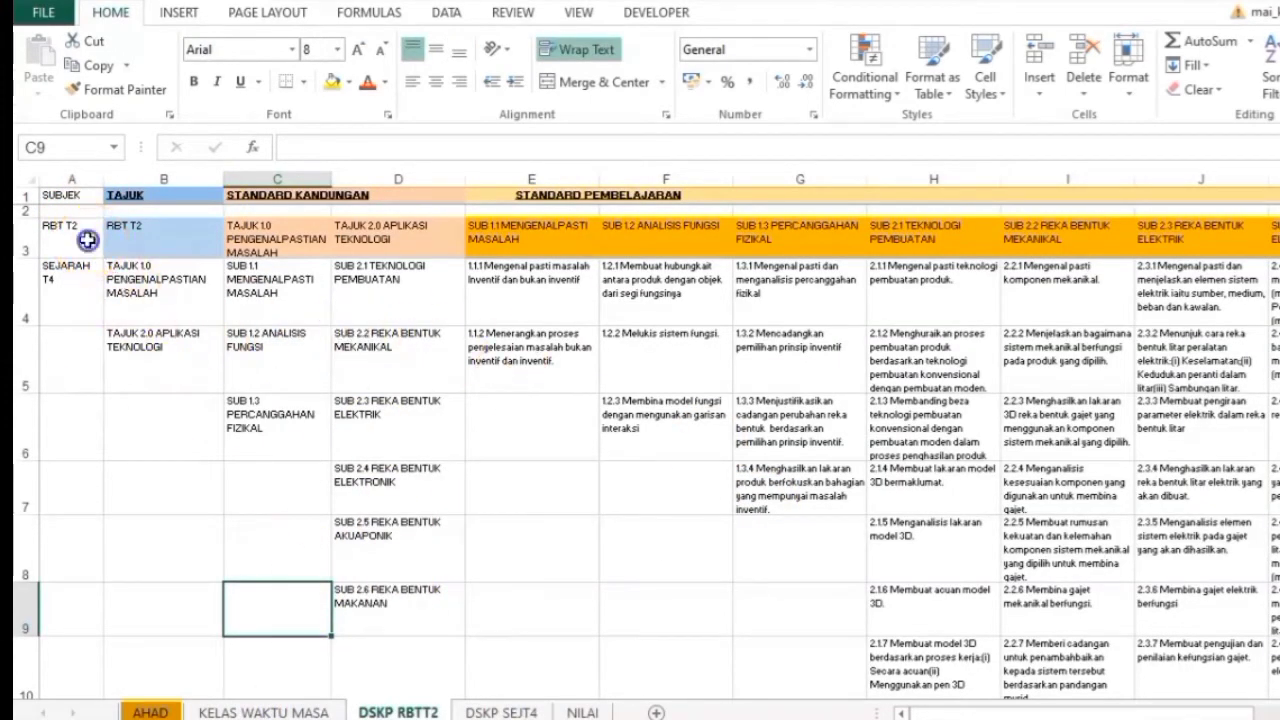
- Check the range names of the subject list A3:A4, topic list B4:B5 and content standard lists C4:C6 and D4:D9 on DSKP RBTT2
{"action": "left_click_drag", "start_coordinate": [88, 240], "coordinate": [149, 340]}
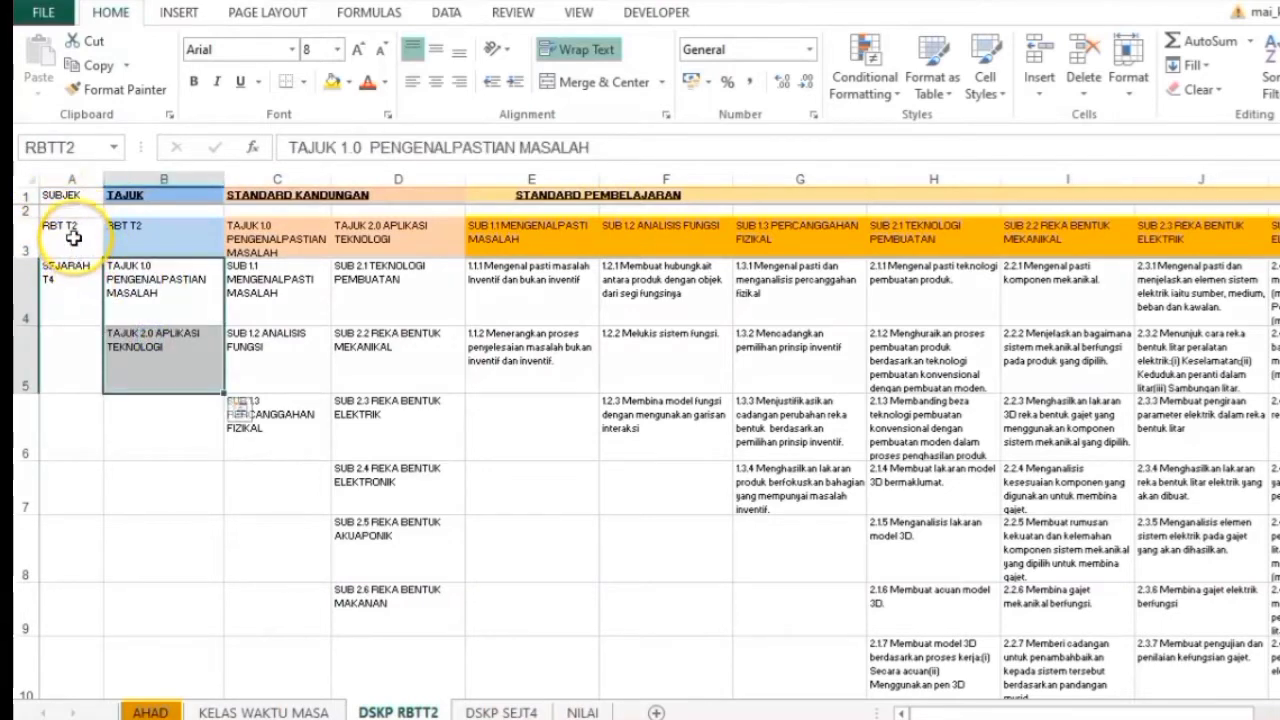
{"action": "left_click_drag", "start_coordinate": [73, 238], "coordinate": [74, 287]}
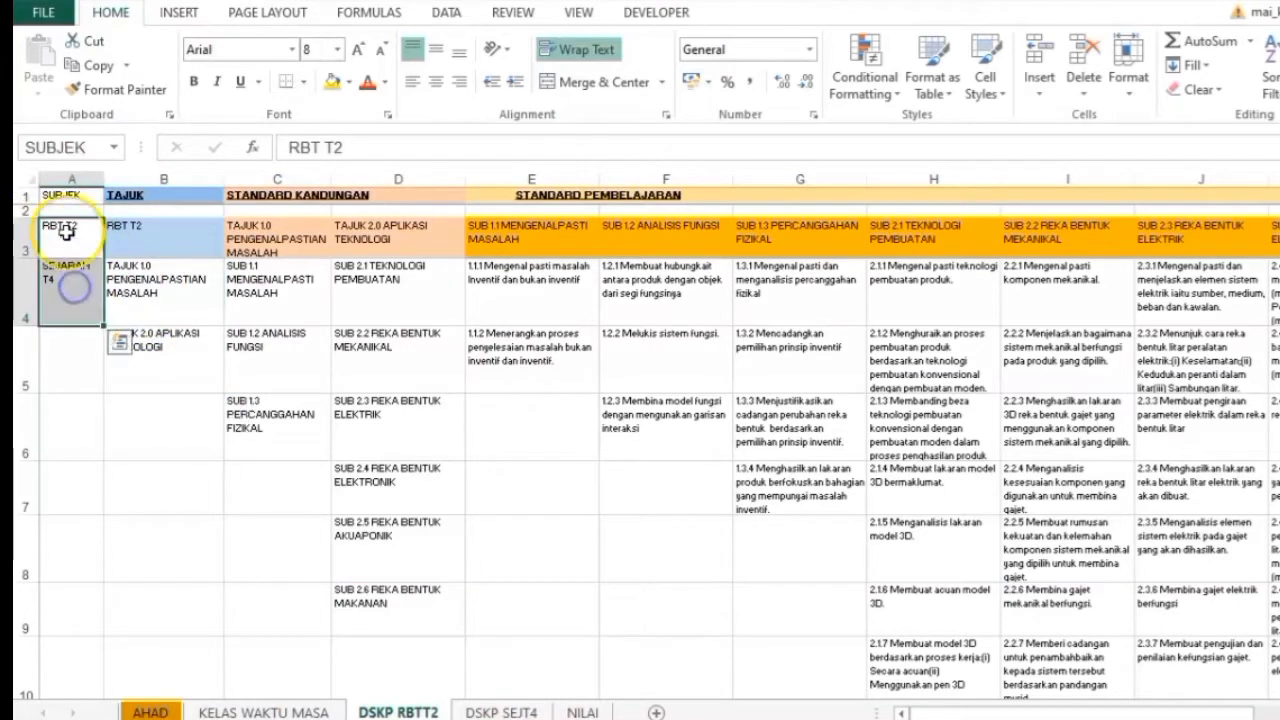
{"action": "left_click", "coordinate": [70, 146]}
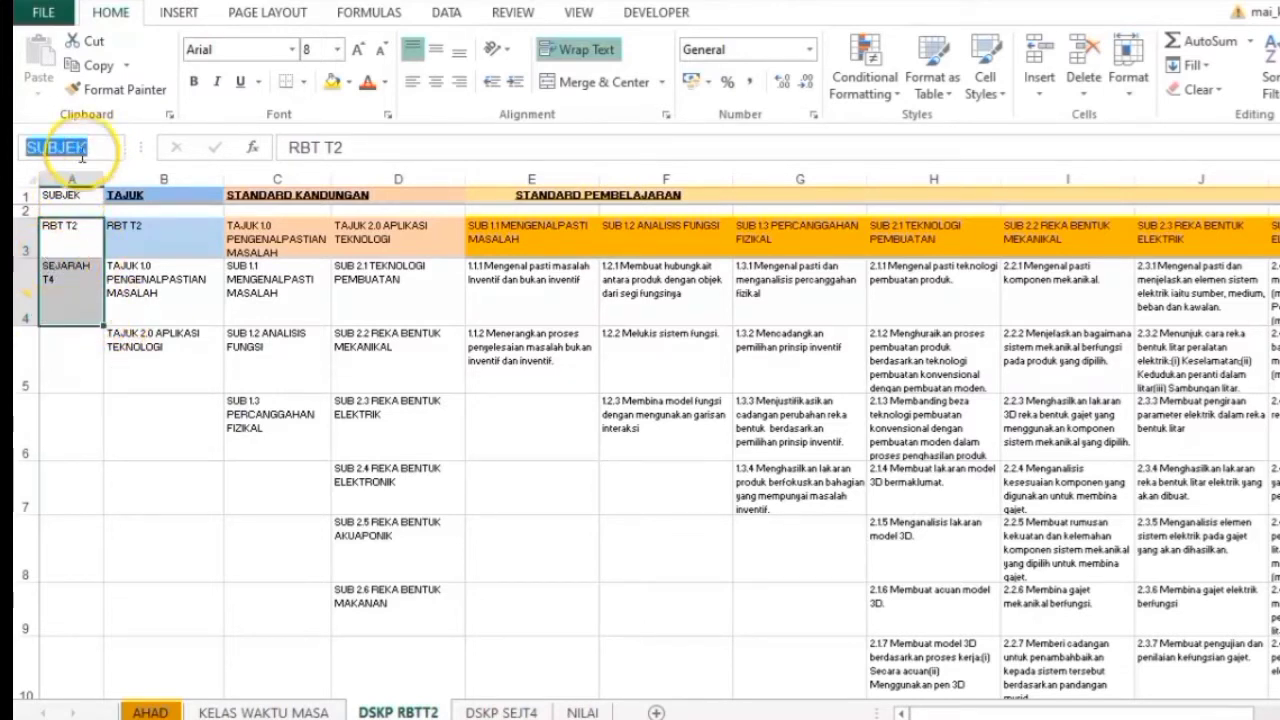
{"action": "left_click_drag", "start_coordinate": [163, 278], "coordinate": [166, 357]}
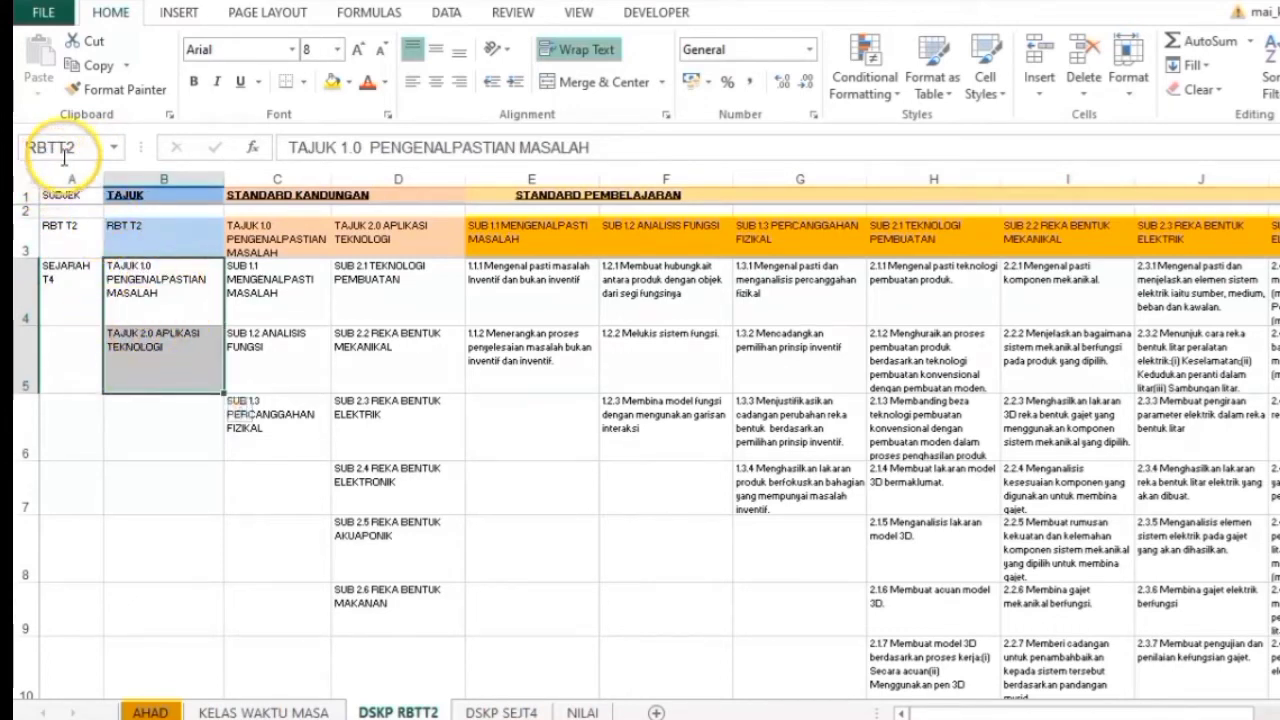
{"action": "left_click_drag", "start_coordinate": [262, 300], "coordinate": [271, 414]}
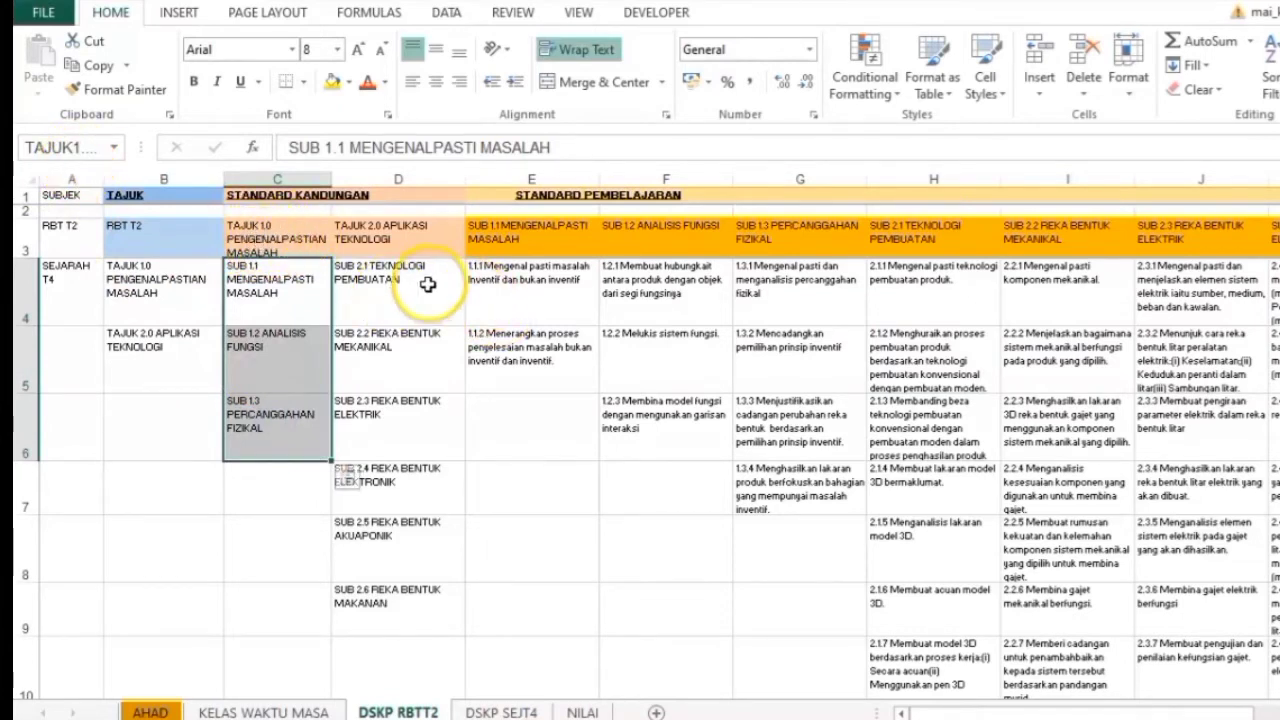
{"action": "left_click_drag", "start_coordinate": [429, 283], "coordinate": [405, 605]}
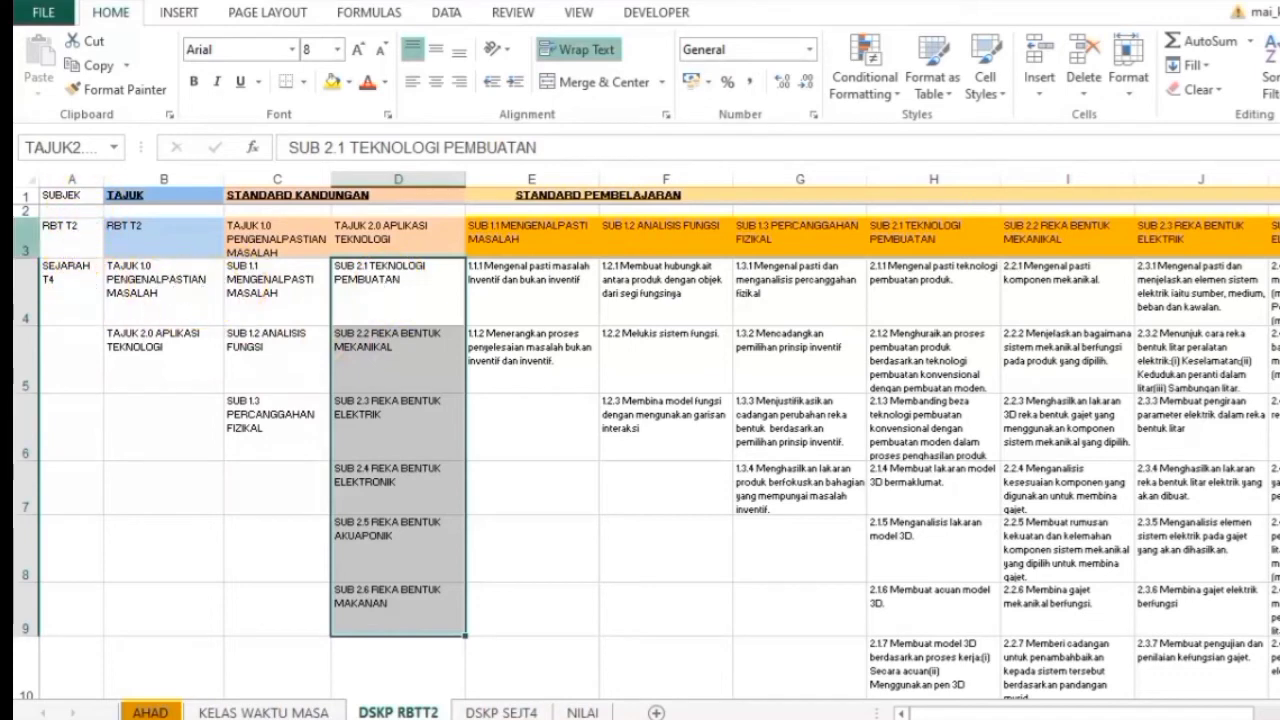
- Compare the RBT T2 and SEJARAH T4 subject entries with the topic list headings on DSKP RBTT2 and DSKP SEJT4
{"action": "left_click_drag", "start_coordinate": [88, 225], "coordinate": [75, 274]}
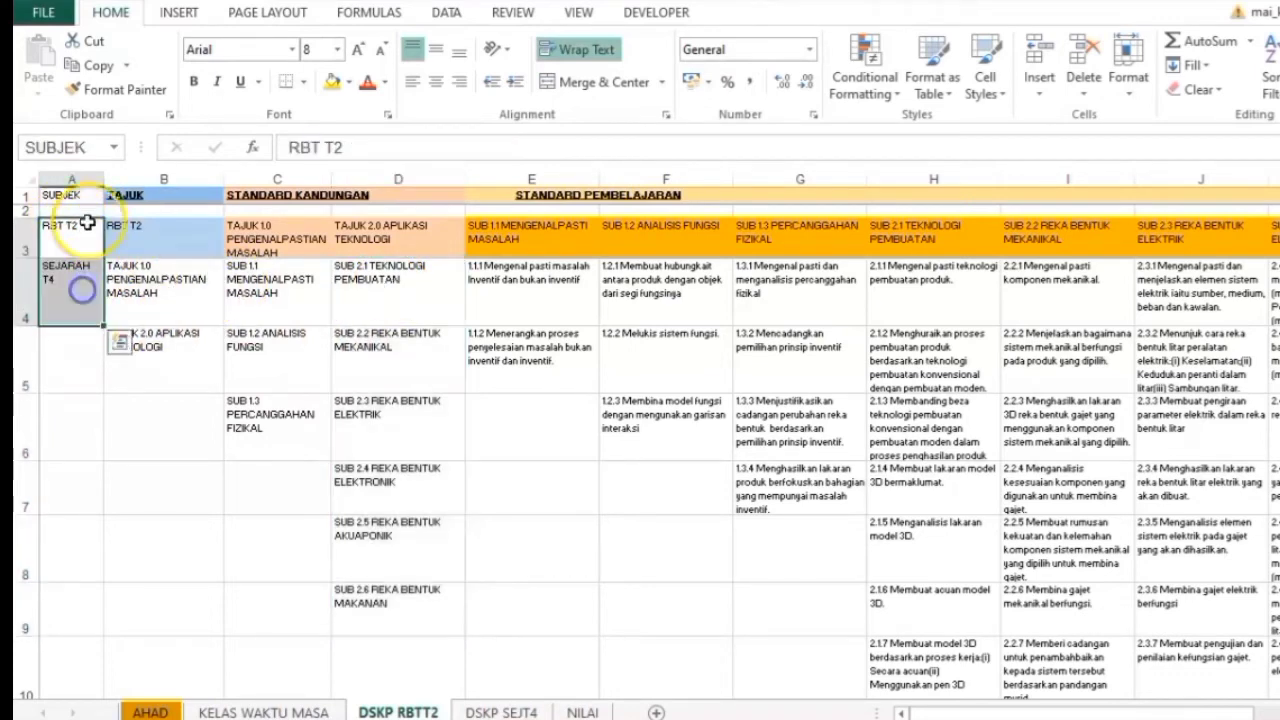
{"action": "left_click", "coordinate": [55, 287]}
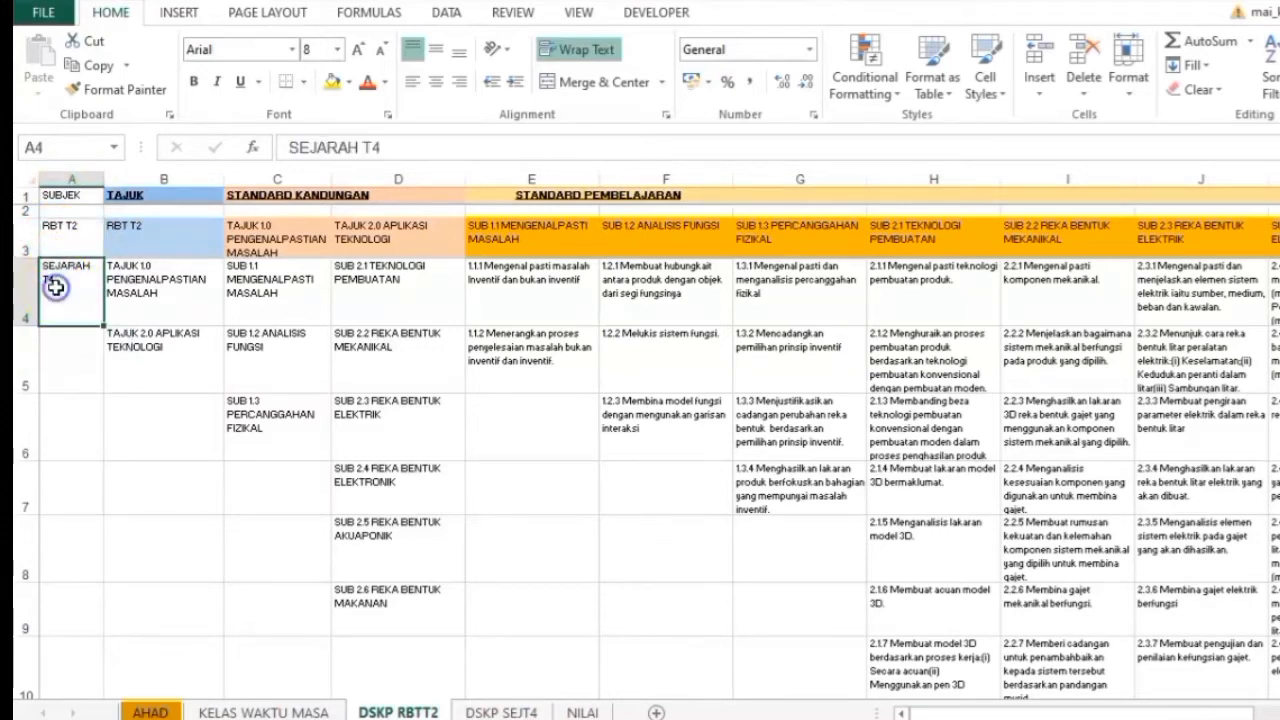
{"action": "left_click", "coordinate": [138, 278]}
{"action": "left_click", "coordinate": [148, 241]}
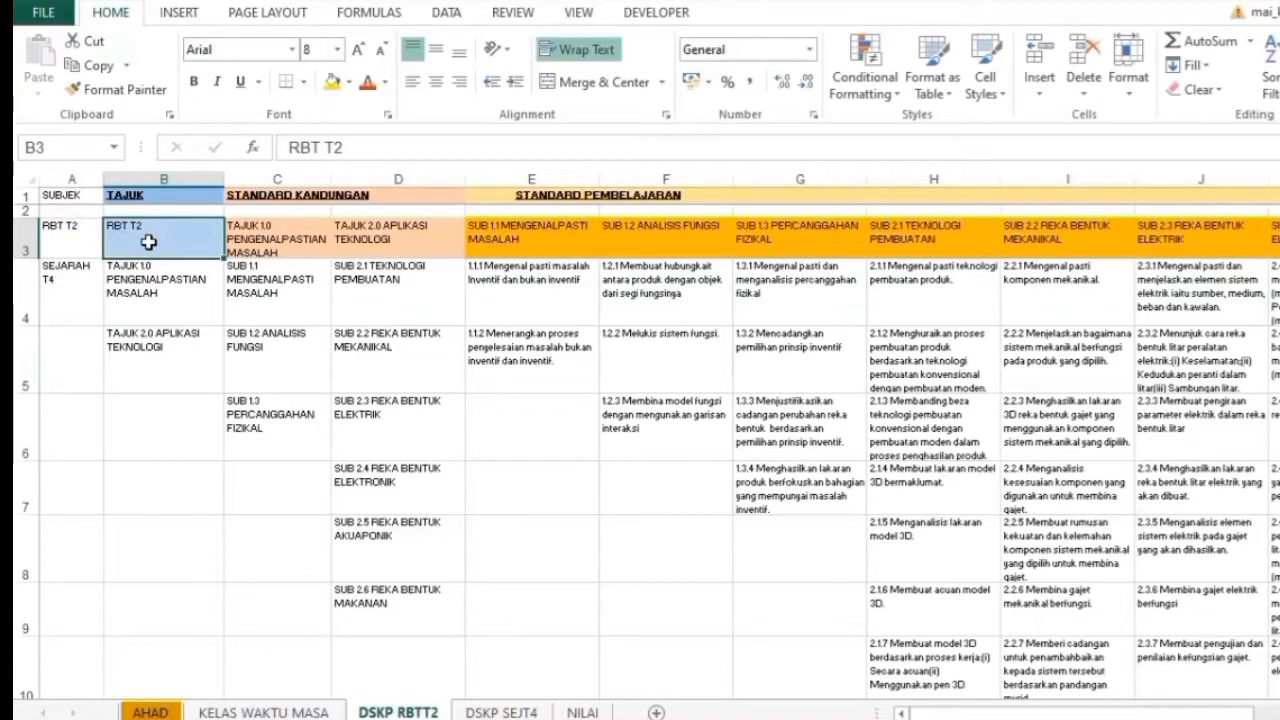
{"action": "left_click", "coordinate": [501, 712]}
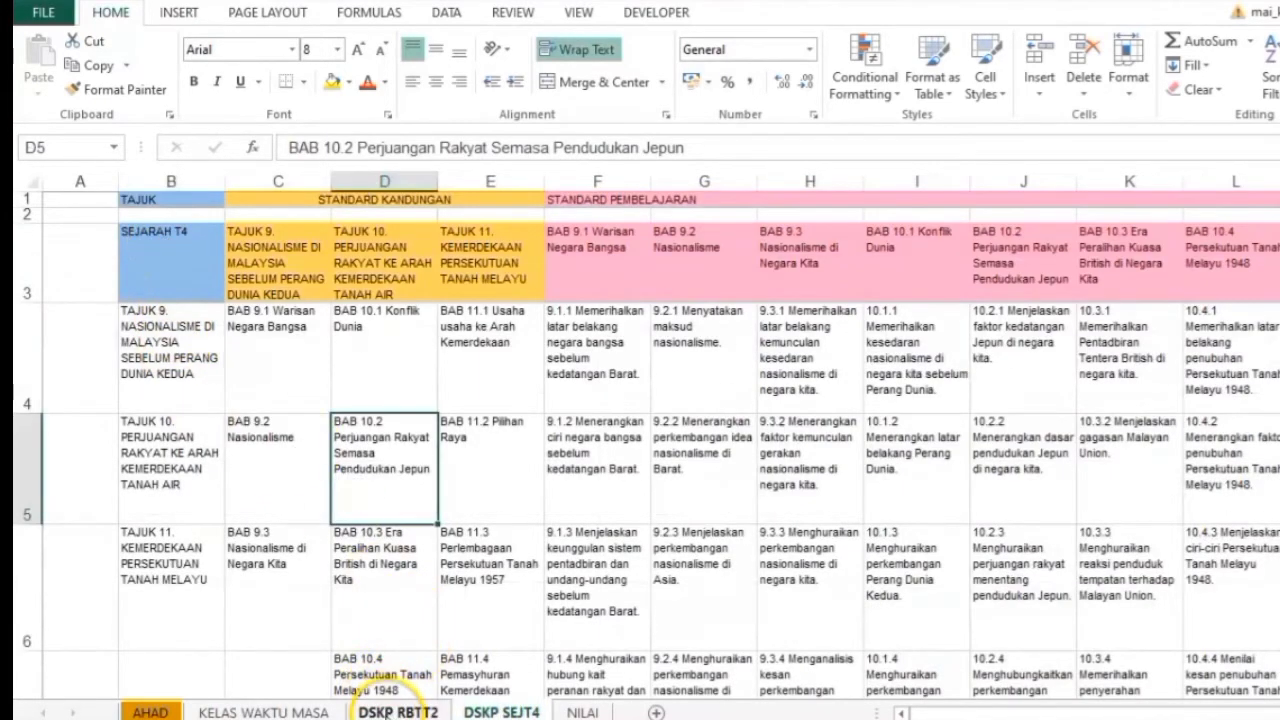
{"action": "left_click", "coordinate": [398, 712]}
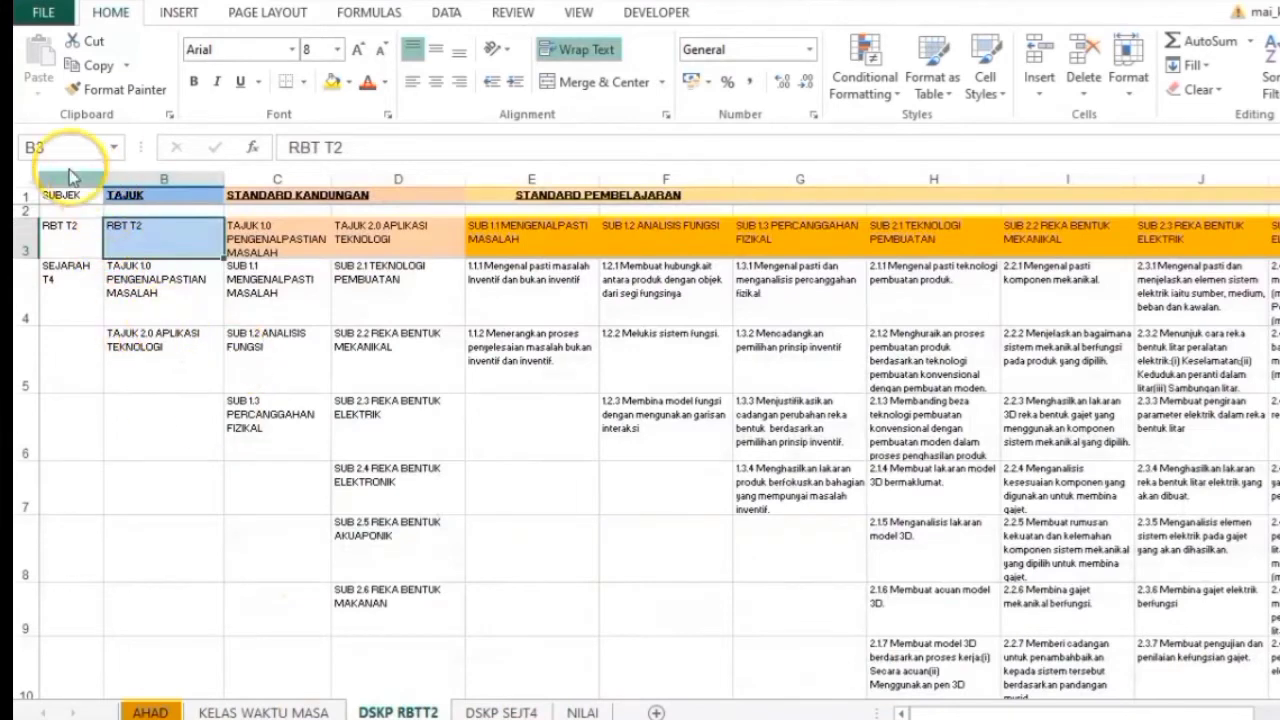
- Check the range name of topic list B4:B5 and compare subject entry A3 with the topic heading in B3
{"action": "left_click_drag", "start_coordinate": [127, 285], "coordinate": [134, 349]}
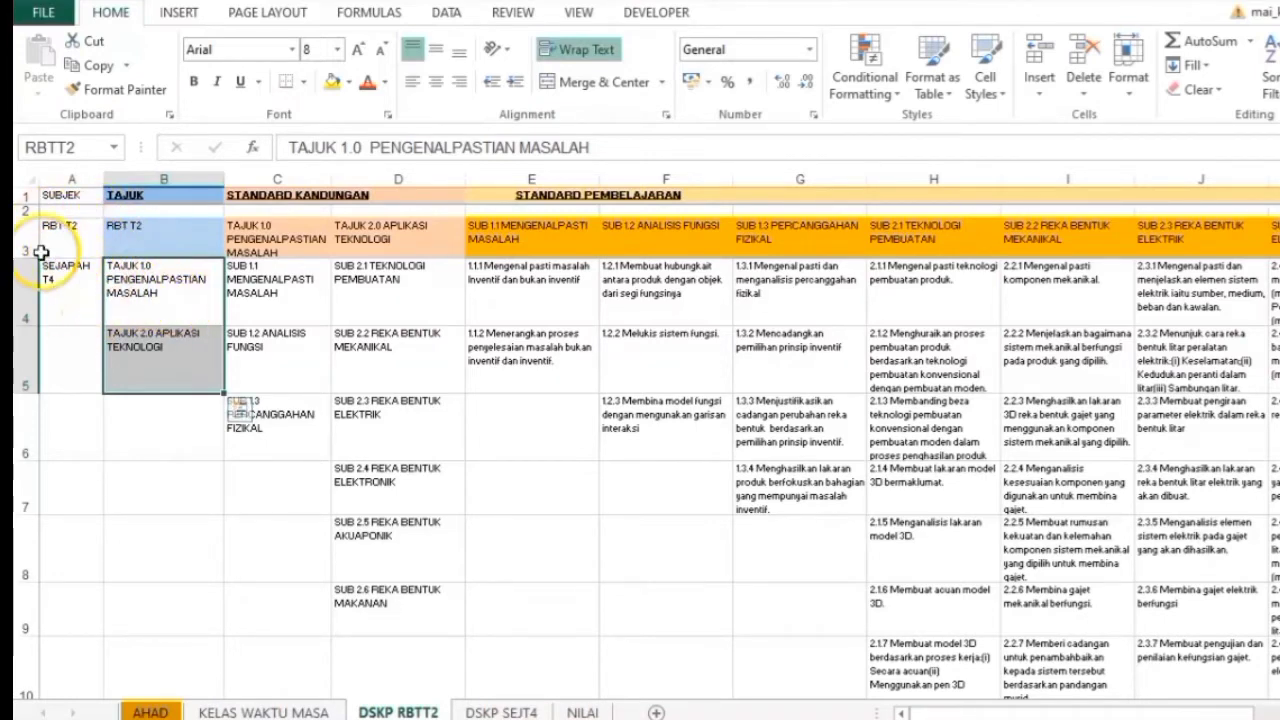
{"action": "left_click", "coordinate": [54, 248]}
{"action": "left_click", "coordinate": [122, 243]}
{"action": "left_click", "coordinate": [65, 241]}
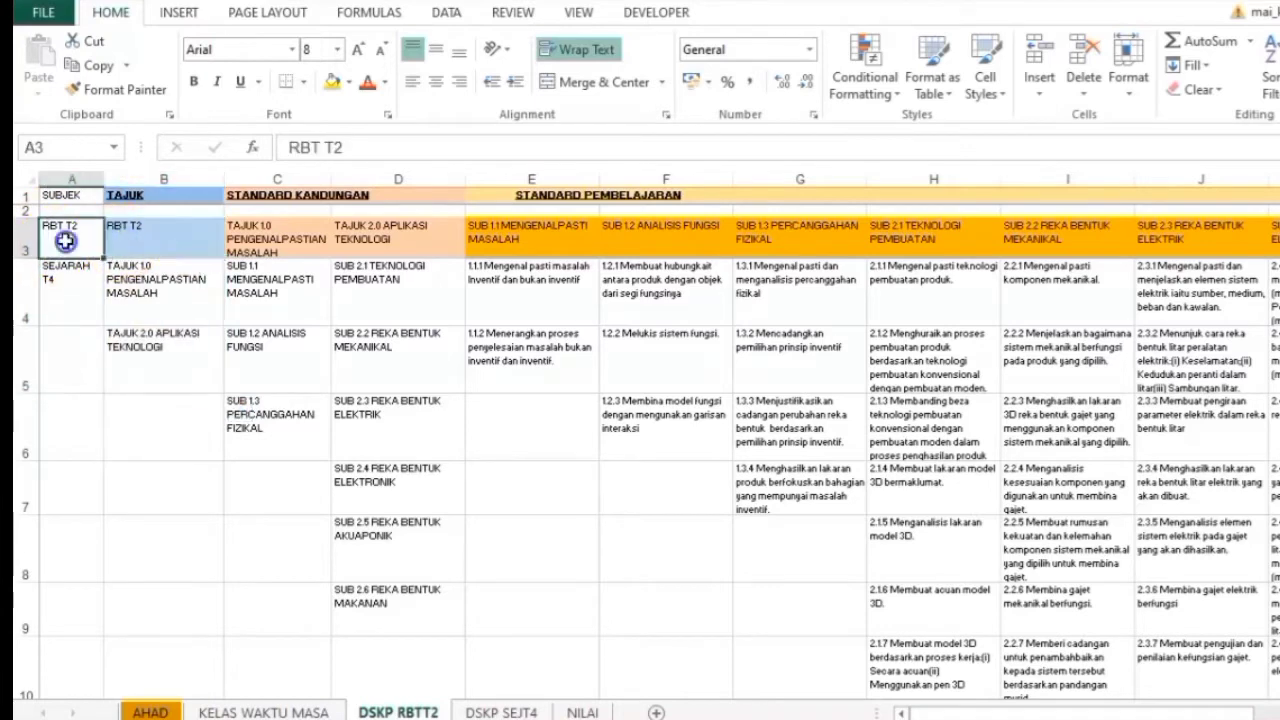
{"action": "left_click", "coordinate": [132, 240]}
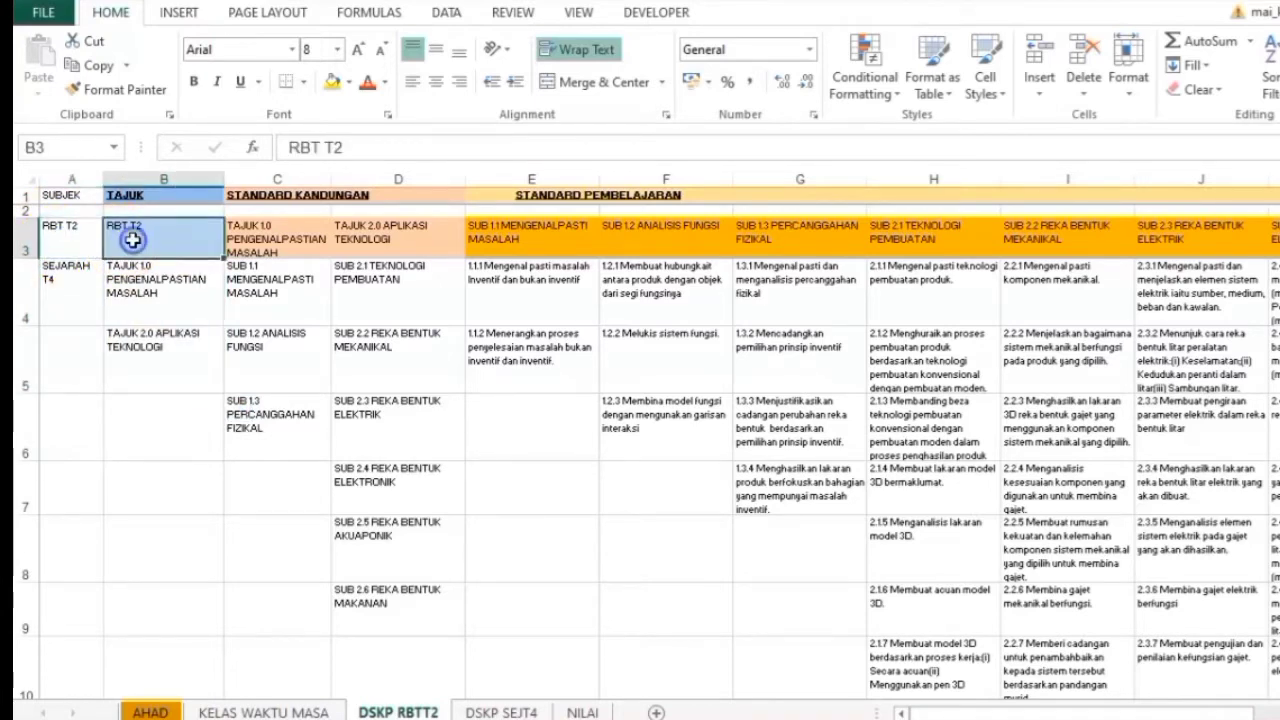
- Compare the topics in B4 and B5 with the content standard headings in C3 and D3
{"action": "left_click", "coordinate": [255, 228]}
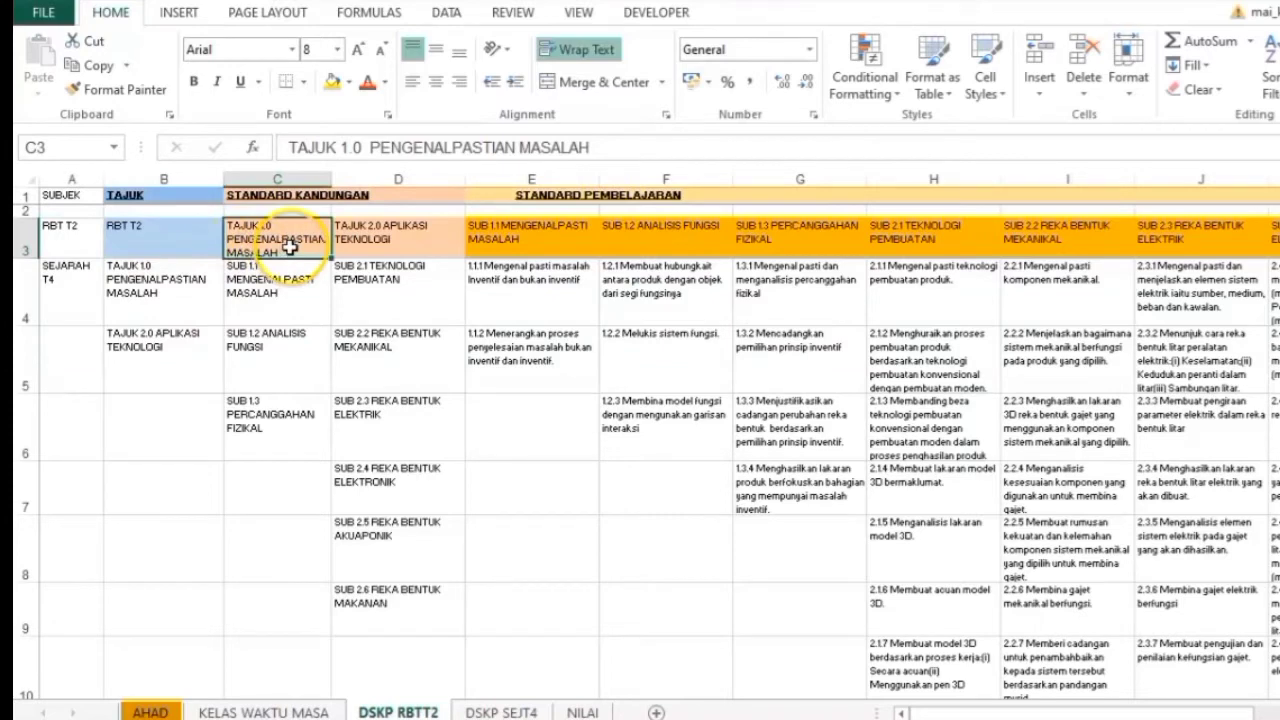
{"action": "left_click", "coordinate": [145, 282]}
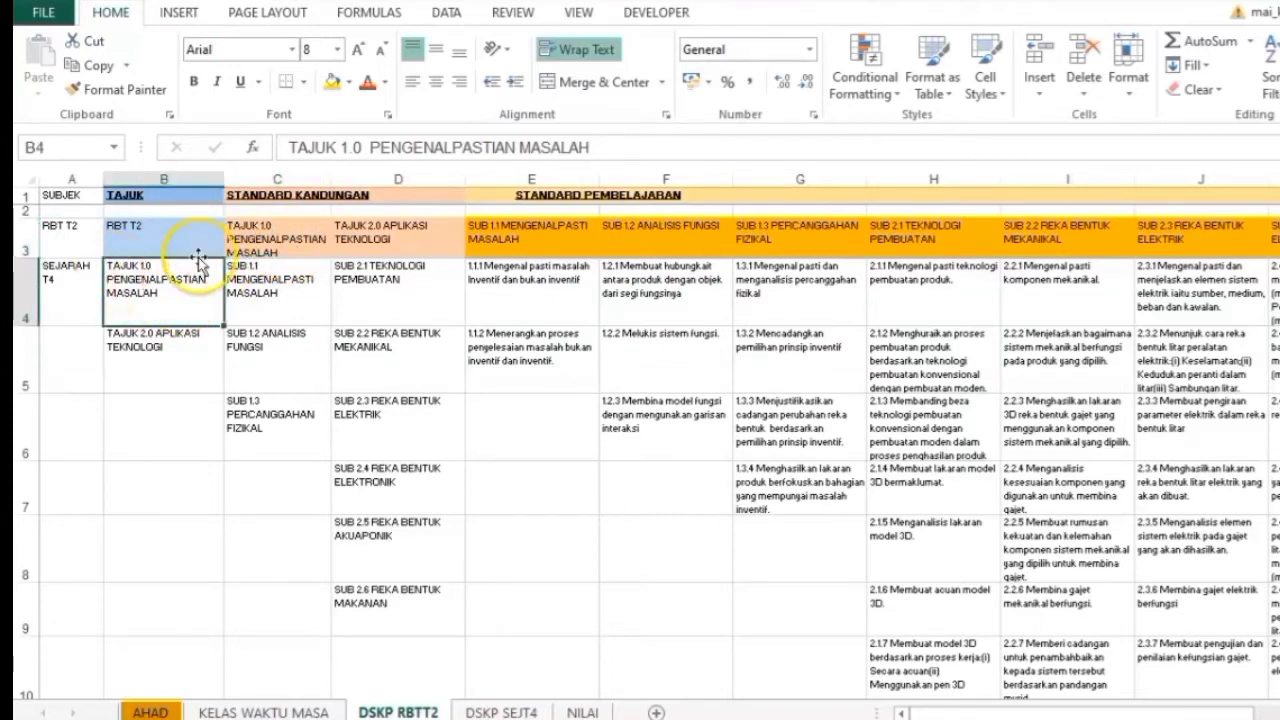
{"action": "left_click", "coordinate": [371, 246]}
{"action": "left_click", "coordinate": [128, 365]}
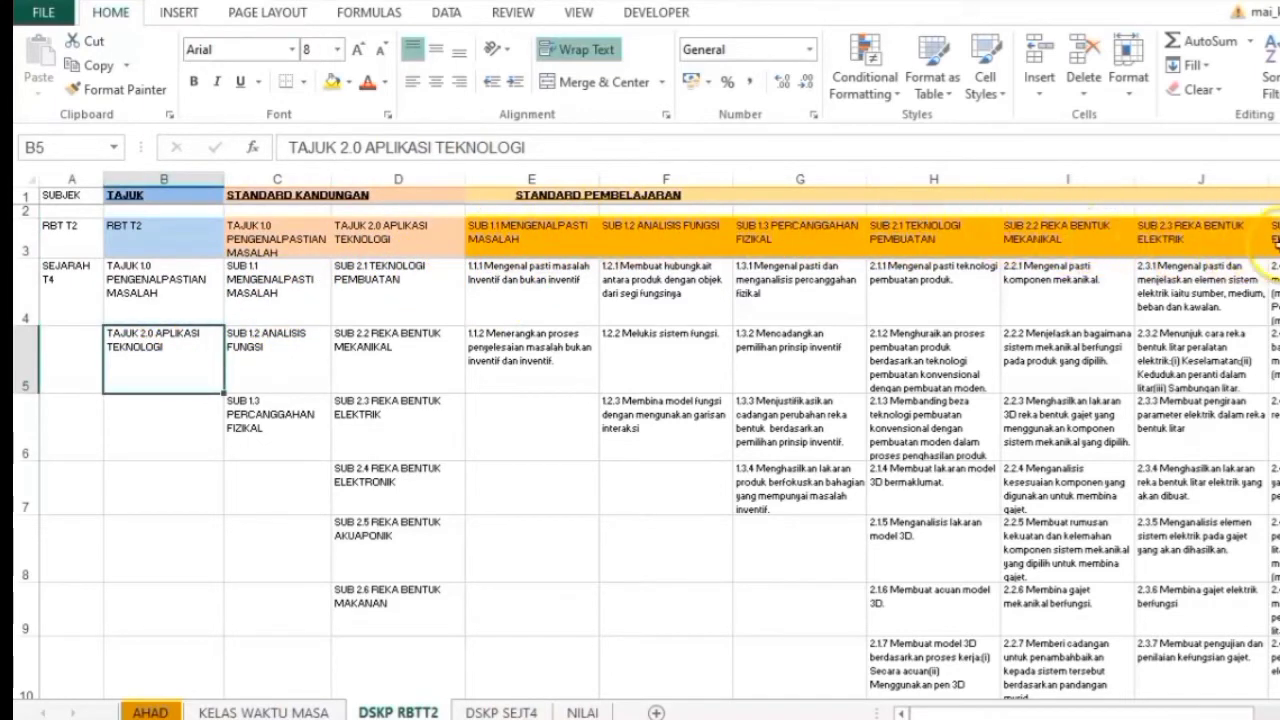
- Look across the STANDARD PEMBELAJARAN columns on DSKP RBTT2 to see how each subtopic heads its own learning standard list
{"action": "left_click_drag", "start_coordinate": [1188, 712], "coordinate": [1150, 712]}
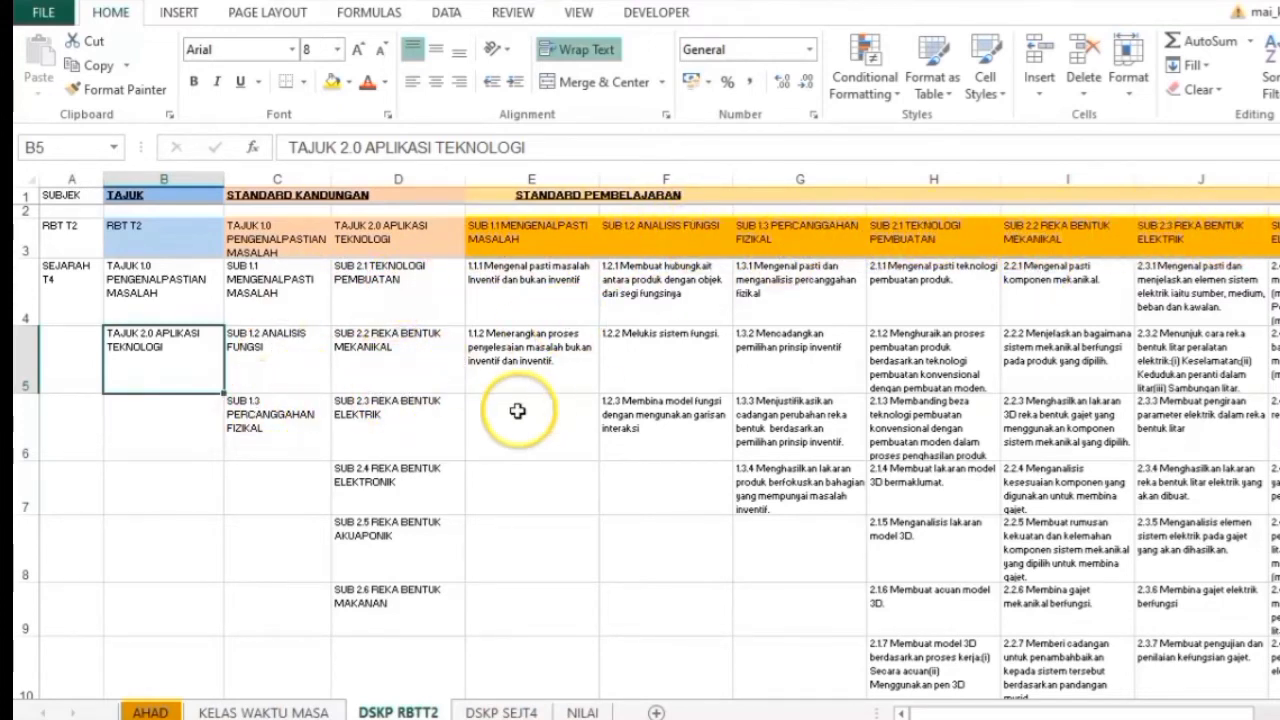
{"action": "left_click_drag", "start_coordinate": [978, 714], "coordinate": [1090, 708]}
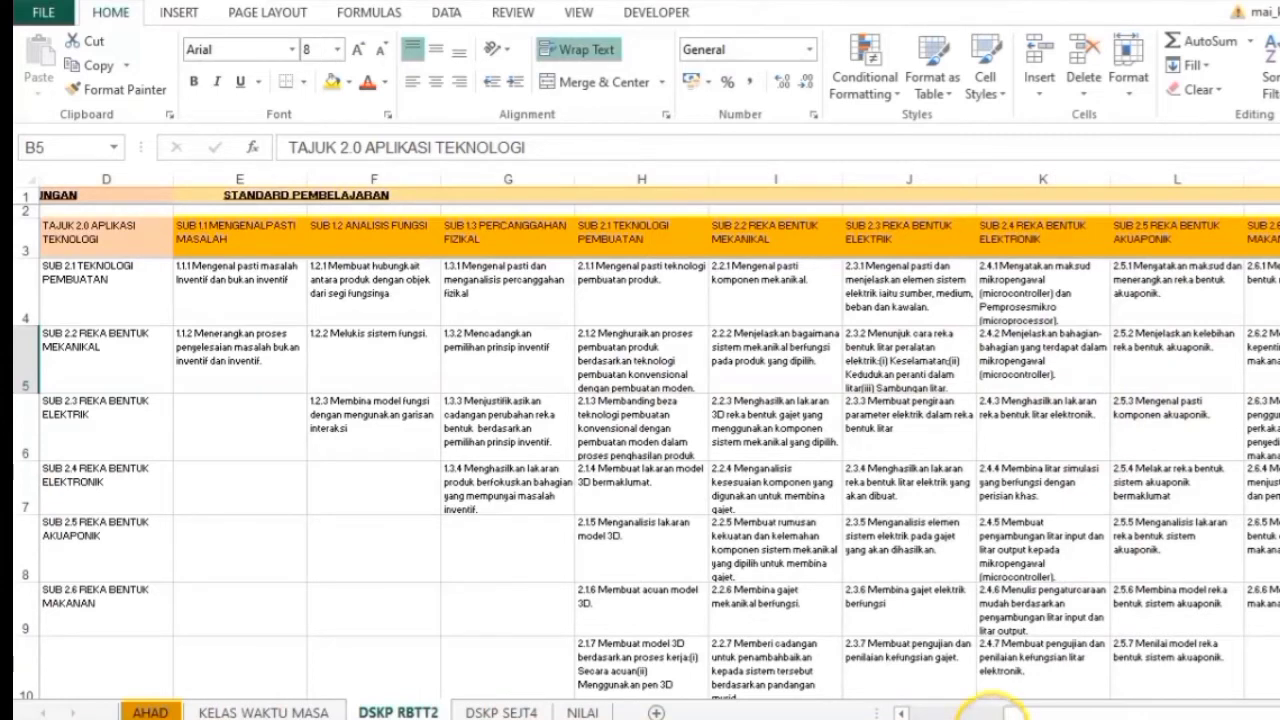
{"action": "left_click_drag", "start_coordinate": [995, 712], "coordinate": [968, 711]}
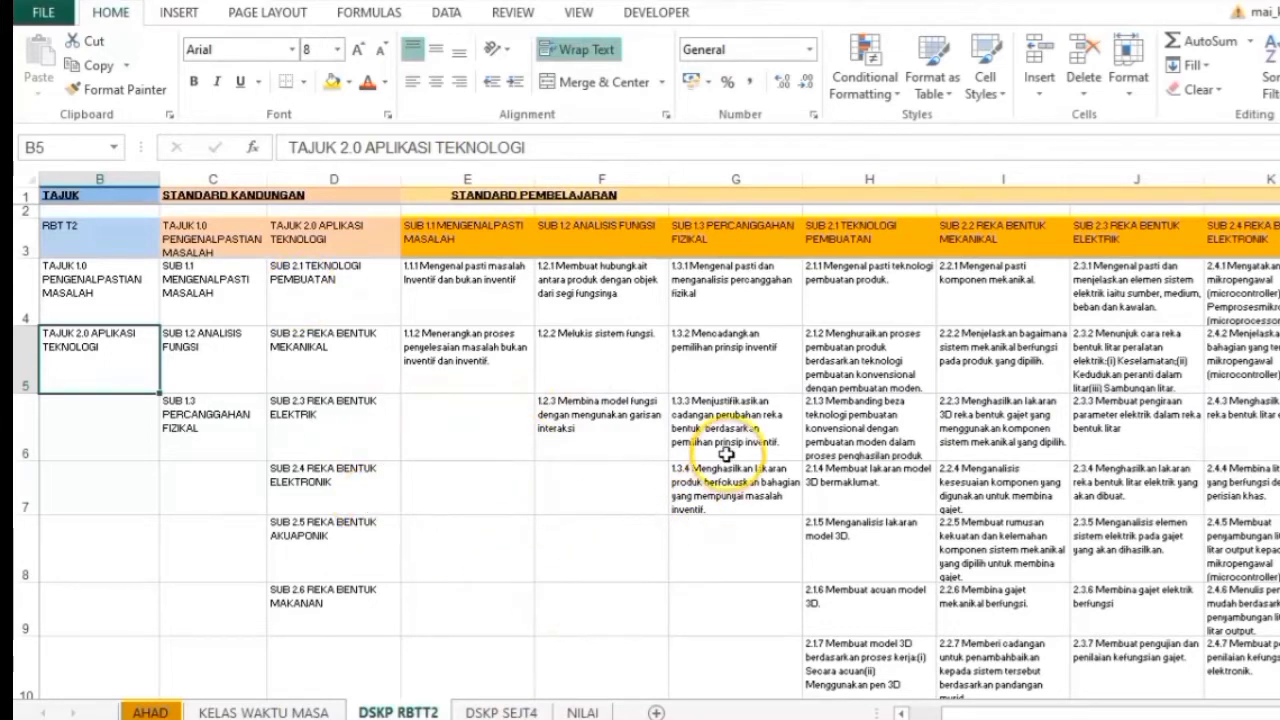
{"action": "left_click_drag", "start_coordinate": [996, 715], "coordinate": [886, 690]}
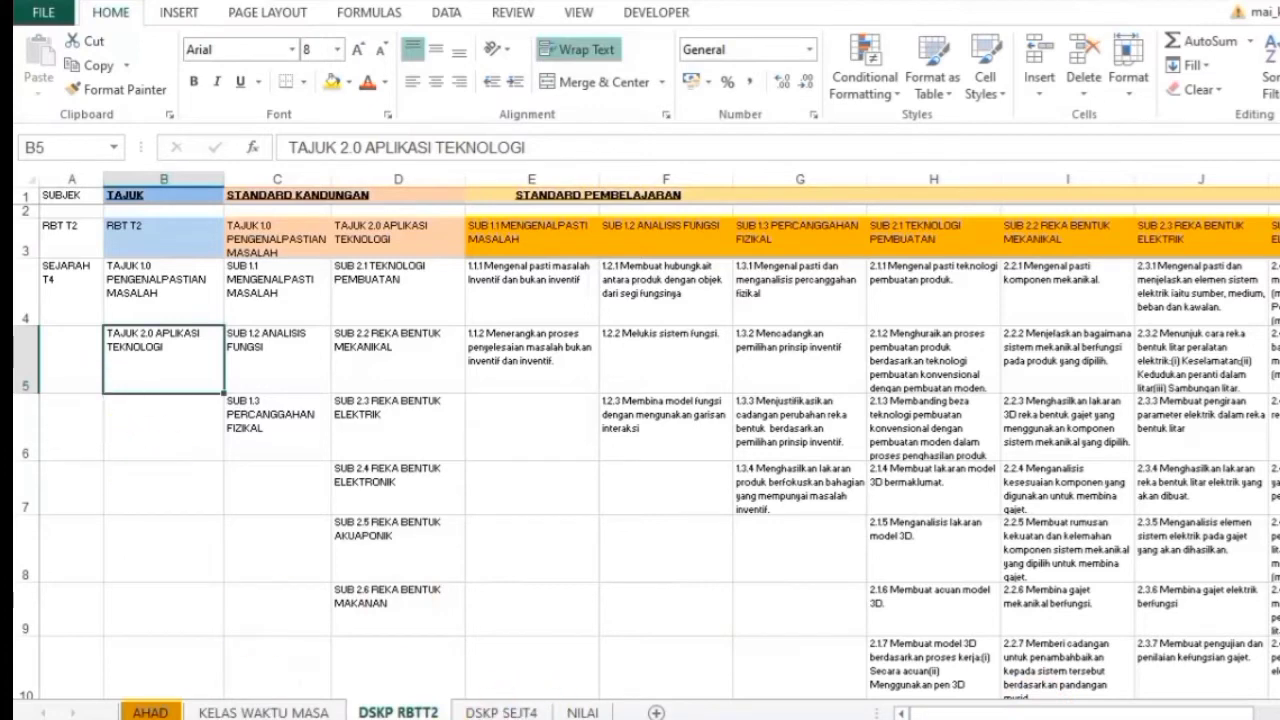
- Check the range name given to the subject list in A3:A4 on the DSKP RBTT2 sheet
{"action": "left_click", "coordinate": [80, 240]}
{"action": "left_click", "coordinate": [78, 282], "text": "shift"}
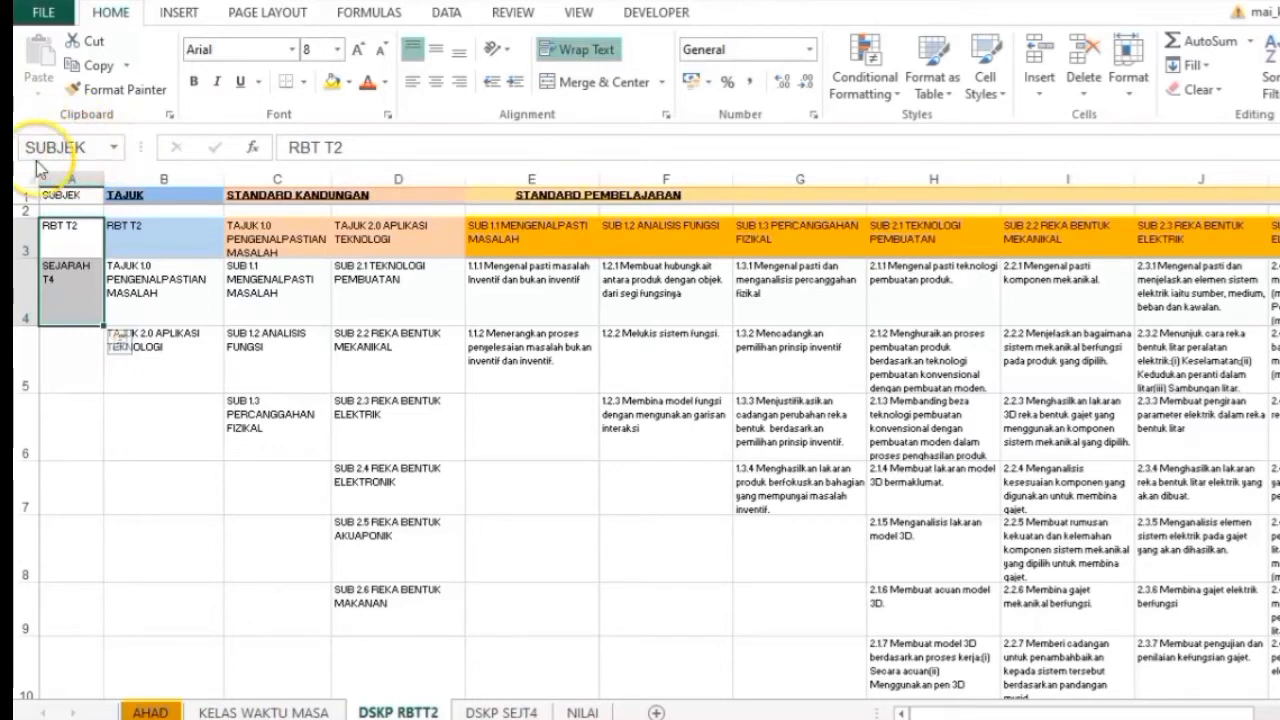
{"action": "left_click", "coordinate": [82, 228]}
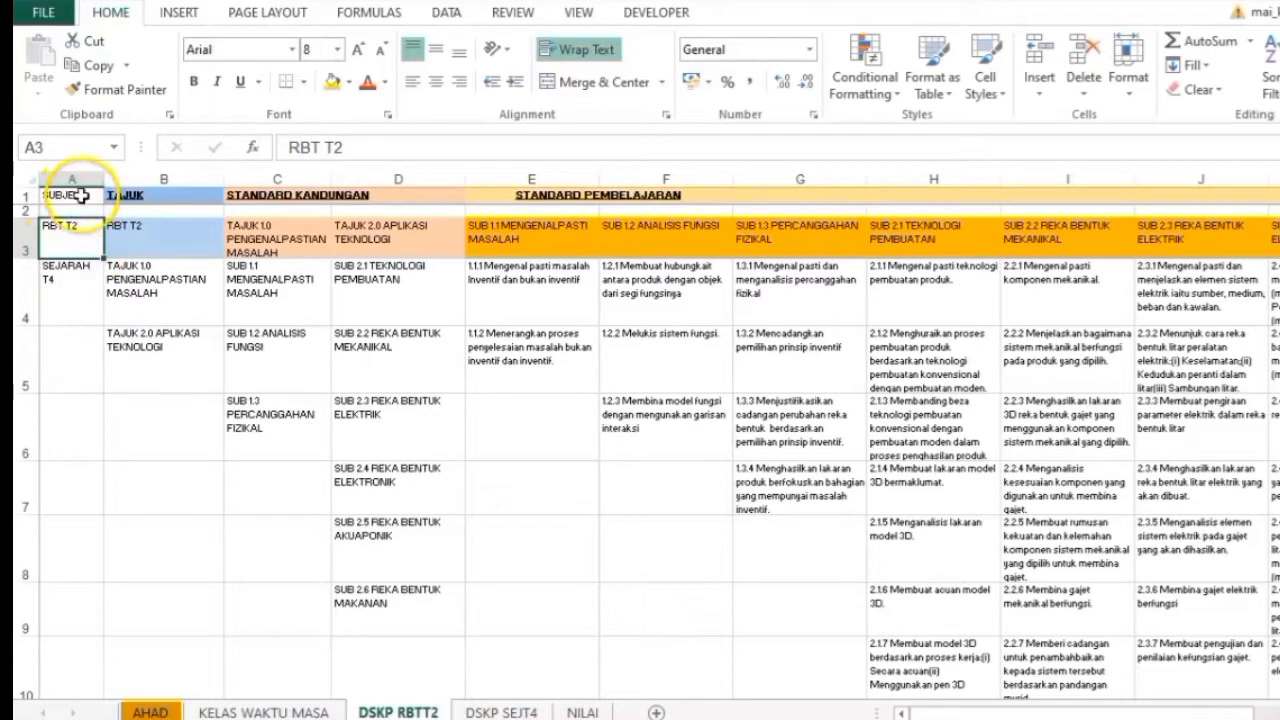
- Copy the SUBJEK and TAJUK lists in A1:B5 into a new blank workbook, starting at A1
{"action": "left_click_drag", "start_coordinate": [88, 195], "coordinate": [162, 374]}
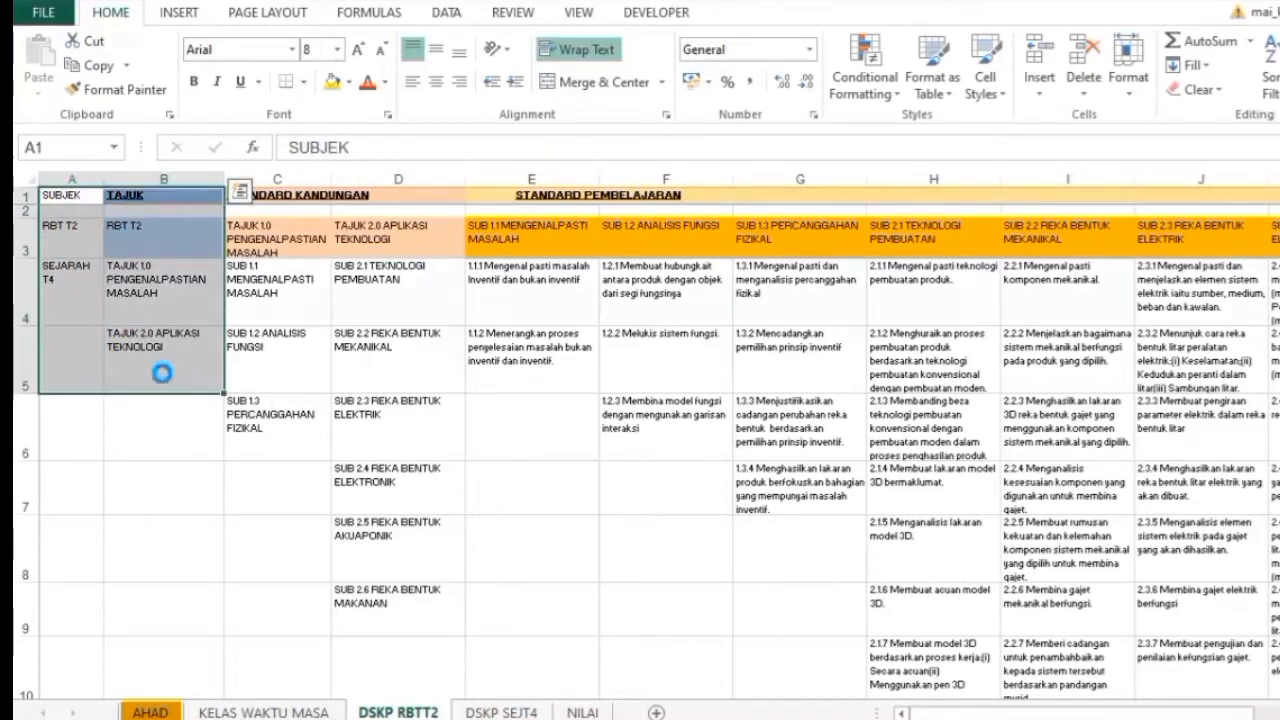
{"action": "key", "text": "ctrl+c"}
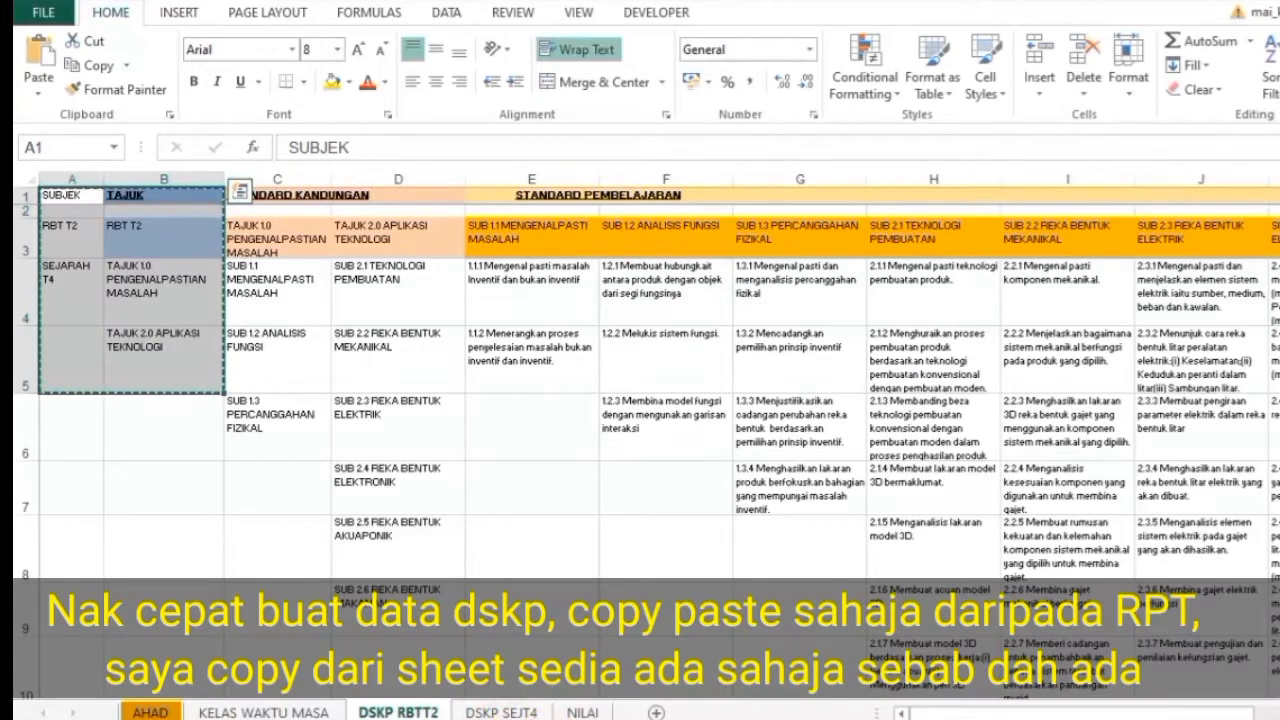
{"action": "key", "text": "ctrl+n"}
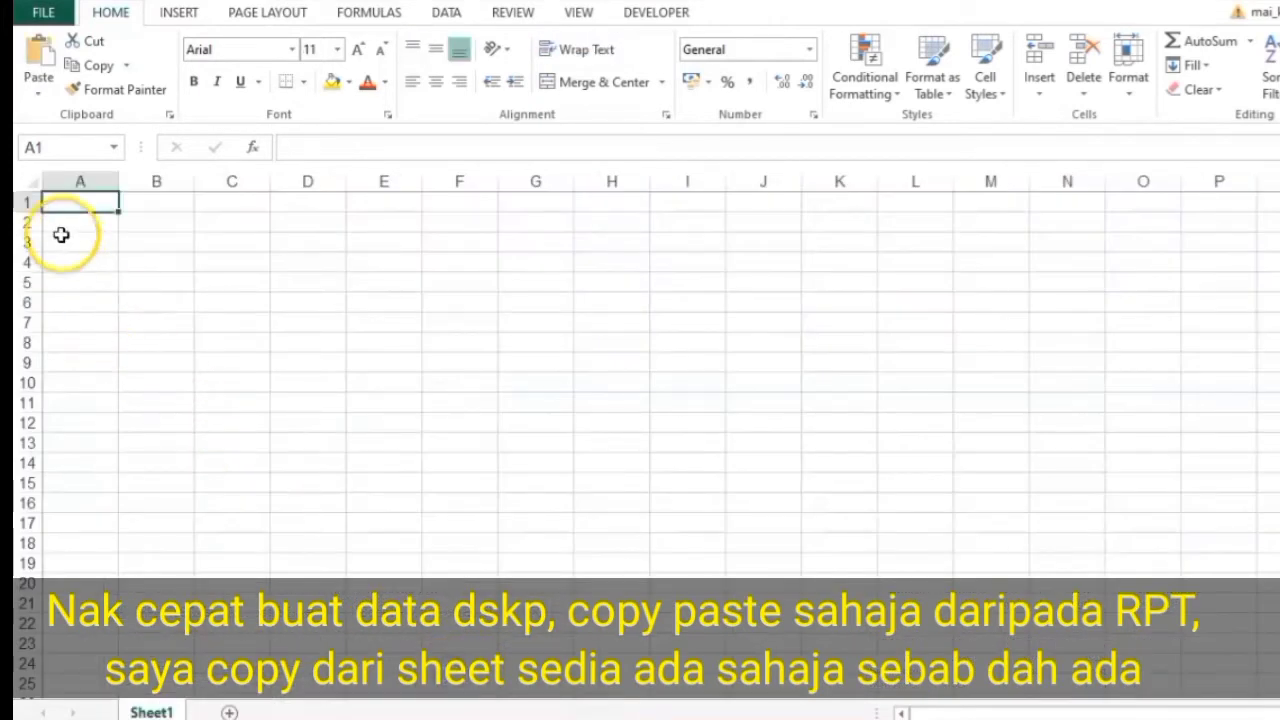
{"action": "key", "text": "ctrl+v"}
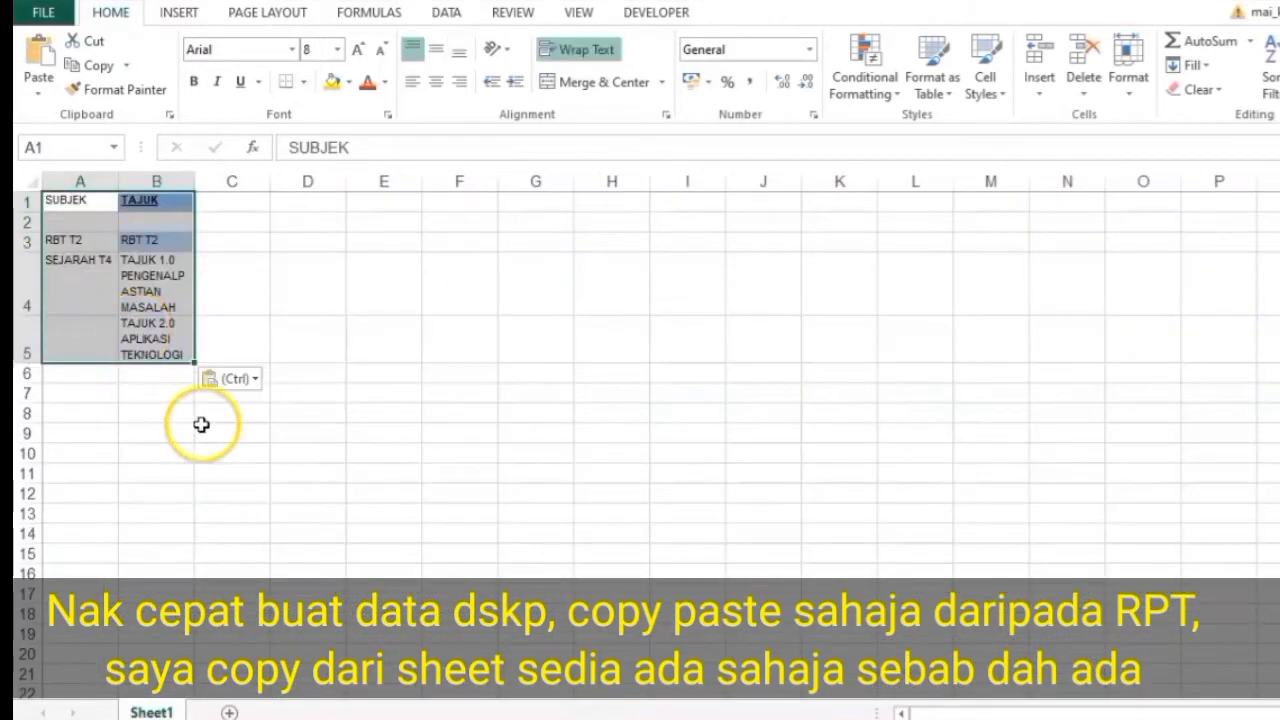
{"action": "left_click", "coordinate": [82, 255]}
{"action": "left_click_drag", "start_coordinate": [84, 242], "coordinate": [74, 286]}
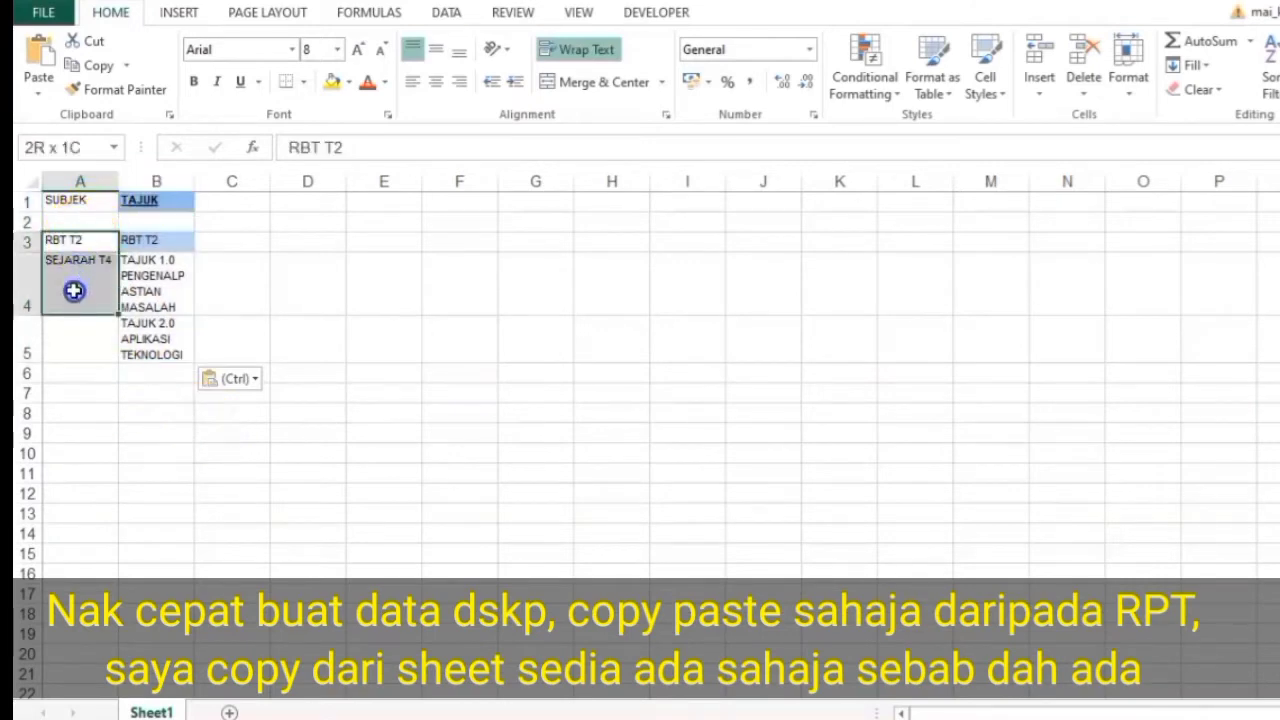
{"action": "left_click", "coordinate": [72, 150]}
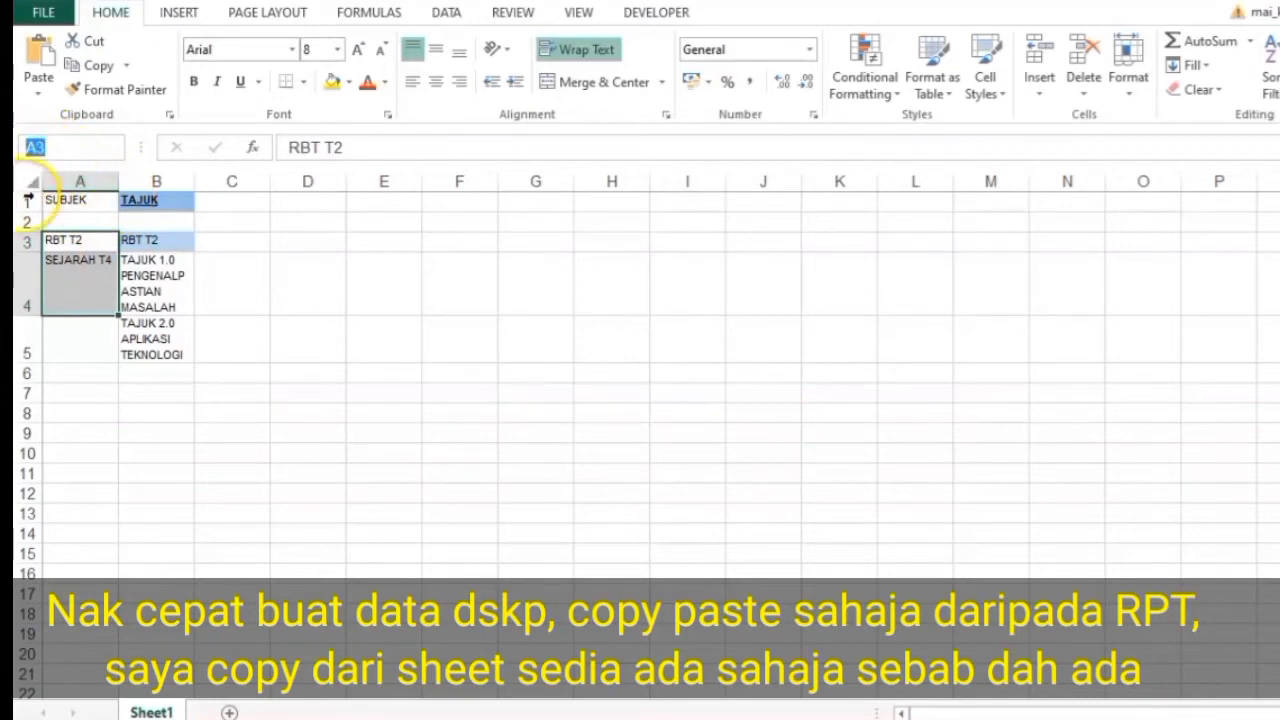
{"action": "left_click", "coordinate": [243, 378]}
{"action": "key", "text": "ctrl+v"}
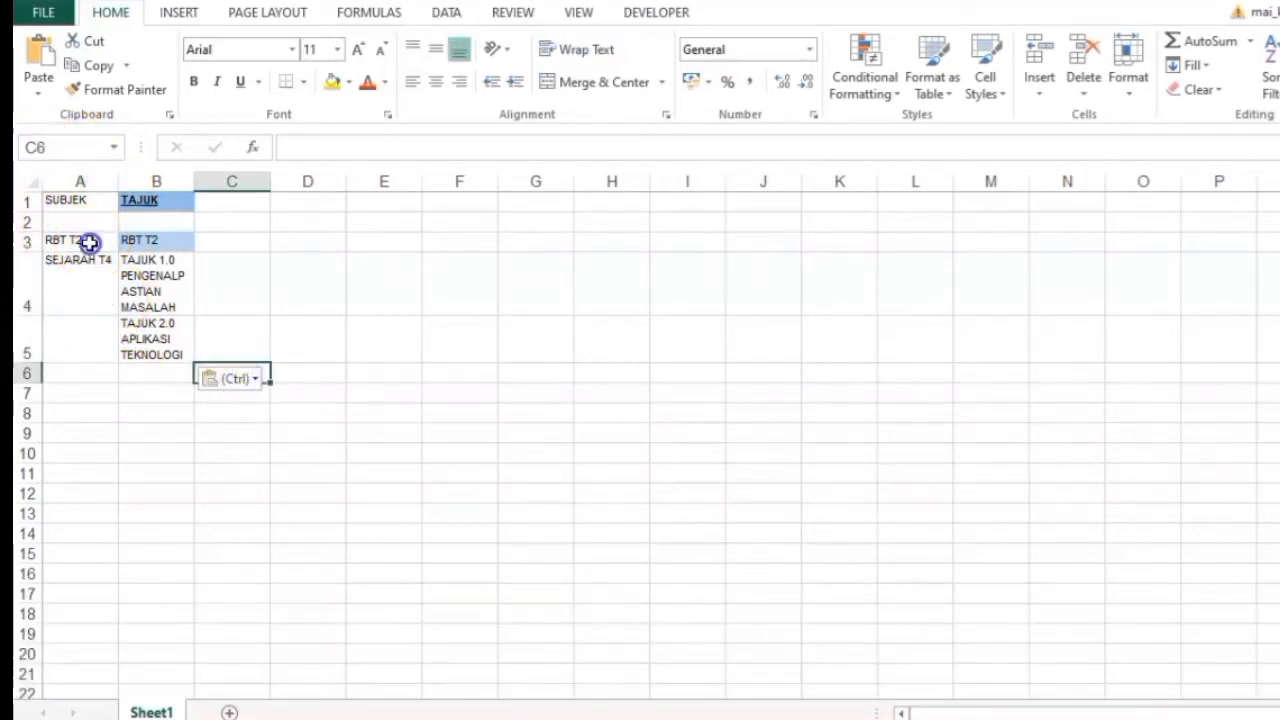
{"action": "left_click_drag", "start_coordinate": [90, 242], "coordinate": [94, 291]}
{"action": "left_click", "coordinate": [94, 331]}
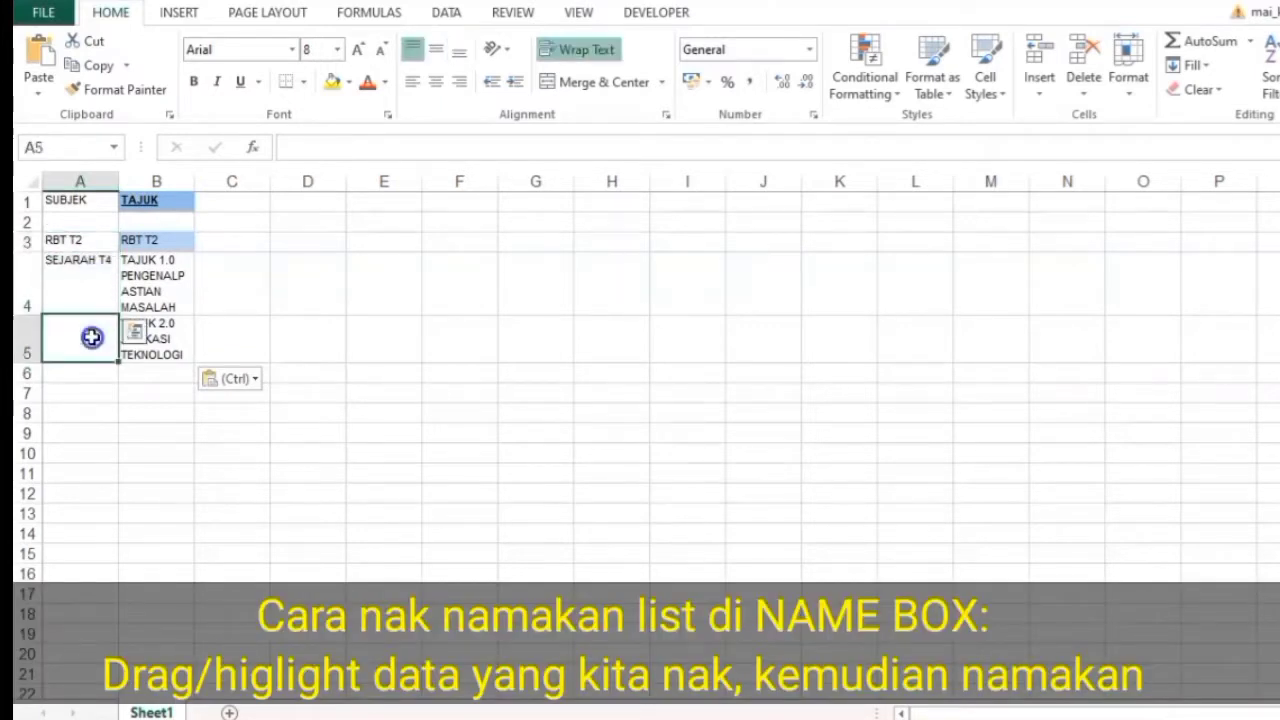
{"action": "left_click", "coordinate": [77, 393]}
- Name the subject list range A3:A4 subjek
{"action": "left_click_drag", "start_coordinate": [68, 242], "coordinate": [86, 309]}
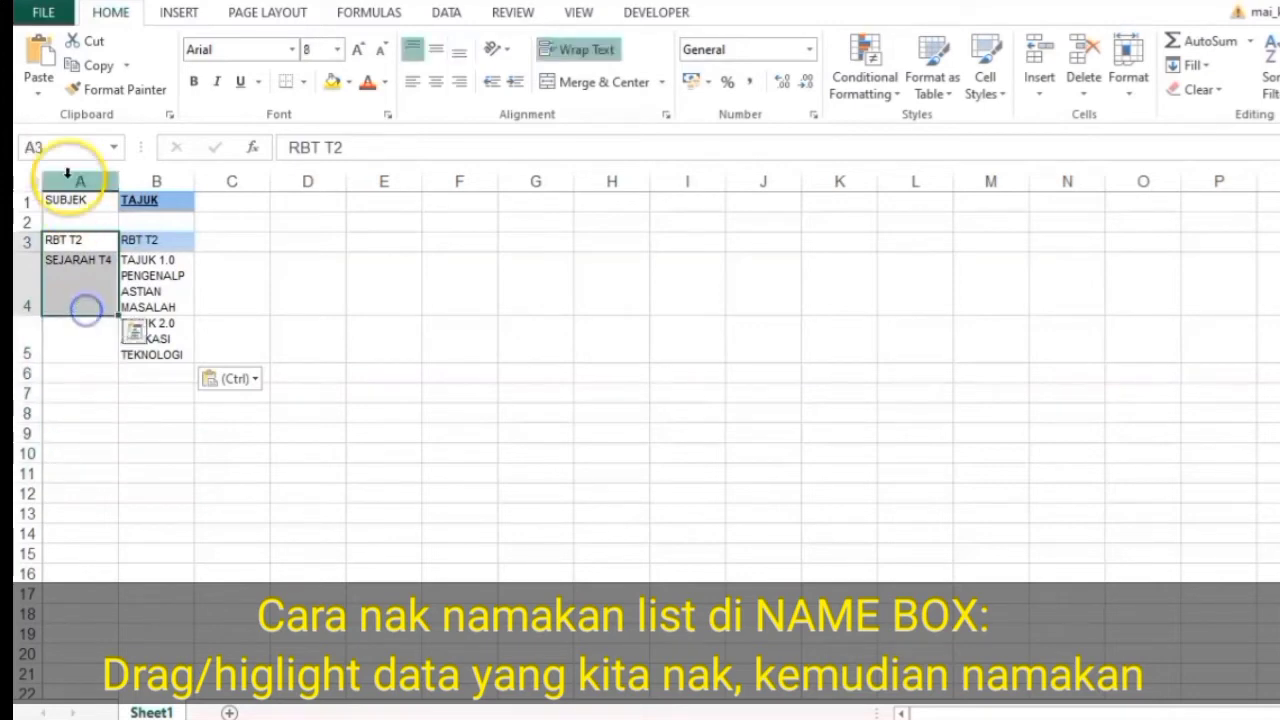
{"action": "left_click", "coordinate": [69, 148]}
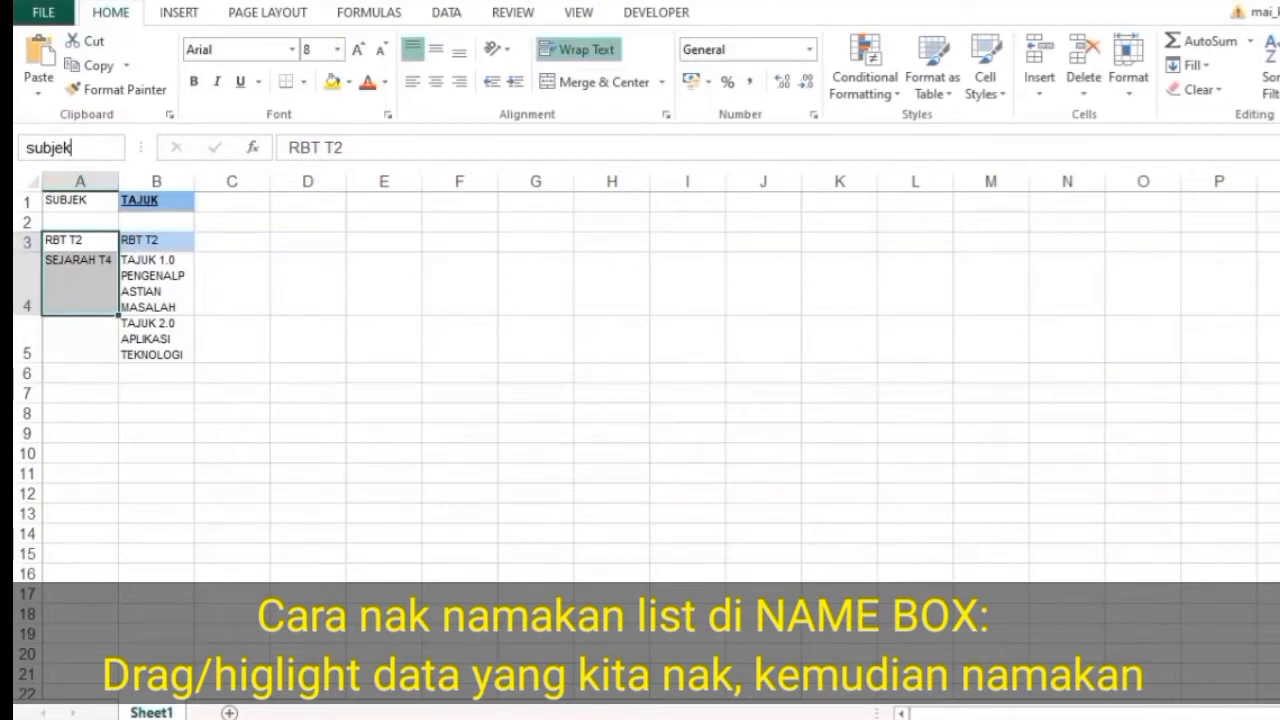
{"action": "key", "text": "Return"}
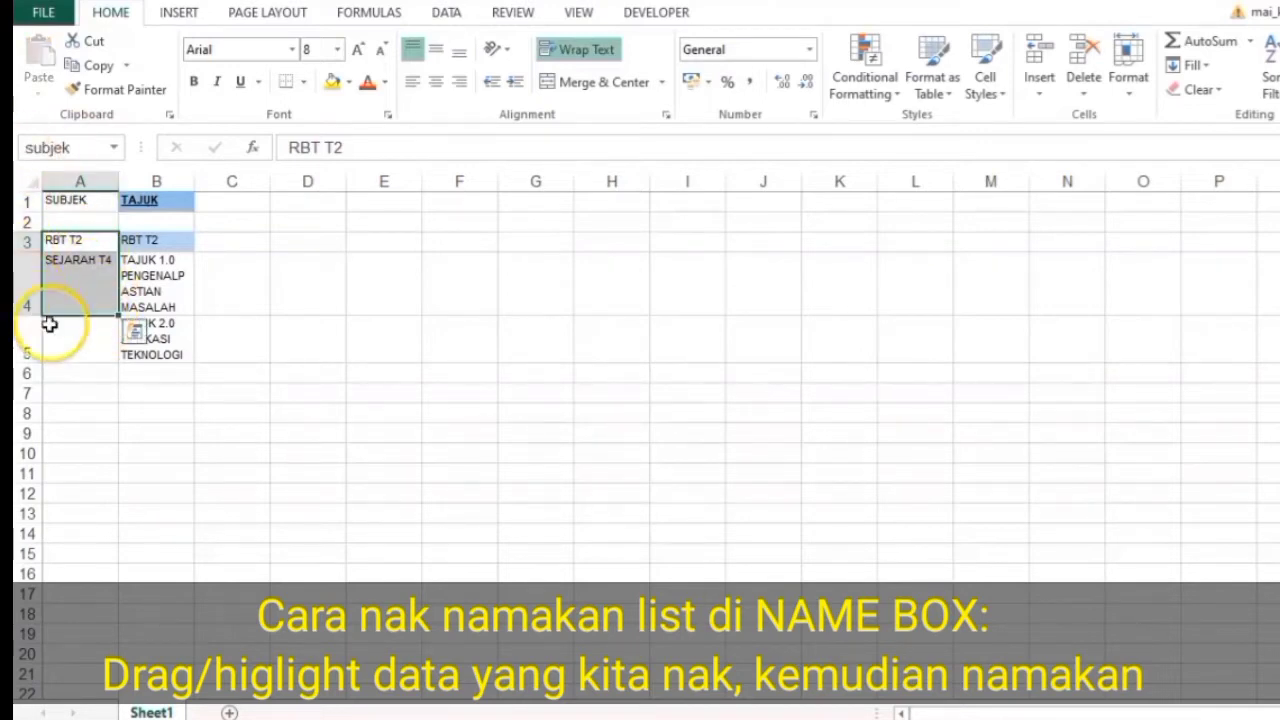
- Compare subject entry A3 with the topic heading in B3 and copy SEJARAH T4 from A4 to B16 as another topic heading
{"action": "left_click", "coordinate": [91, 243]}
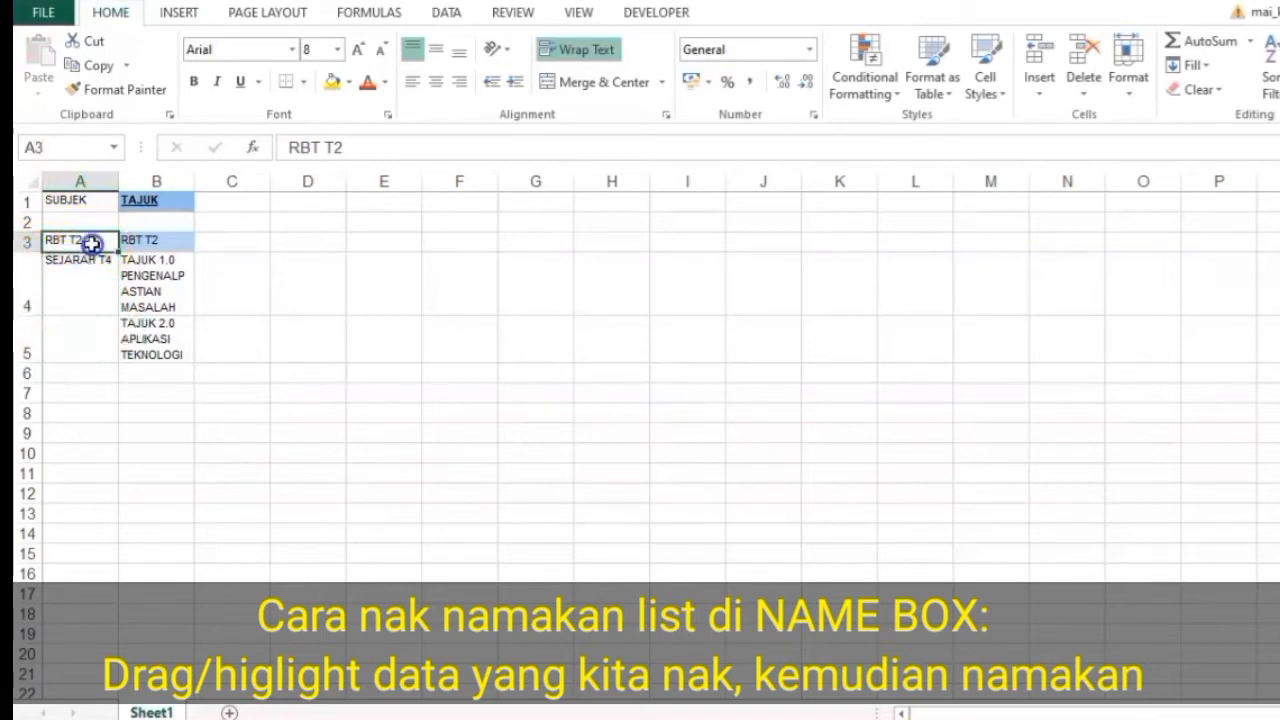
{"action": "left_click", "coordinate": [135, 245]}
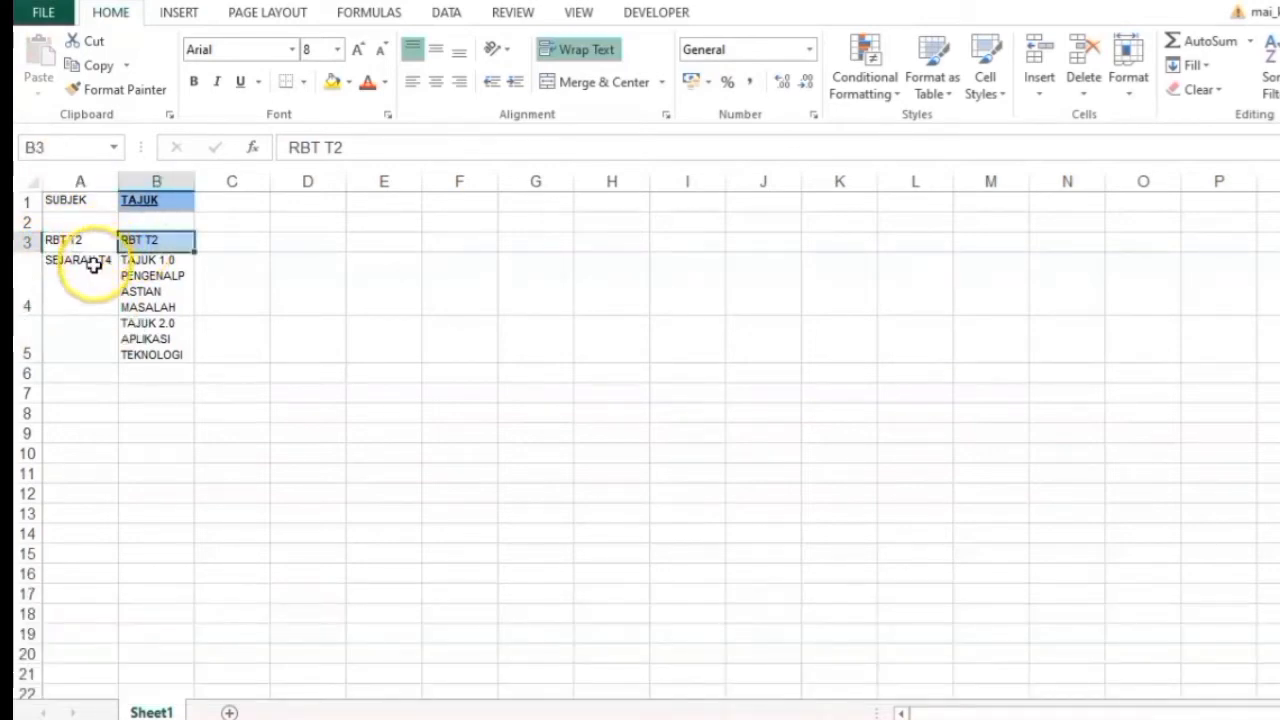
{"action": "left_click", "coordinate": [93, 264]}
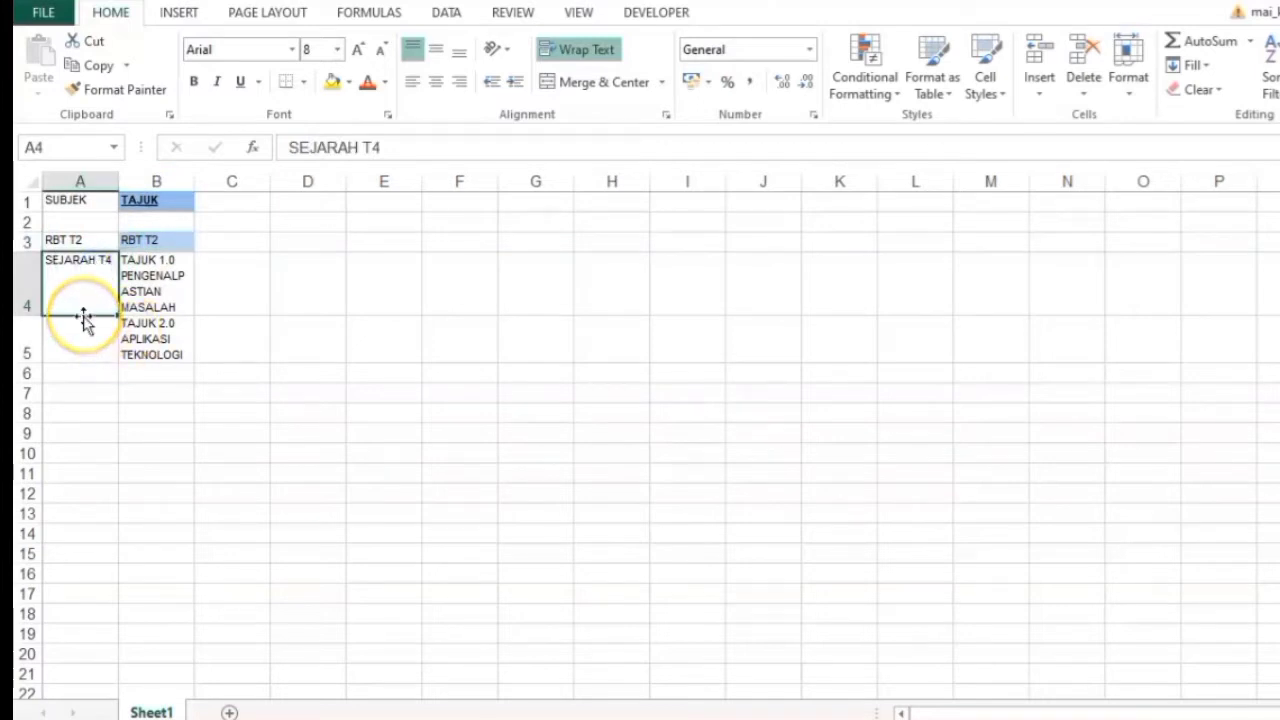
{"action": "key", "text": "ctrl+c"}
{"action": "left_click", "coordinate": [177, 574]}
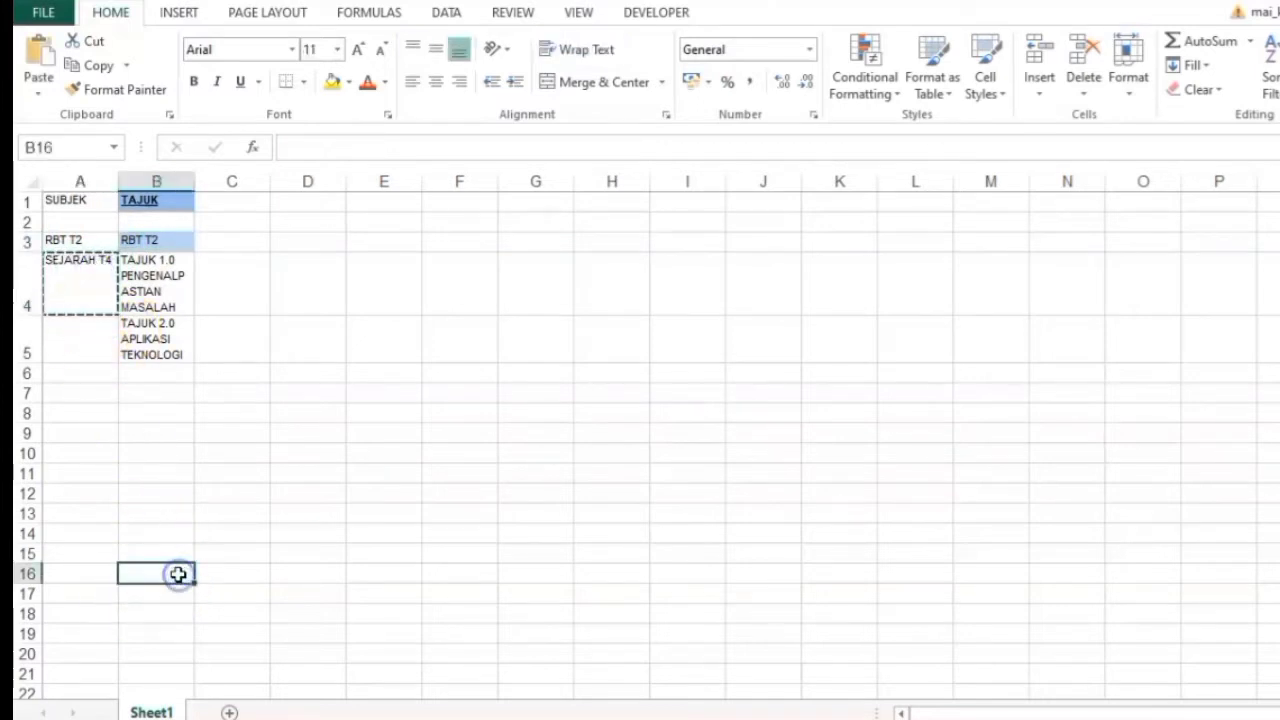
{"action": "key", "text": "ctrl+v"}
{"action": "left_click", "coordinate": [282, 512]}
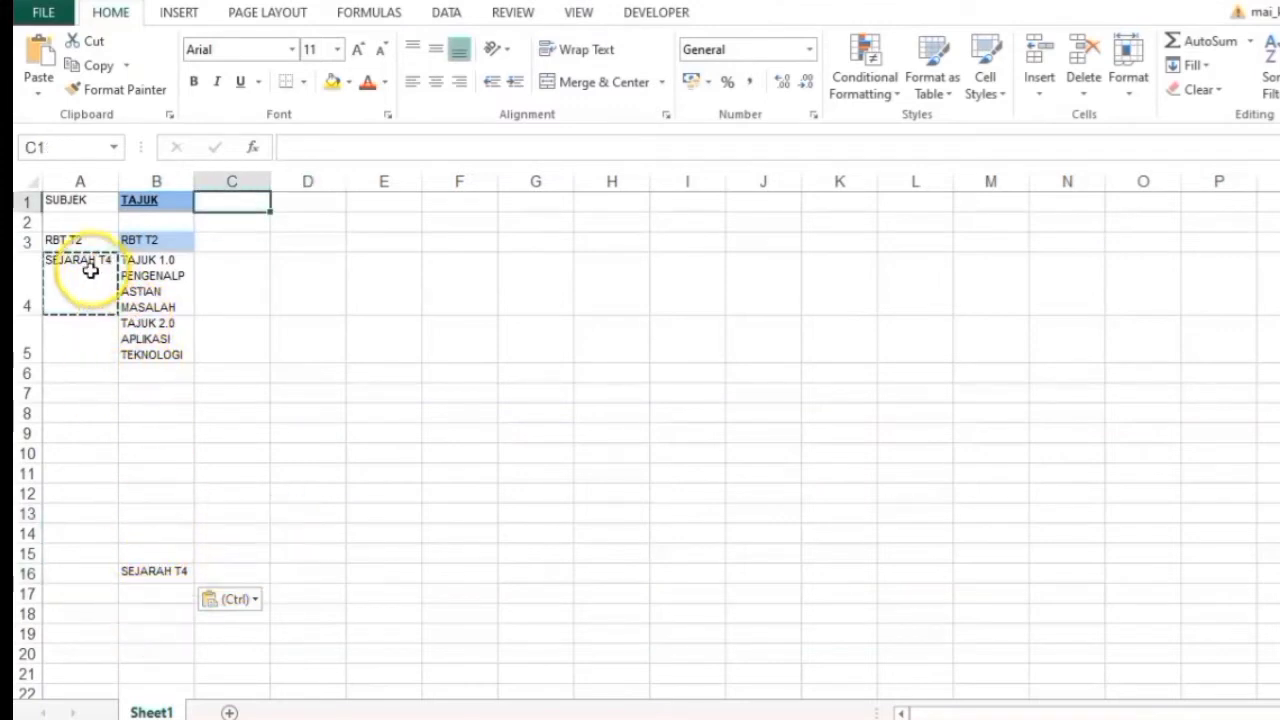
{"action": "left_click", "coordinate": [165, 240]}
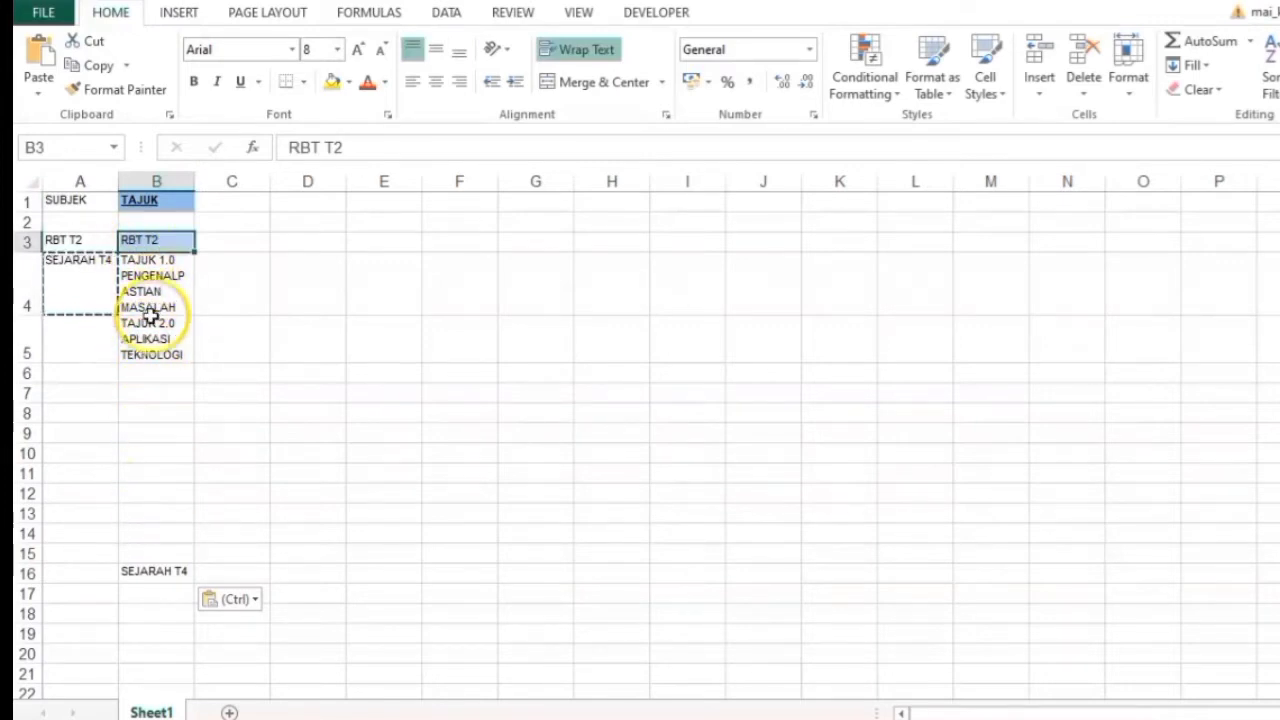
{"action": "left_click_drag", "start_coordinate": [150, 275], "coordinate": [150, 338]}
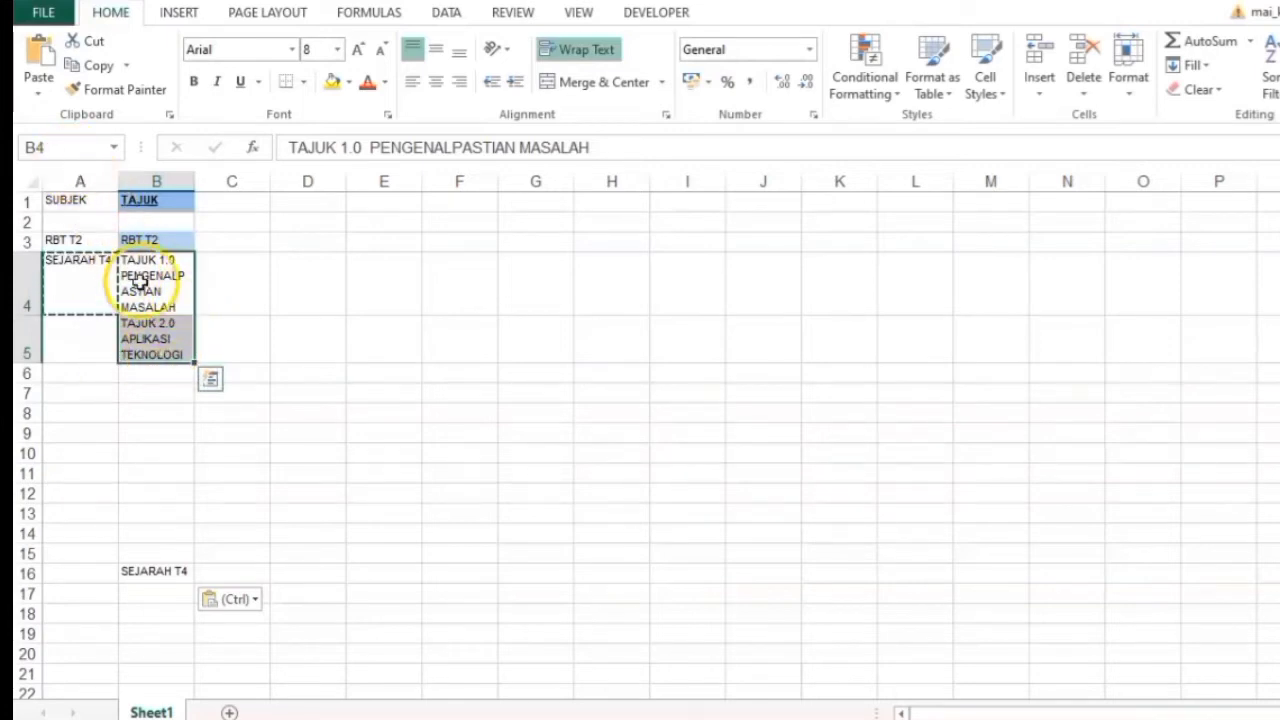
{"action": "left_click", "coordinate": [74, 150]}
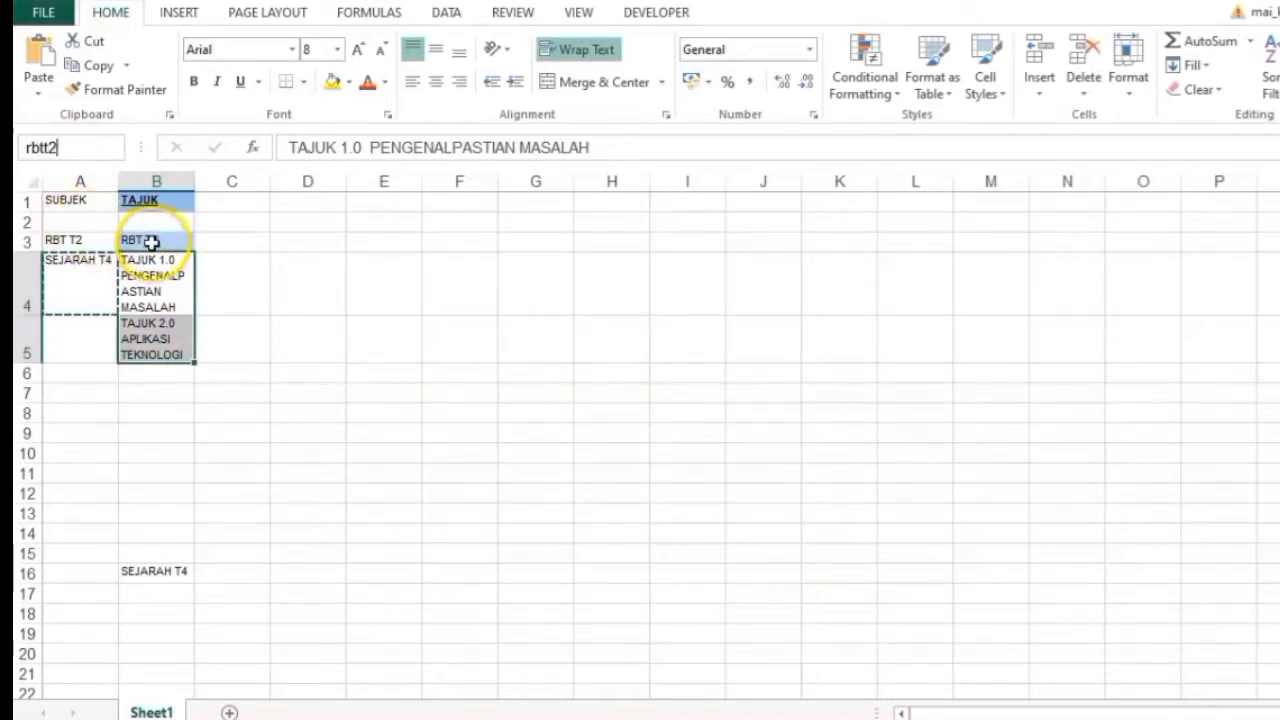
{"action": "left_click", "coordinate": [50, 148]}
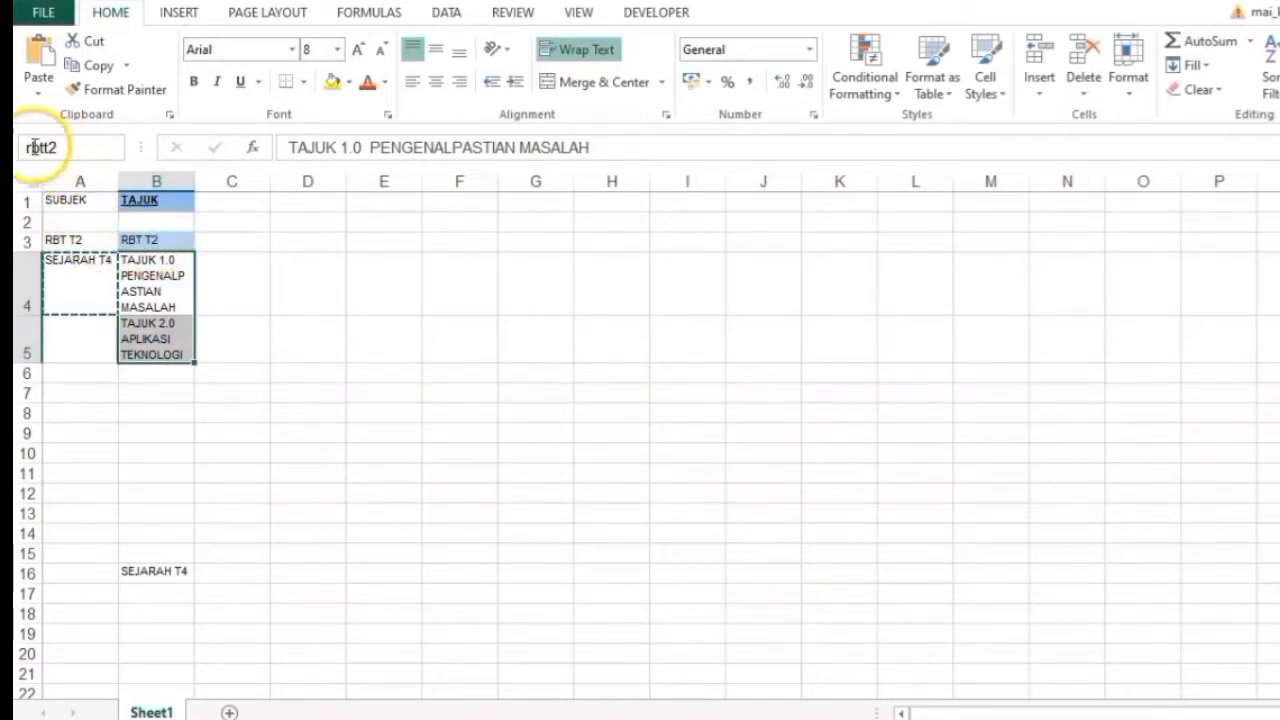
{"action": "key", "text": "BackSpace"}
{"action": "type", "text": "4"}
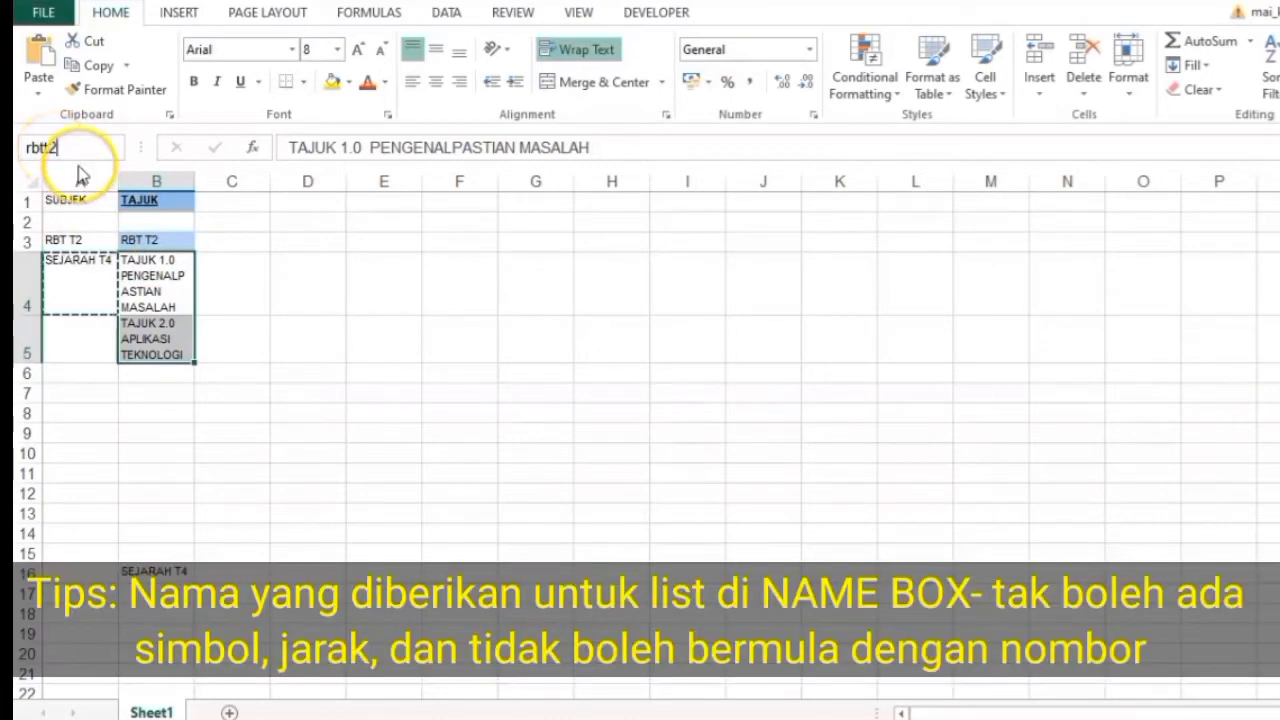
{"action": "key", "text": "alt"}
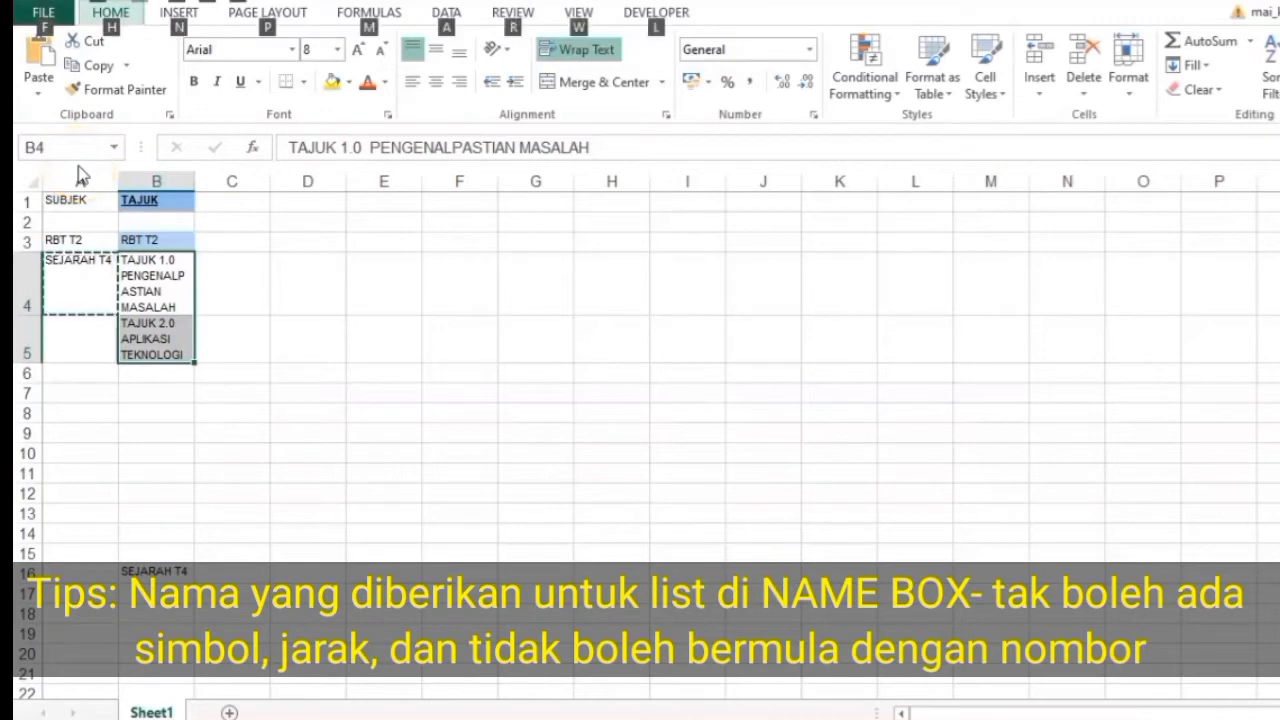
- Try to name the topic list range B4:B5 RBT T2, with a space in the name
{"action": "left_click", "coordinate": [172, 286]}
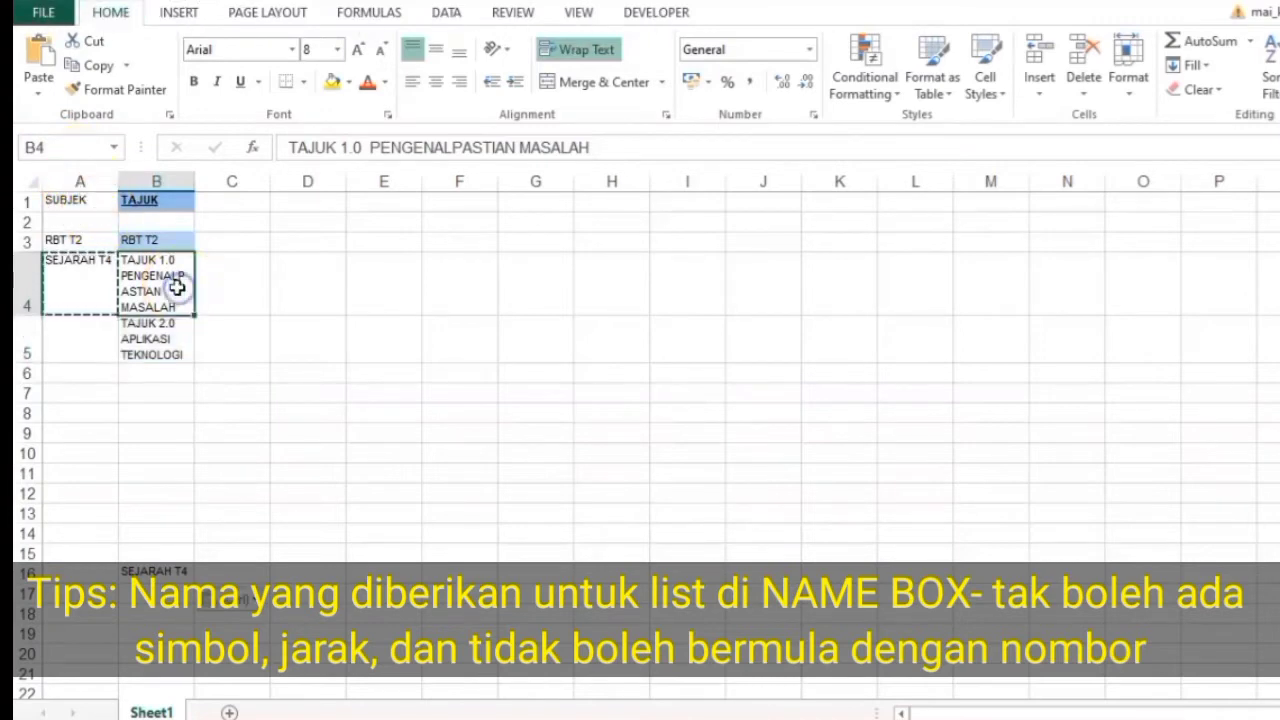
{"action": "left_click_drag", "start_coordinate": [165, 318], "coordinate": [164, 330]}
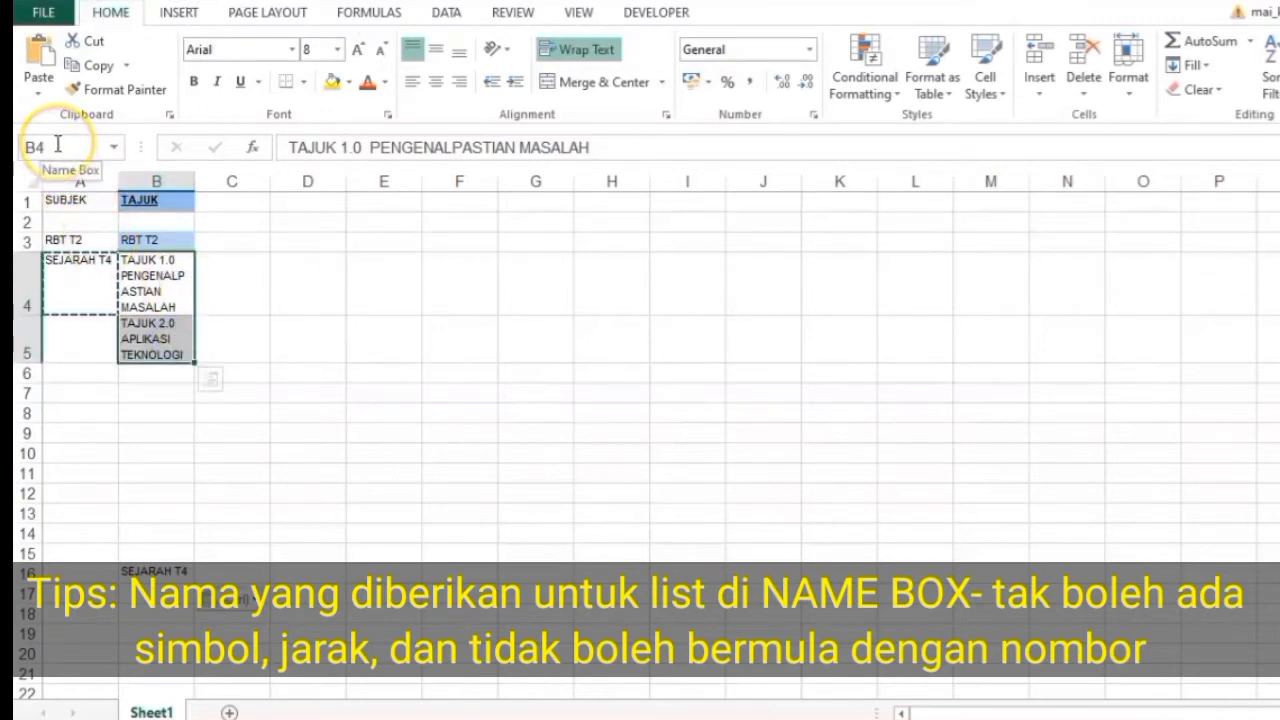
{"action": "left_click", "coordinate": [58, 145]}
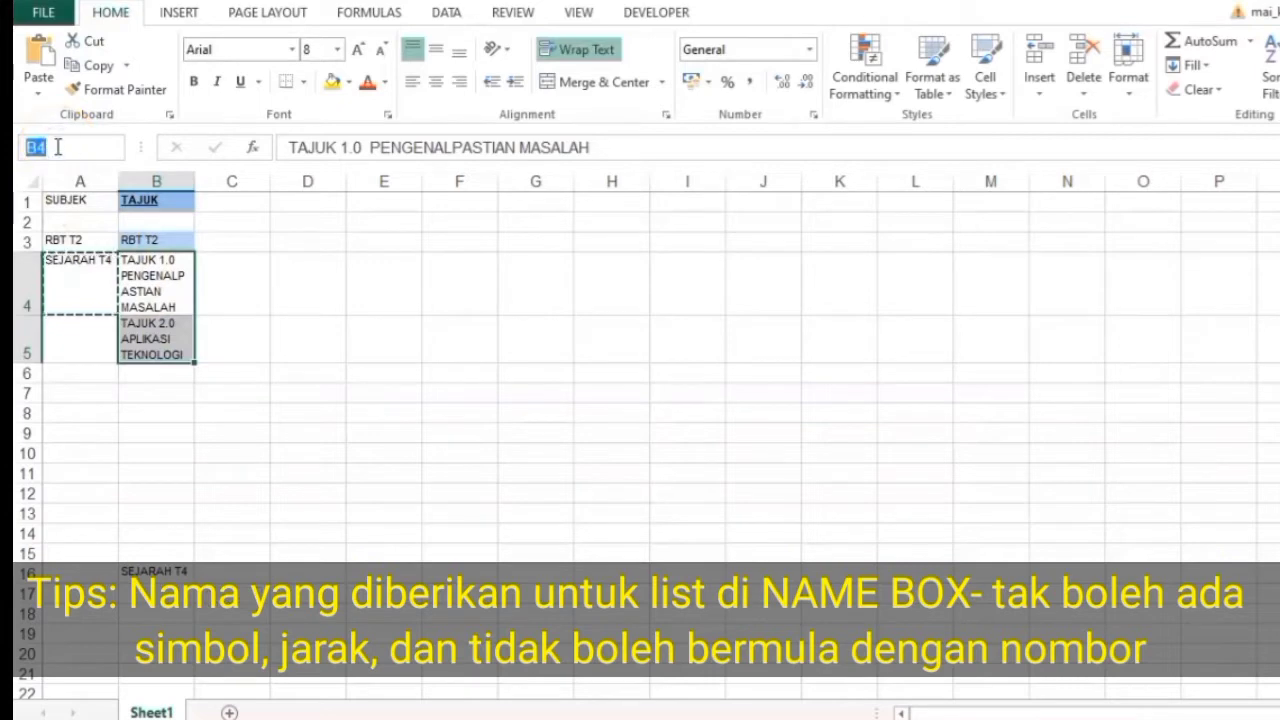
{"action": "key", "text": "Caps_Lock"}
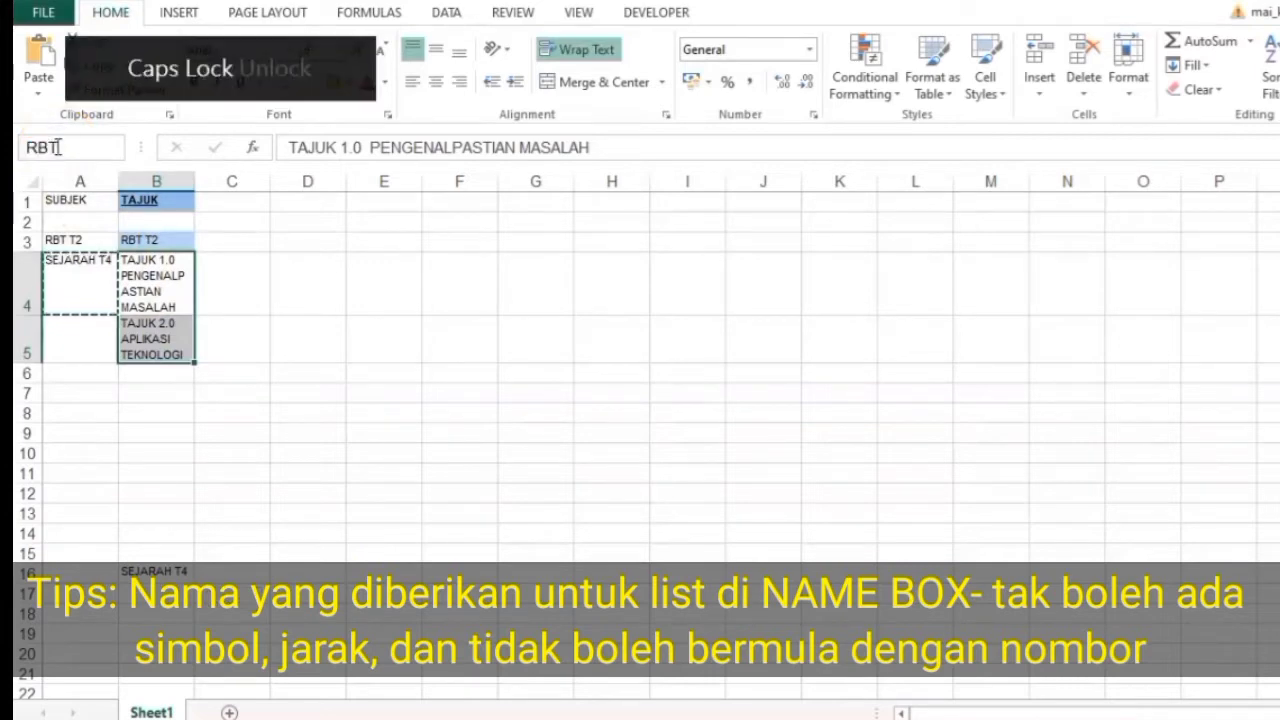
{"action": "type", "text": "RBTT2"}
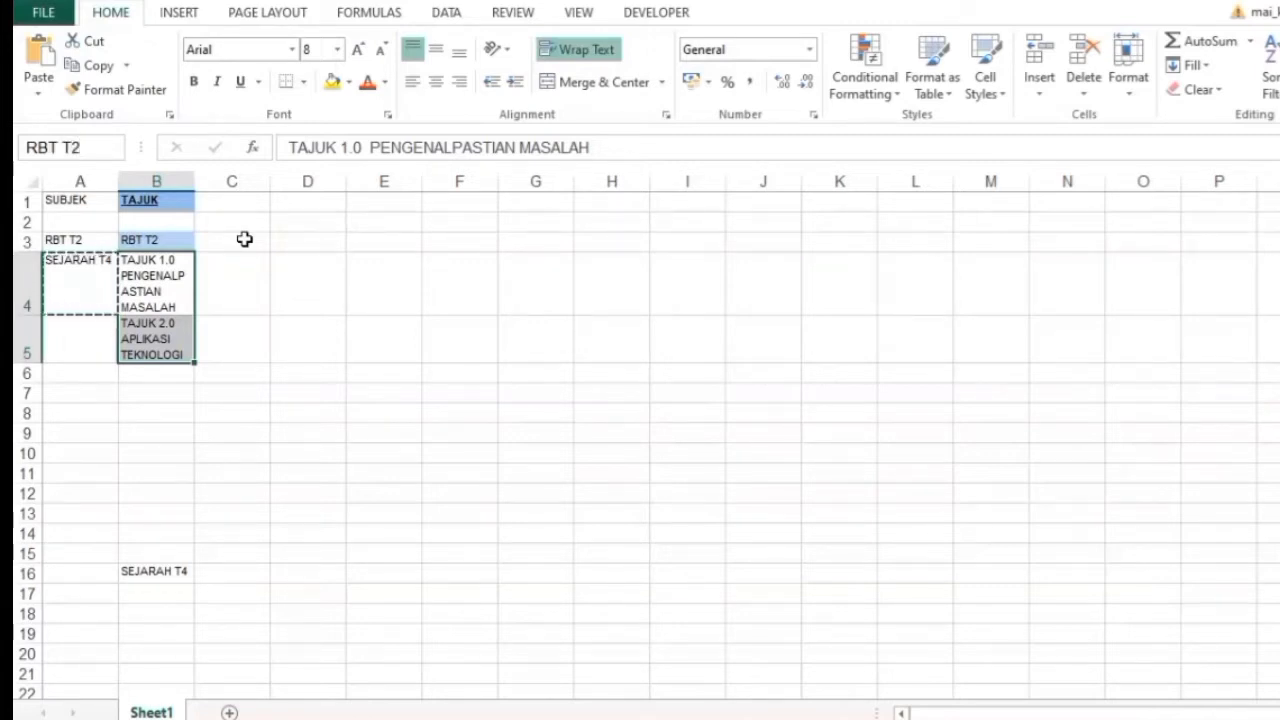
{"action": "key", "text": "Return"}
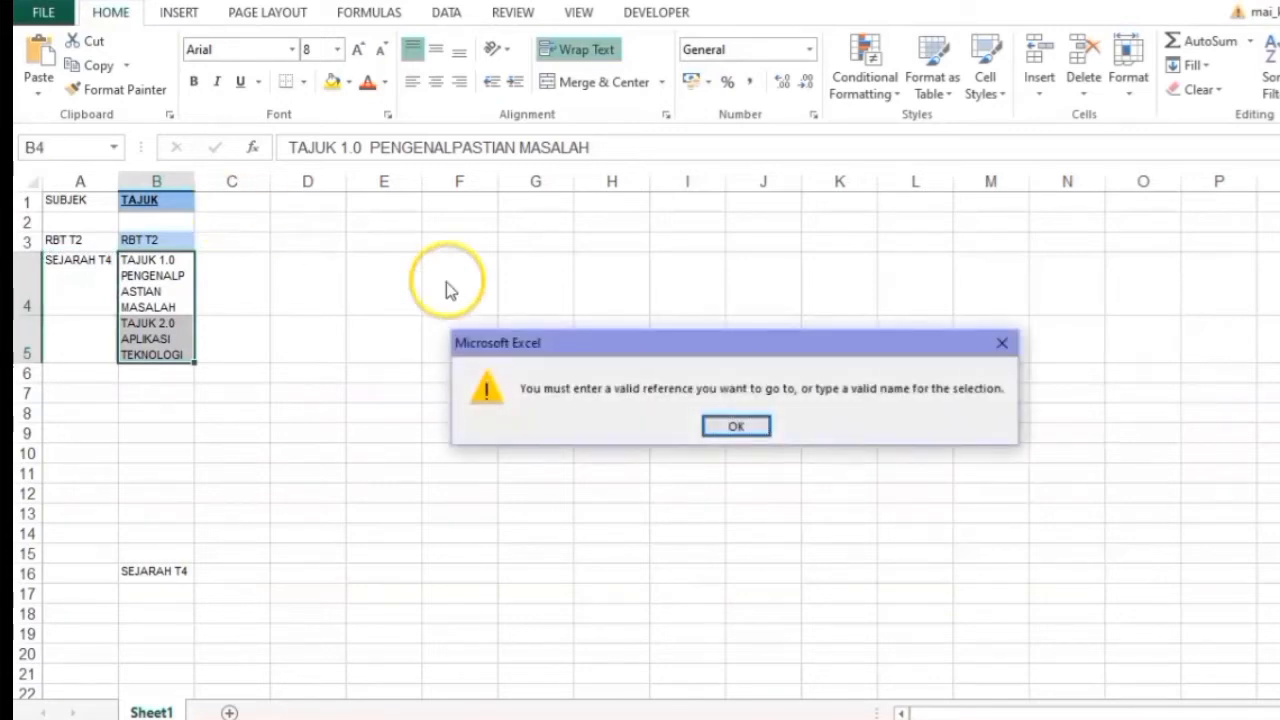
{"action": "left_click", "coordinate": [758, 427]}
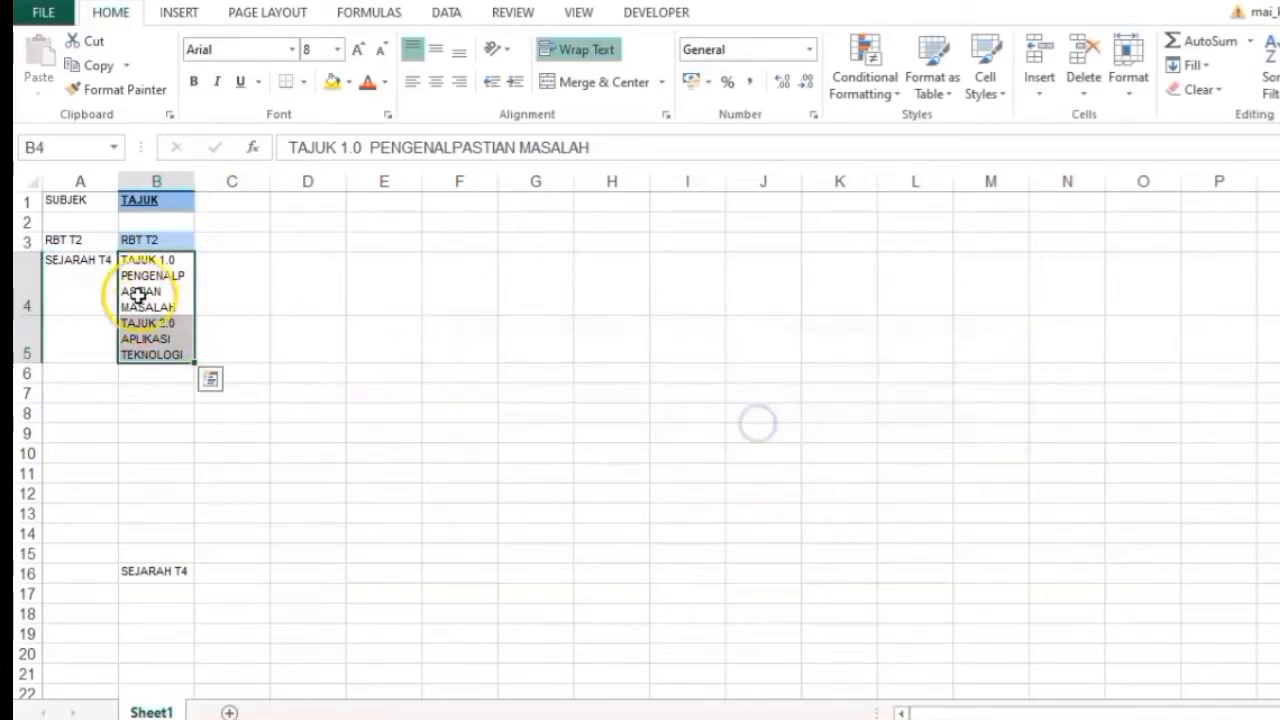
- Enter RBTT2, without a space, as the range name for the topic list B4:B5
{"action": "left_click", "coordinate": [80, 147]}
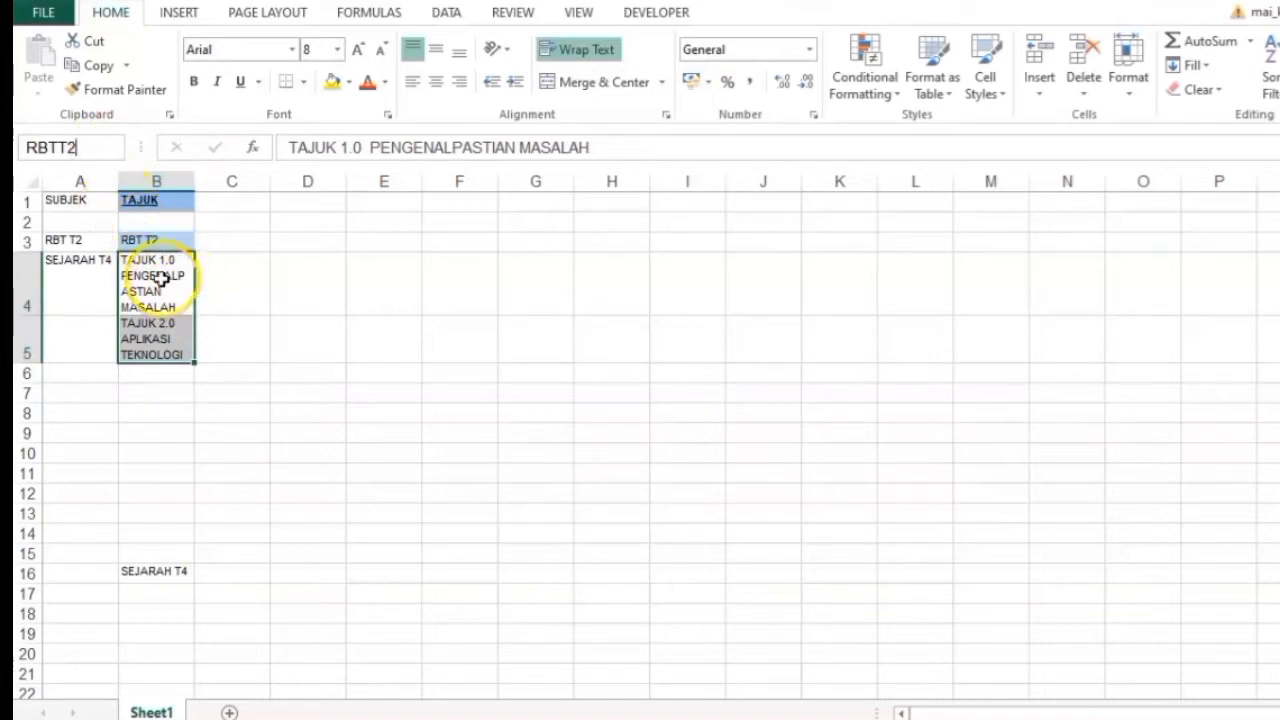
{"action": "left_click", "coordinate": [169, 326]}
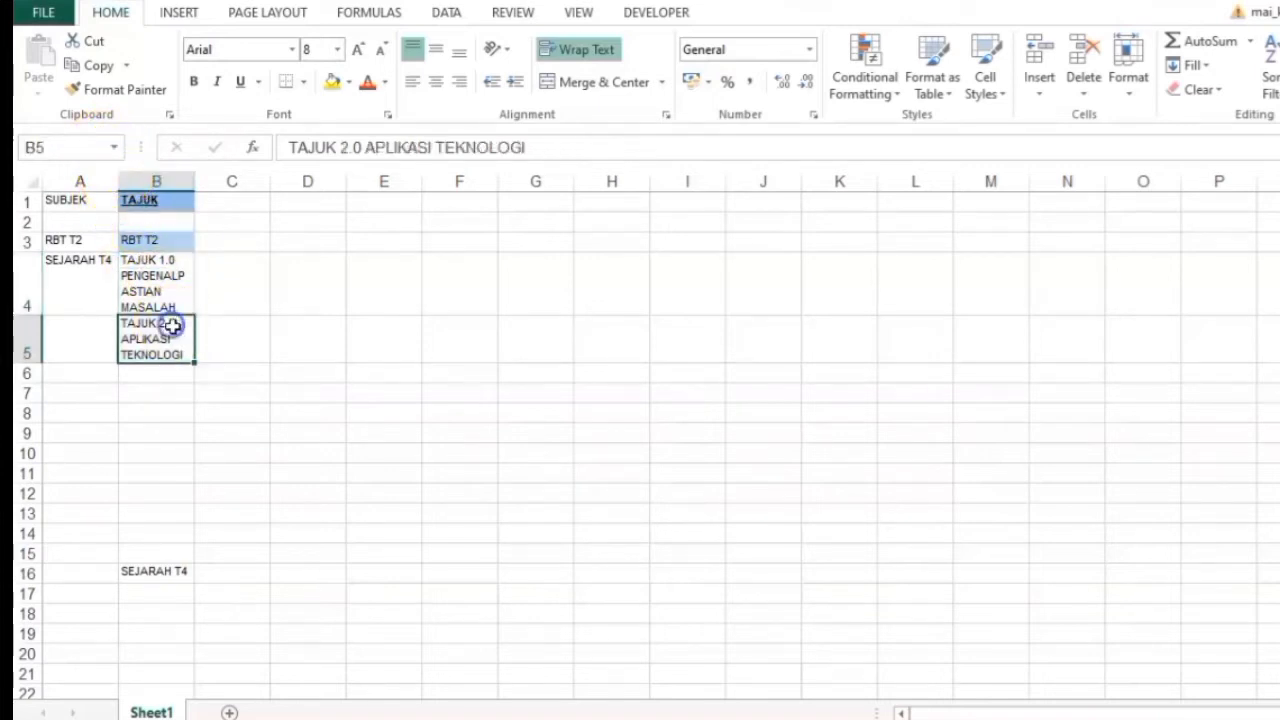
- Remove the word TAJUK from the topic in B4 so that its text starts with 1.0
{"action": "left_click", "coordinate": [150, 262]}
{"action": "double_click", "coordinate": [157, 261]}
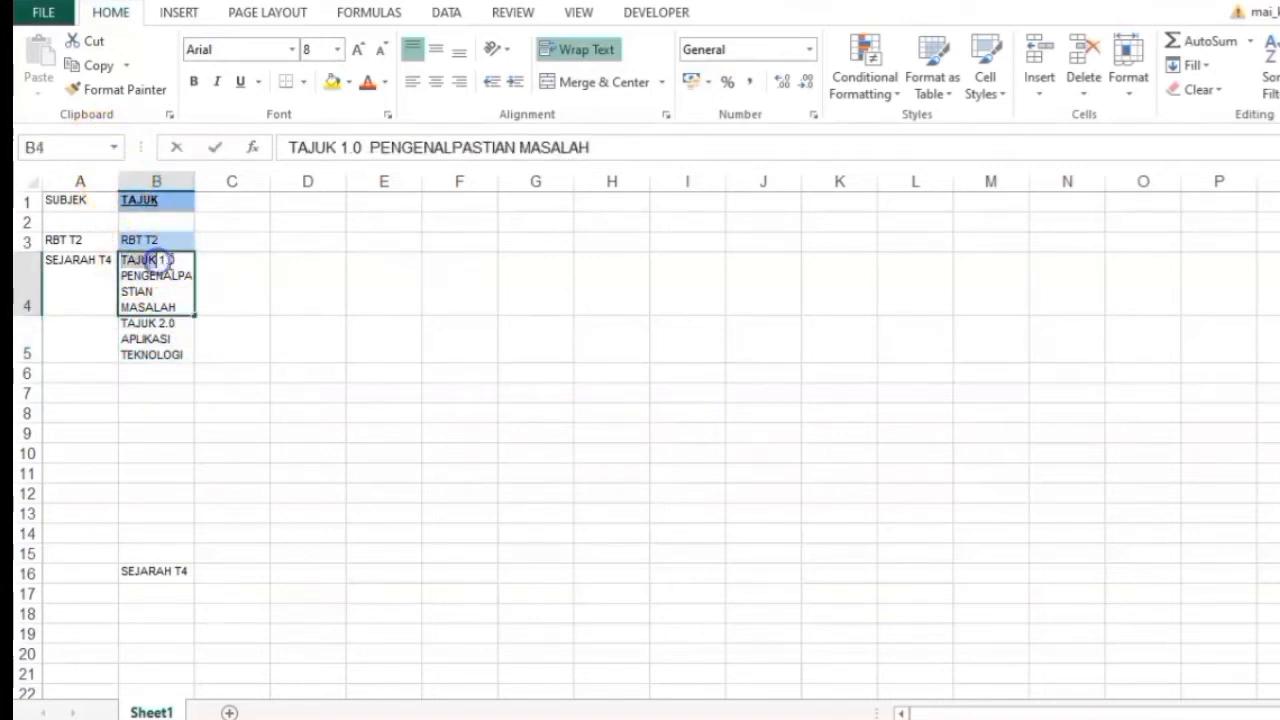
{"action": "double_click", "coordinate": [160, 261]}
{"action": "key", "text": "BackSpace"}
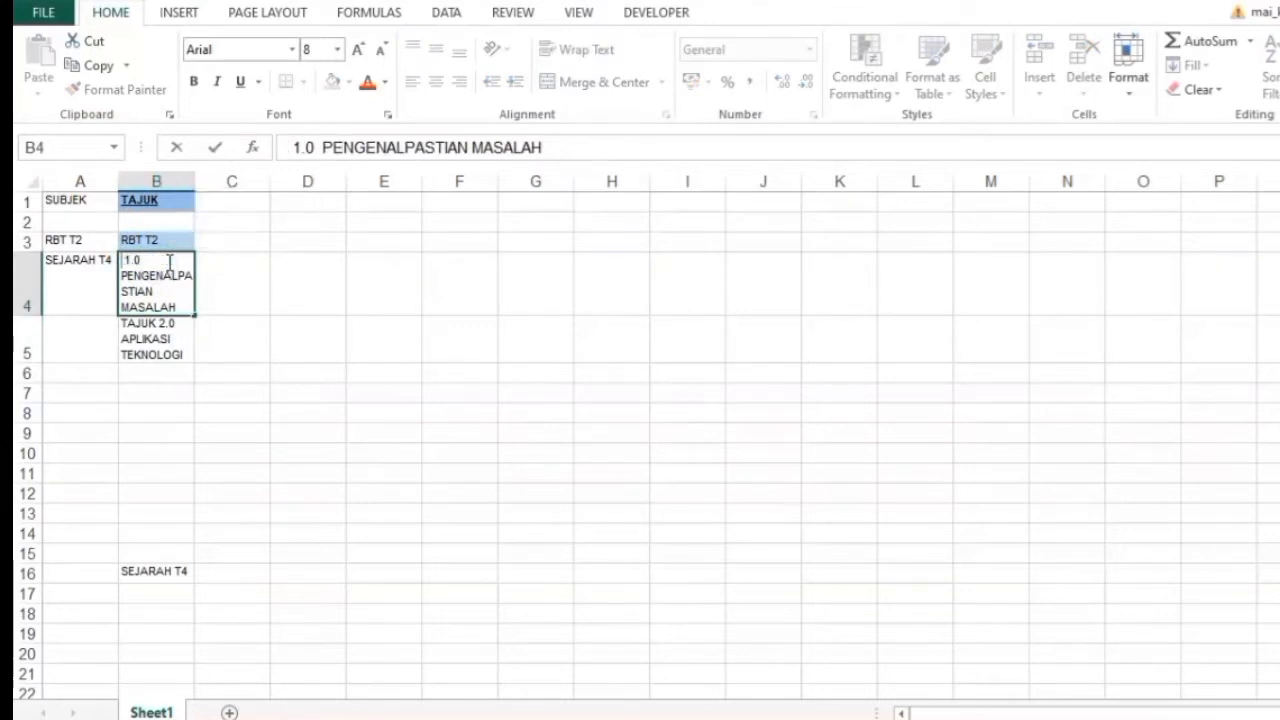
{"action": "key", "text": "Delete"}
{"action": "key", "text": "Return"}
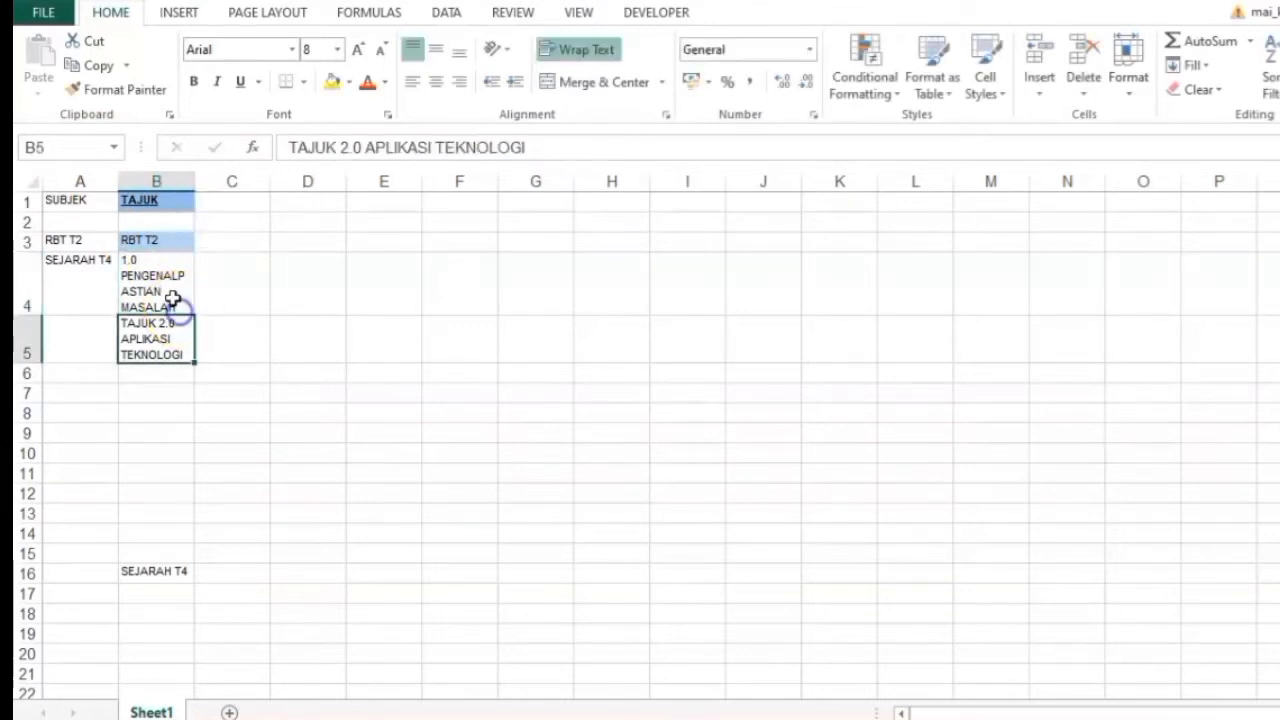
- Try to name the topic list range B4:B5 after the topic in B4, starting with its number
{"action": "left_click", "coordinate": [173, 299]}
{"action": "left_click_drag", "start_coordinate": [154, 260], "coordinate": [152, 345]}
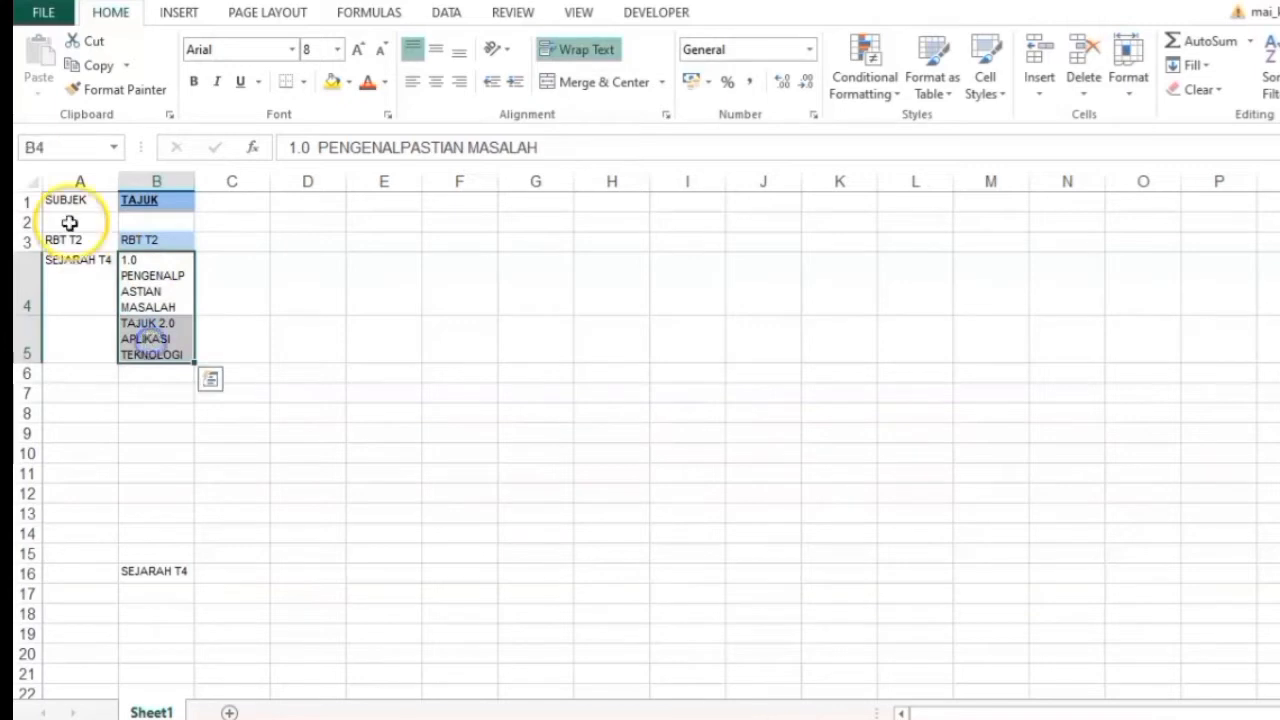
{"action": "left_click", "coordinate": [50, 147]}
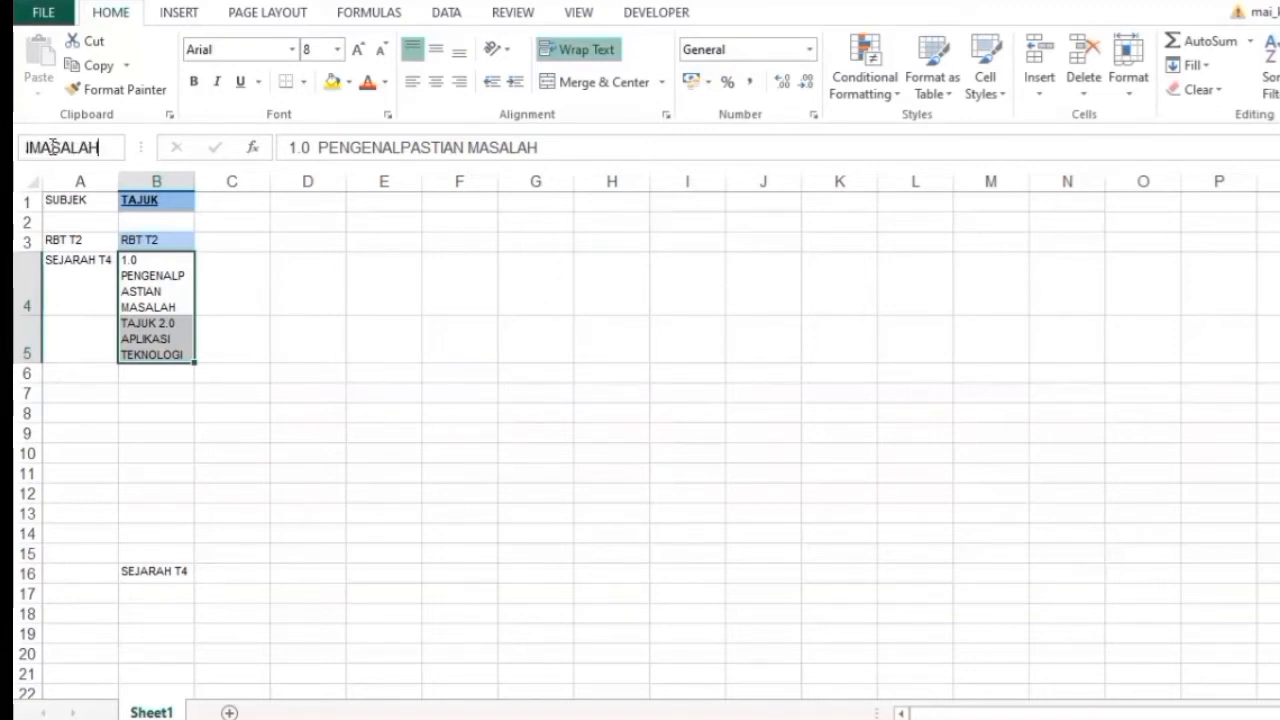
{"action": "key", "text": "Return"}
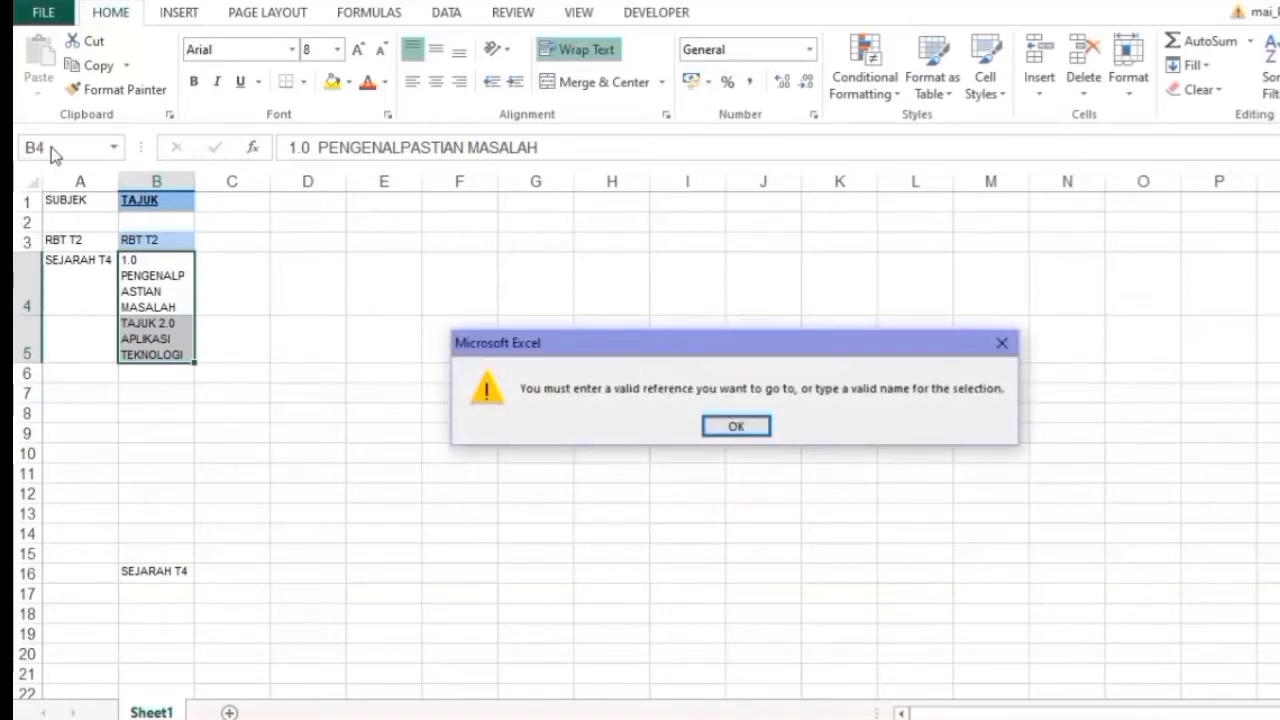
{"action": "left_click", "coordinate": [747, 434]}
- Restore the word TAJUK at the start of the topic in B4
{"action": "double_click", "coordinate": [133, 270]}
{"action": "type", "text": "TAJUK"}
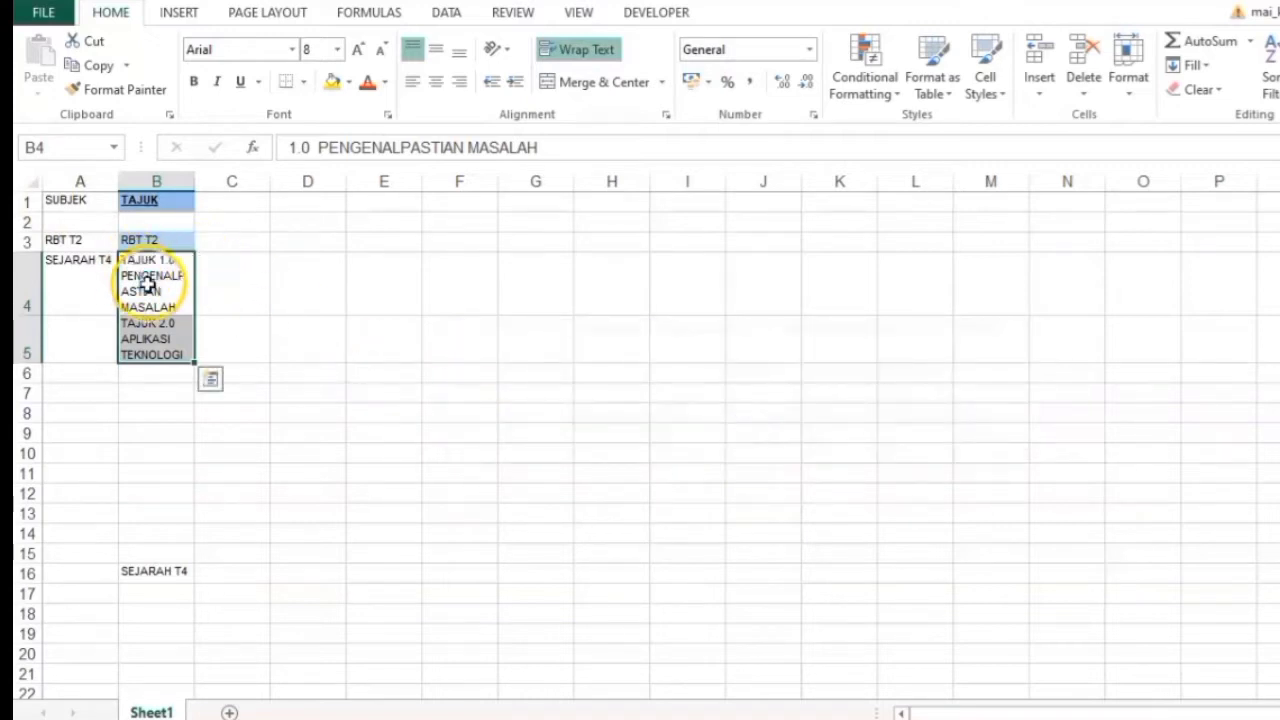
{"action": "left_click", "coordinate": [246, 354]}
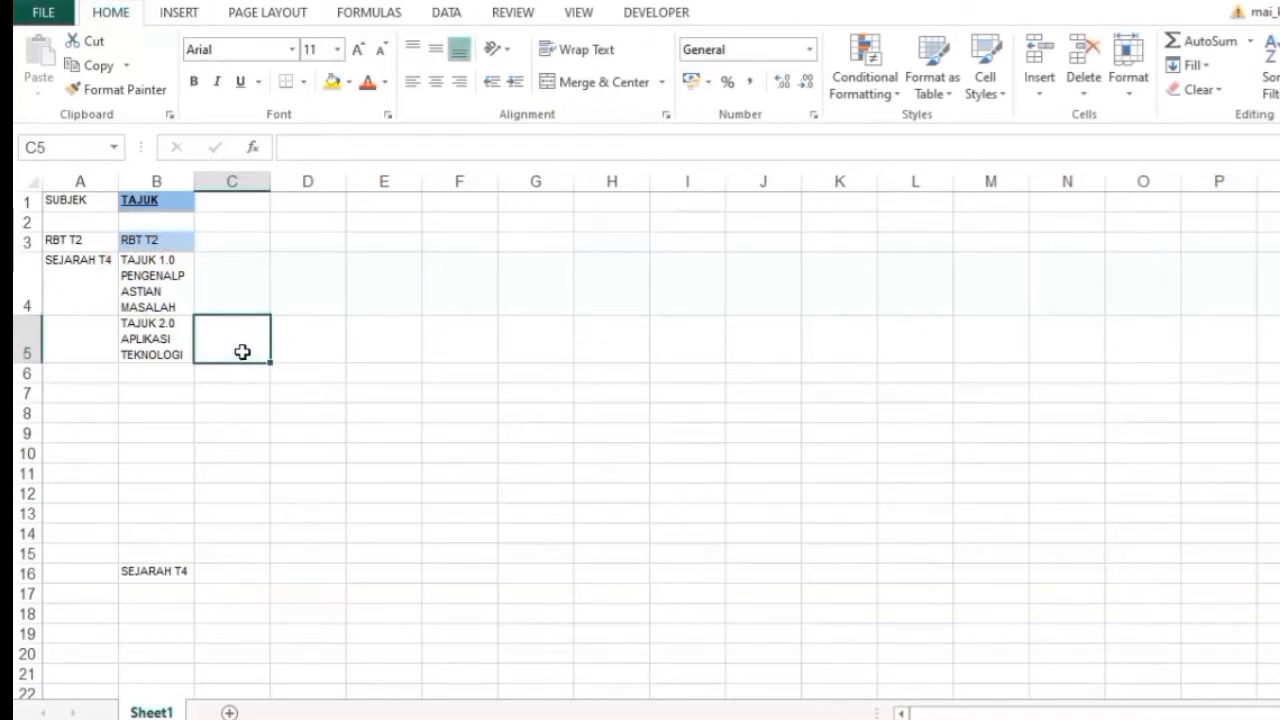
- Name the topic list range B4:B5 RBTT2
{"action": "left_click_drag", "start_coordinate": [168, 290], "coordinate": [163, 345]}
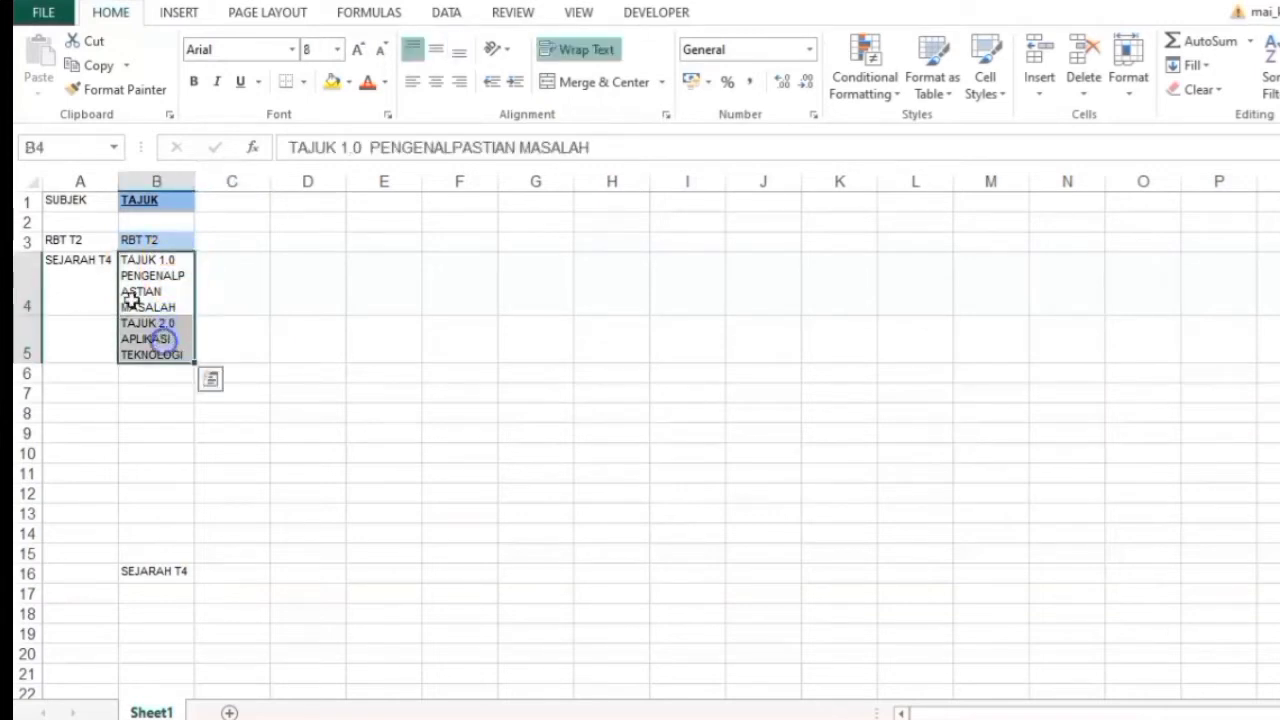
{"action": "left_click", "coordinate": [50, 148]}
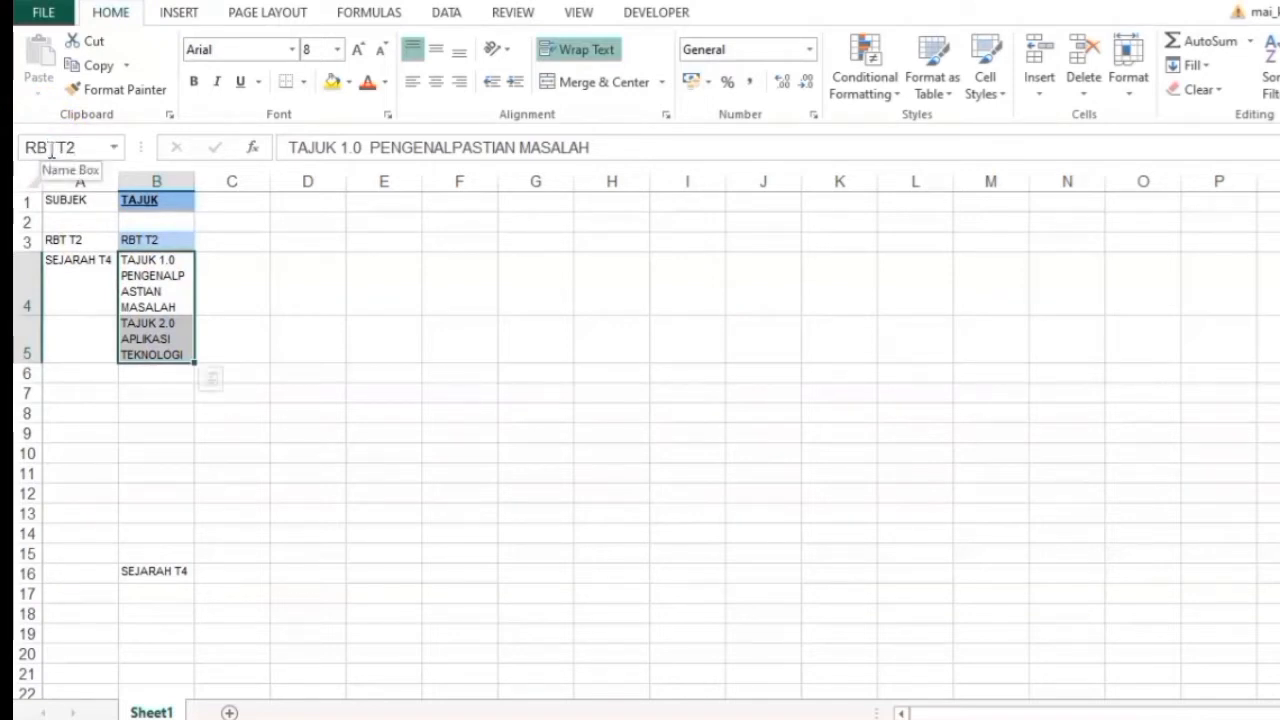
{"action": "left_click", "coordinate": [236, 374]}
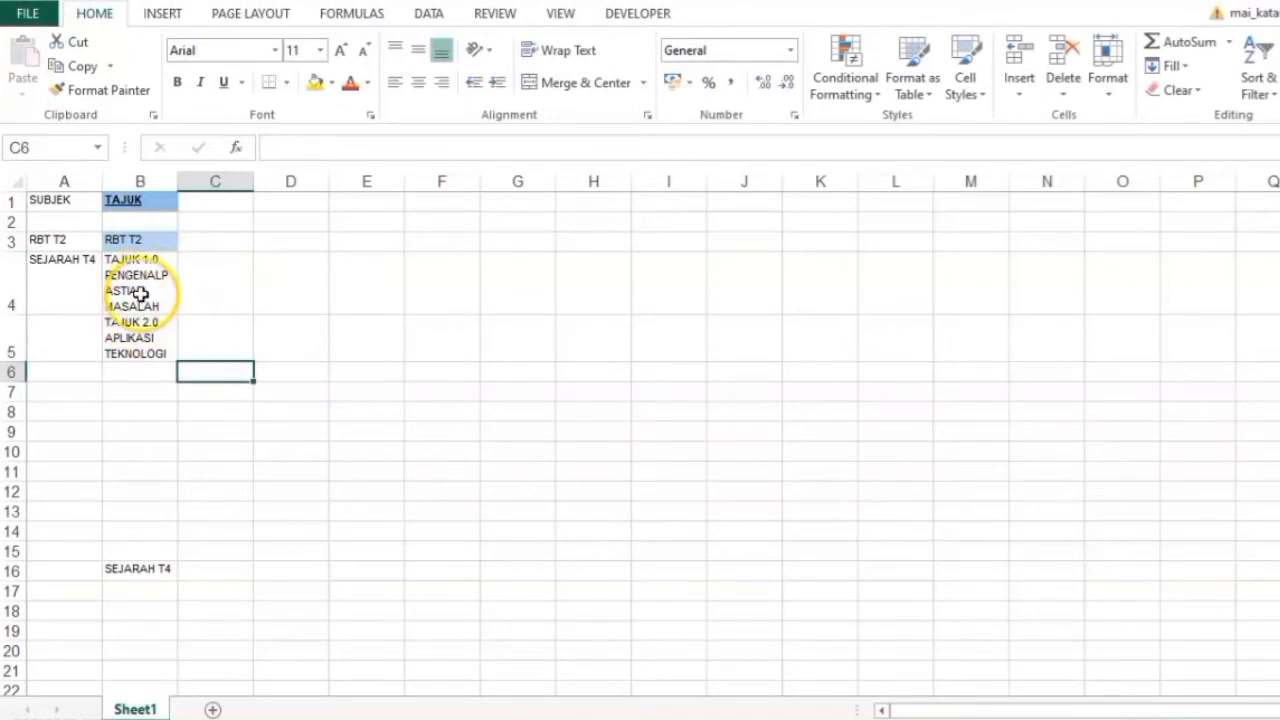
- Copy the topic list B4:B5 with C3 as target, and examine how the DSKP RBTT2 sheet repeats the topics as column headings
{"action": "left_click_drag", "start_coordinate": [146, 266], "coordinate": [146, 340]}
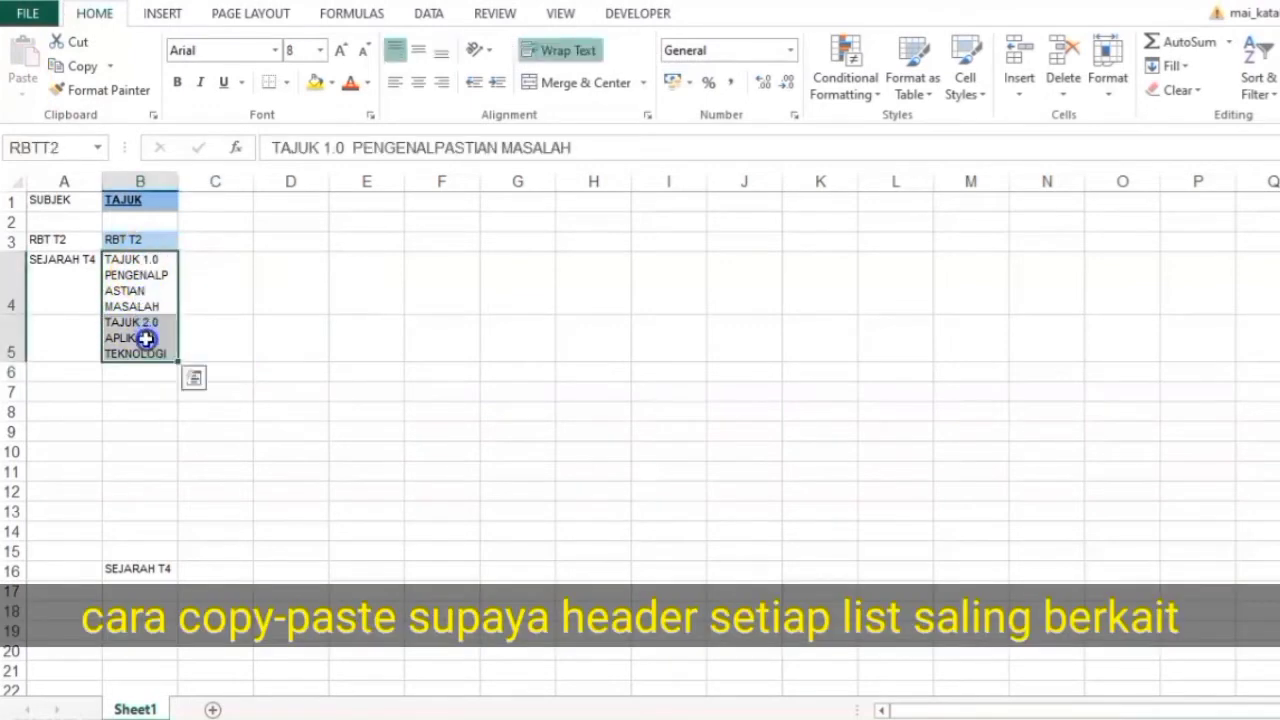
{"action": "key", "text": "ctrl+c"}
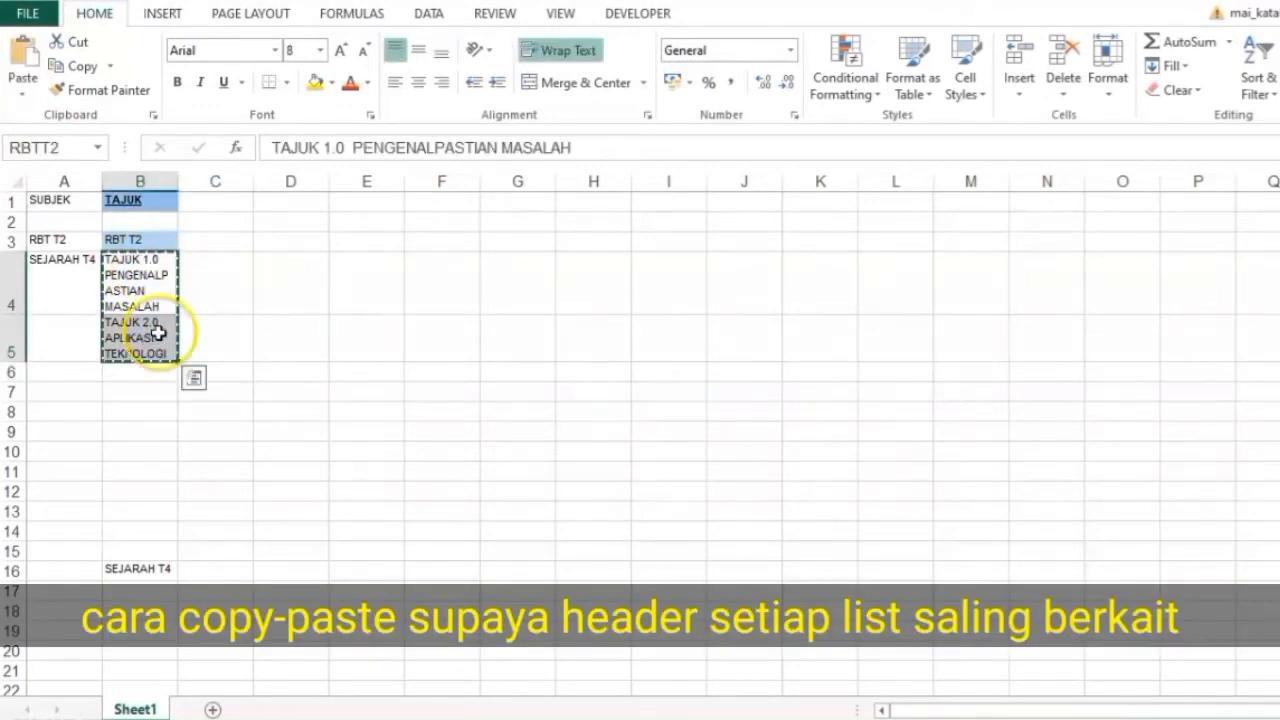
{"action": "left_click", "coordinate": [215, 240]}
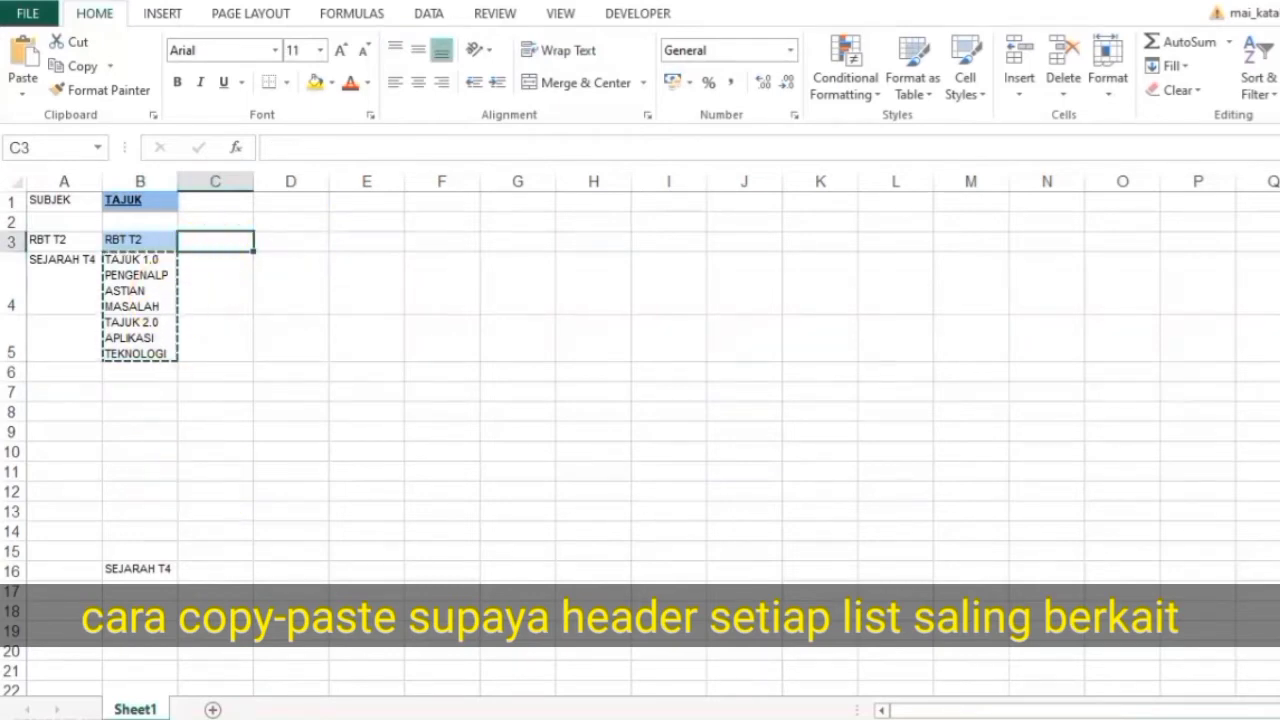
{"action": "mouse_move", "coordinate": [310, 719]}
{"action": "left_click", "coordinate": [206, 690]}
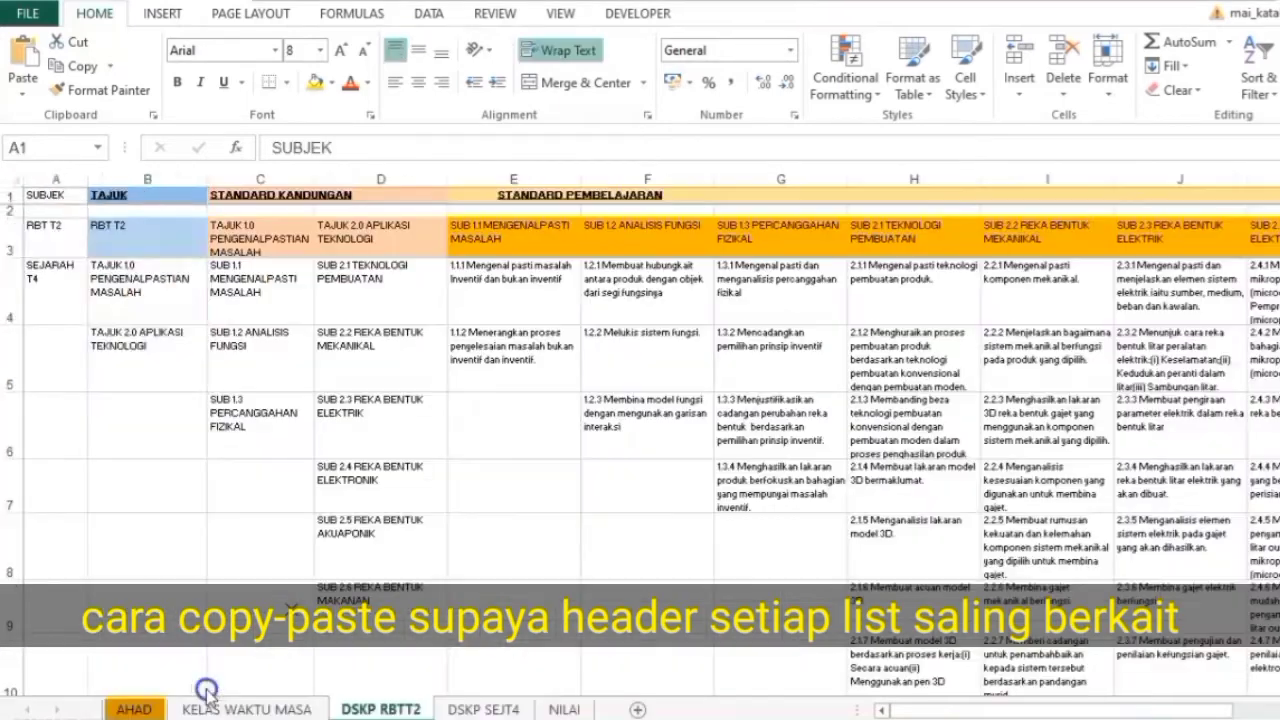
{"action": "left_click", "coordinate": [130, 285]}
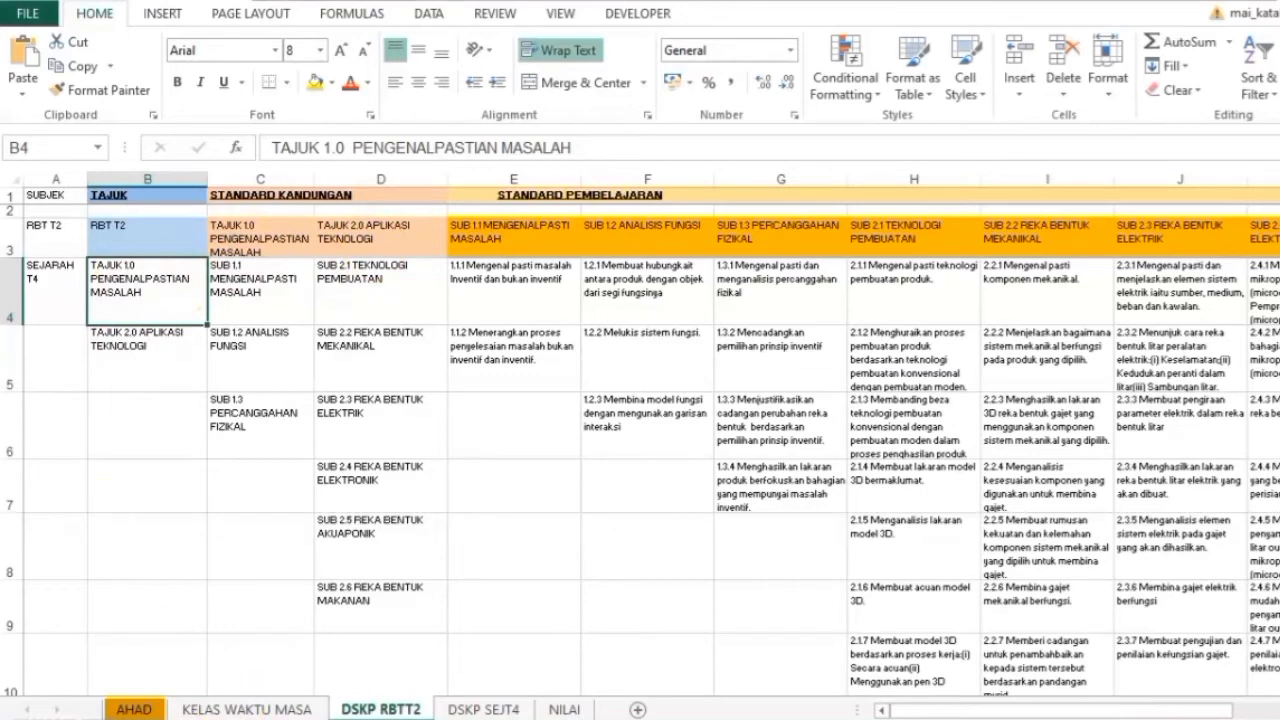
{"action": "left_click", "coordinate": [495, 612]}
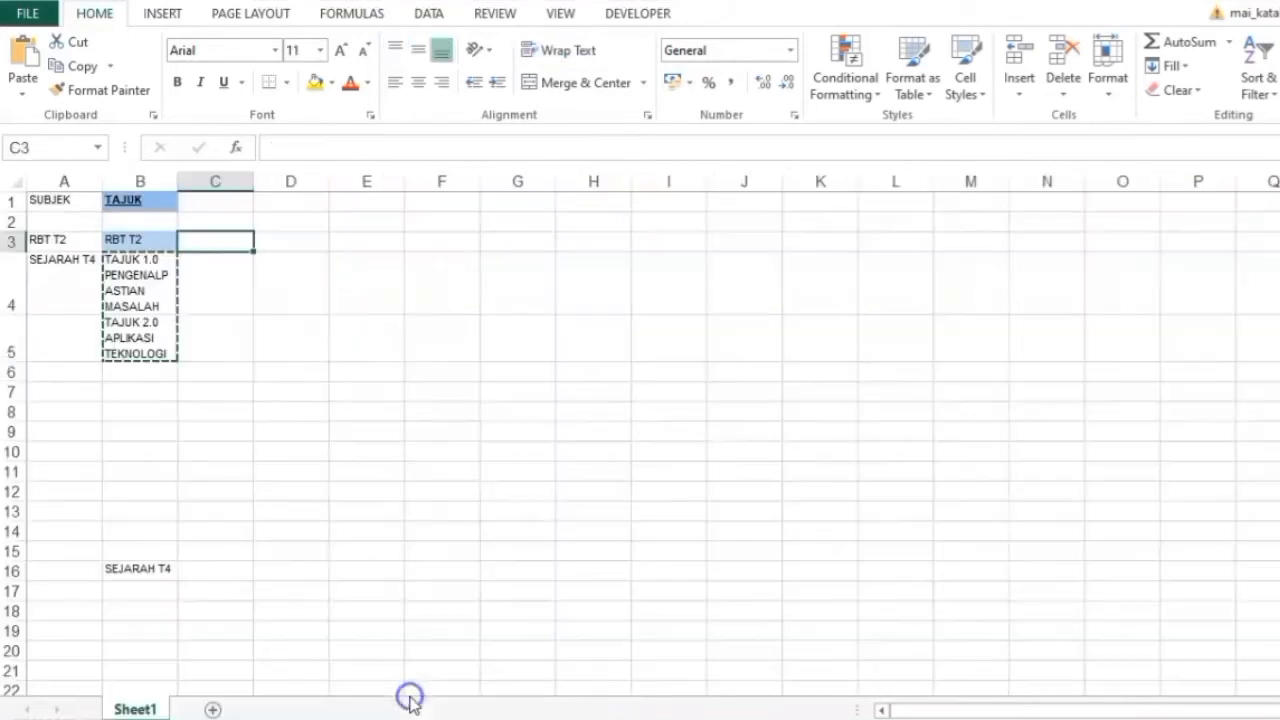
{"action": "right_click", "coordinate": [232, 241]}
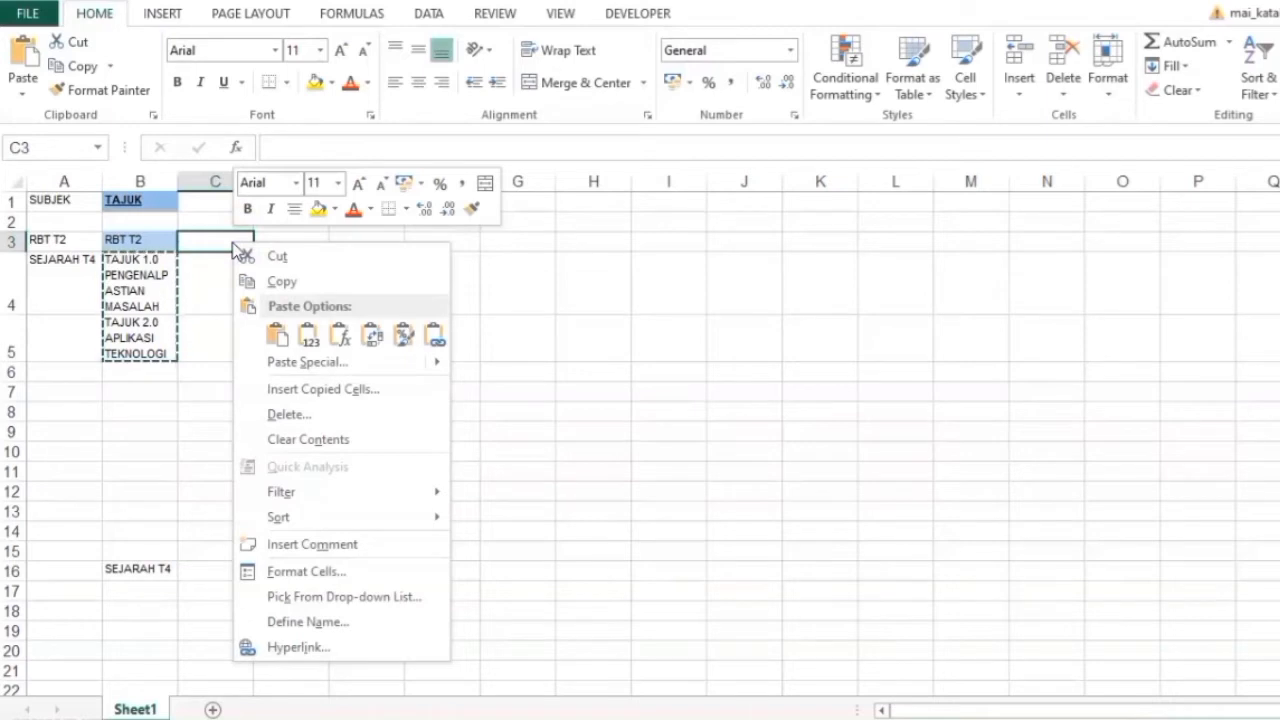
{"action": "left_click", "coordinate": [372, 335]}
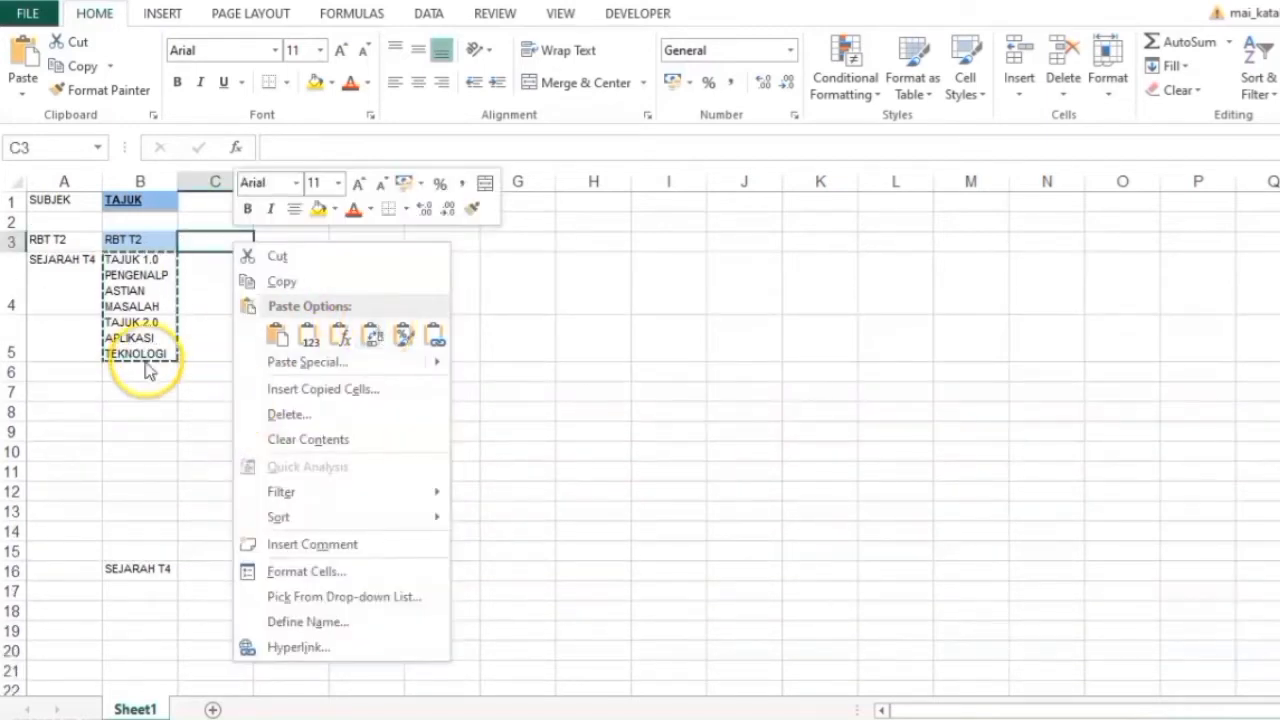
{"action": "key", "text": "Escape"}
{"action": "left_click", "coordinate": [149, 386]}
- Copy the topics one at a time, from B4 to C3 and from B5 to D3
{"action": "left_click", "coordinate": [167, 280]}
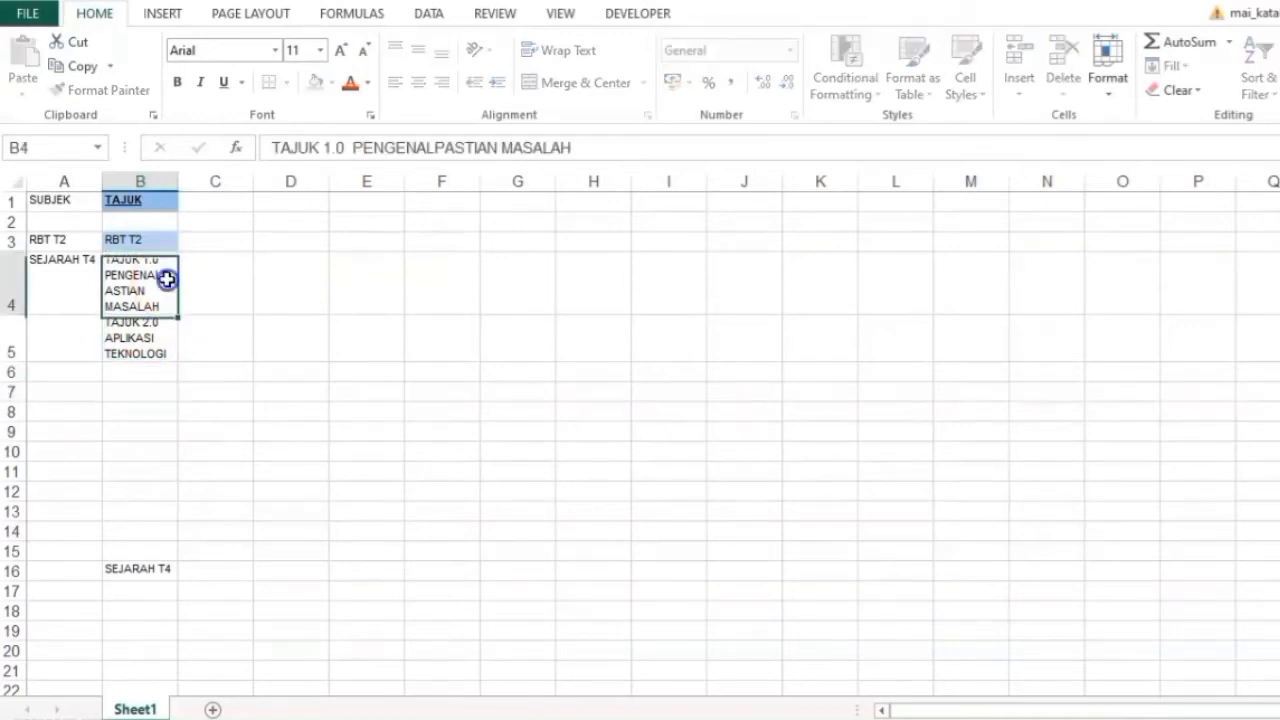
{"action": "left_click", "coordinate": [205, 243]}
{"action": "key", "text": "ctrl+v"}
{"action": "left_click", "coordinate": [129, 383]}
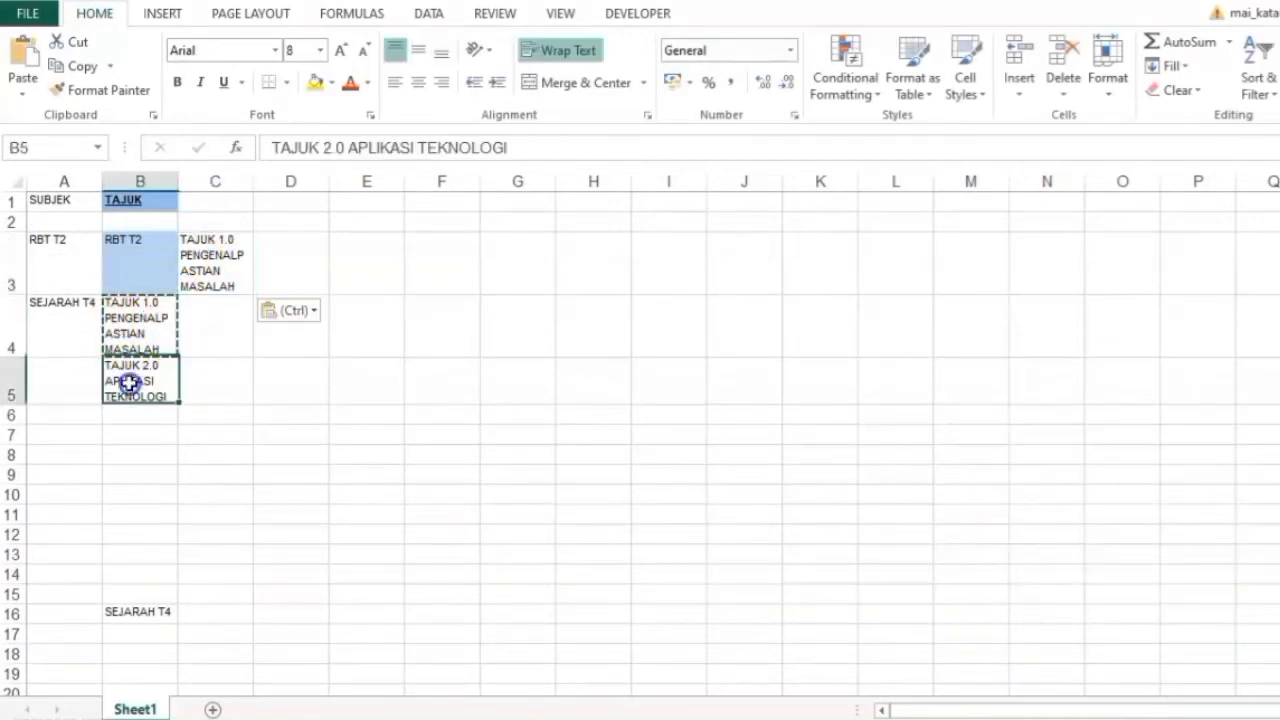
{"action": "left_click", "coordinate": [277, 271]}
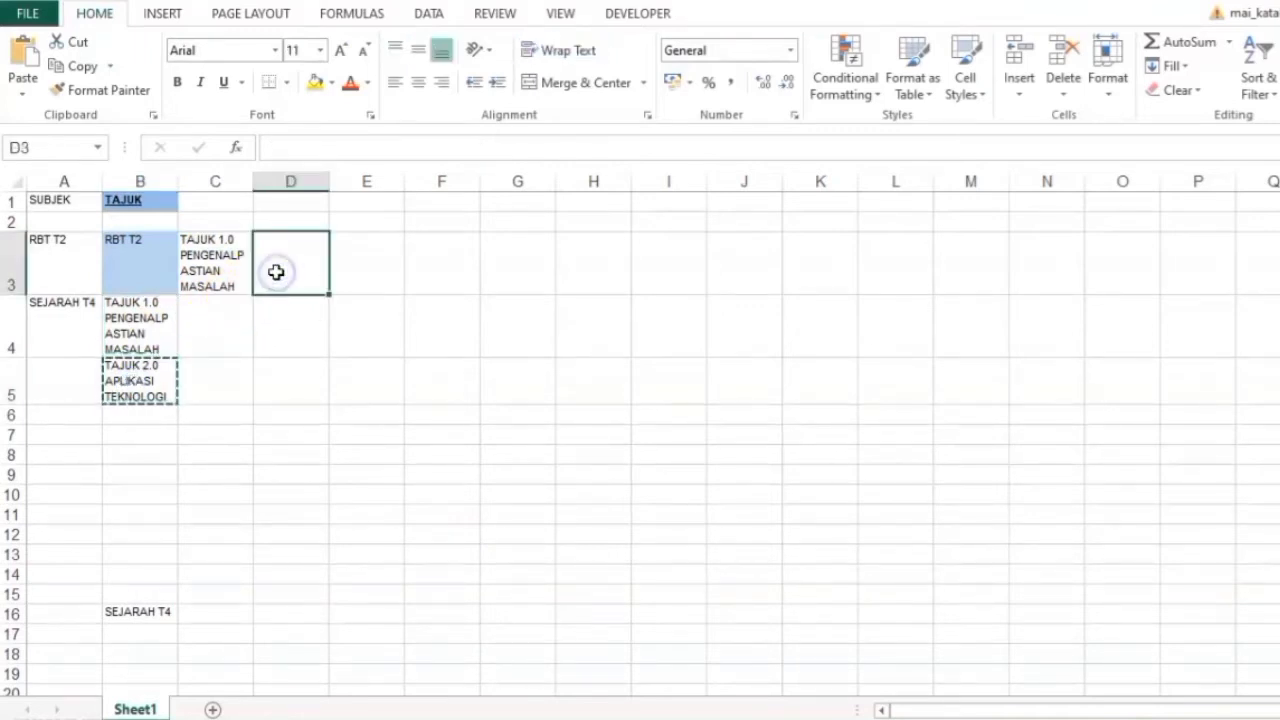
{"action": "key", "text": "ctrl+v"}
{"action": "left_click", "coordinate": [257, 397]}
{"action": "double_click", "coordinate": [257, 397]}
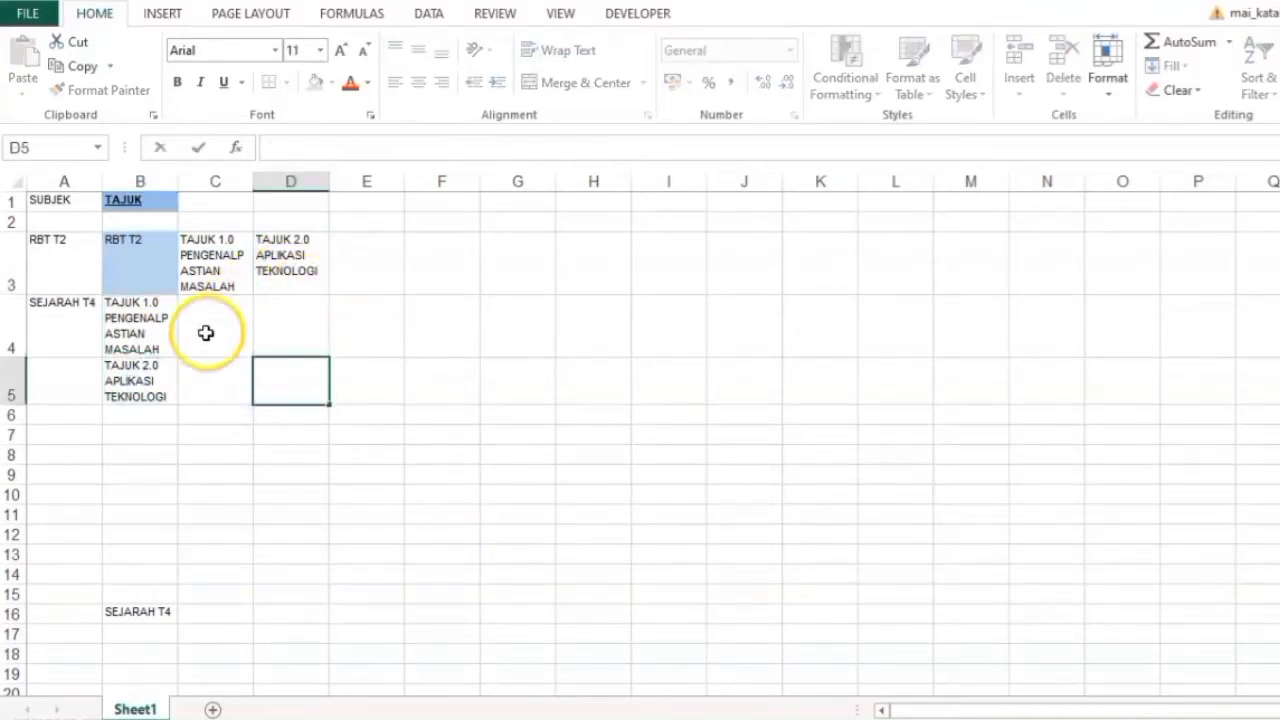
- Clear the individually pasted topic headings from C3:D3
{"action": "left_click_drag", "start_coordinate": [222, 277], "coordinate": [286, 263]}
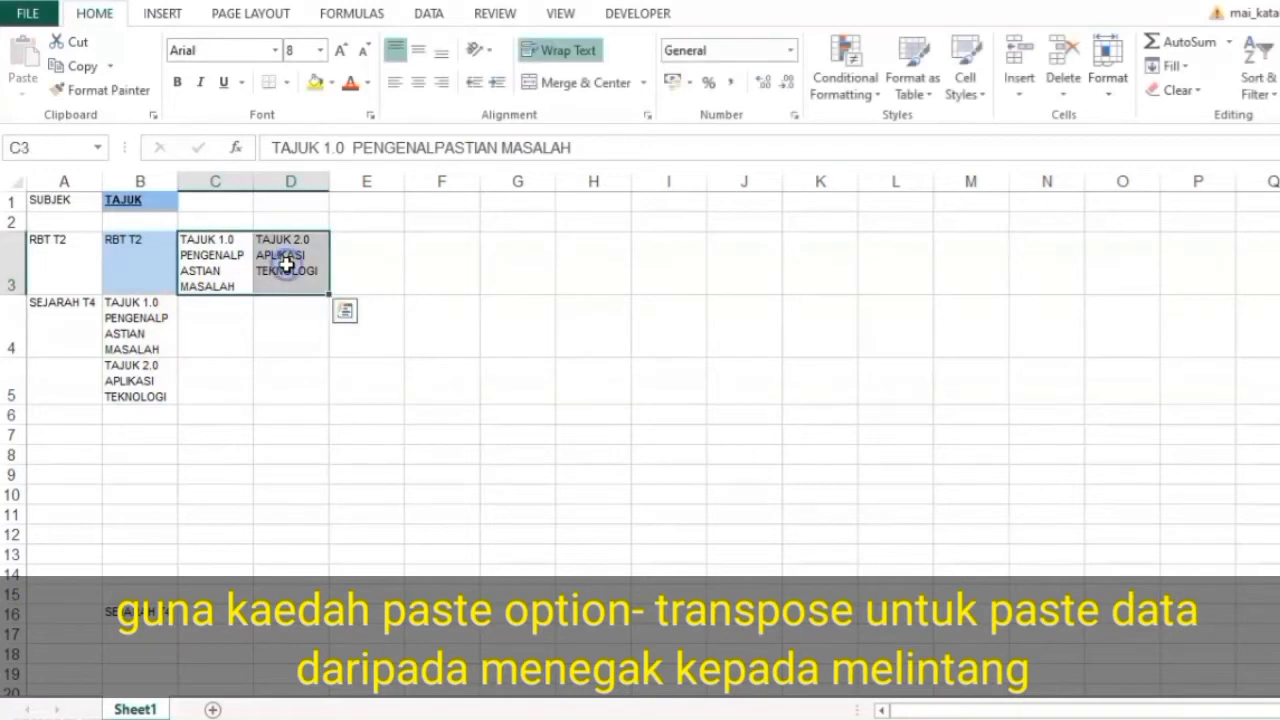
{"action": "key", "text": "Delete"}
{"action": "left_click", "coordinate": [297, 374]}
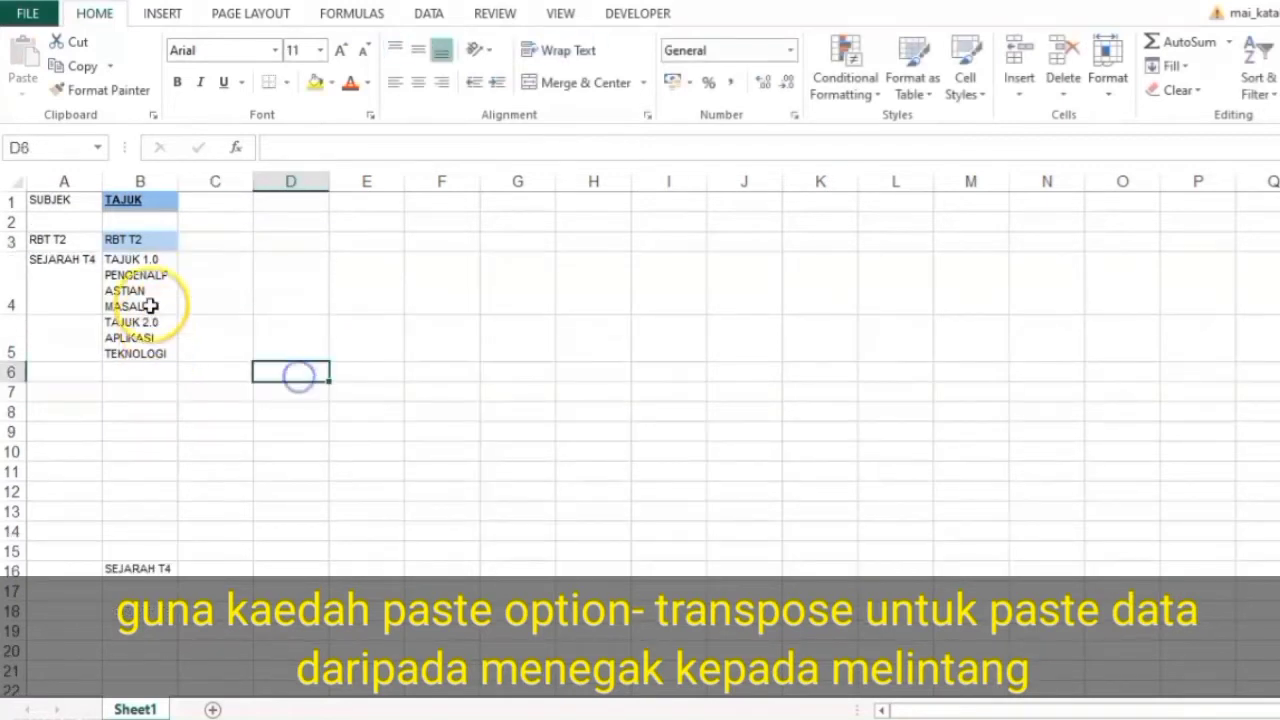
- Copy the topic list B4:B5 and paste it transposed at C3 as headings across row 3
{"action": "left_click_drag", "start_coordinate": [148, 276], "coordinate": [145, 332]}
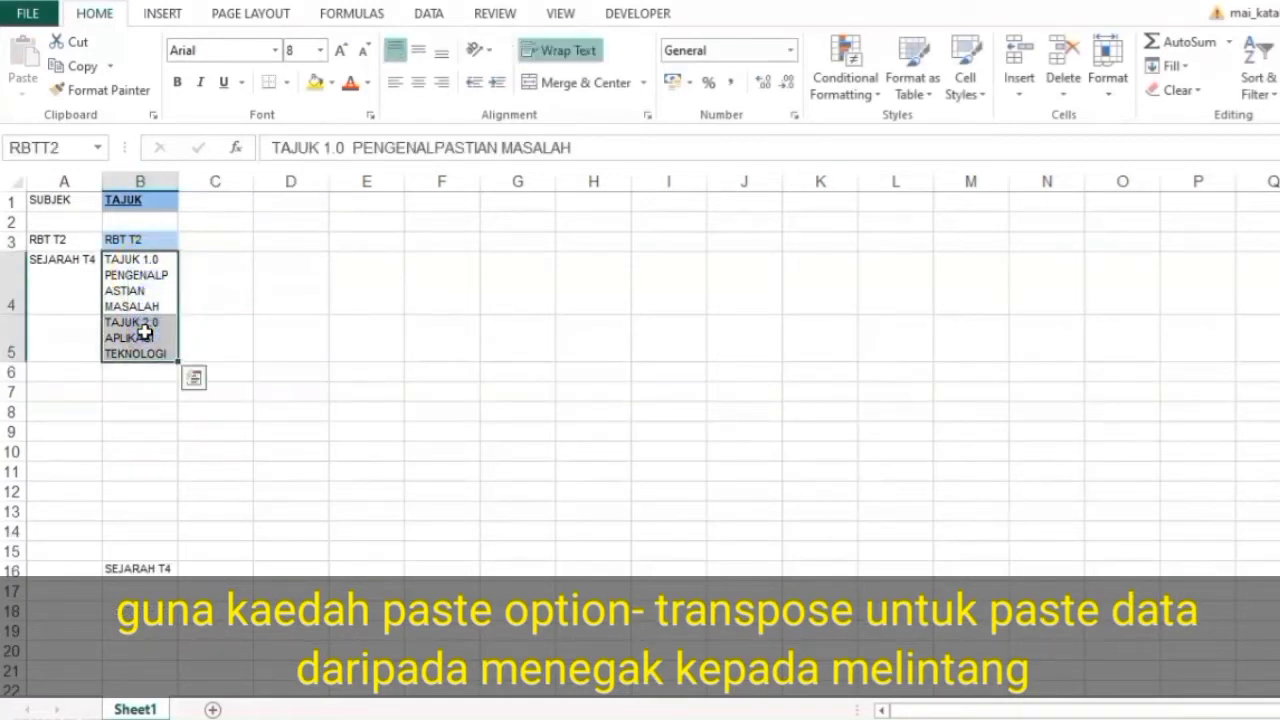
{"action": "left_click", "coordinate": [191, 240]}
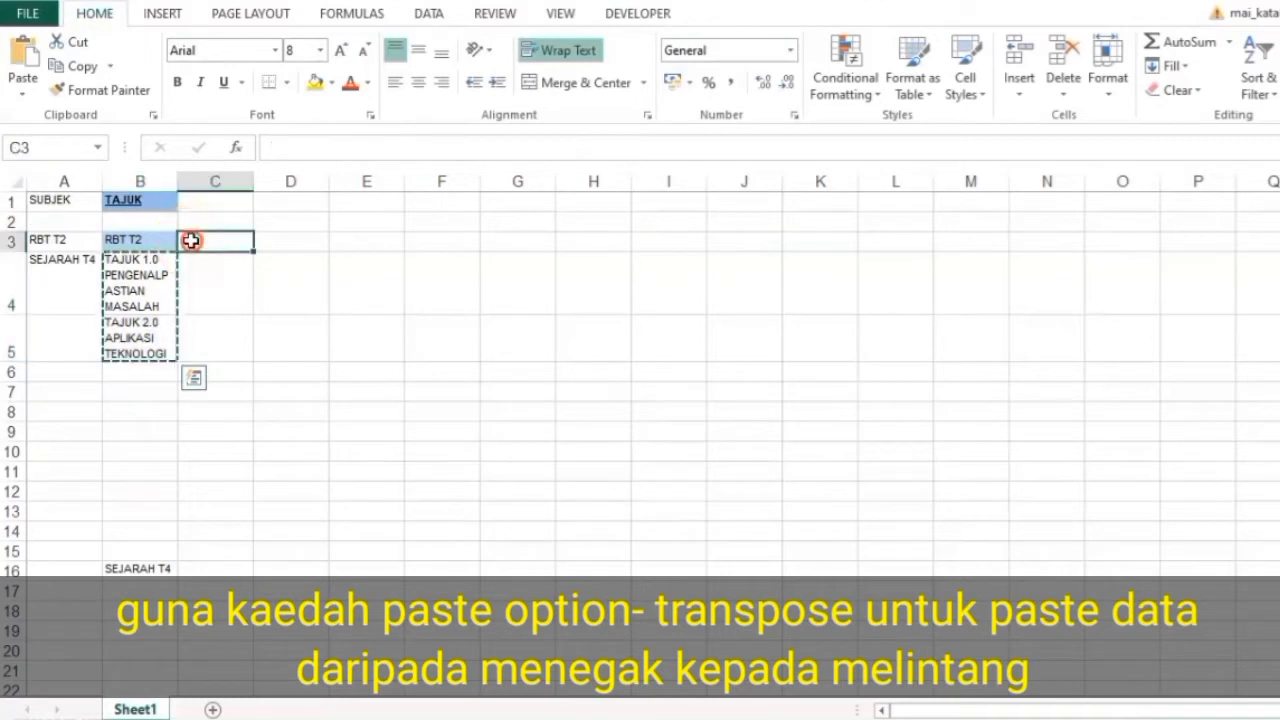
{"action": "right_click", "coordinate": [191, 241]}
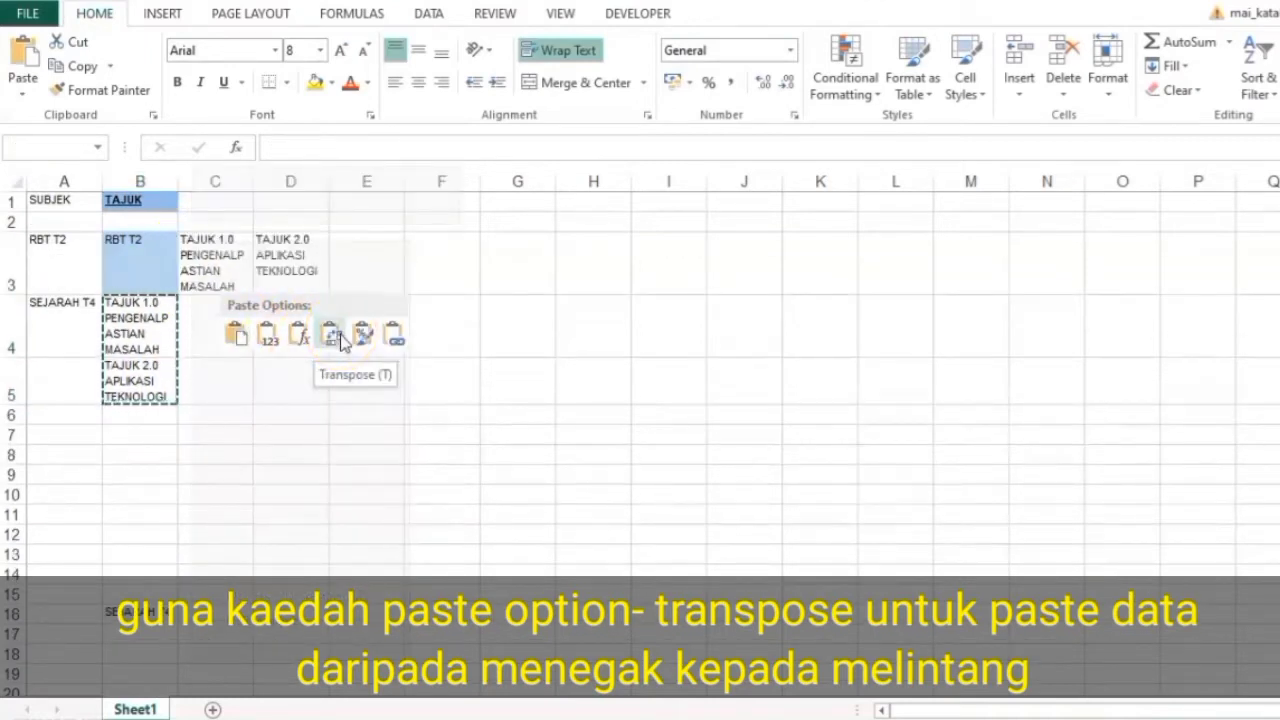
{"action": "left_click", "coordinate": [340, 338]}
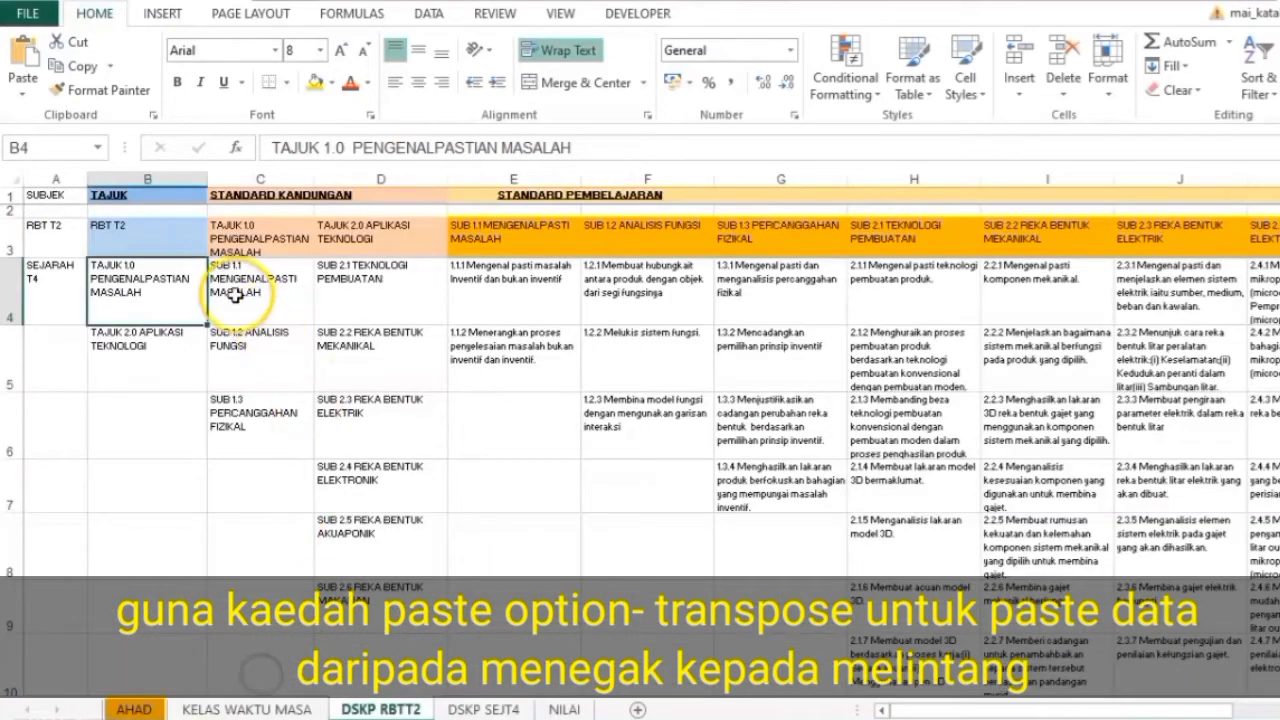
- Copy the subtopic lists C4:D9 from the DSKP RBTT2 sheet into the new workbook's Sheet1 at C4, below the topic headings
{"action": "left_click_drag", "start_coordinate": [234, 295], "coordinate": [365, 588]}
{"action": "key", "text": "ctrl+c"}
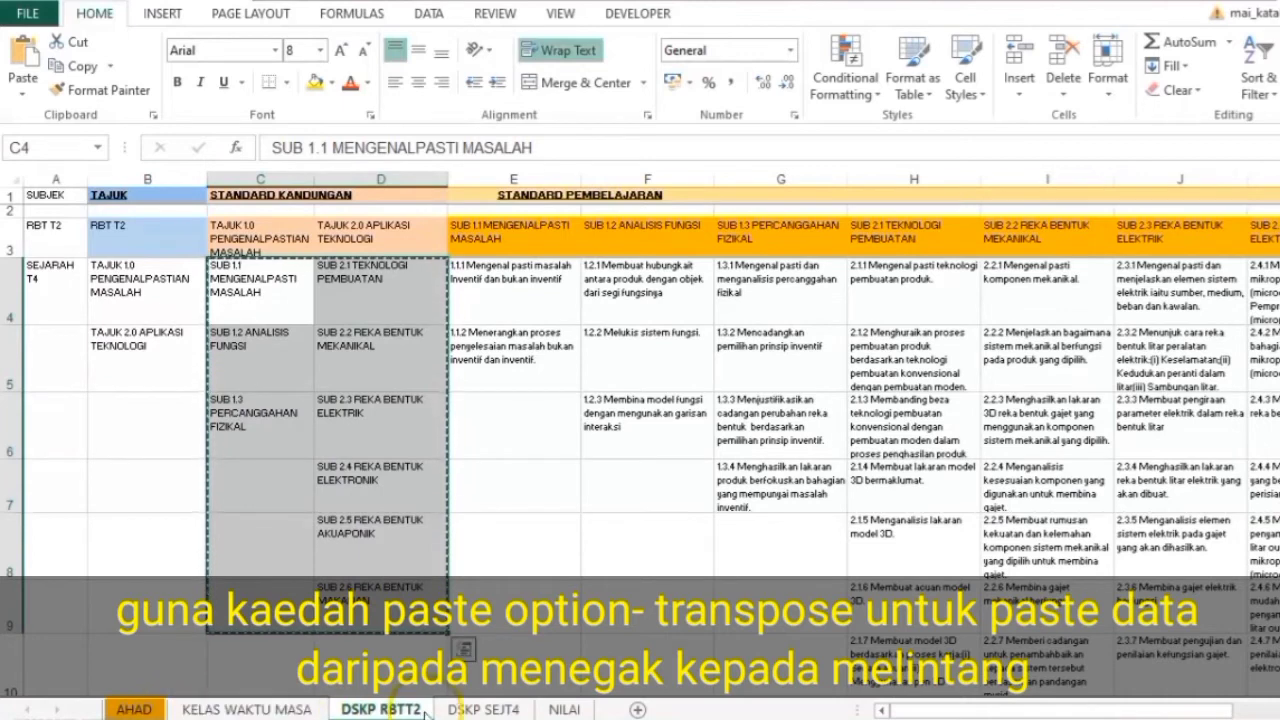
{"action": "left_click", "coordinate": [325, 719]}
{"action": "left_click", "coordinate": [420, 650]}
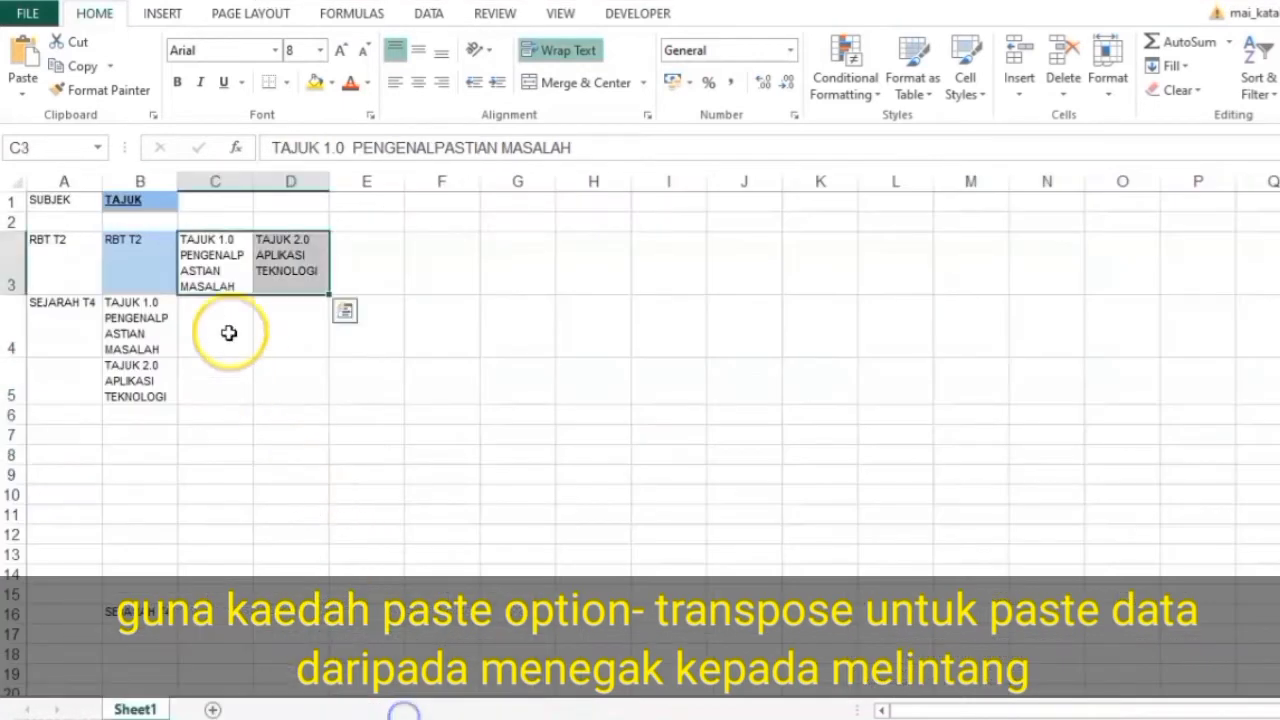
{"action": "left_click", "coordinate": [214, 328]}
{"action": "key", "text": "ctrl+v"}
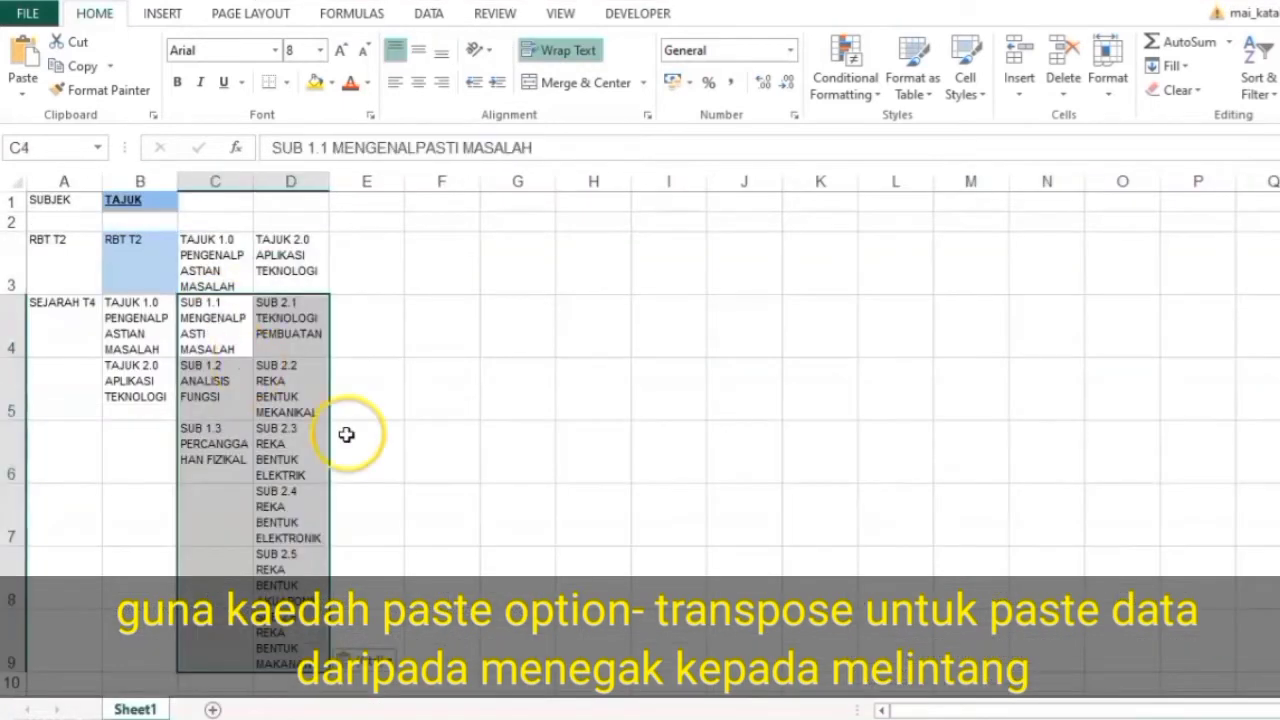
{"action": "left_click", "coordinate": [410, 430]}
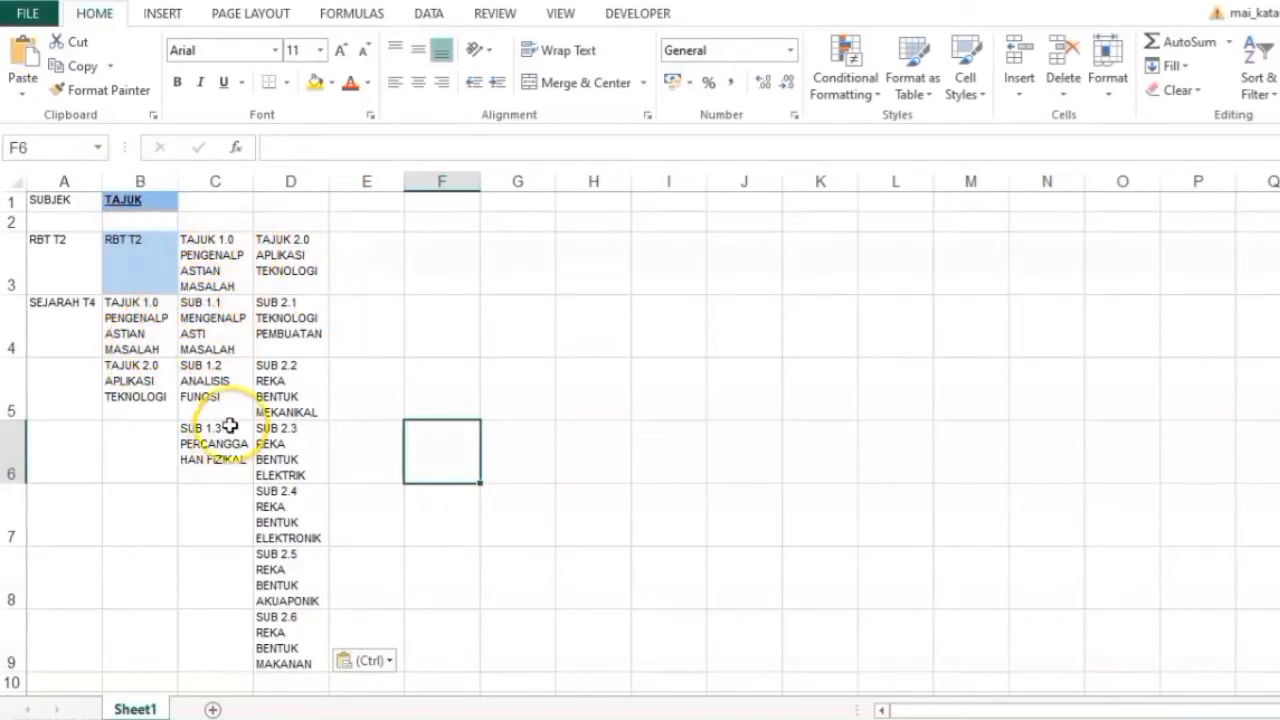
- Name the subtopic range C4:C6 after its topic heading in C3, TAJUK 1.0 PENGENALPASTIAN MASALAH, without spaces
{"action": "left_click_drag", "start_coordinate": [206, 305], "coordinate": [220, 468]}
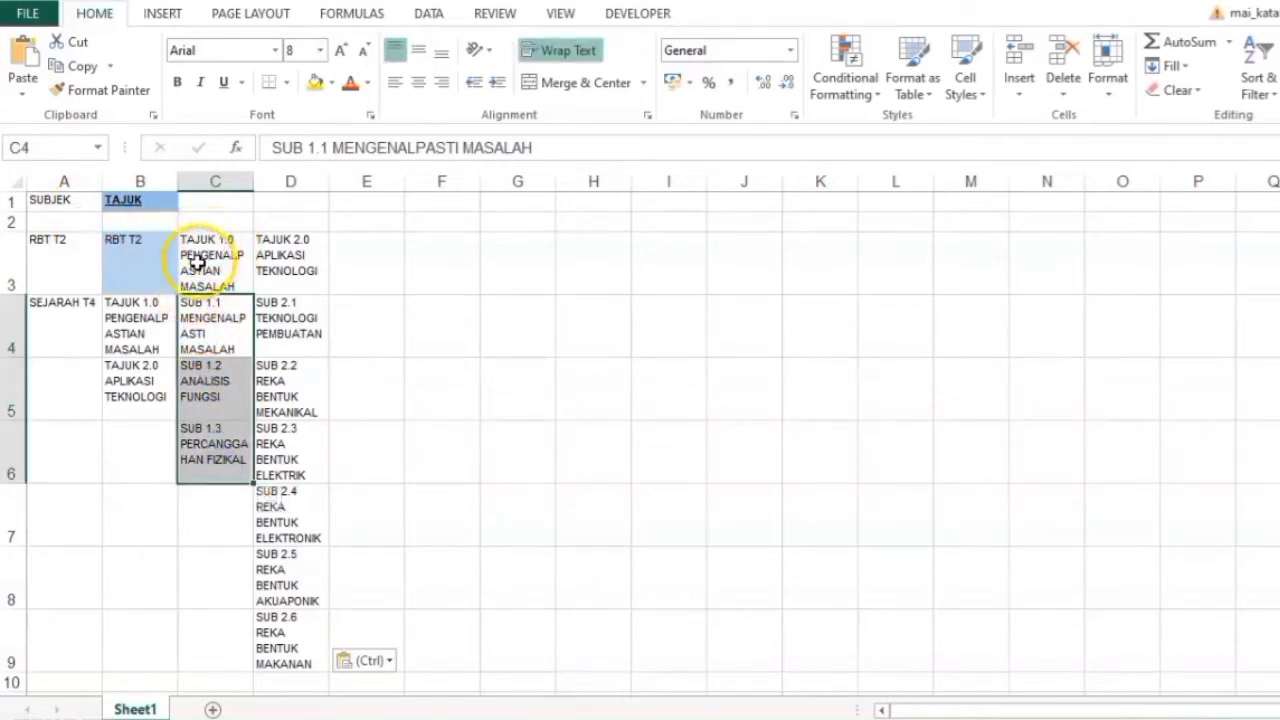
{"action": "left_click", "coordinate": [32, 150]}
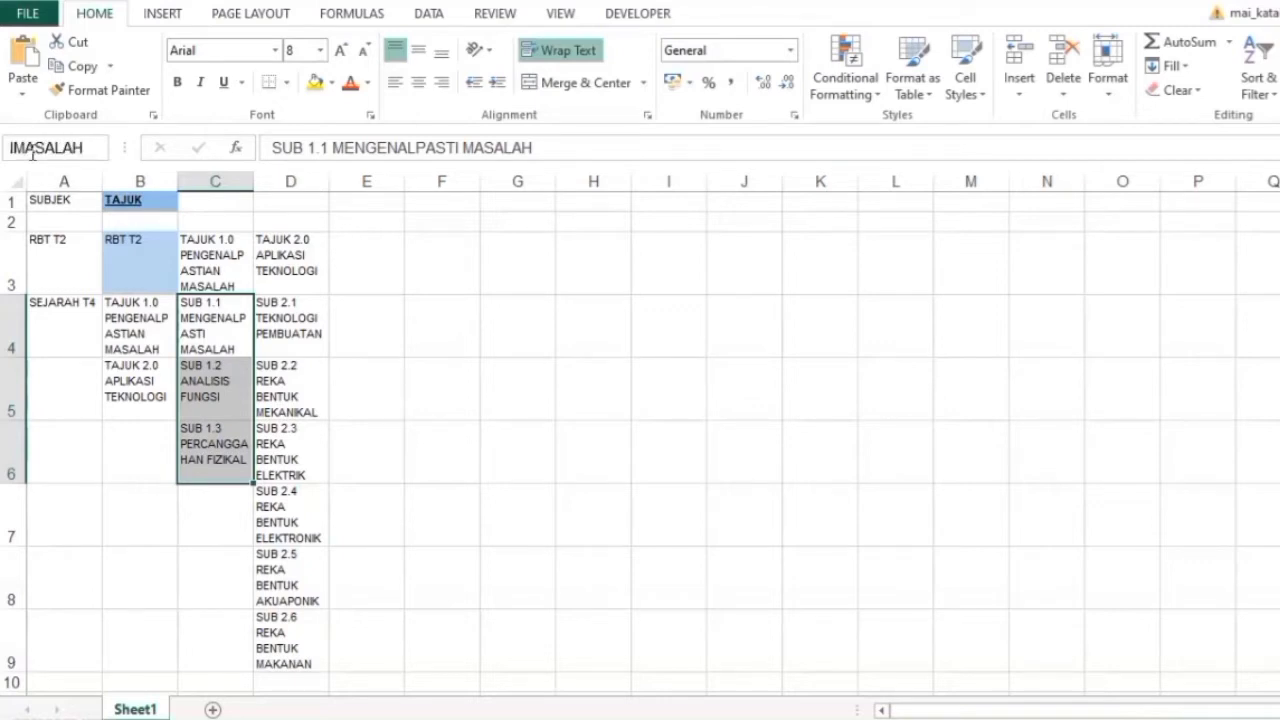
{"action": "key", "text": "Return"}
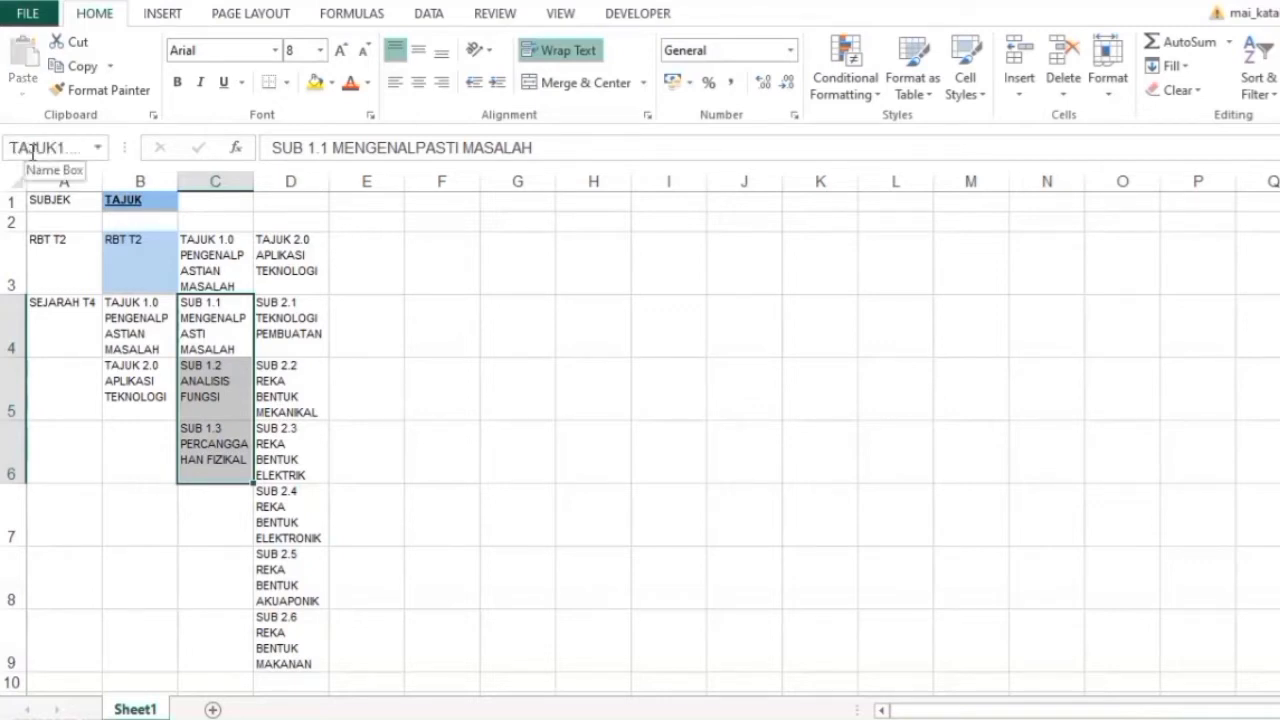
{"action": "left_click_drag", "start_coordinate": [309, 320], "coordinate": [280, 648]}
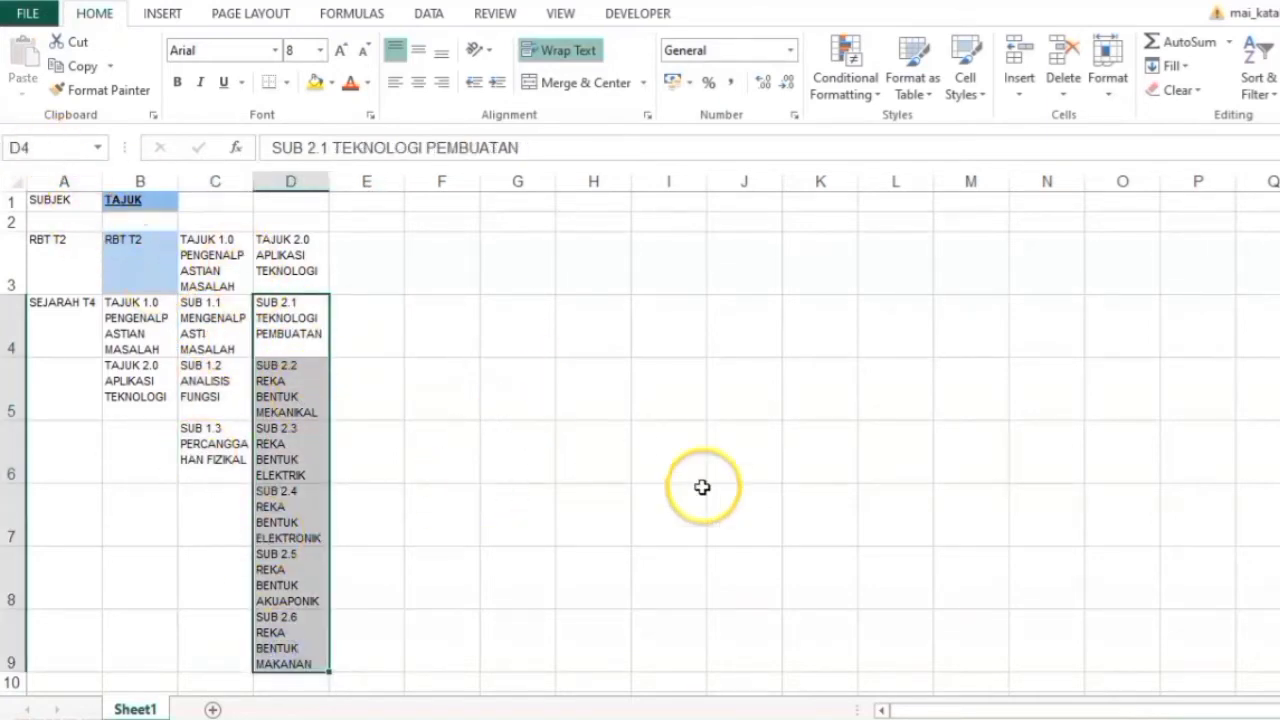
{"action": "left_click", "coordinate": [434, 603]}
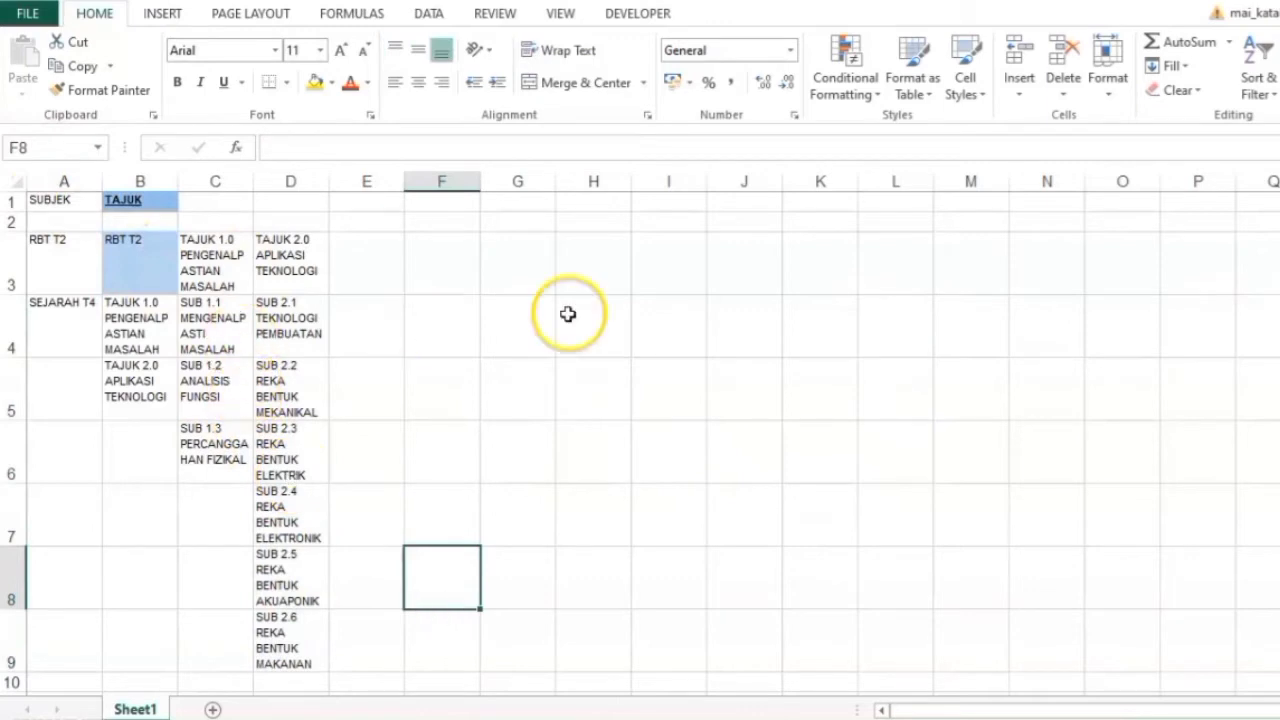
- Copy the first topic's subtopics C4:C6 and paste them transposed as headings across row 3, starting at E3
{"action": "left_click", "coordinate": [205, 326]}
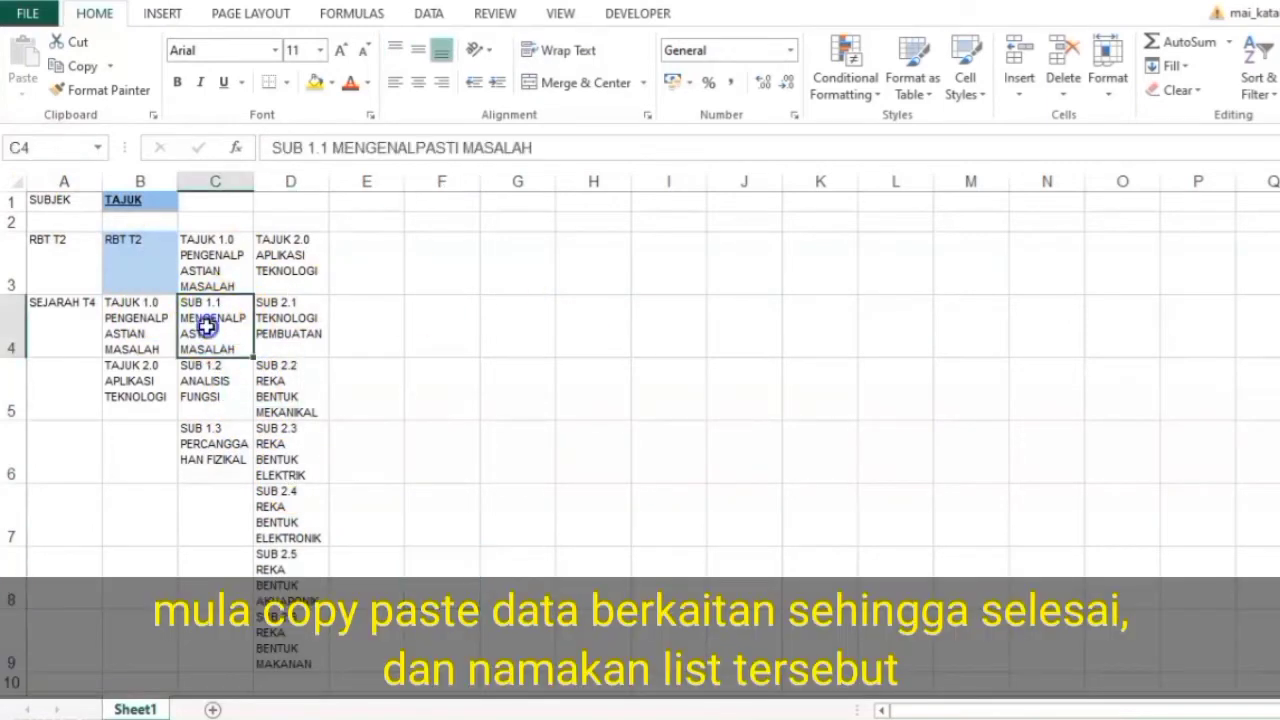
{"action": "left_click_drag", "start_coordinate": [205, 326], "coordinate": [221, 468]}
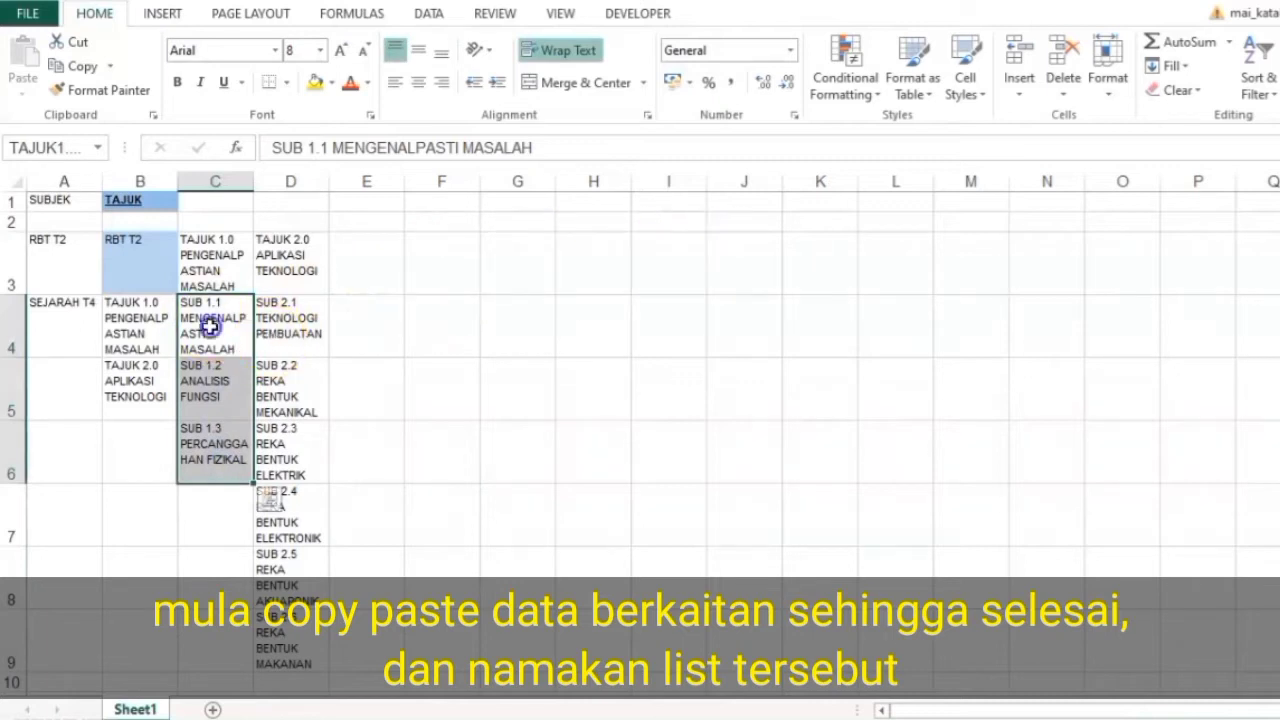
{"action": "left_click_drag", "start_coordinate": [206, 325], "coordinate": [211, 447]}
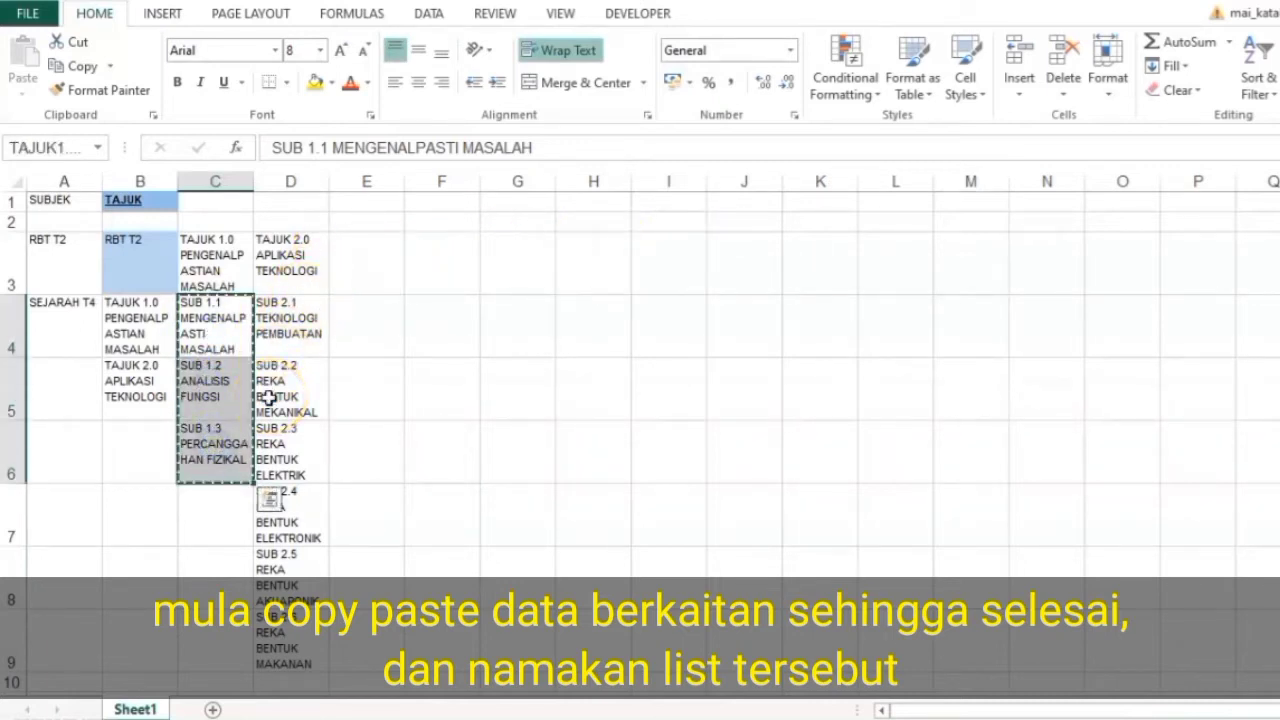
{"action": "right_click", "coordinate": [367, 257]}
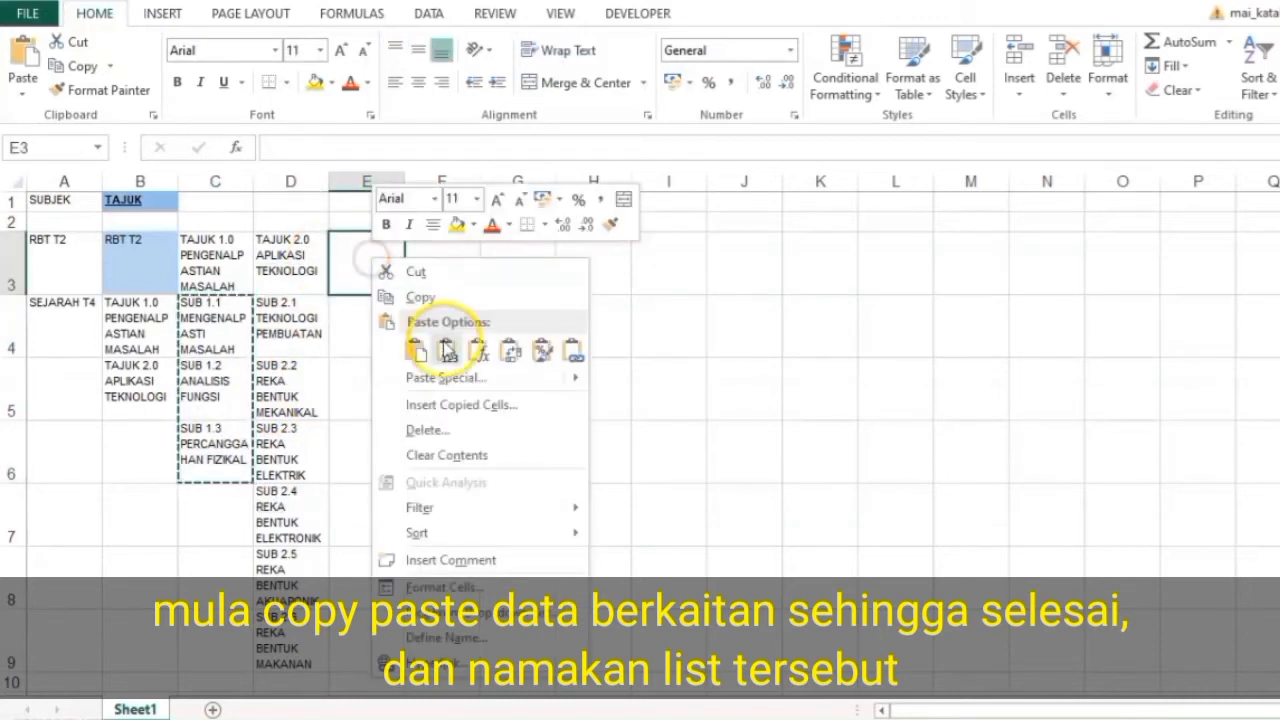
{"action": "left_click", "coordinate": [512, 350]}
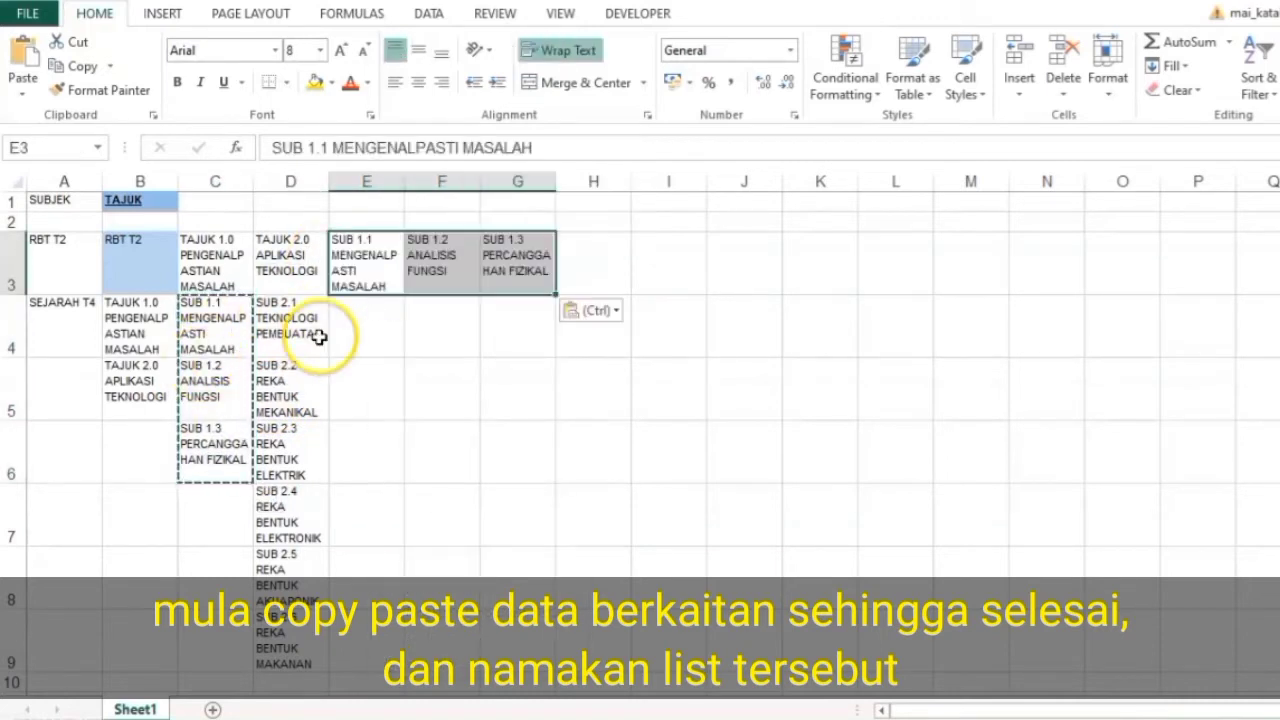
- Copy the second topic's subtopics D4:D9 and paste them transposed as further headings in row 3, starting at H3
{"action": "left_click_drag", "start_coordinate": [318, 337], "coordinate": [303, 628]}
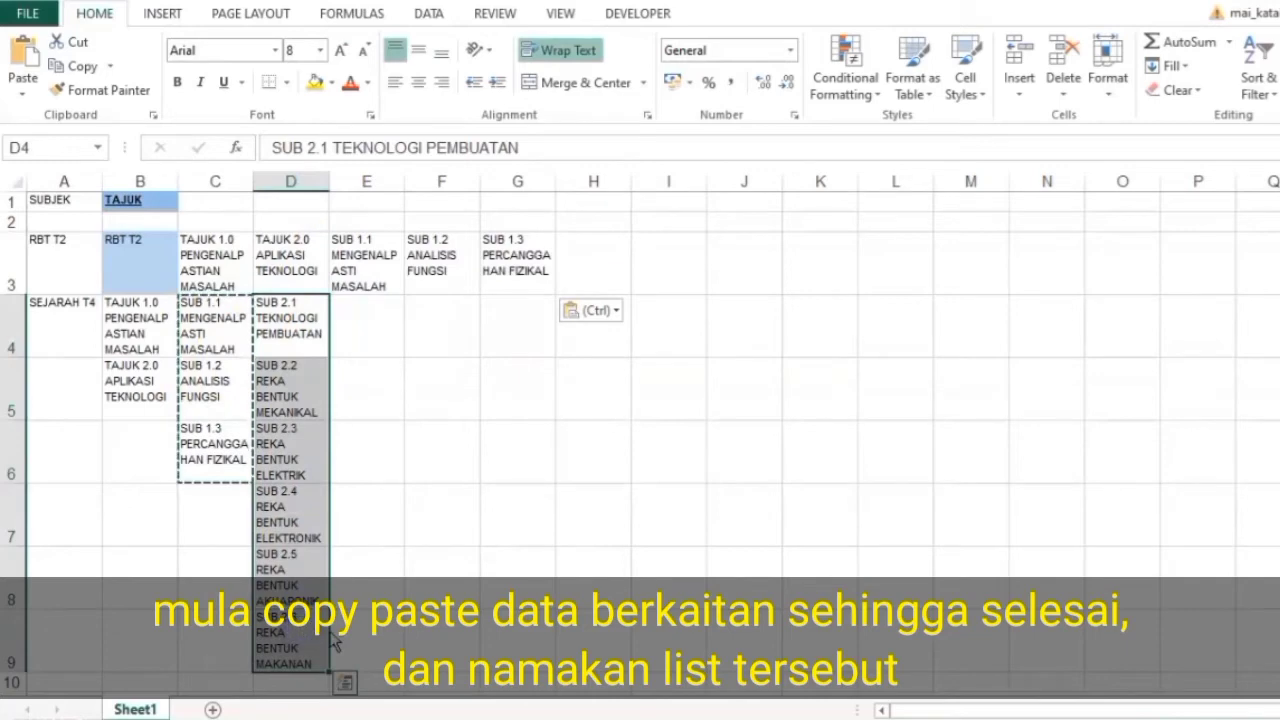
{"action": "key", "text": "ctrl+c"}
{"action": "left_click", "coordinate": [580, 265]}
{"action": "right_click", "coordinate": [583, 263]}
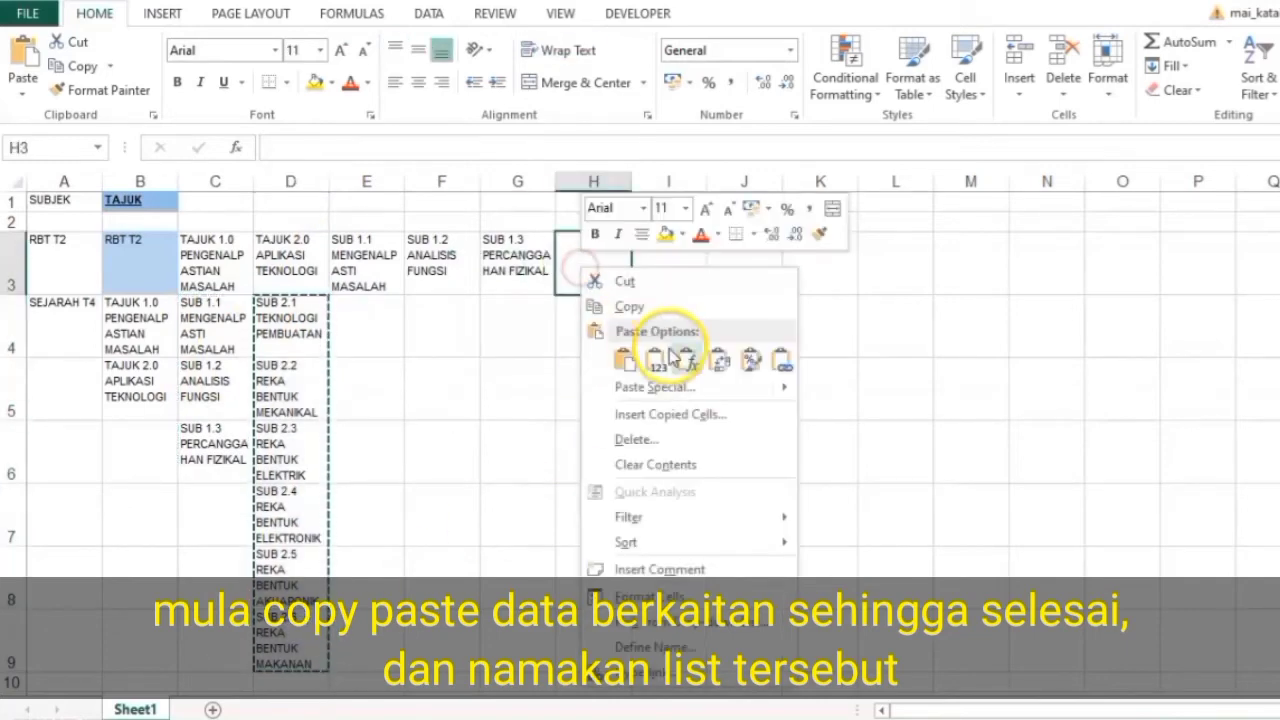
{"action": "left_click", "coordinate": [717, 360]}
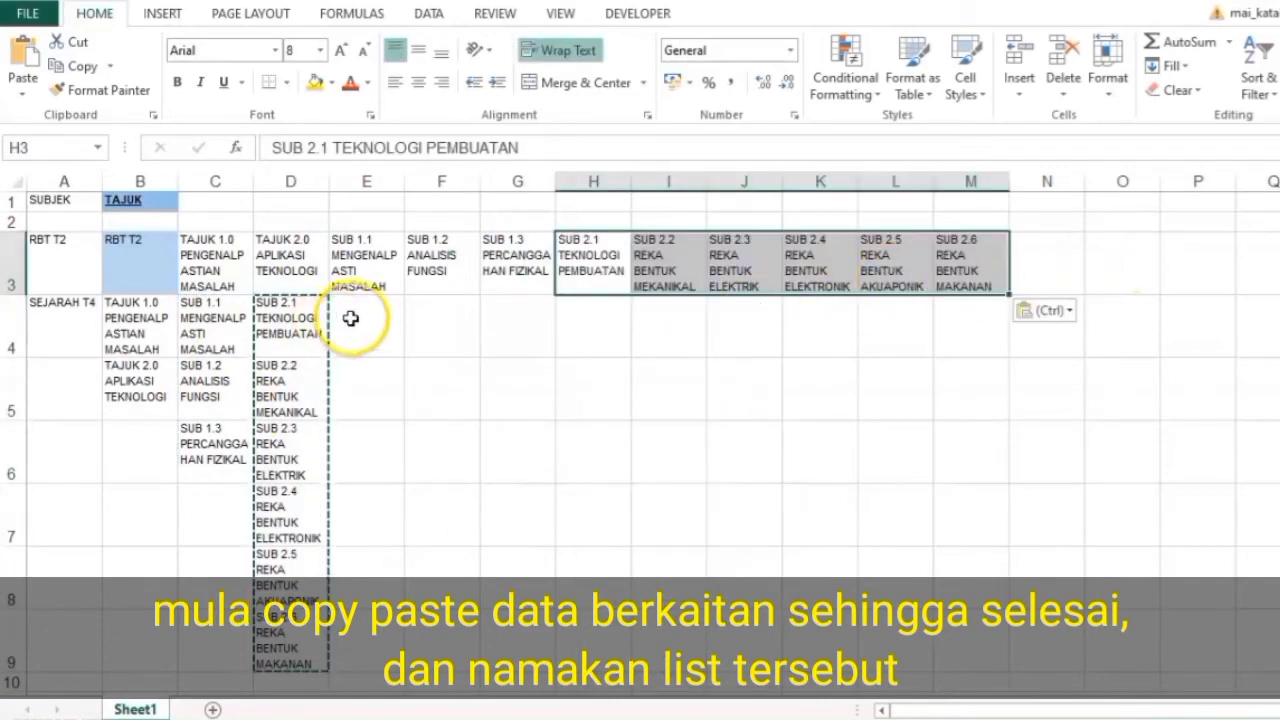
- Examine the empty cells beneath the subtopic headings in columns E to J and compare them with the DSKP RBTT2 sheet
{"action": "left_click_drag", "start_coordinate": [350, 318], "coordinate": [343, 509]}
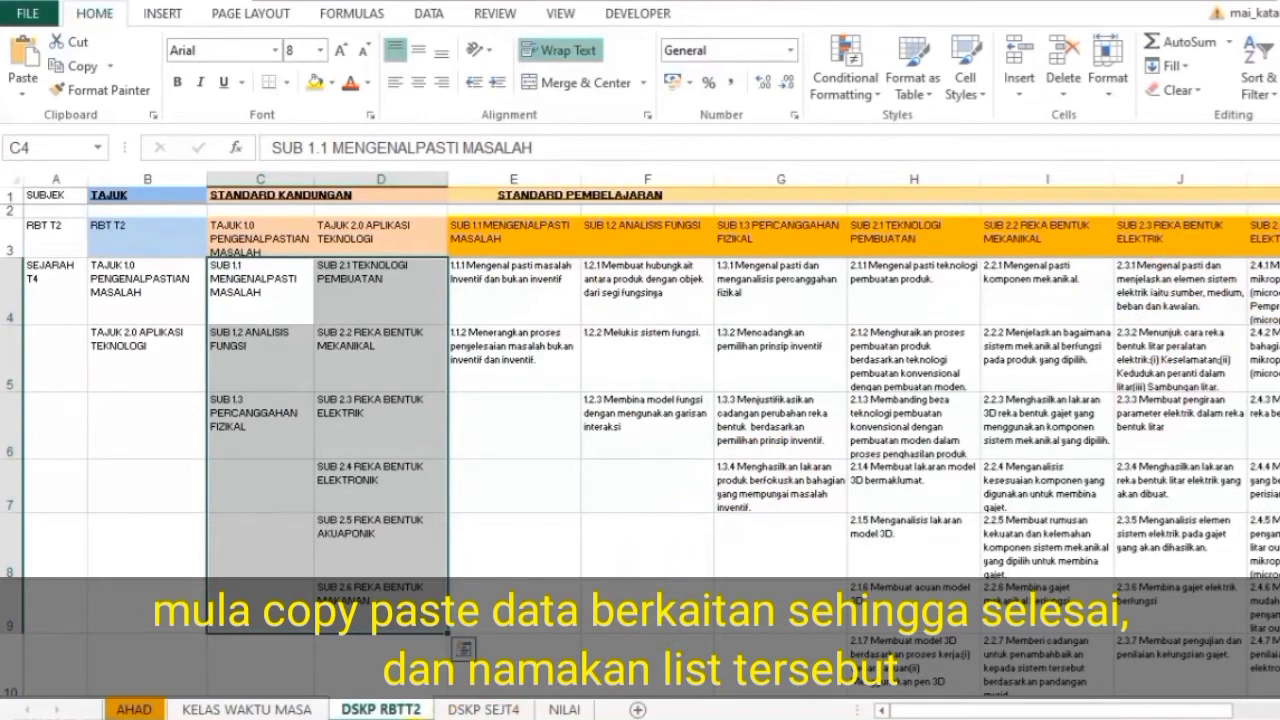
{"action": "left_click", "coordinate": [460, 674]}
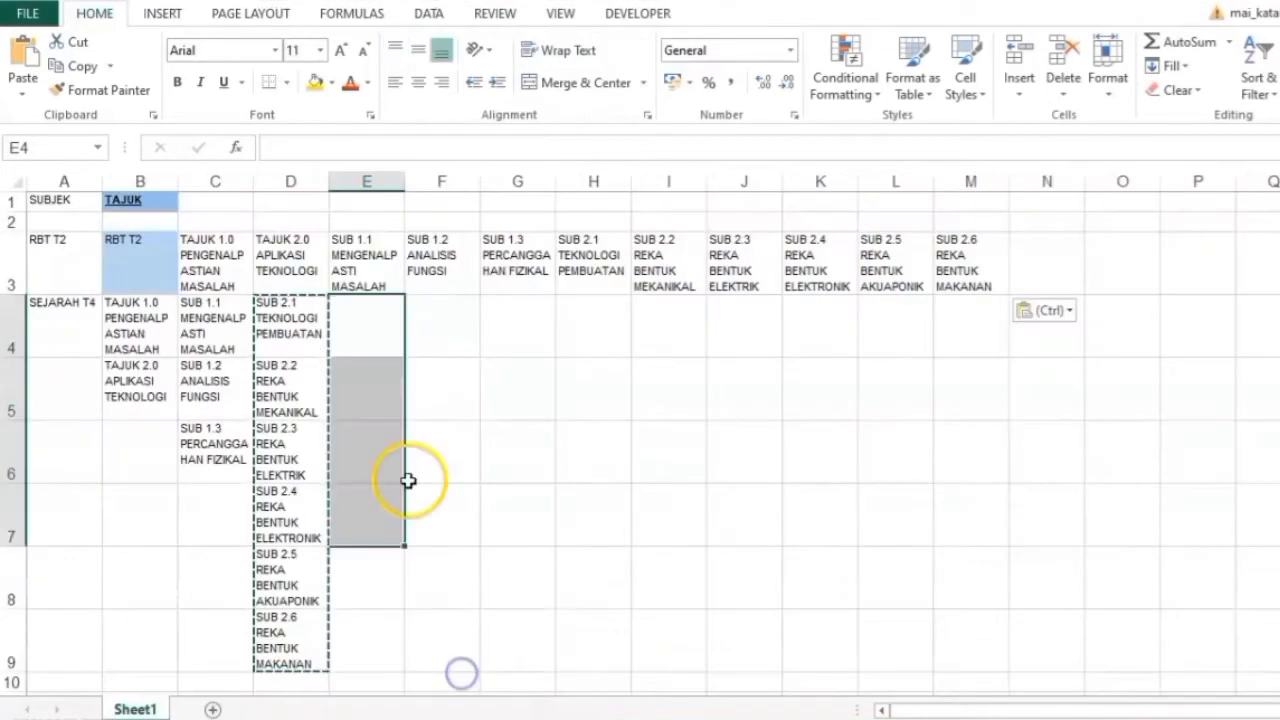
{"action": "left_click_drag", "start_coordinate": [320, 332], "coordinate": [300, 640]}
{"action": "left_click", "coordinate": [400, 344]}
{"action": "left_click_drag", "start_coordinate": [400, 344], "coordinate": [374, 683]}
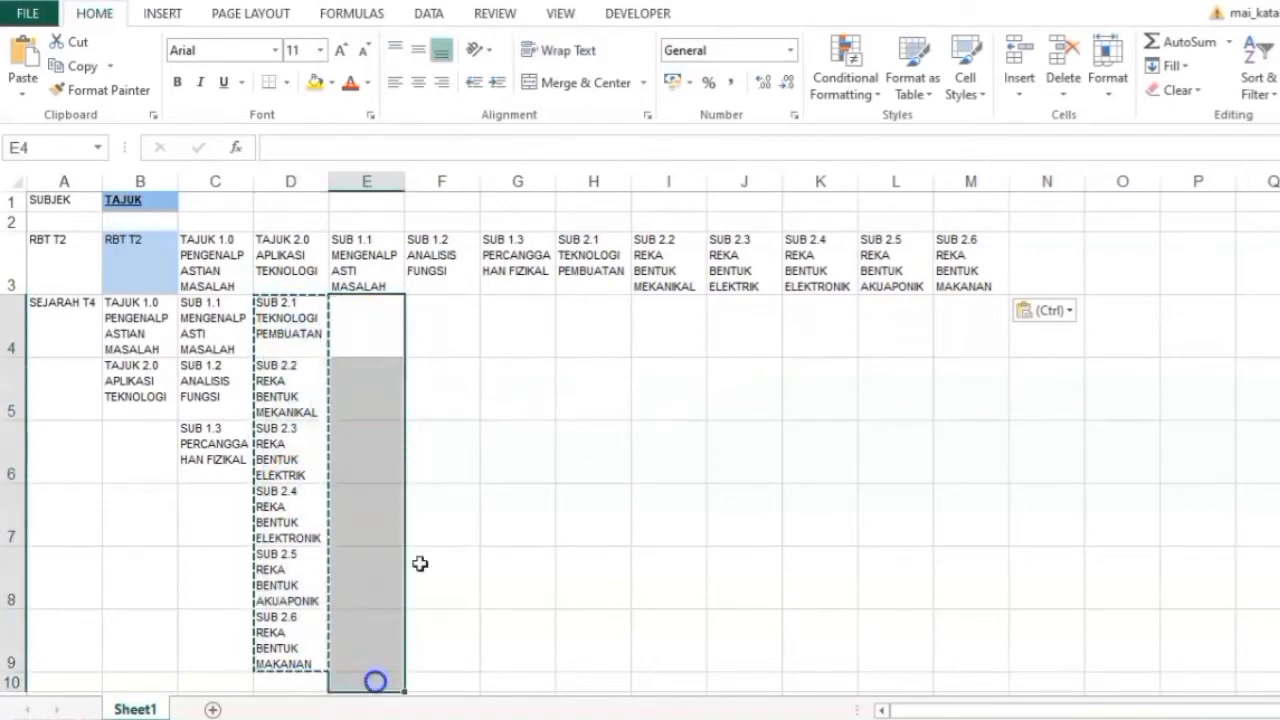
{"action": "left_click_drag", "start_coordinate": [456, 340], "coordinate": [443, 640]}
{"action": "left_click_drag", "start_coordinate": [534, 408], "coordinate": [540, 679]}
{"action": "left_click_drag", "start_coordinate": [620, 340], "coordinate": [623, 425]}
{"action": "left_click_drag", "start_coordinate": [776, 344], "coordinate": [776, 504]}
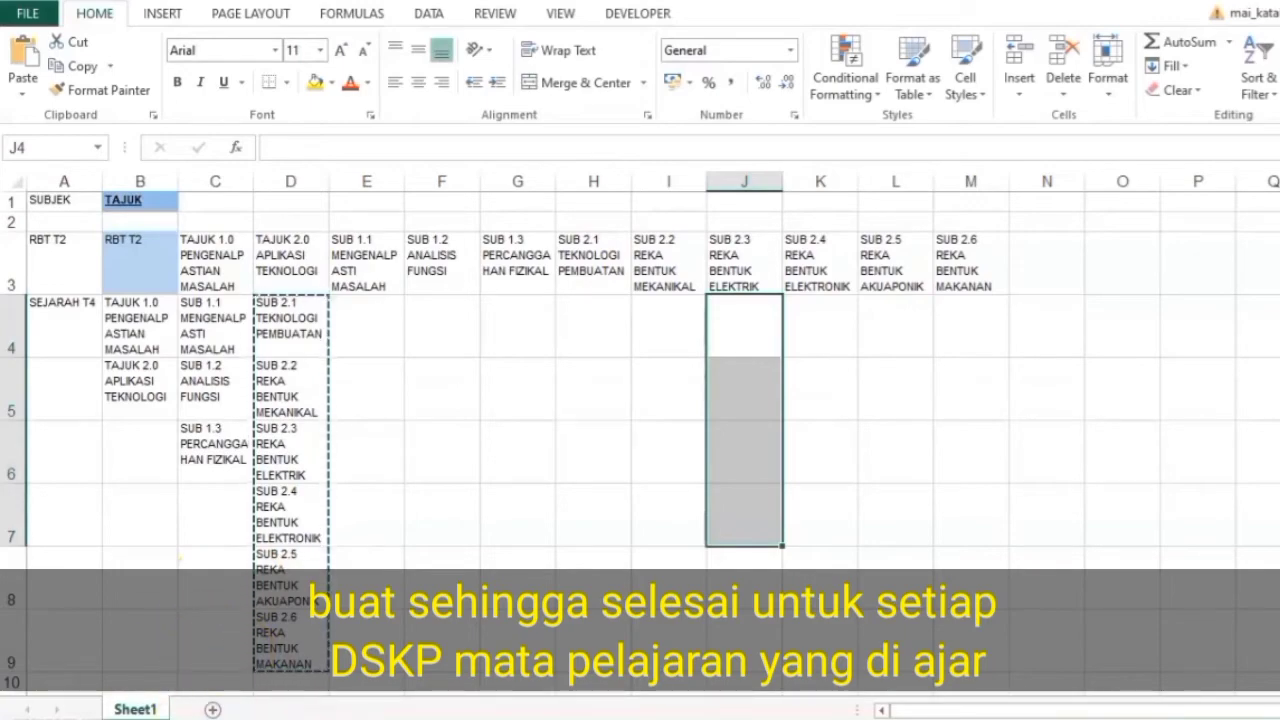
- Review the subject, topic, subtopic and learning standard lists on the DSKP RBTT2 sheet, and check the DSKP SEJT4 sheet
{"action": "left_click", "coordinate": [187, 700]}
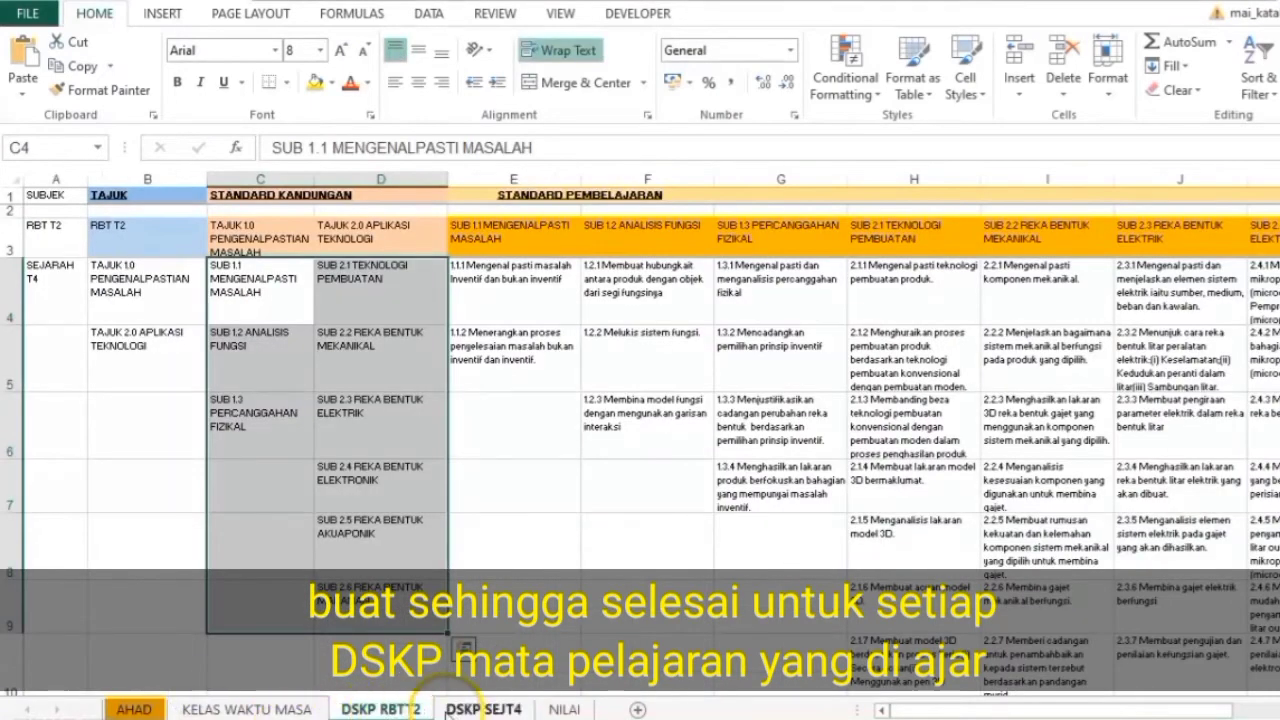
{"action": "left_click", "coordinate": [452, 709]}
{"action": "left_click", "coordinate": [395, 709]}
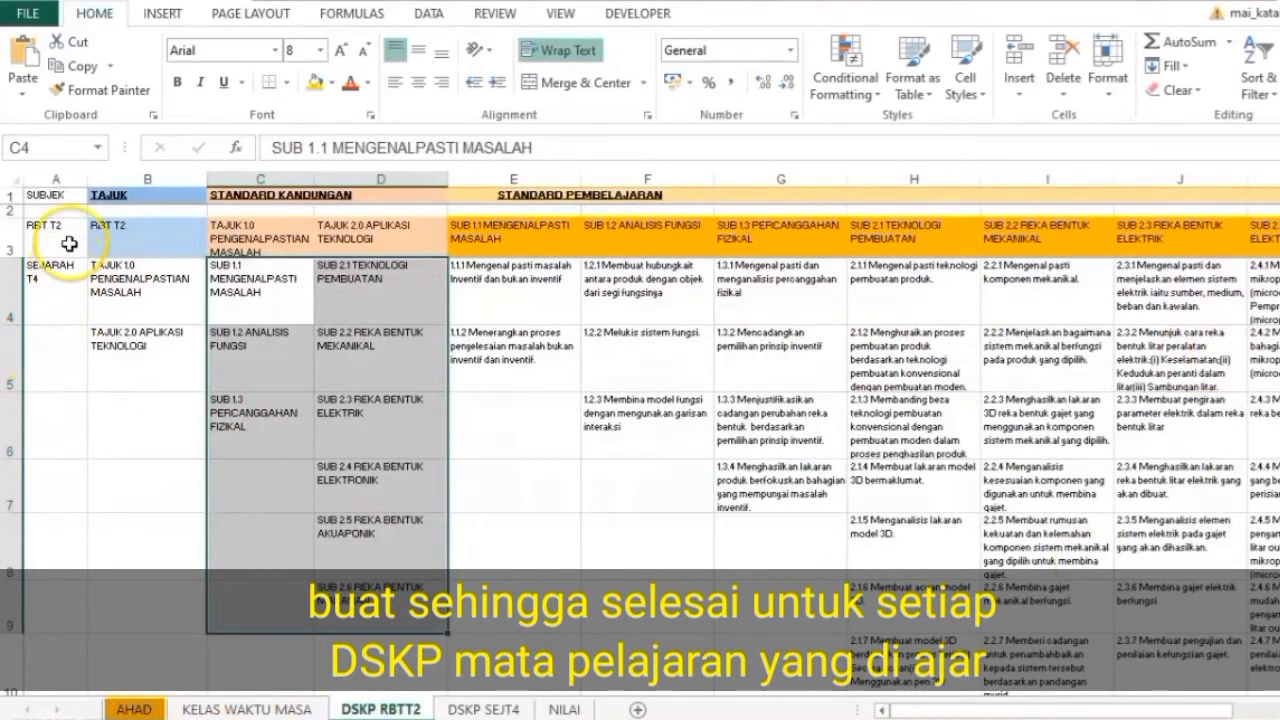
{"action": "left_click_drag", "start_coordinate": [43, 229], "coordinate": [63, 287]}
{"action": "left_click_drag", "start_coordinate": [150, 285], "coordinate": [160, 355]}
{"action": "left_click_drag", "start_coordinate": [218, 318], "coordinate": [257, 443]}
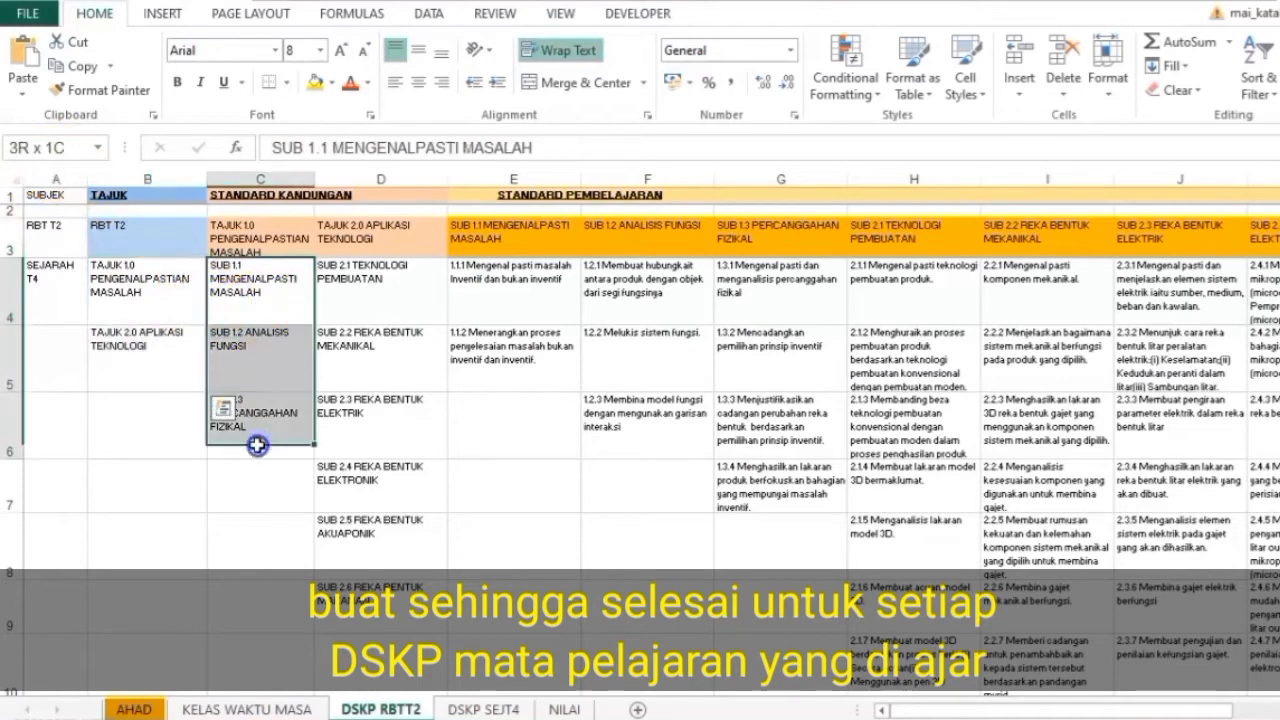
{"action": "left_click_drag", "start_coordinate": [340, 290], "coordinate": [382, 622]}
{"action": "left_click_drag", "start_coordinate": [480, 290], "coordinate": [486, 340]}
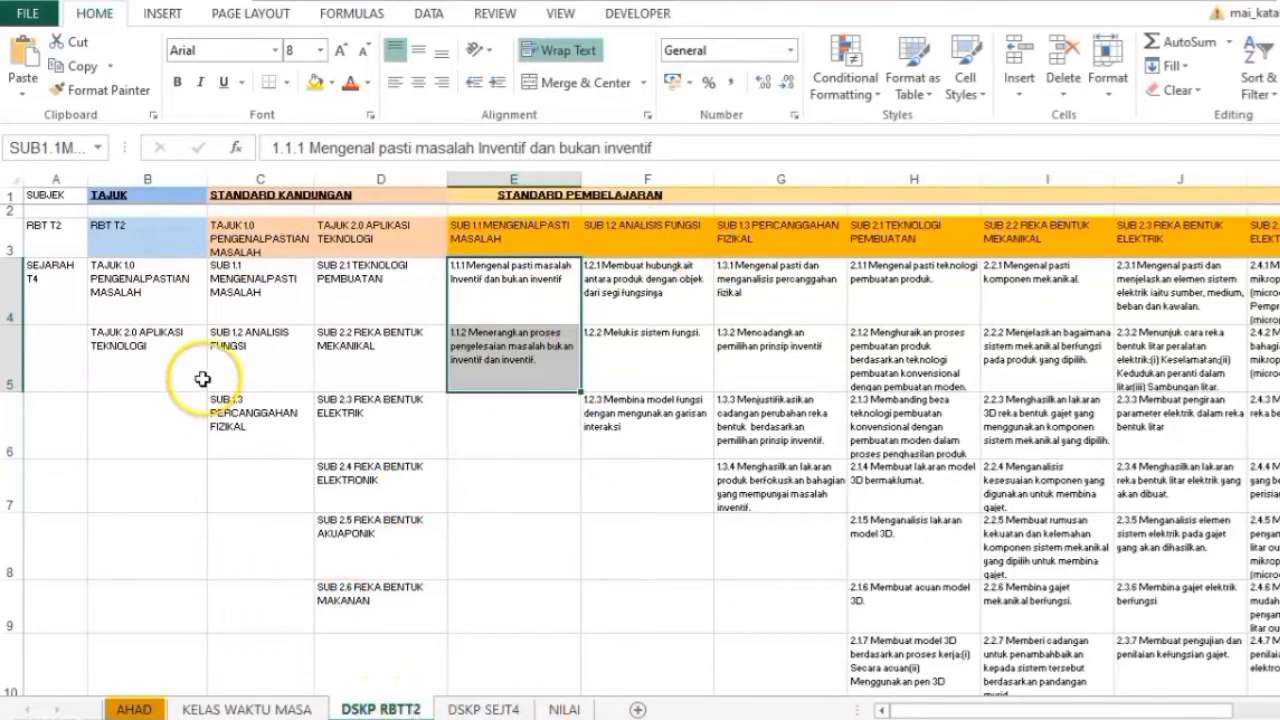
{"action": "left_click", "coordinate": [484, 709]}
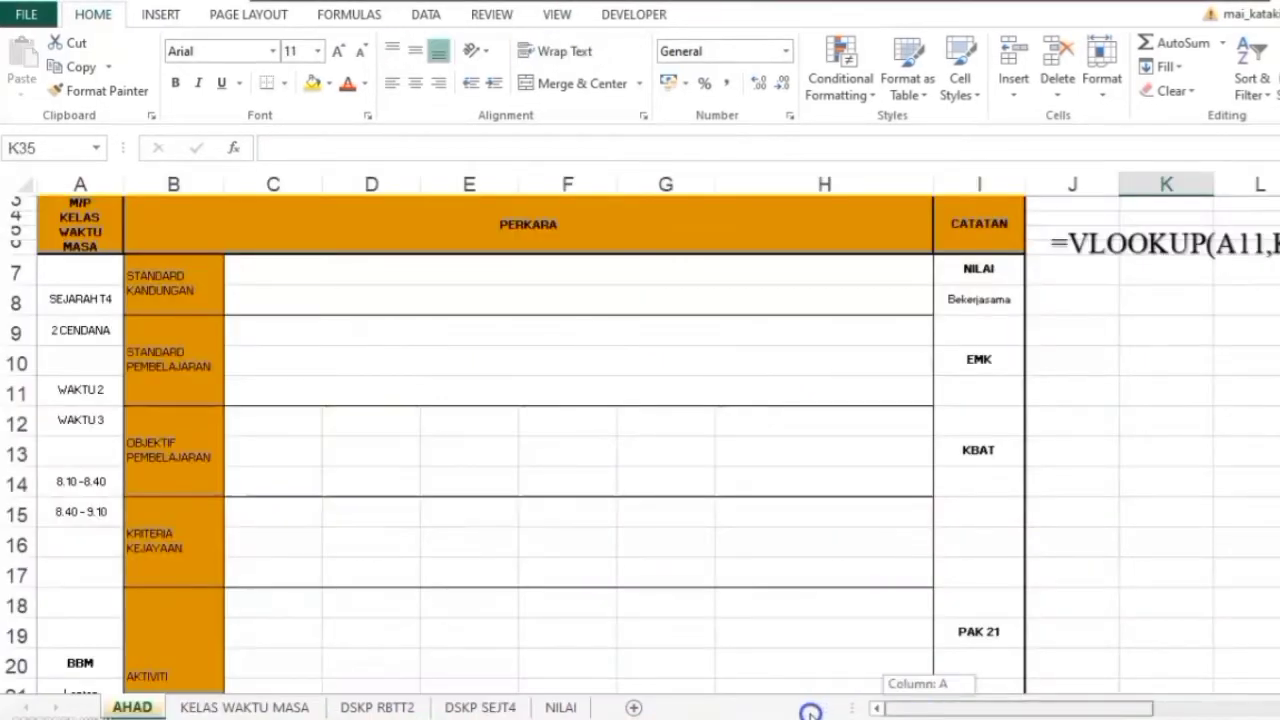
- Look over the daily lesson plan on the AHAD sheet and the VLOOKUP formula note beside it
{"action": "scroll", "coordinate": [621, 605], "scroll_direction": "up", "scroll_amount": 1}
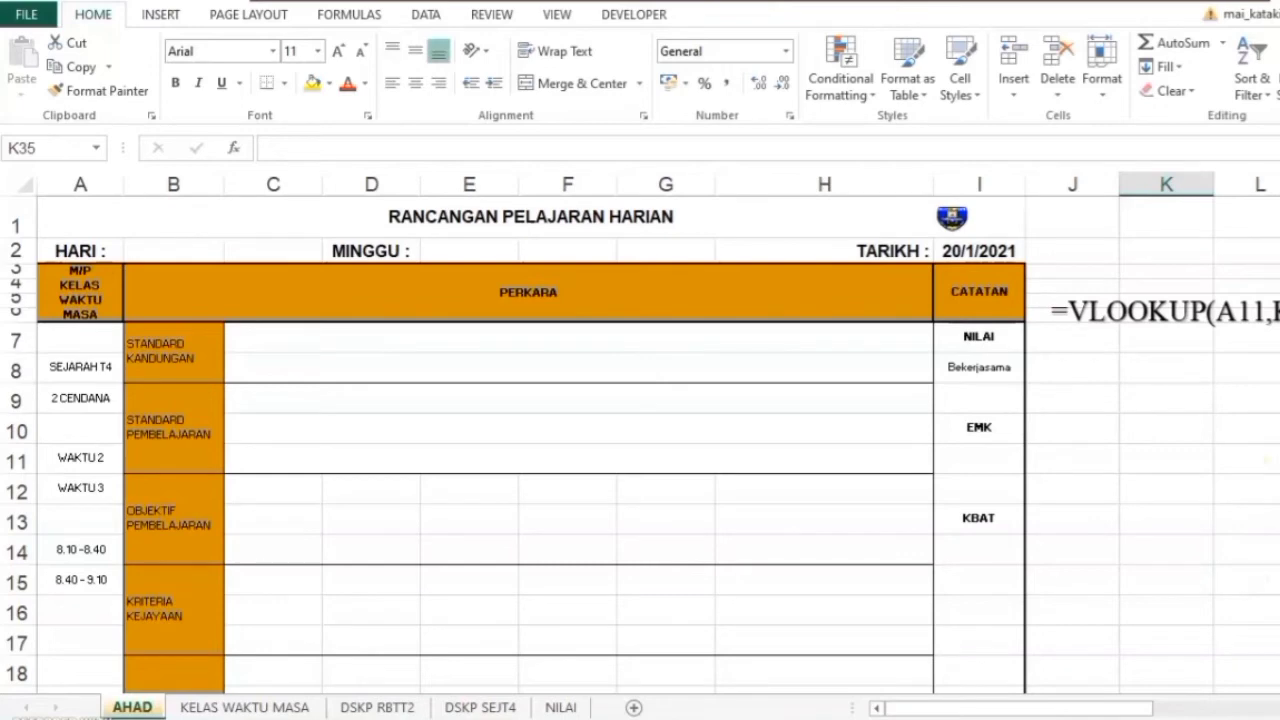
{"action": "left_click_drag", "start_coordinate": [1006, 706], "coordinate": [957, 703]}
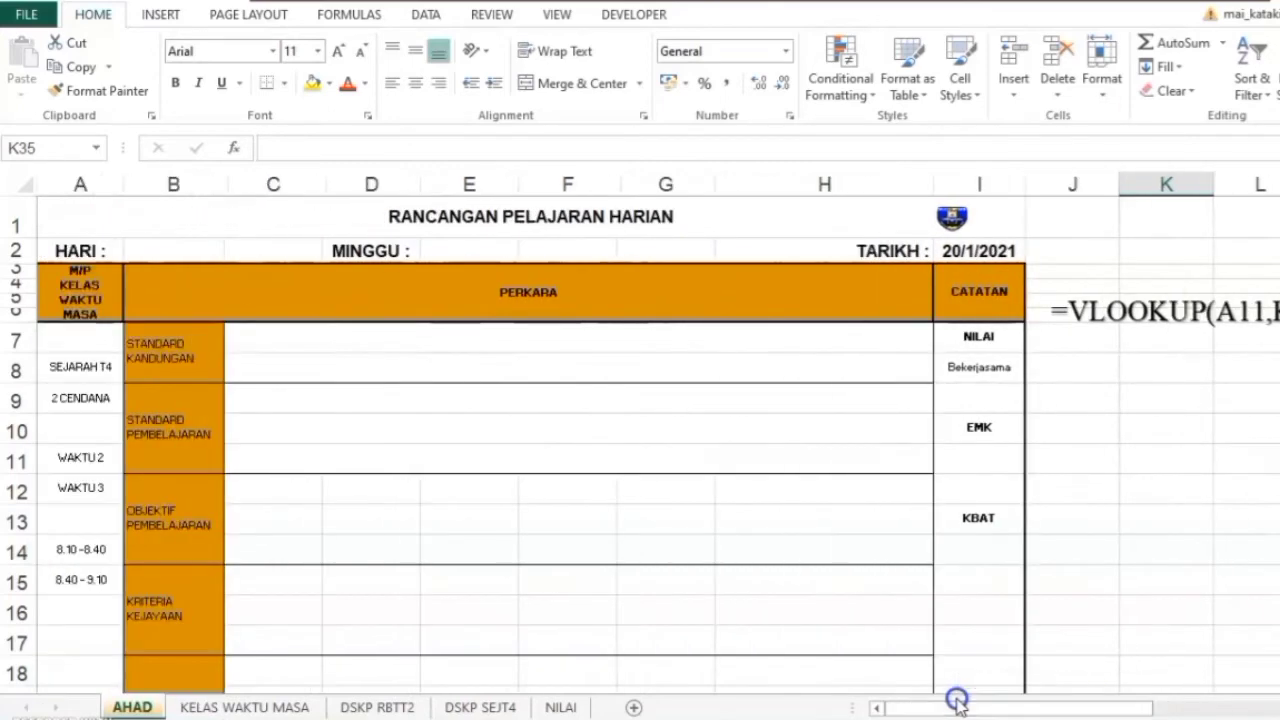
{"action": "left_click", "coordinate": [1133, 316]}
{"action": "left_click", "coordinate": [1068, 320]}
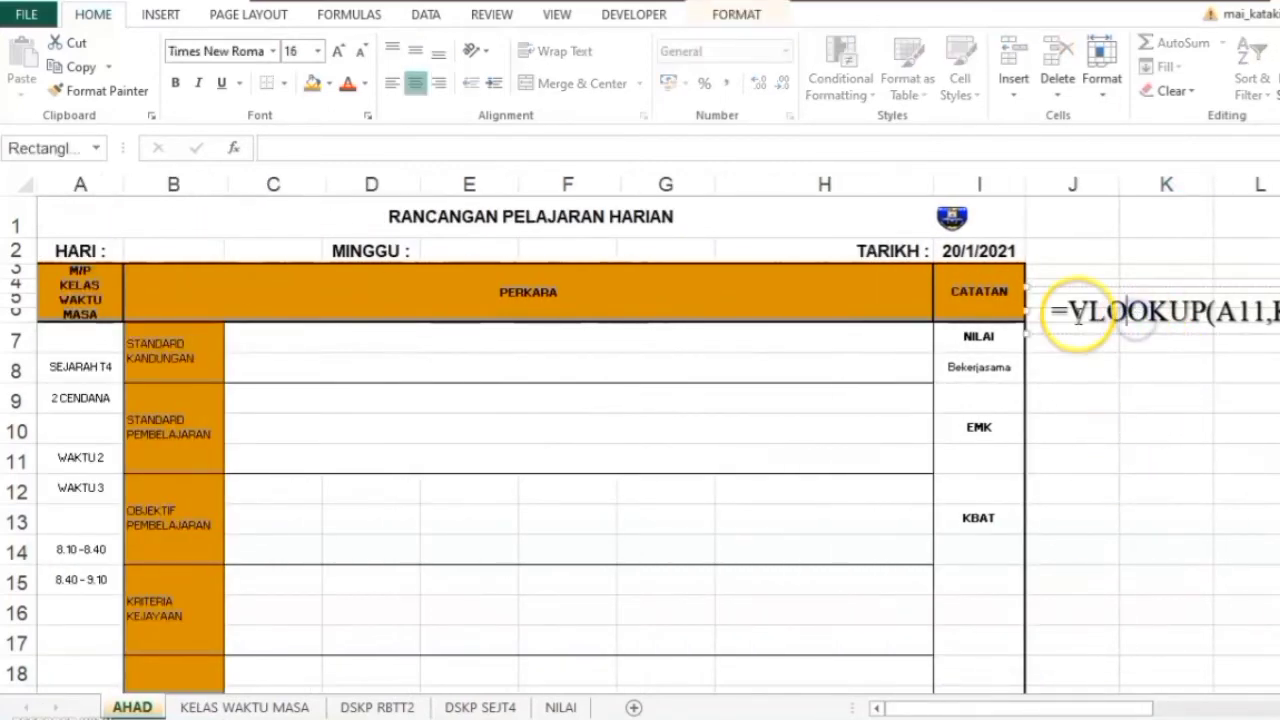
{"action": "left_click_drag", "start_coordinate": [1008, 706], "coordinate": [1060, 706]}
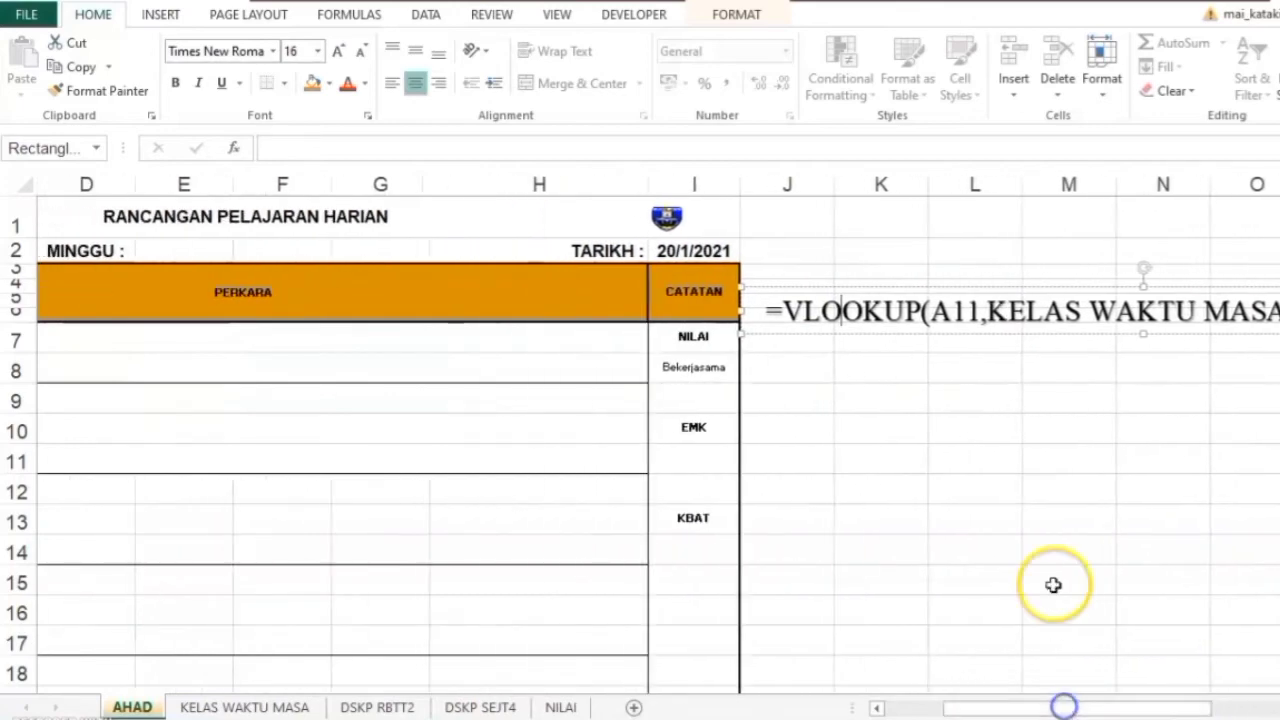
{"action": "left_click_drag", "start_coordinate": [950, 712], "coordinate": [849, 704]}
{"action": "left_click", "coordinate": [719, 428]}
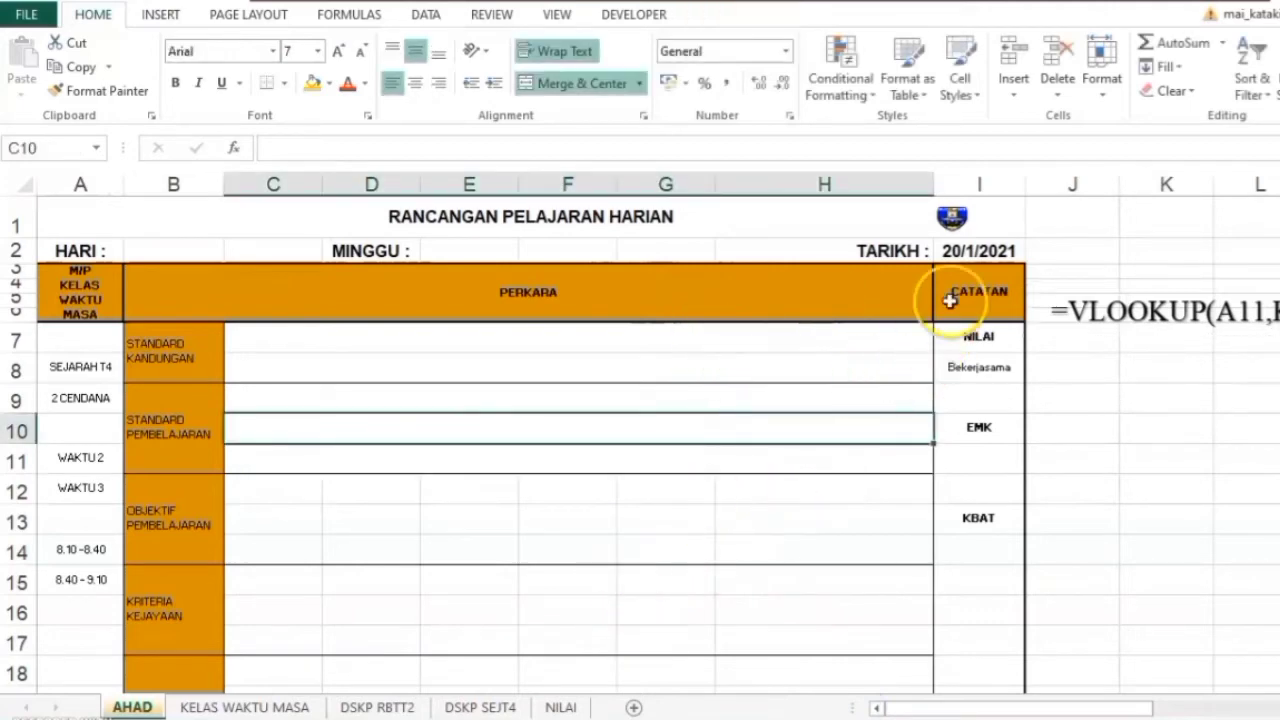
- Start a data validation rule for the date cell I2 that allows values from a List
{"action": "left_click", "coordinate": [988, 256]}
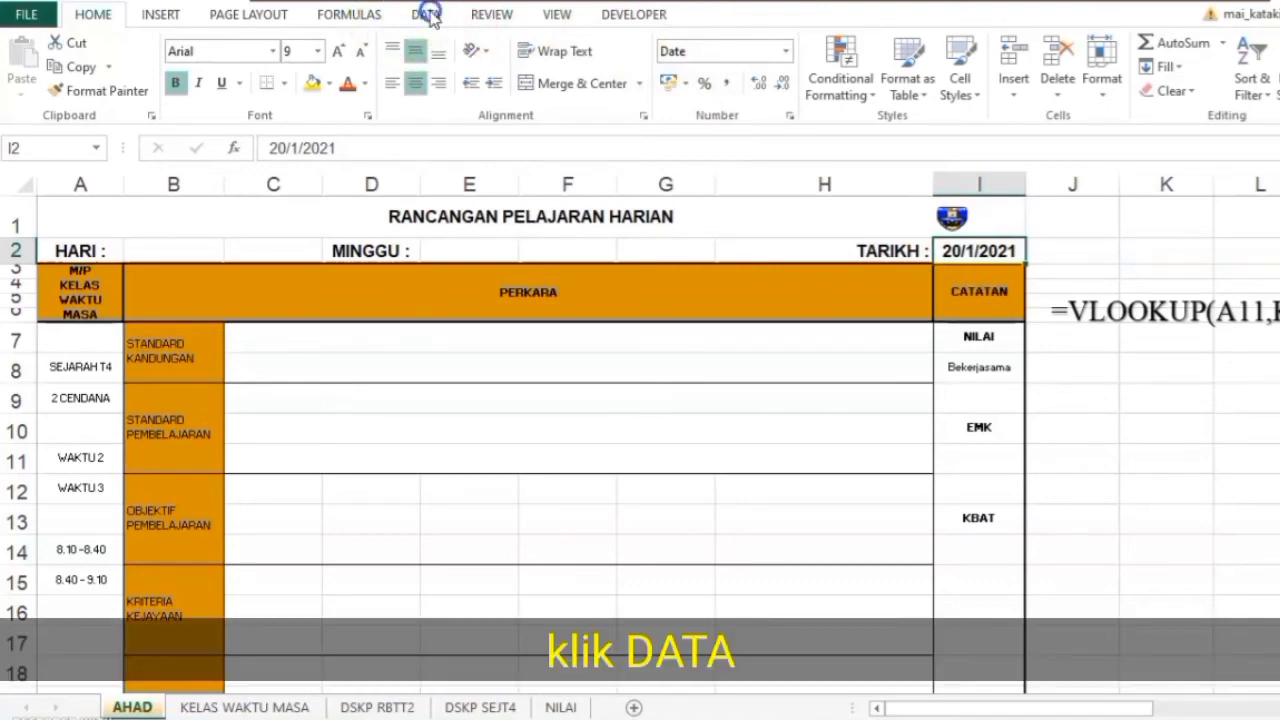
{"action": "left_click", "coordinate": [428, 15]}
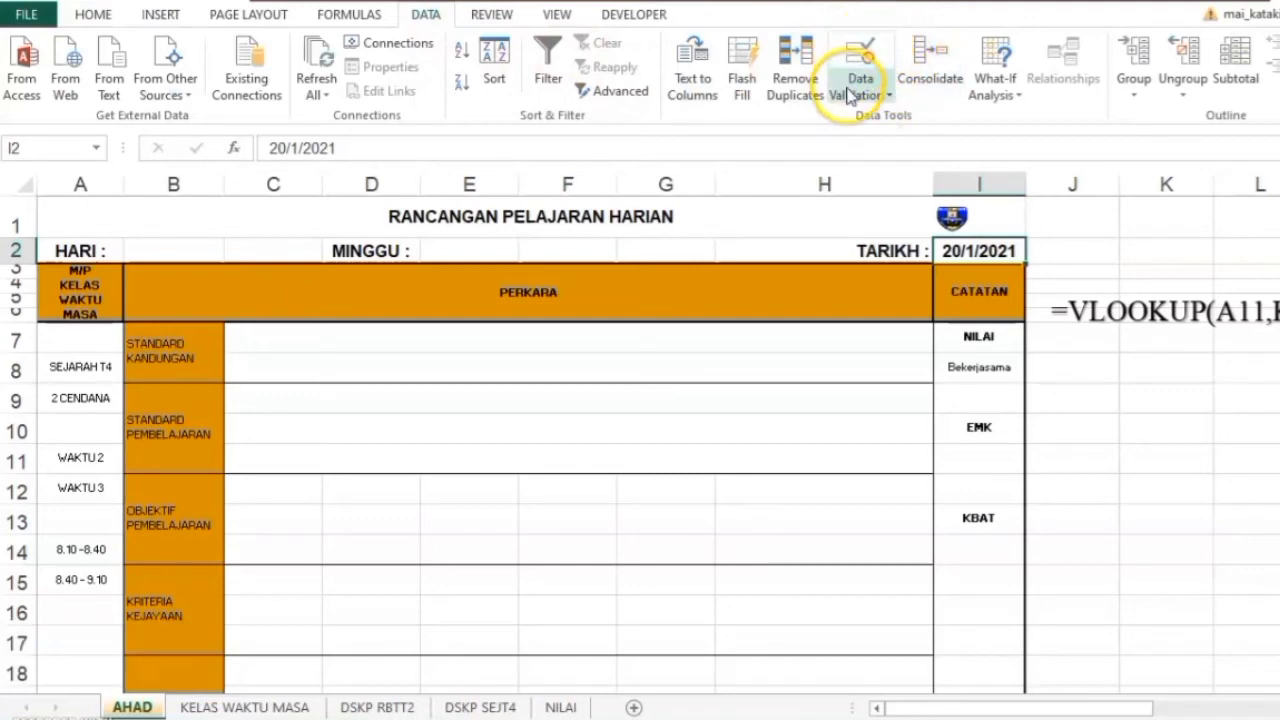
{"action": "left_click", "coordinate": [849, 95]}
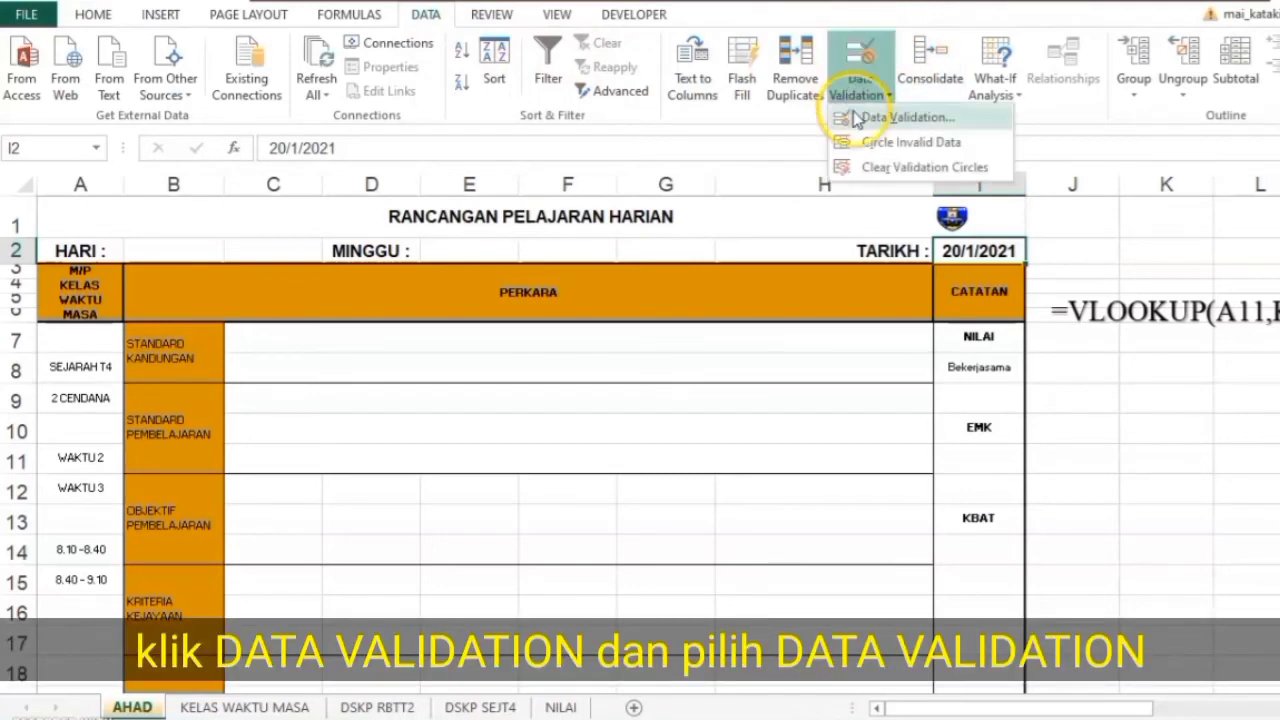
{"action": "left_click", "coordinate": [913, 122]}
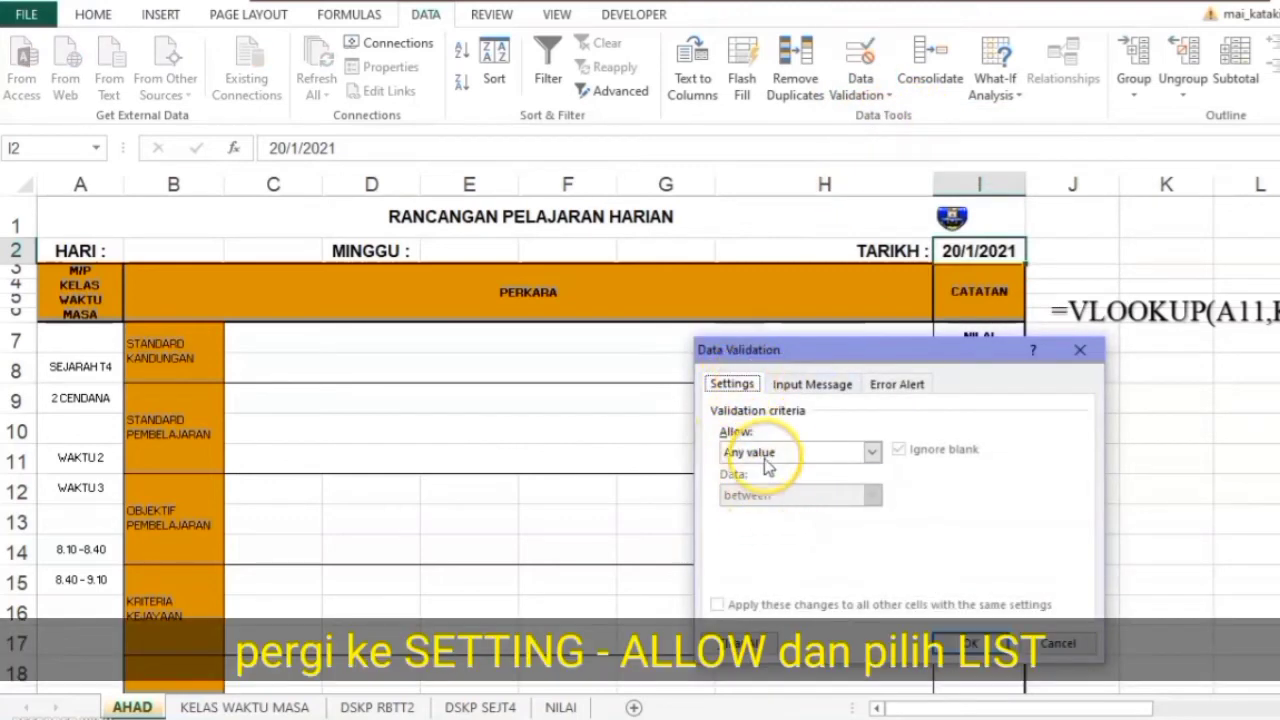
{"action": "left_click", "coordinate": [868, 453]}
{"action": "left_click", "coordinate": [779, 514]}
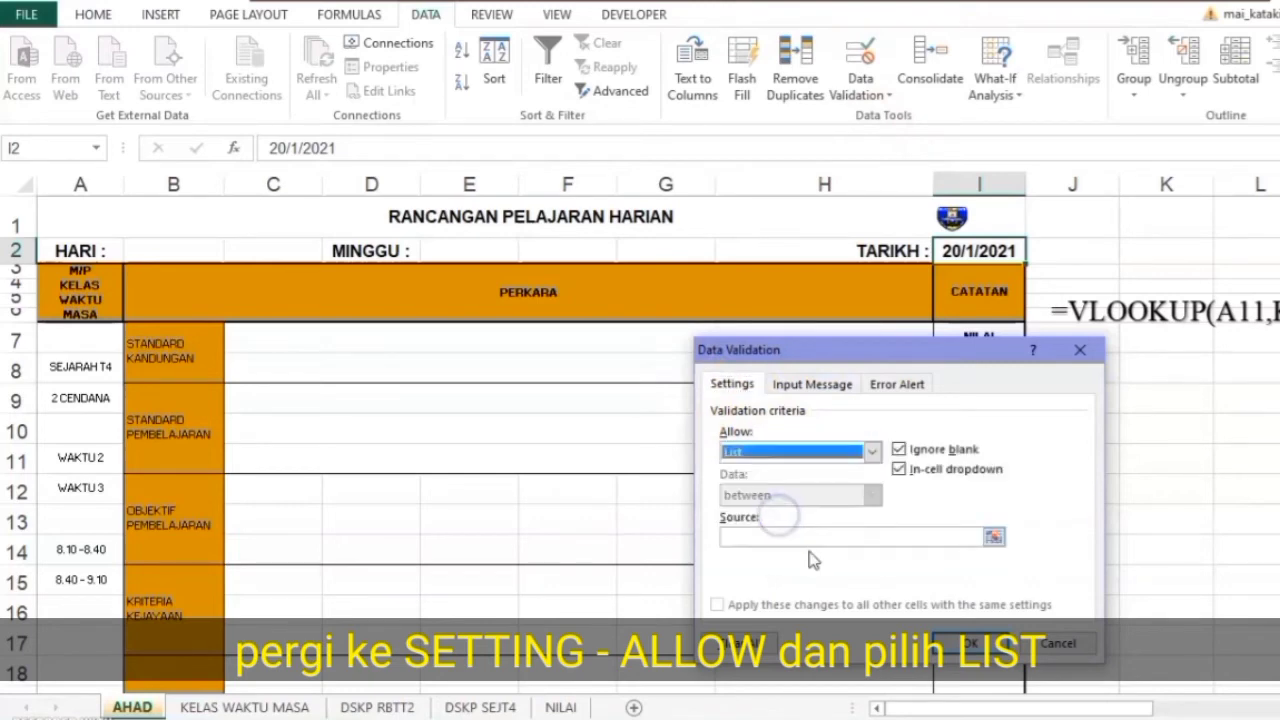
- Set the list source to ='KELAS WAKTU MASA'!$A:$A, the whole date column, and apply the validation to I2
{"action": "left_click", "coordinate": [755, 531]}
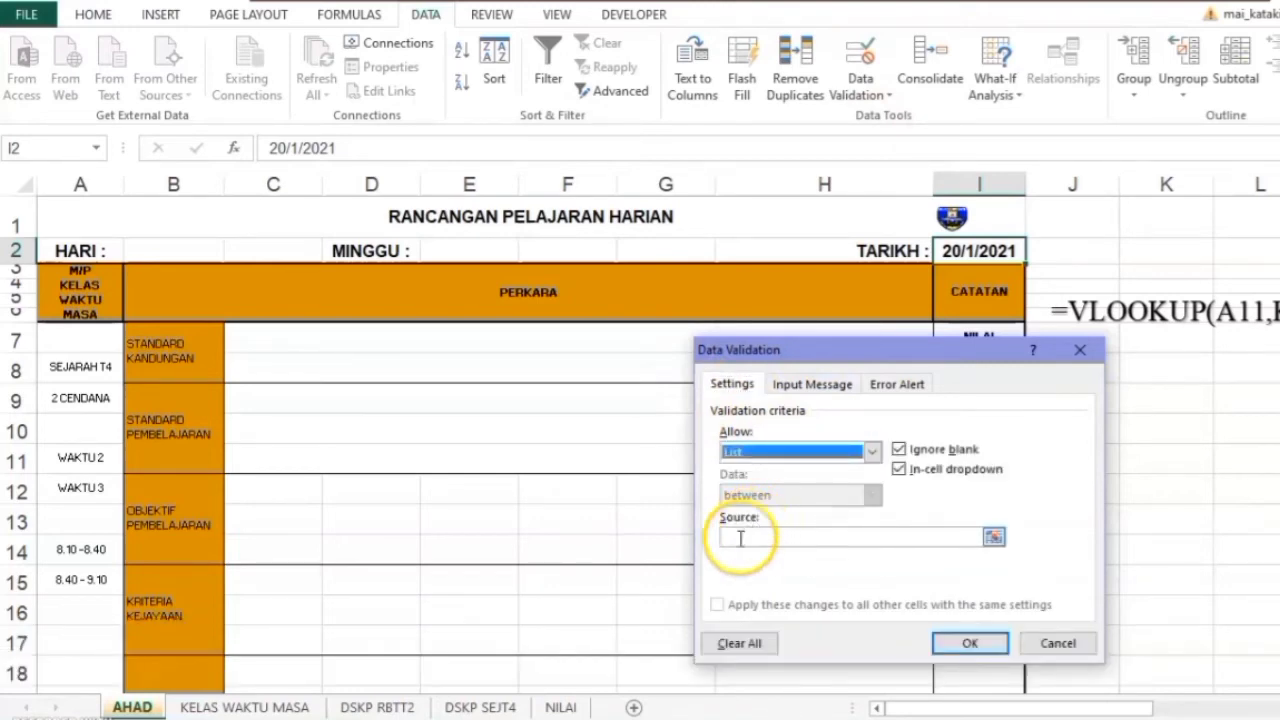
{"action": "left_click", "coordinate": [738, 537]}
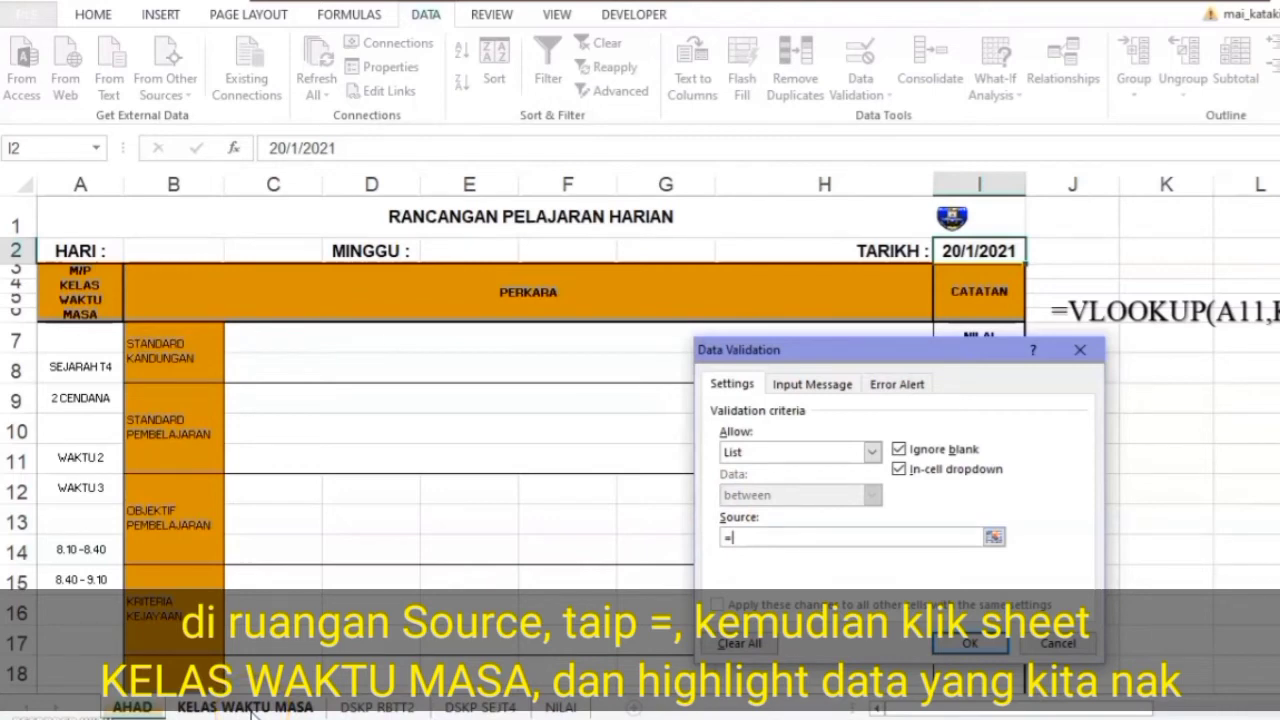
{"action": "left_click", "coordinate": [235, 708]}
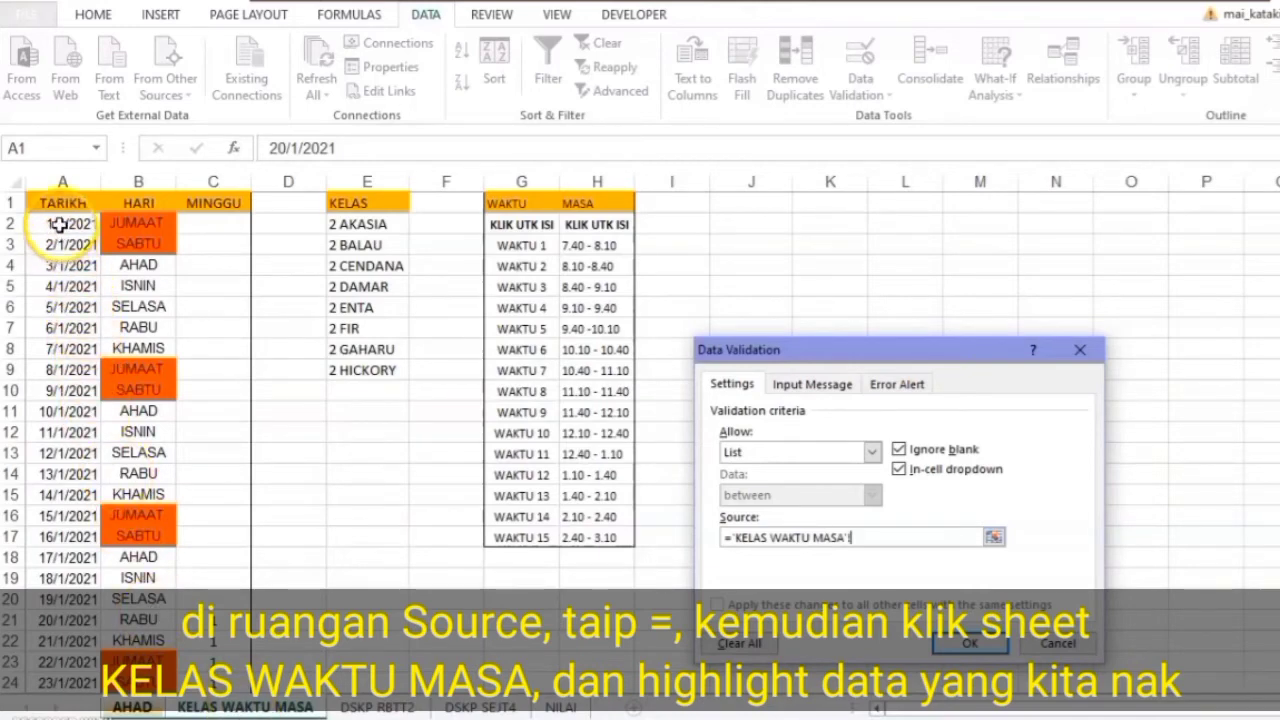
{"action": "left_click_drag", "start_coordinate": [60, 224], "coordinate": [48, 333]}
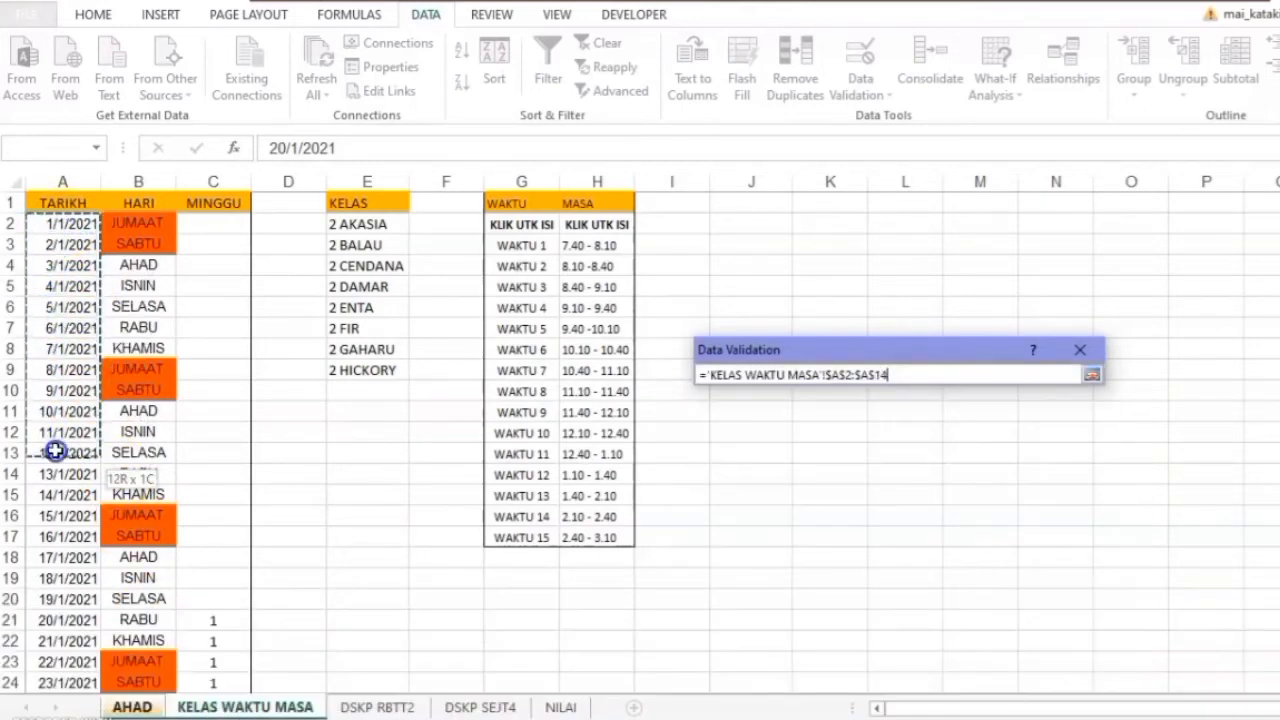
{"action": "left_click_drag", "start_coordinate": [80, 683], "coordinate": [77, 625]}
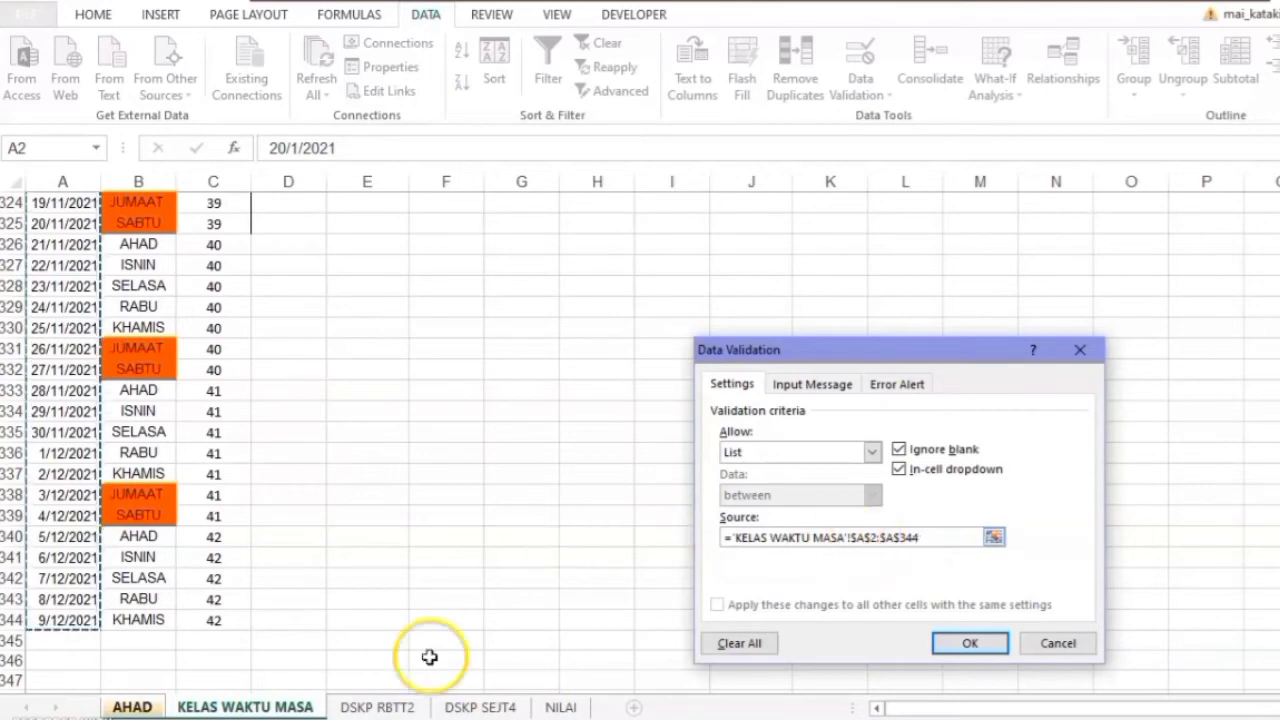
{"action": "scroll", "coordinate": [60, 400], "scroll_direction": "up", "scroll_amount": 20}
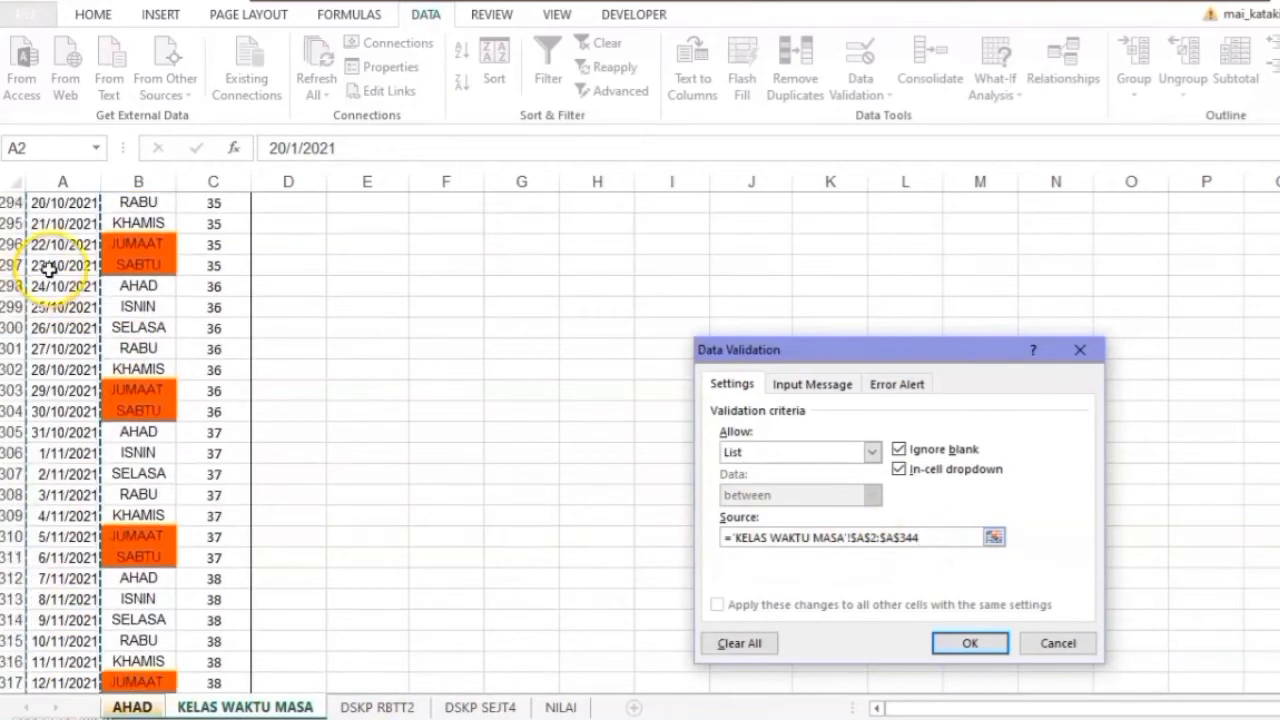
{"action": "scroll", "coordinate": [55, 207], "scroll_direction": "up", "scroll_amount": 20}
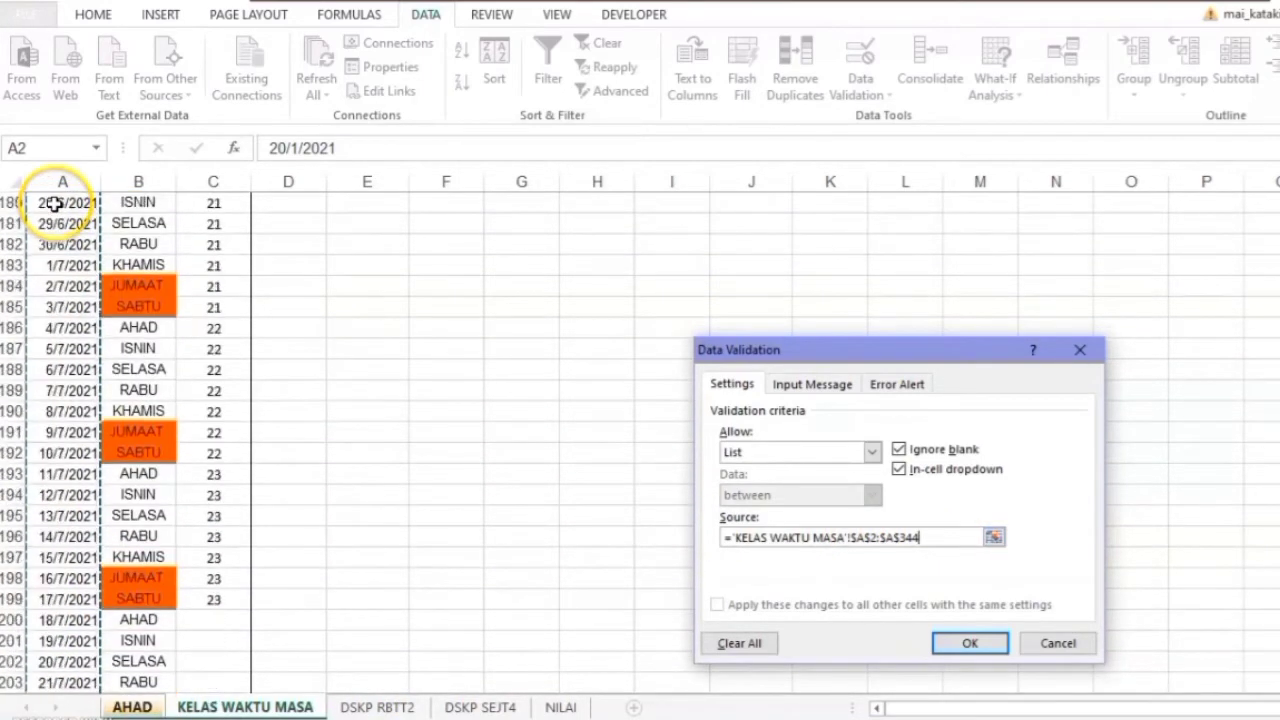
{"action": "scroll", "coordinate": [55, 207], "scroll_direction": "up", "scroll_amount": 20}
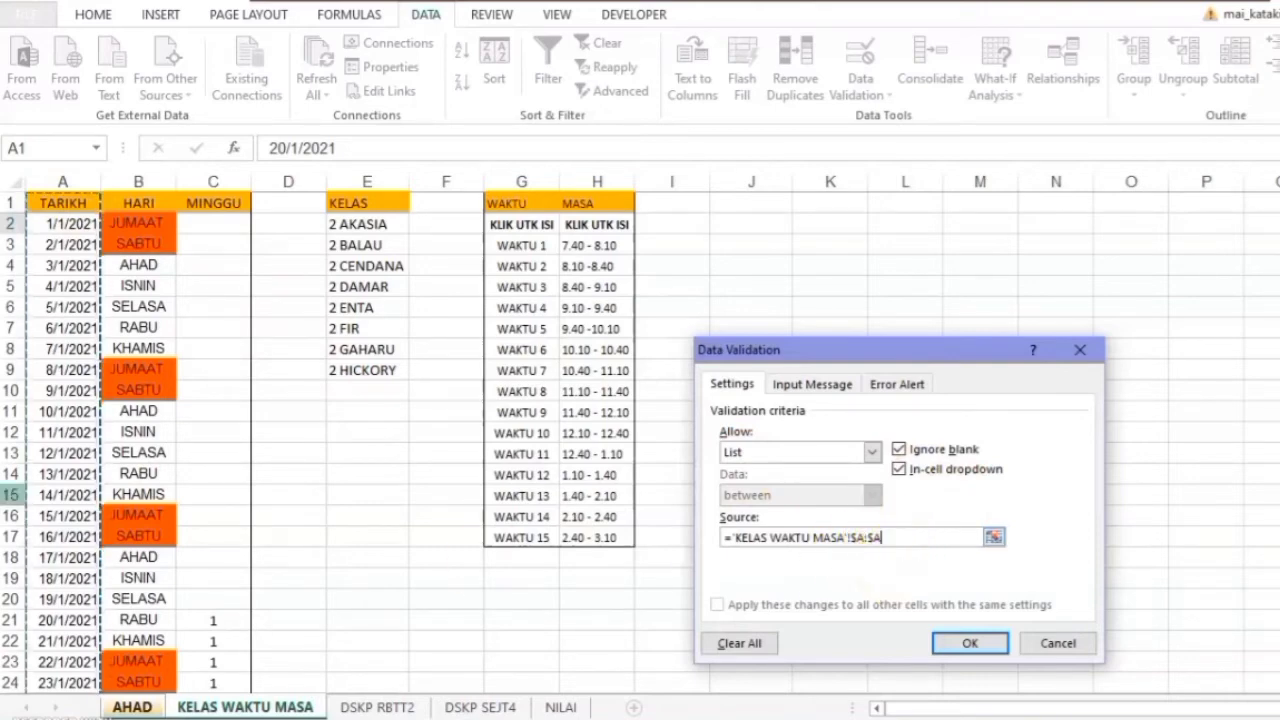
{"action": "left_click", "coordinate": [966, 643]}
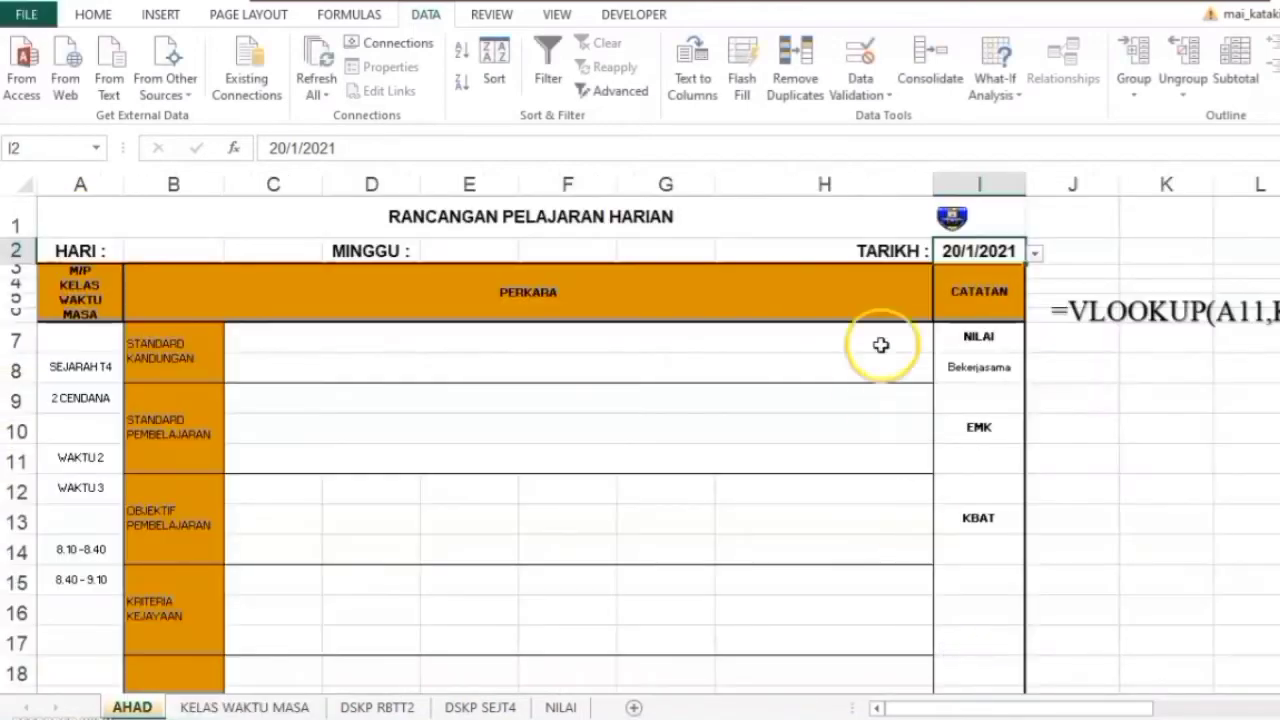
- Pick TARIKH from the date cell's drop-down list and look through the remaining entries down to the end
{"action": "left_click", "coordinate": [1035, 253]}
{"action": "mouse_move", "coordinate": [1032, 292]}
{"action": "left_mouse_down"}
{"action": "mouse_move", "coordinate": [1018, 361]}
{"action": "mouse_move", "coordinate": [1029, 281]}
{"action": "left_mouse_up"}
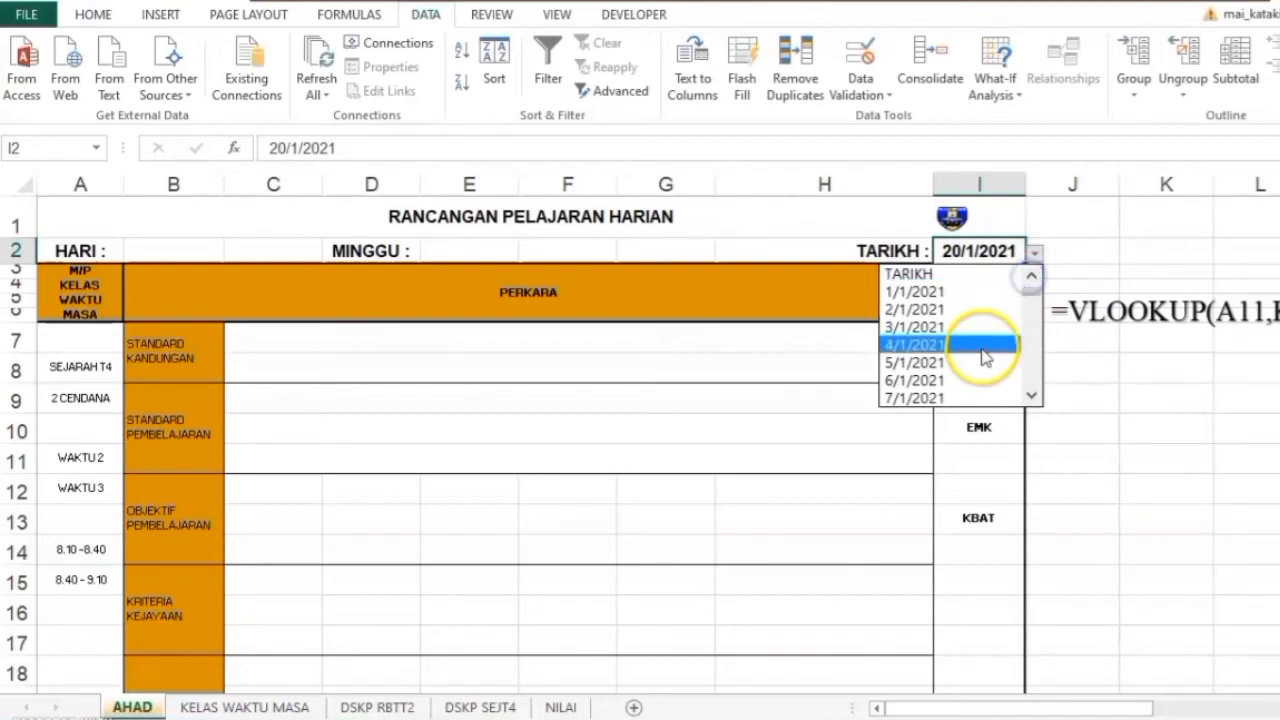
{"action": "left_click", "coordinate": [968, 273]}
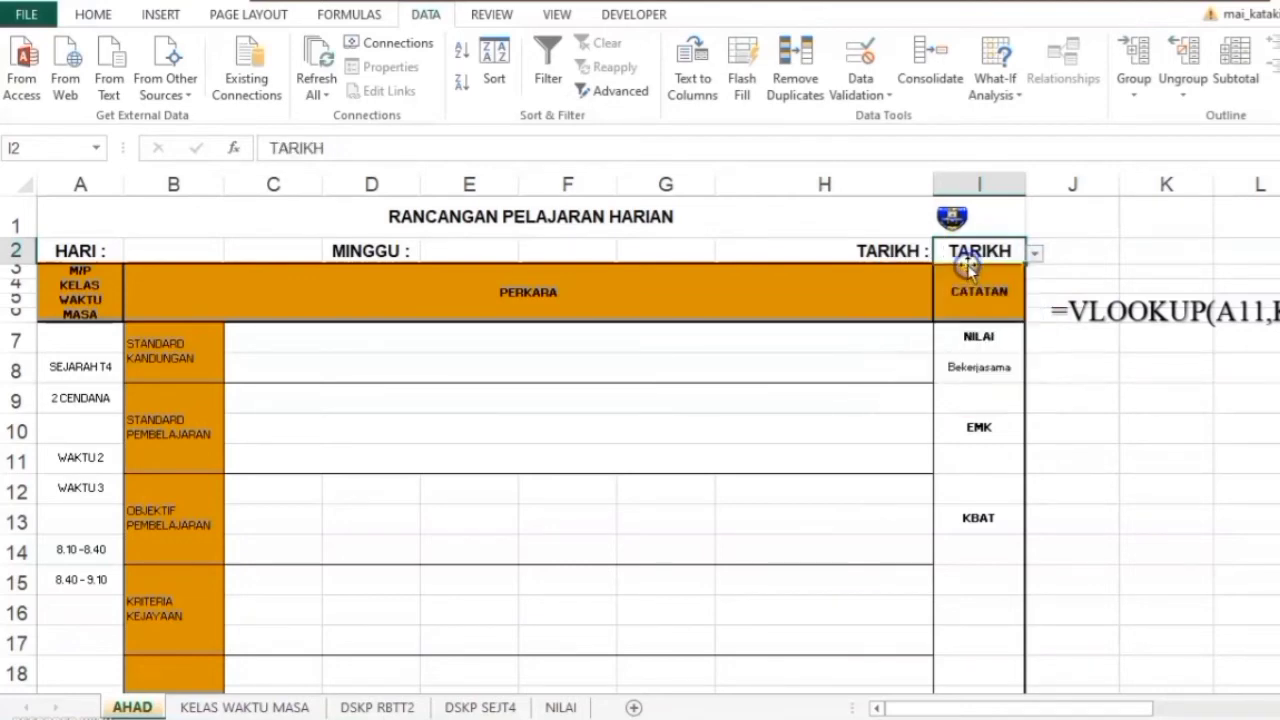
{"action": "left_click", "coordinate": [1035, 253]}
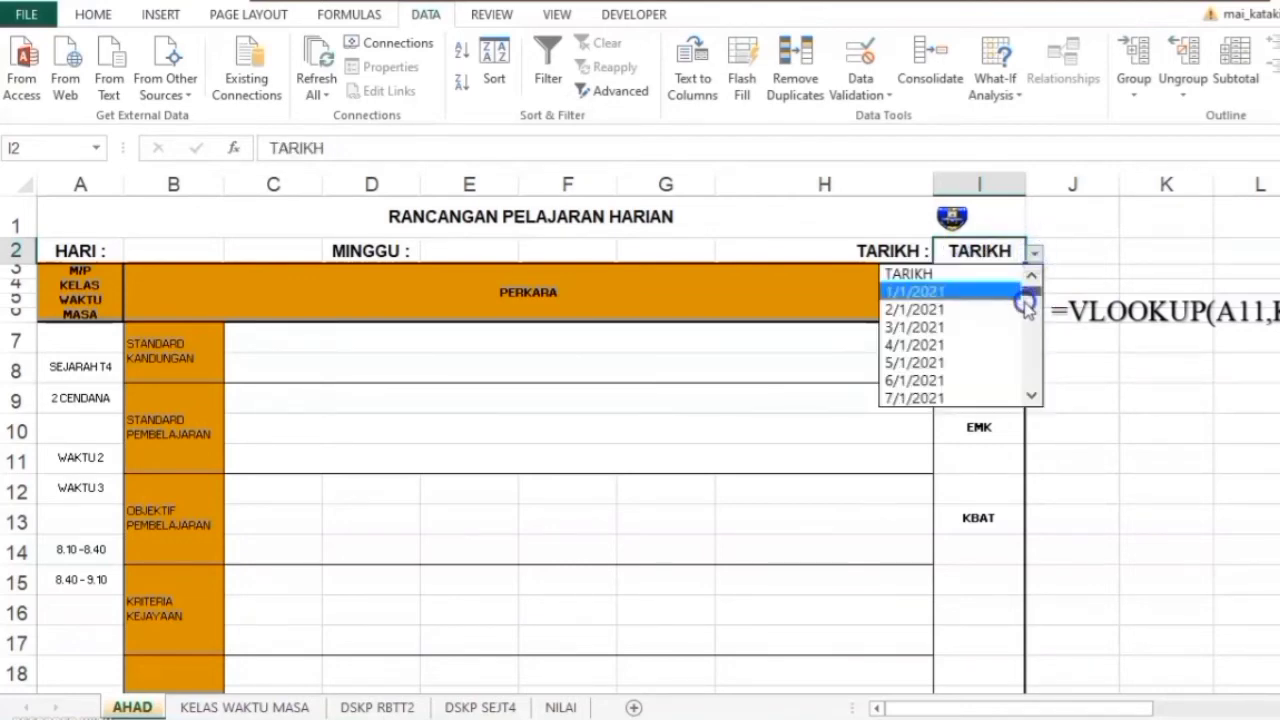
{"action": "left_click_drag", "start_coordinate": [1027, 305], "coordinate": [1029, 360]}
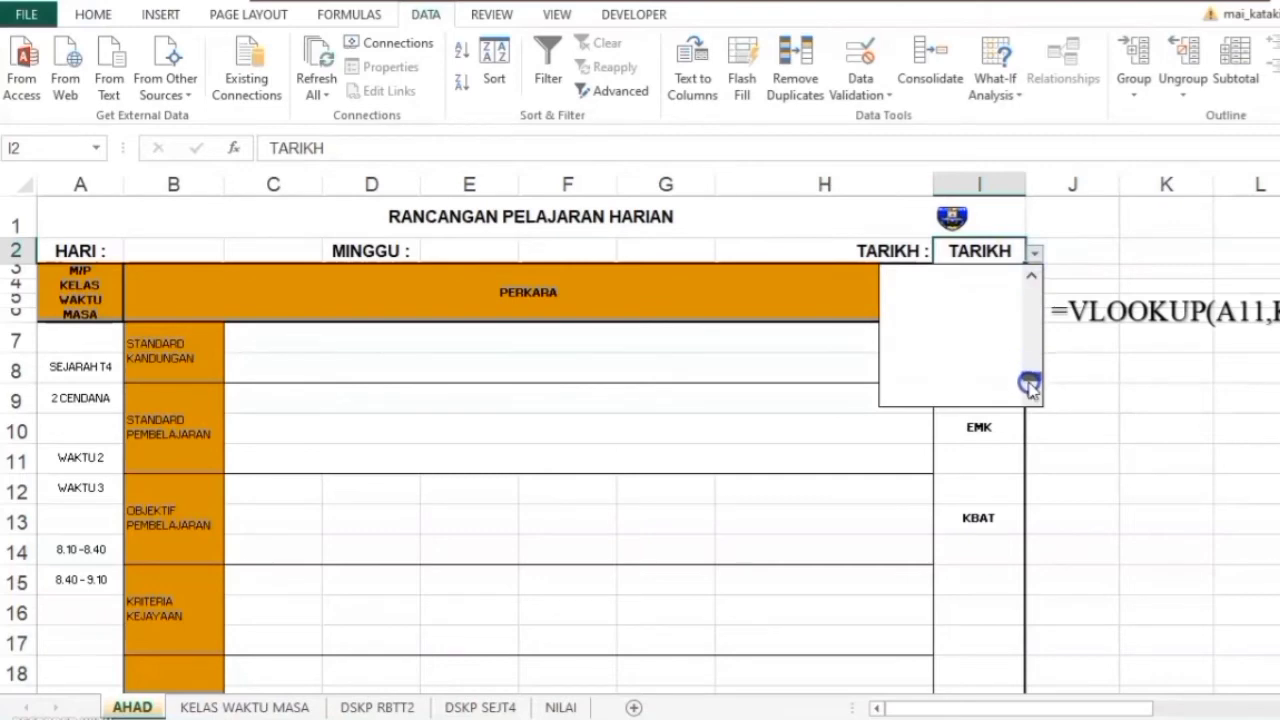
{"action": "left_click_drag", "start_coordinate": [1029, 340], "coordinate": [1029, 288]}
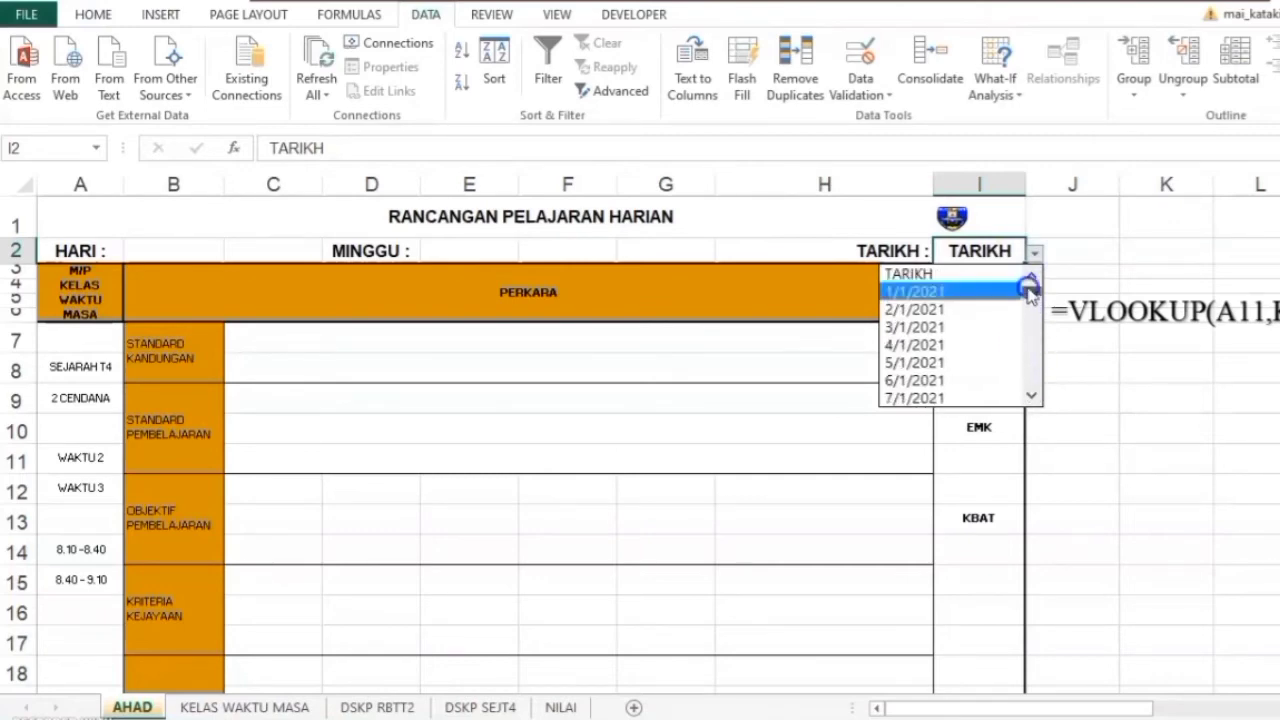
{"action": "left_click", "coordinate": [1036, 253]}
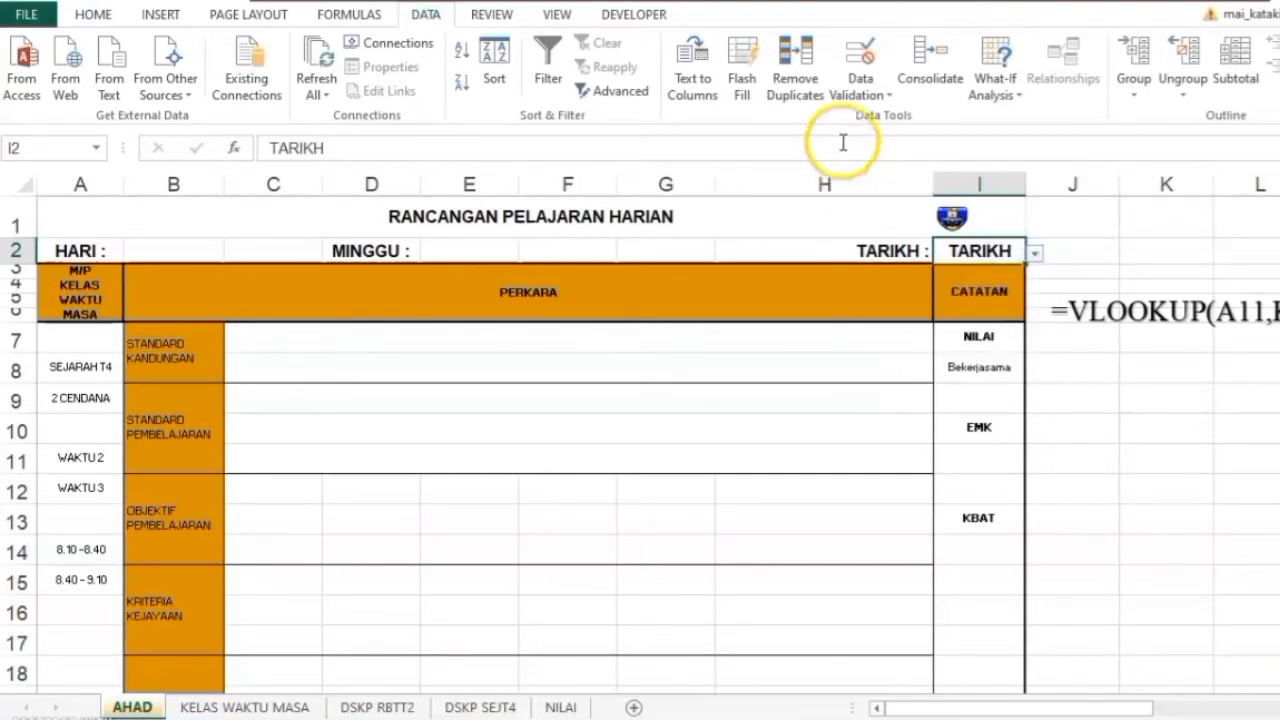
- Change I2's validation source to ='KELAS WAKTU MASA'!$A2:$A344, check it against the last date row, and apply it
{"action": "left_click", "coordinate": [884, 90]}
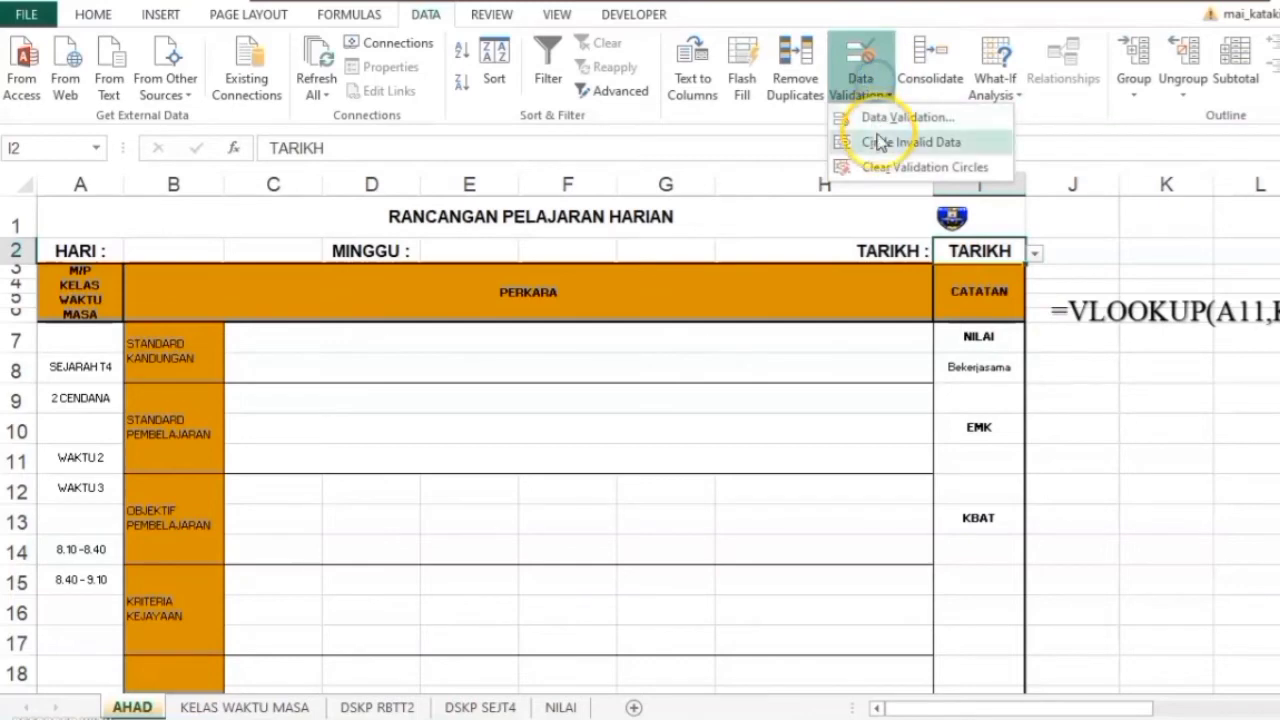
{"action": "left_click", "coordinate": [884, 117]}
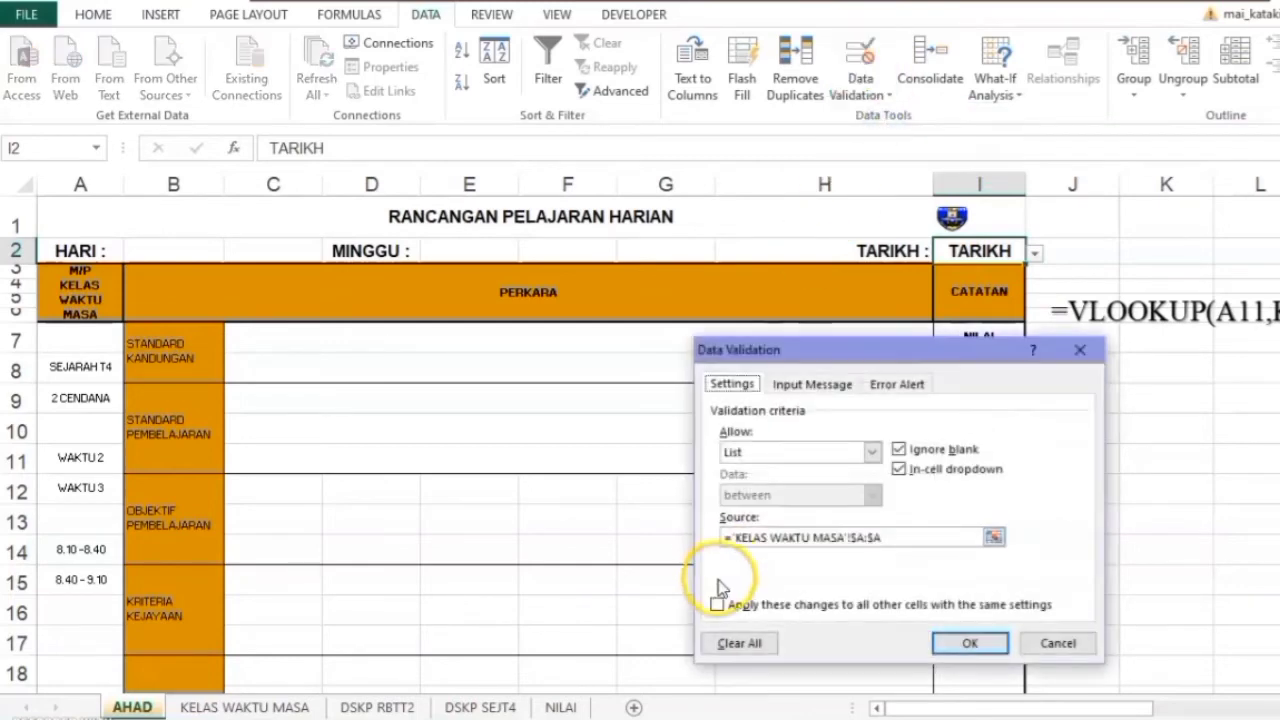
{"action": "left_click", "coordinate": [906, 537]}
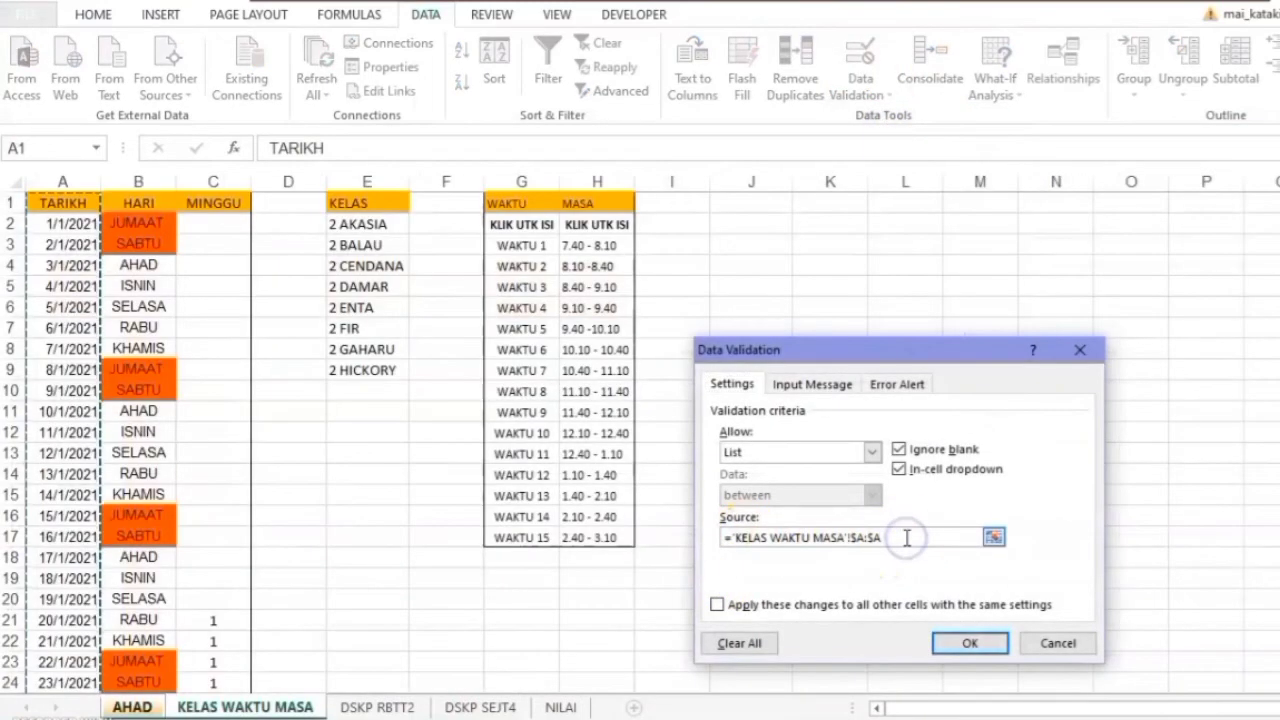
{"action": "key", "text": "BackSpace"}
{"action": "key", "text": "BackSpace"}
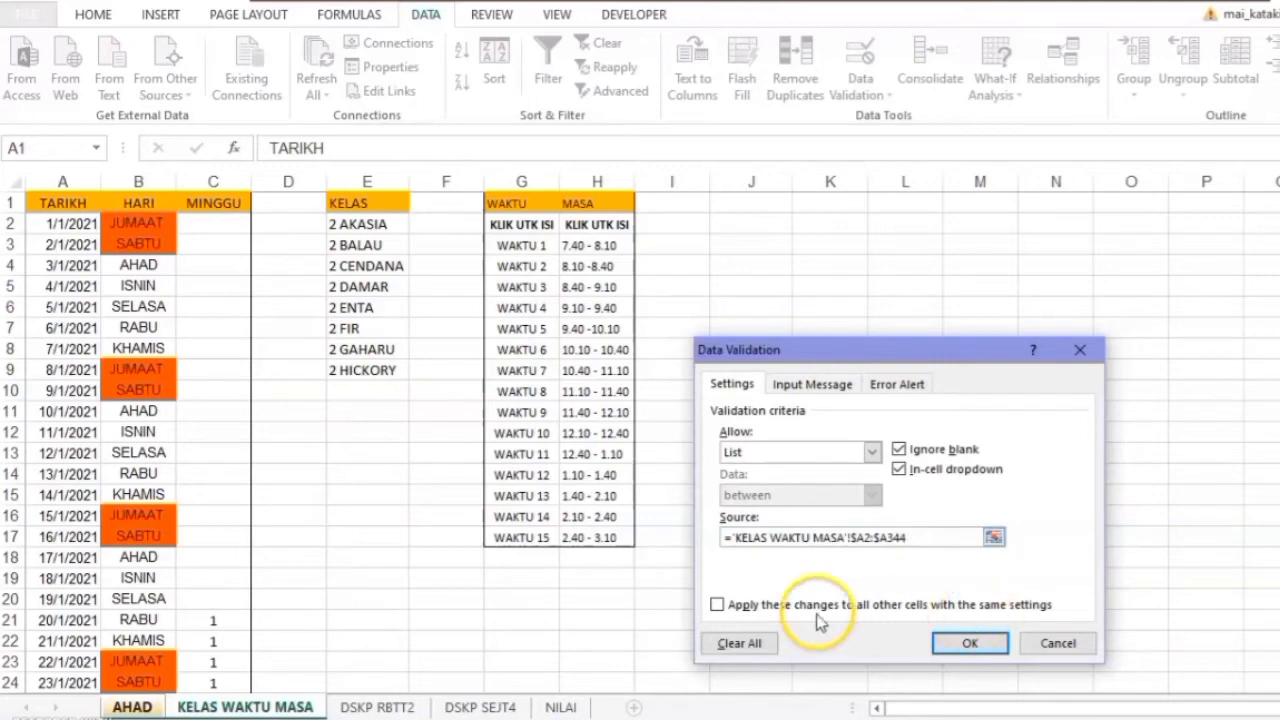
{"action": "scroll", "coordinate": [640, 443], "scroll_direction": "down", "scroll_amount": 20}
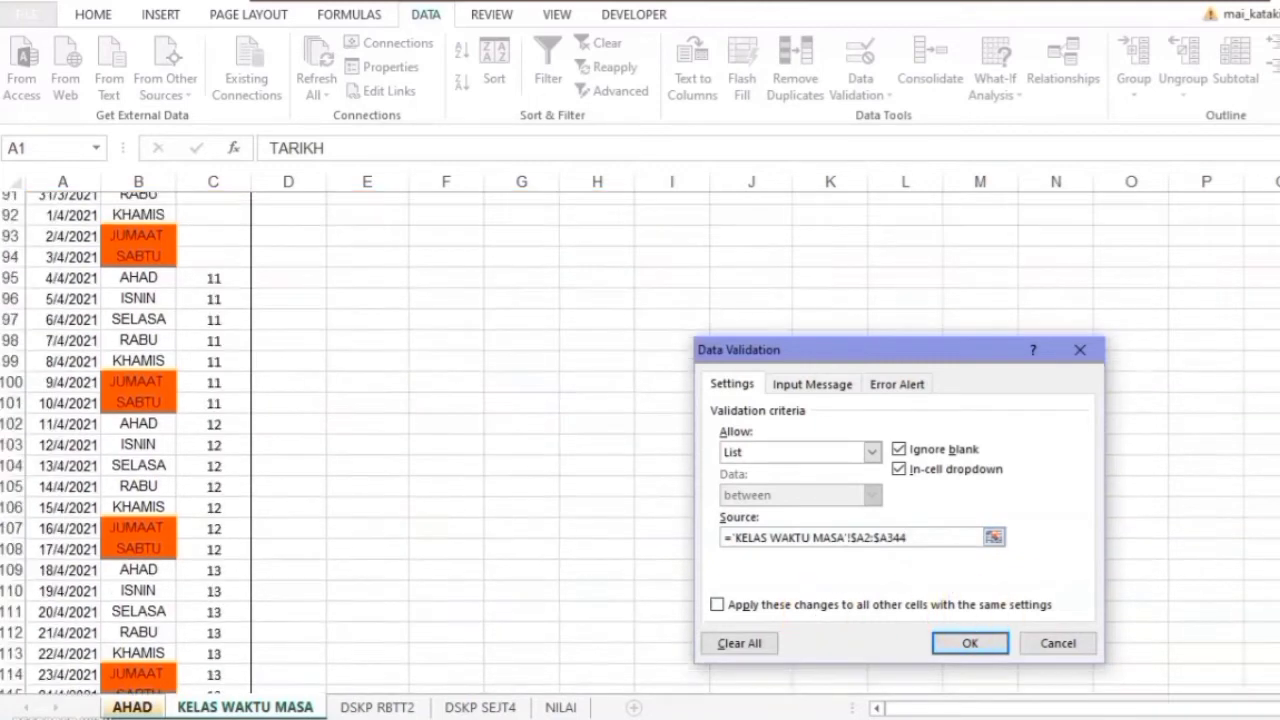
{"action": "scroll", "coordinate": [640, 443], "scroll_direction": "up", "scroll_amount": 20}
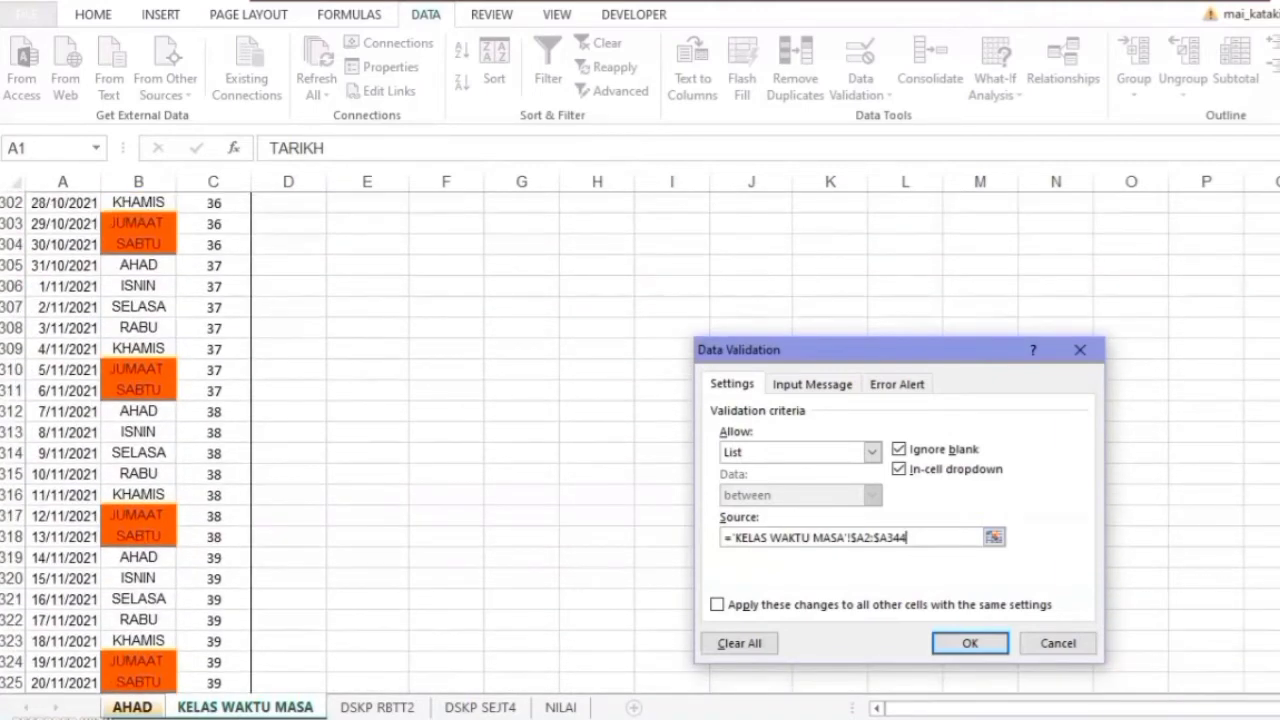
{"action": "scroll", "coordinate": [134, 470], "scroll_direction": "down", "scroll_amount": 11}
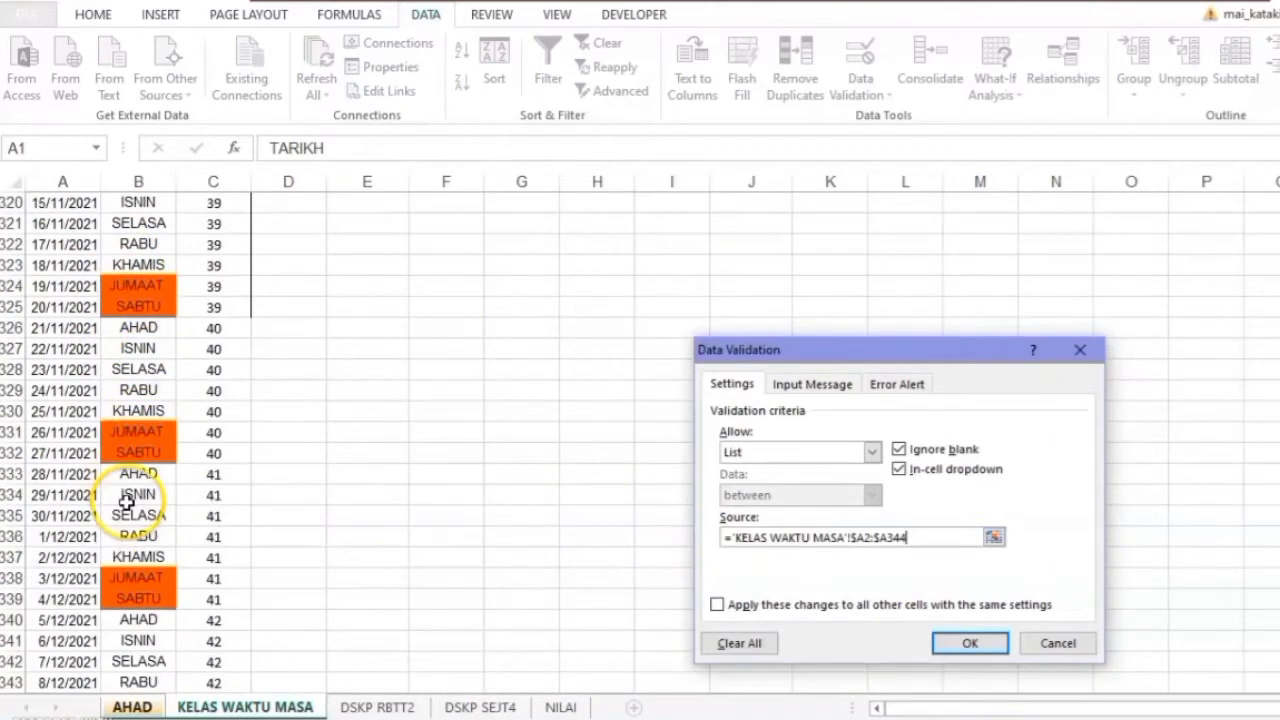
{"action": "scroll", "coordinate": [123, 505], "scroll_direction": "down", "scroll_amount": 1}
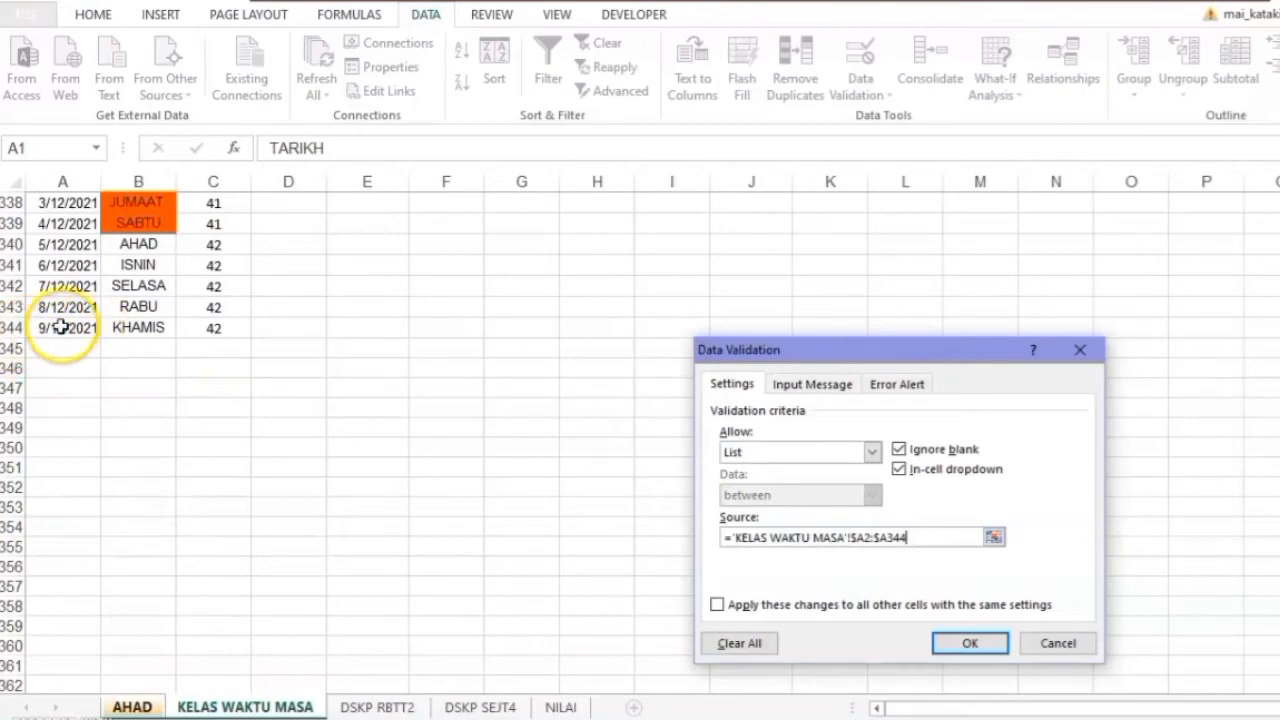
{"action": "left_click", "coordinate": [963, 643]}
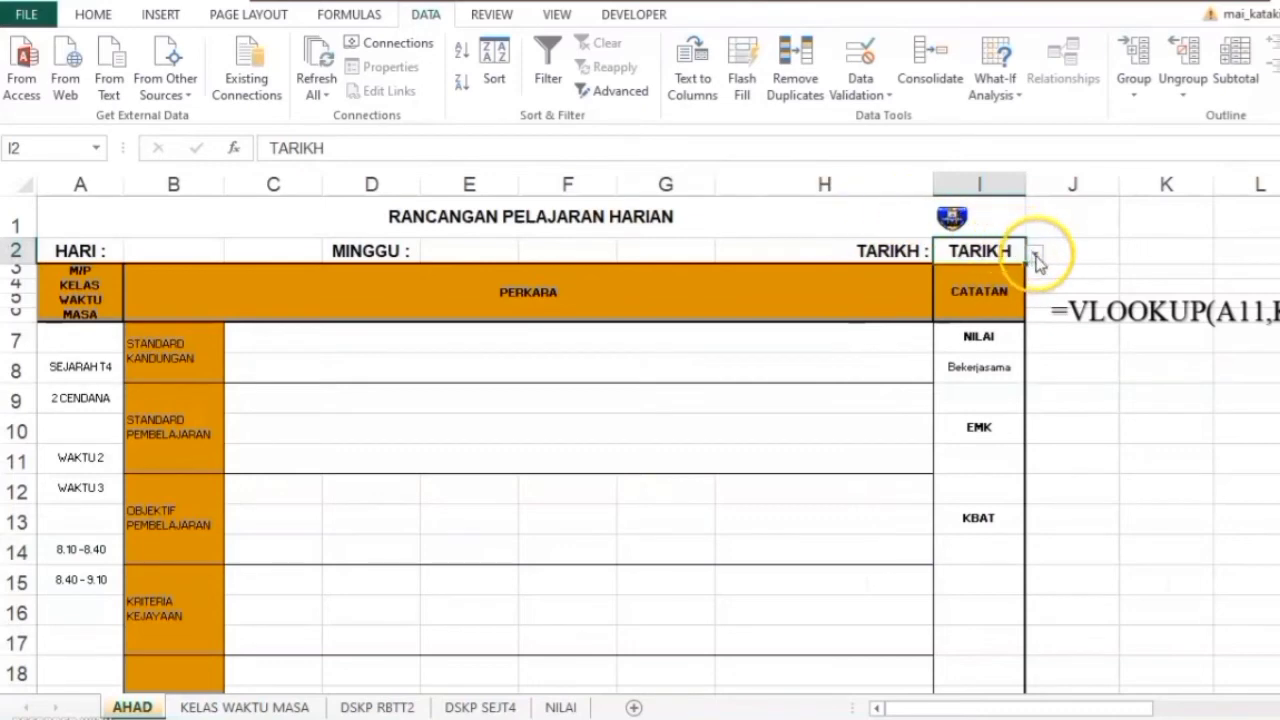
- Look through the revised date drop-down in I2 and choose 3/1/2021
{"action": "left_click", "coordinate": [1037, 262]}
{"action": "left_click_drag", "start_coordinate": [1034, 292], "coordinate": [1026, 390]}
{"action": "left_click", "coordinate": [1090, 382]}
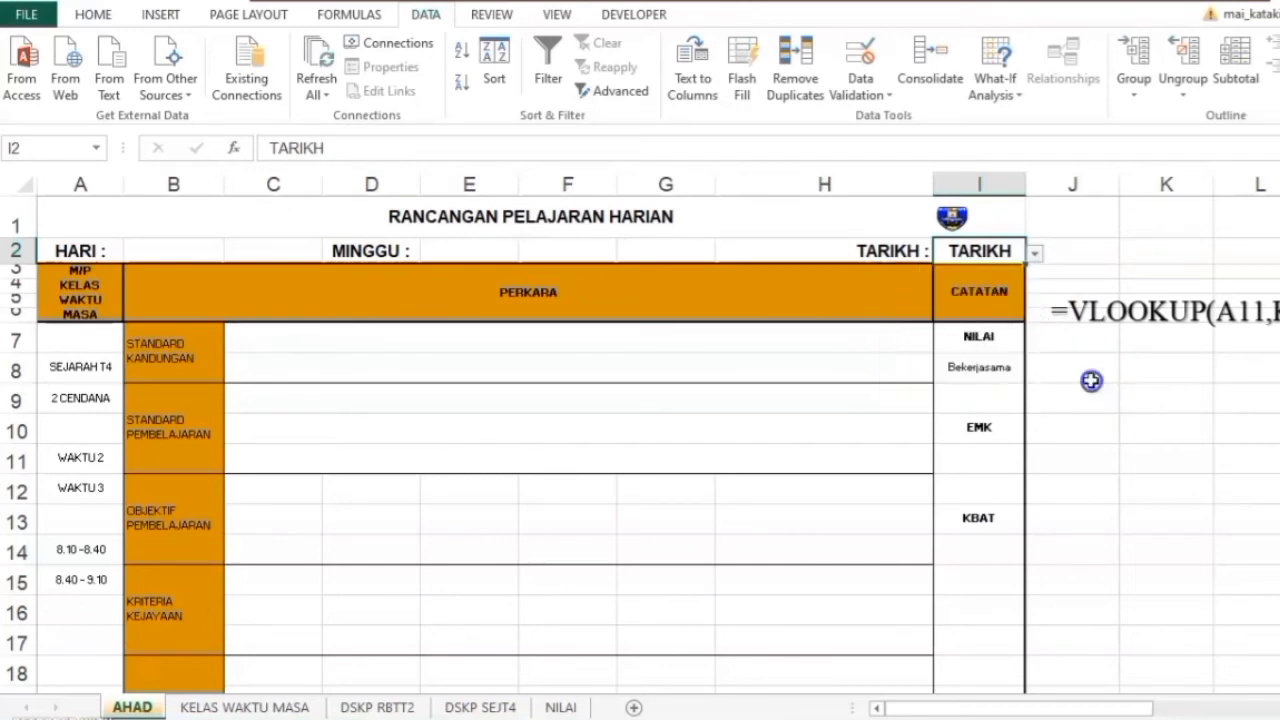
{"action": "left_click", "coordinate": [1032, 255]}
{"action": "left_click", "coordinate": [953, 305]}
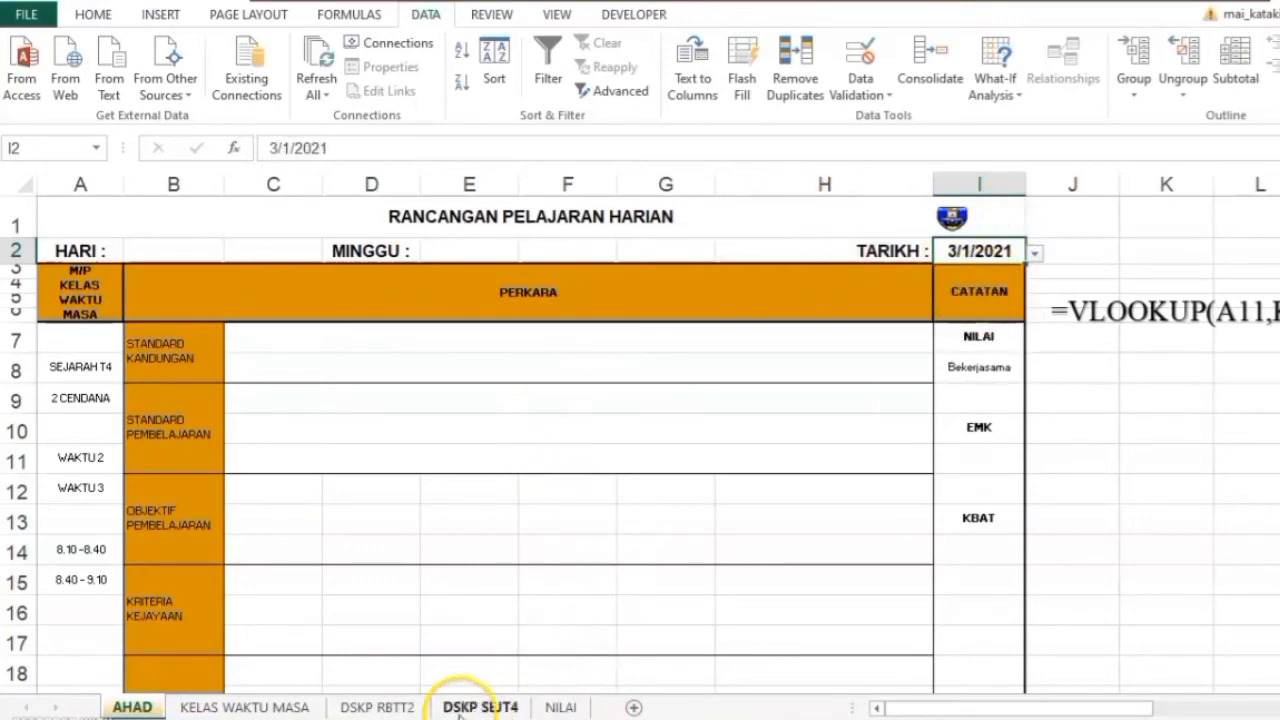
- Compare with the KELAS WAKTU MASA date rows, choose 1/10/2021 from I2's drop-down list, and look through the other dates
{"action": "left_click", "coordinate": [230, 706]}
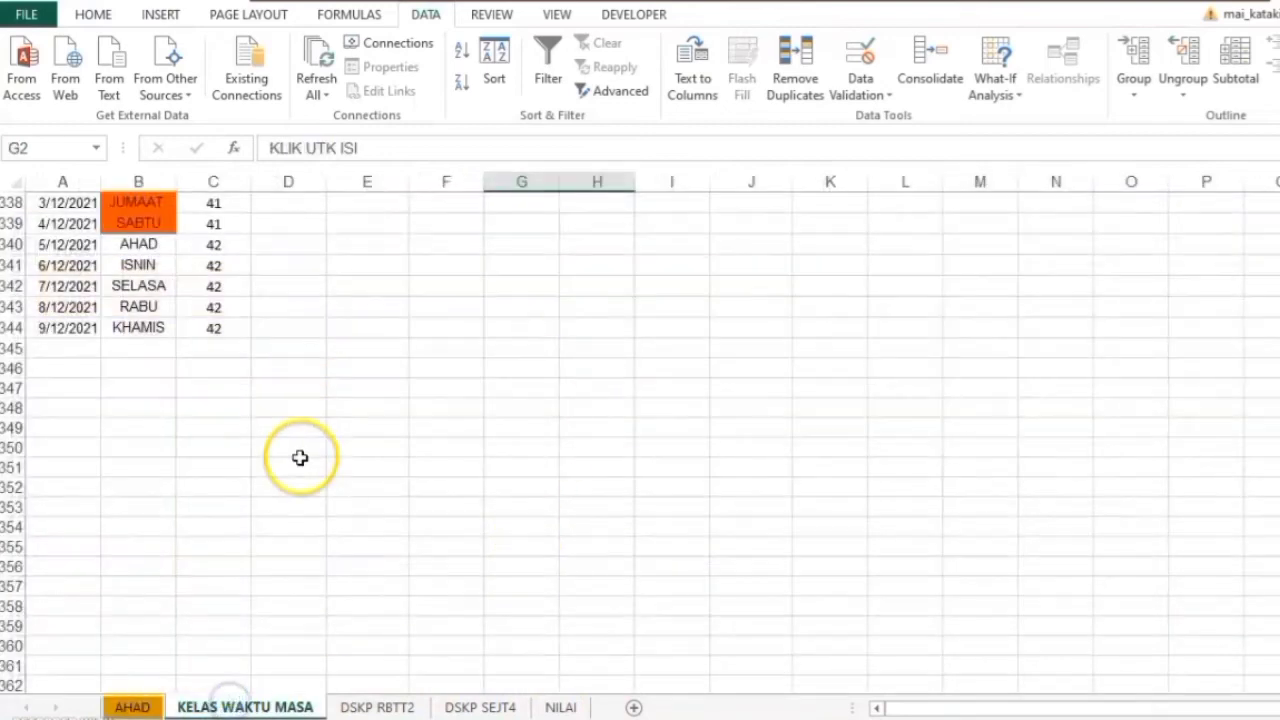
{"action": "left_click", "coordinate": [132, 707]}
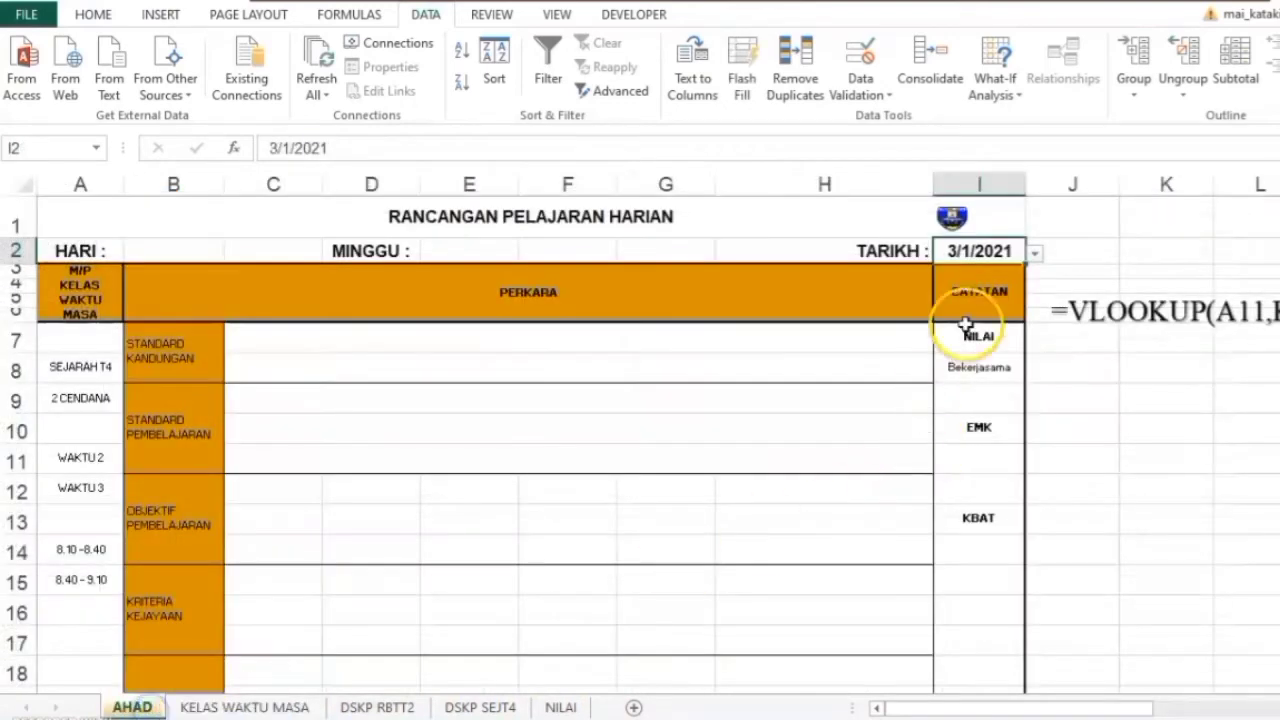
{"action": "left_click", "coordinate": [1031, 255]}
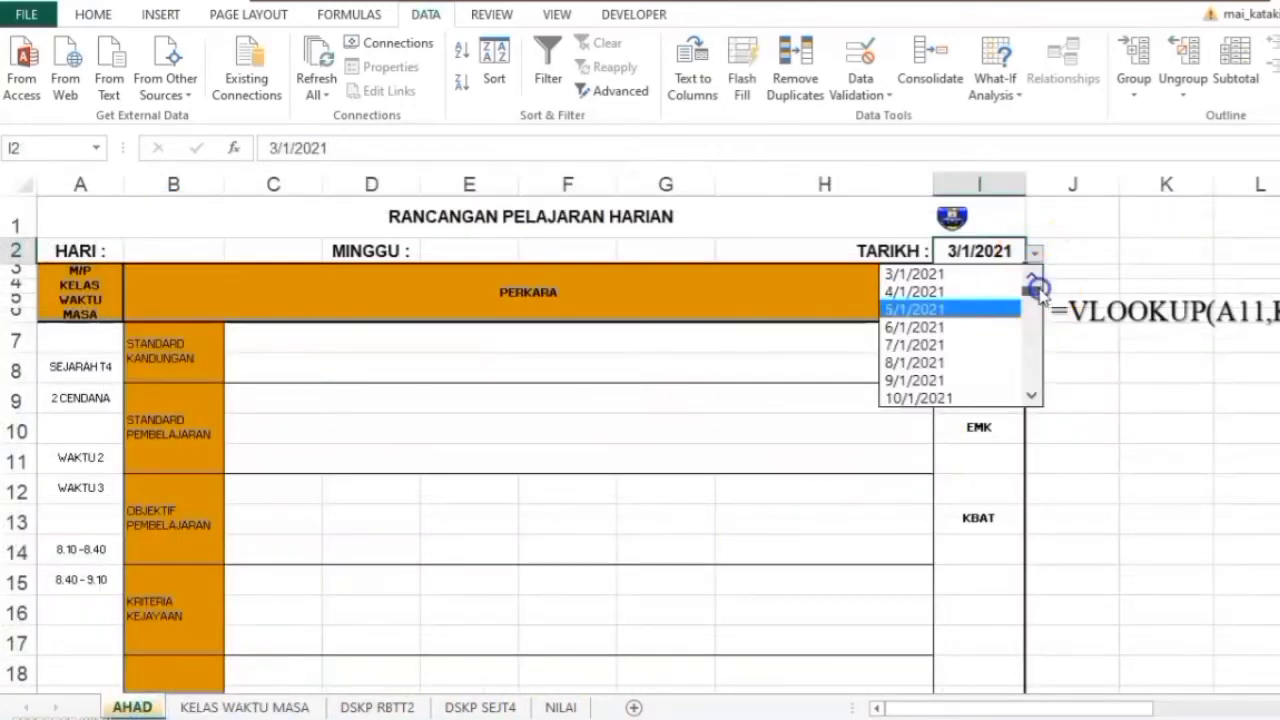
{"action": "left_click_drag", "start_coordinate": [1040, 290], "coordinate": [1030, 362]}
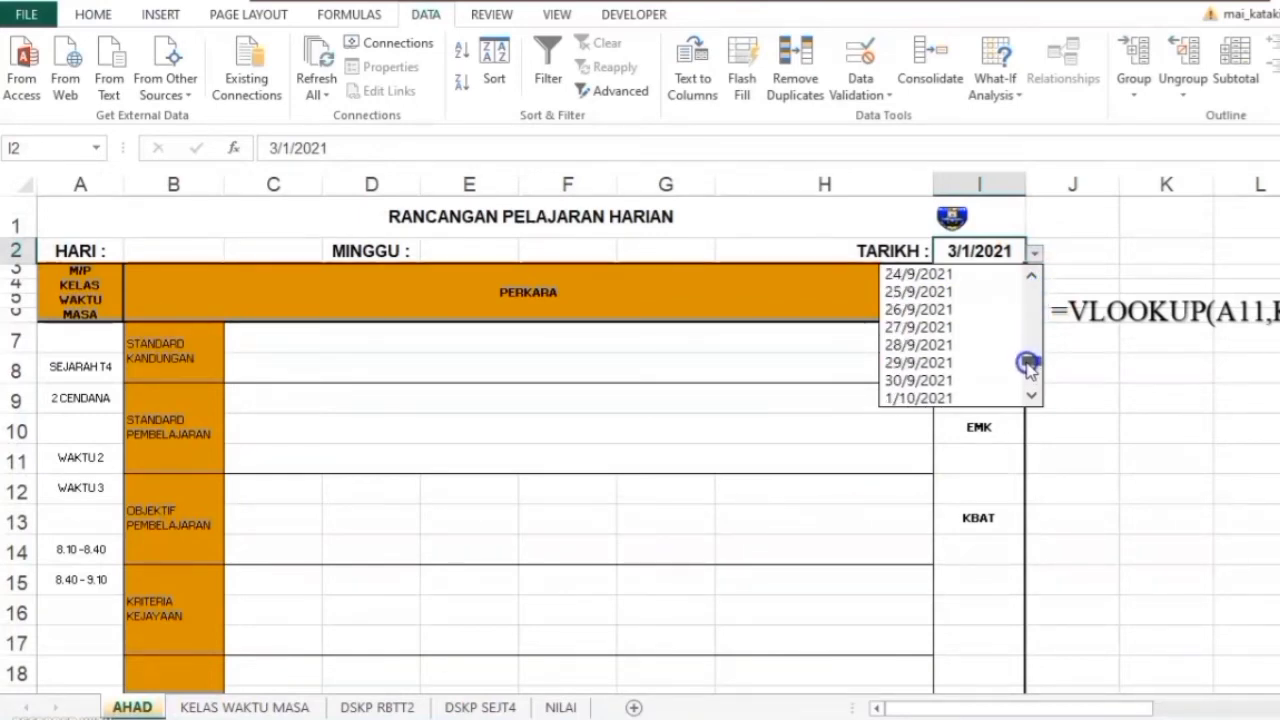
{"action": "left_click", "coordinate": [916, 397]}
{"action": "left_click", "coordinate": [1034, 253]}
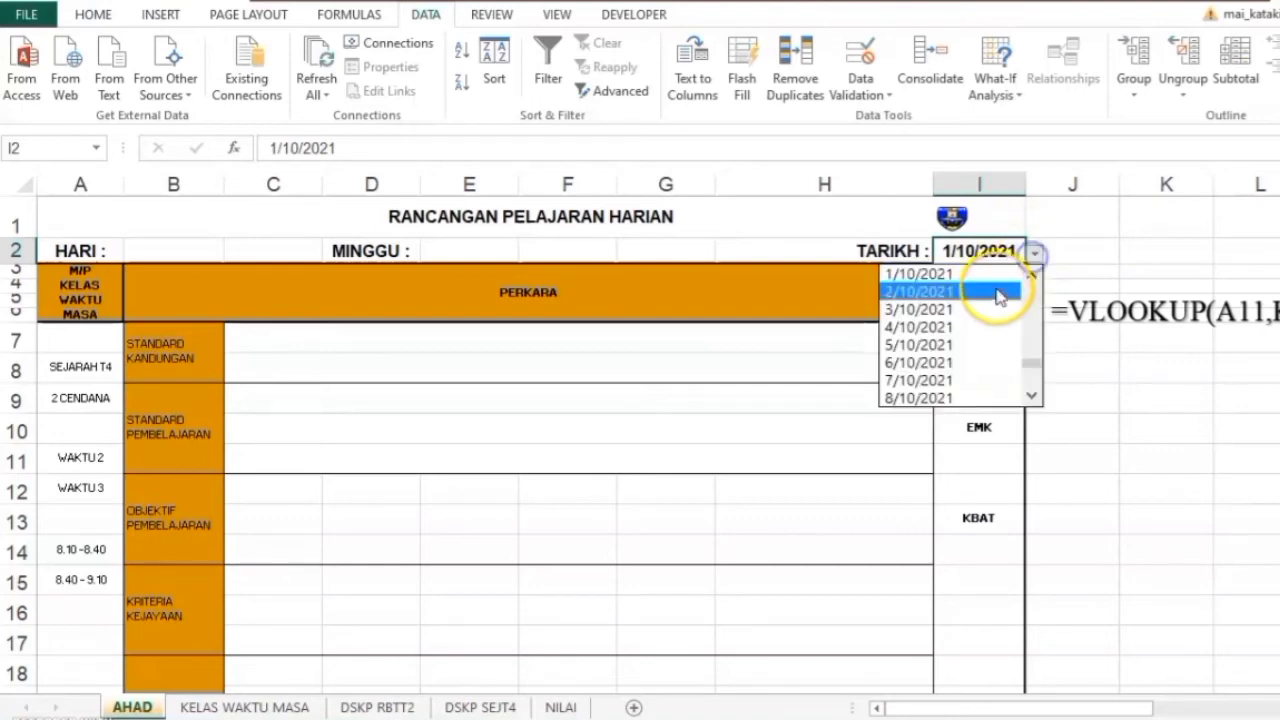
{"action": "mouse_move", "coordinate": [1027, 366]}
{"action": "left_mouse_down"}
{"action": "mouse_move", "coordinate": [1038, 280]}
{"action": "mouse_move", "coordinate": [1030, 378]}
{"action": "mouse_move", "coordinate": [1029, 280]}
{"action": "mouse_move", "coordinate": [1023, 354]}
{"action": "left_mouse_up"}
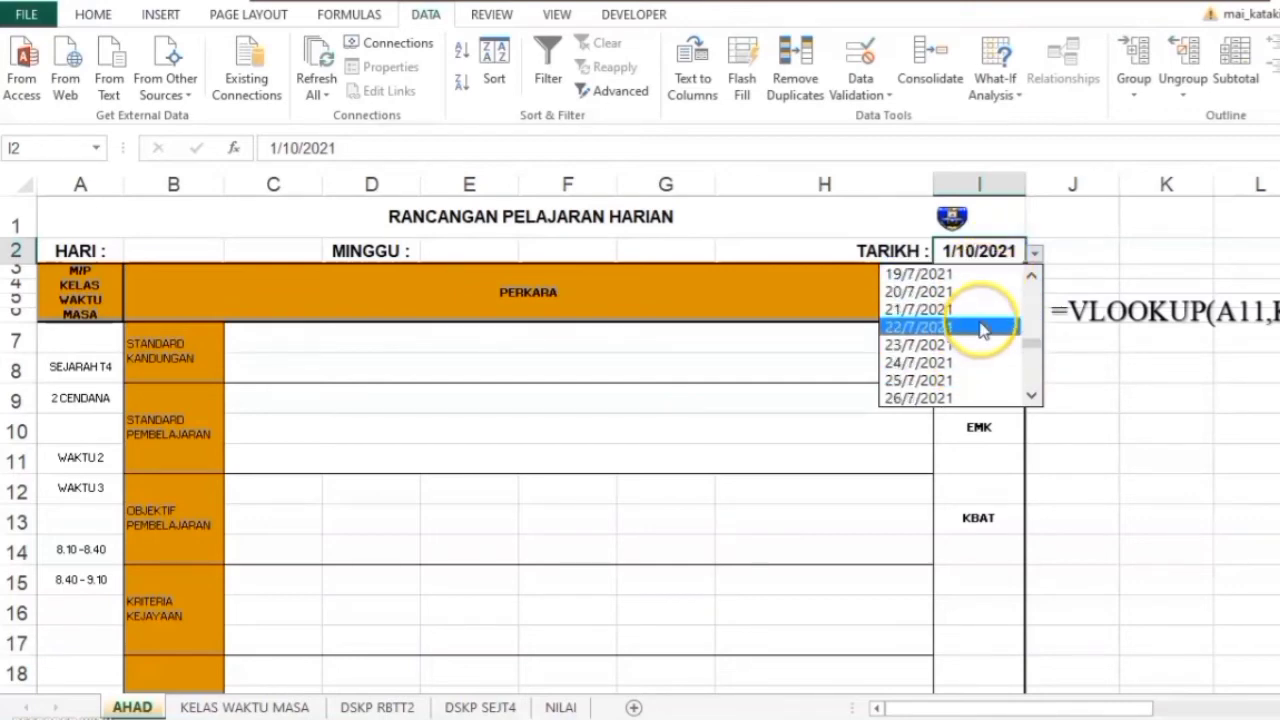
{"action": "left_click_drag", "start_coordinate": [1038, 347], "coordinate": [1031, 272]}
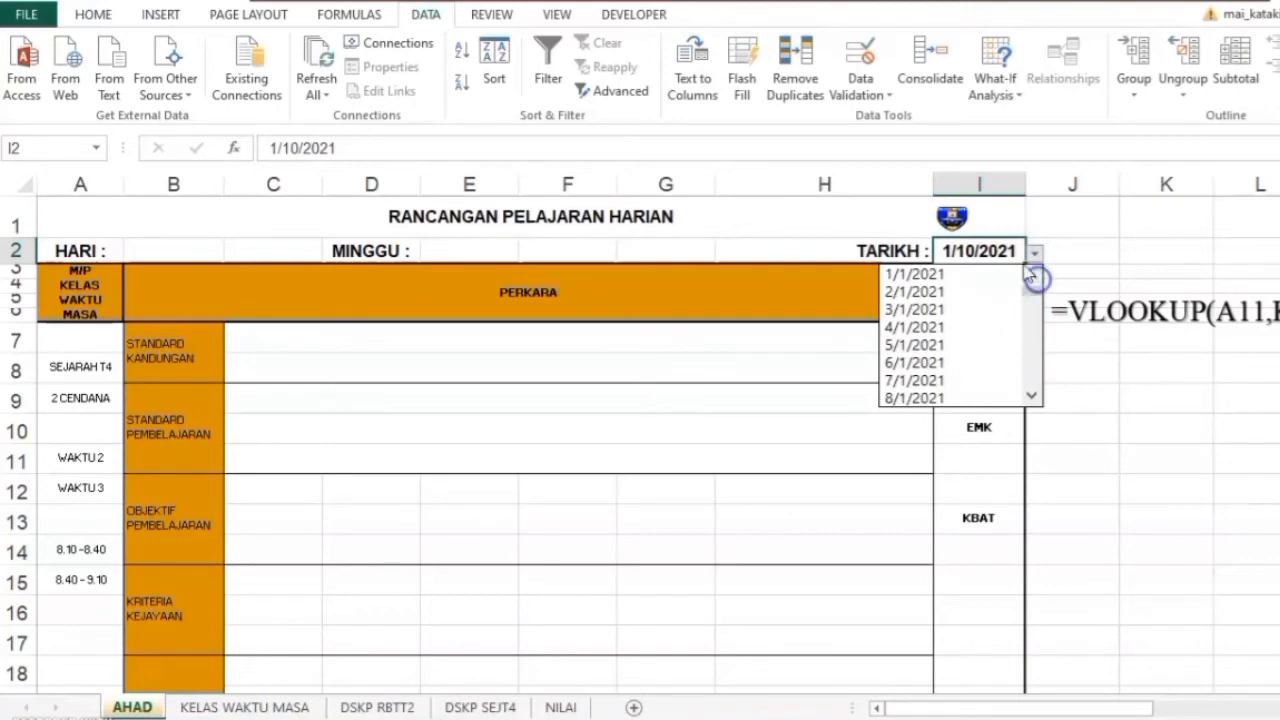
- Change I2's validation source to ='KELAS WAKTU MASA'!$A275:$A344 so the list starts at the 1/10/2021 row, and apply it
{"action": "left_click", "coordinate": [858, 82]}
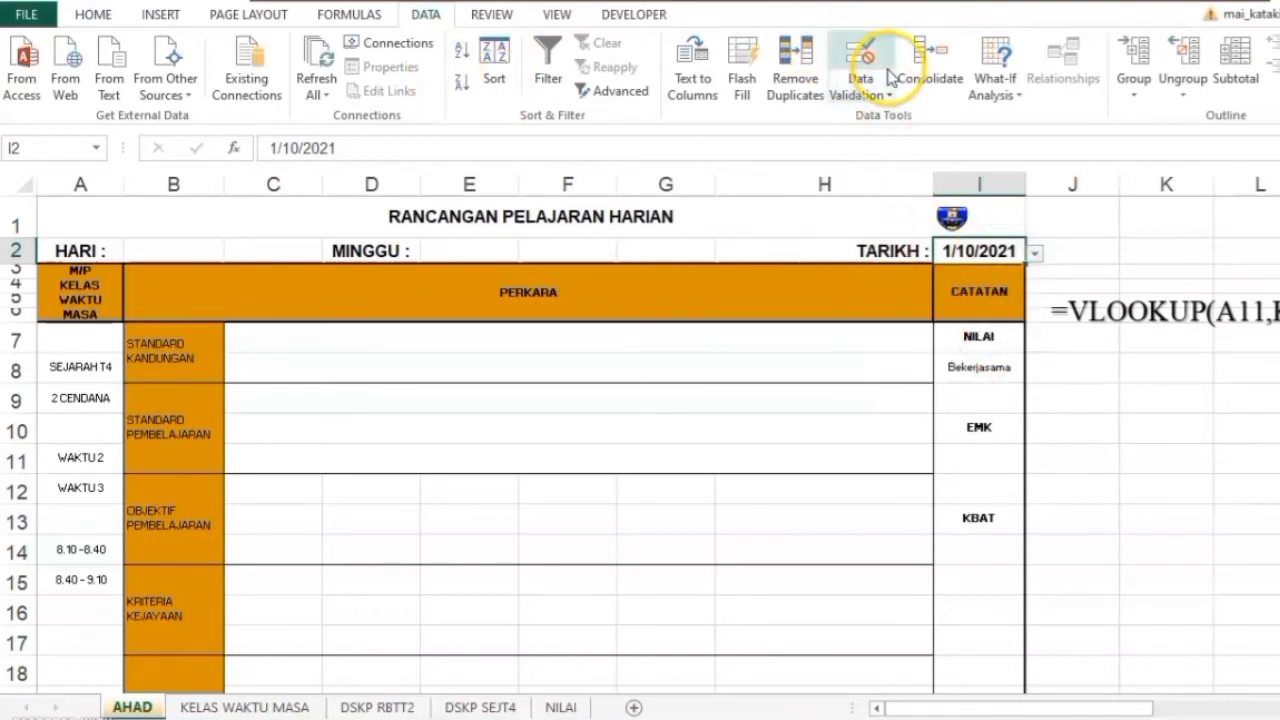
{"action": "left_click", "coordinate": [876, 86]}
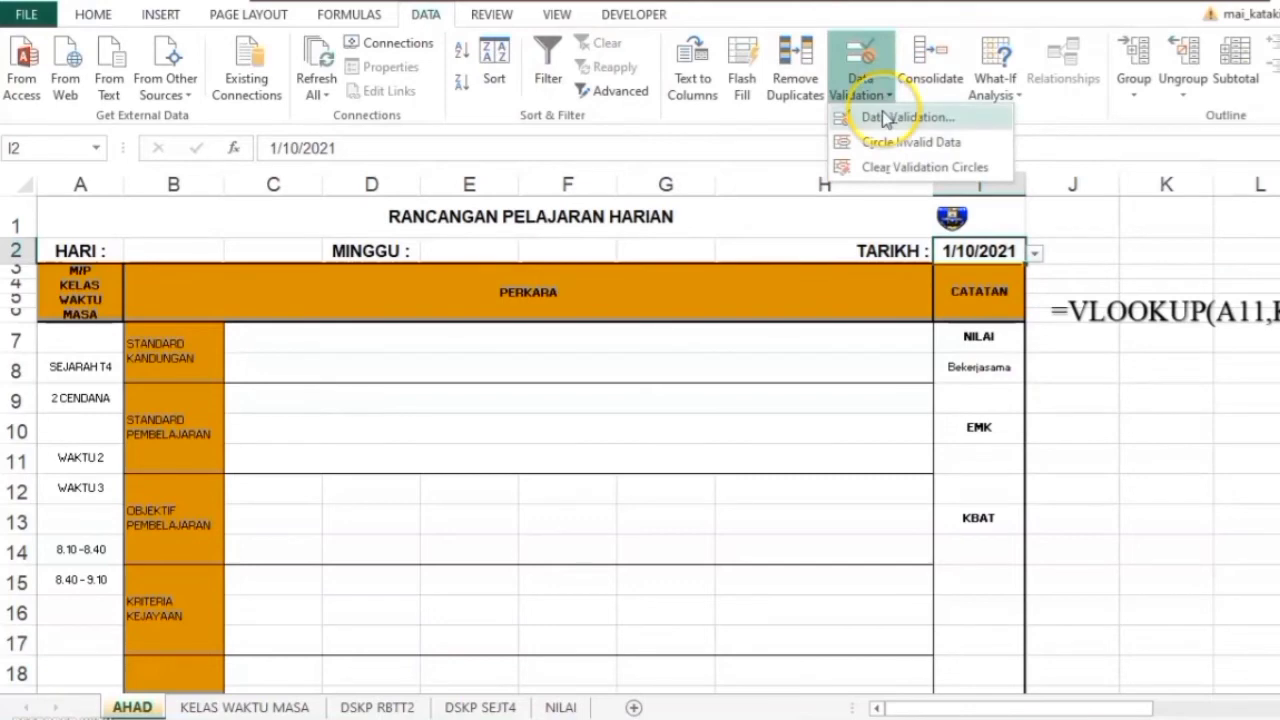
{"action": "left_click", "coordinate": [880, 115]}
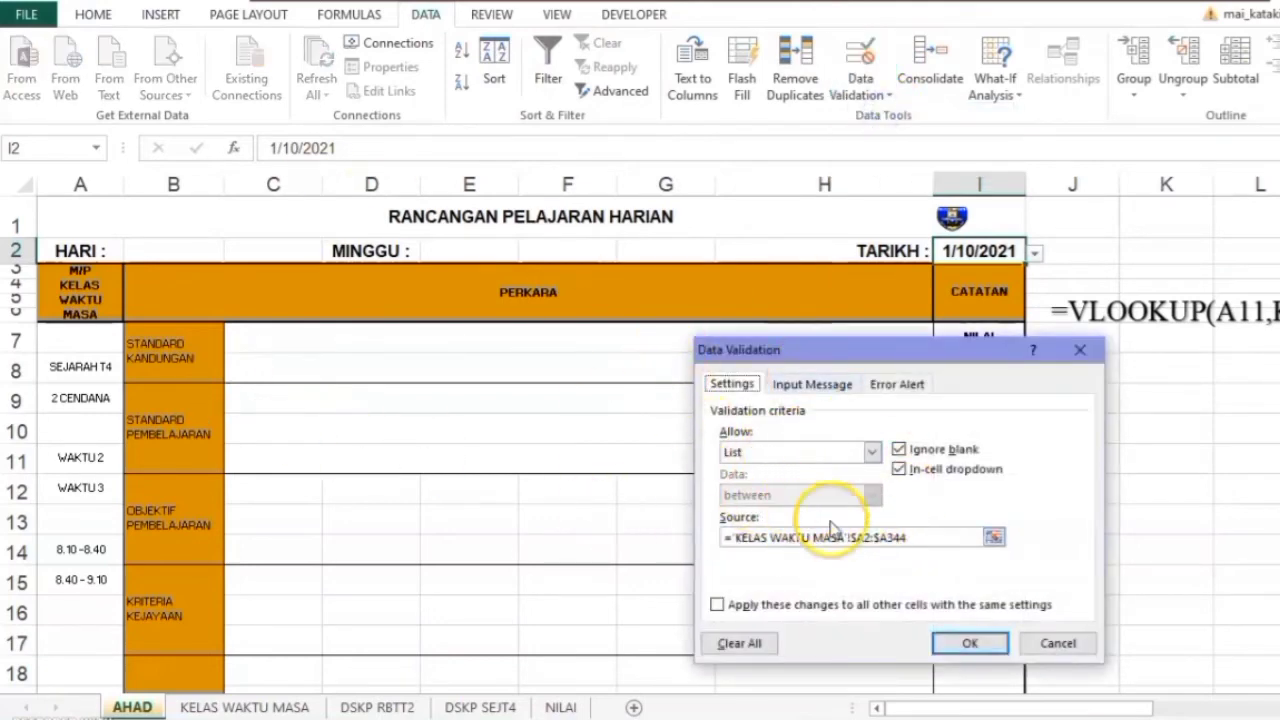
{"action": "left_click", "coordinate": [918, 537]}
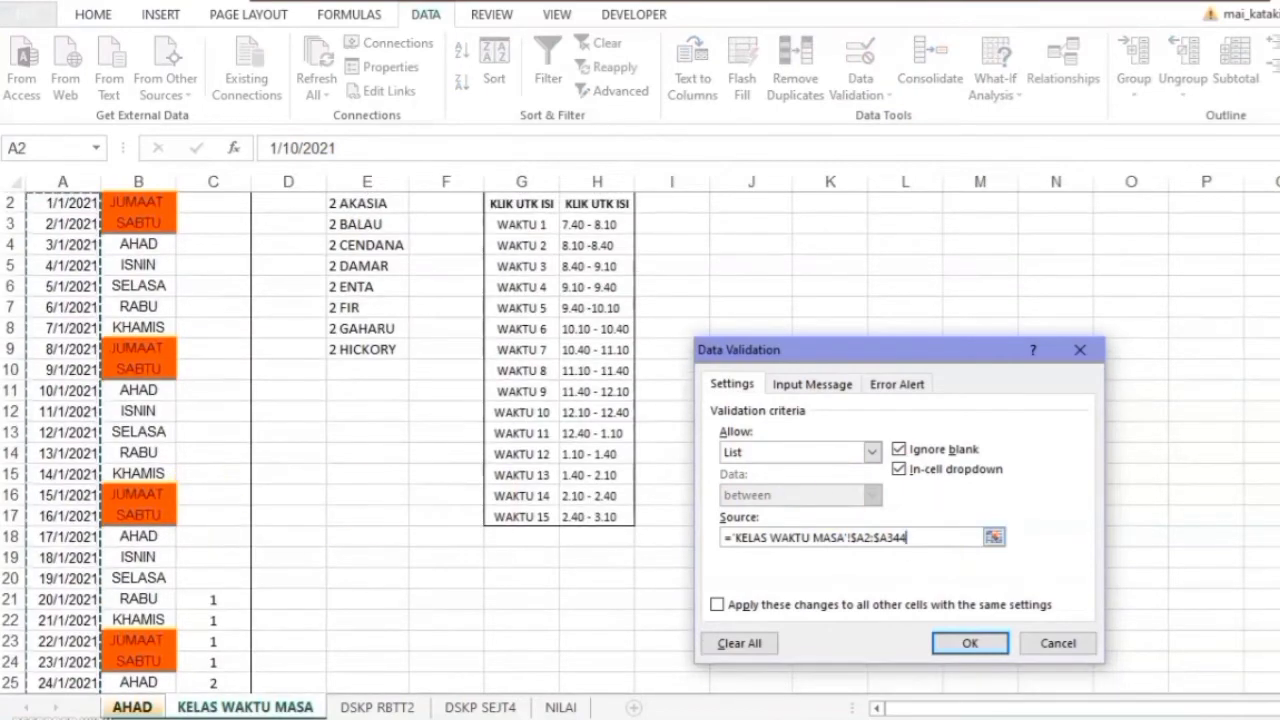
{"action": "scroll", "coordinate": [640, 443], "scroll_direction": "down", "scroll_amount": 20}
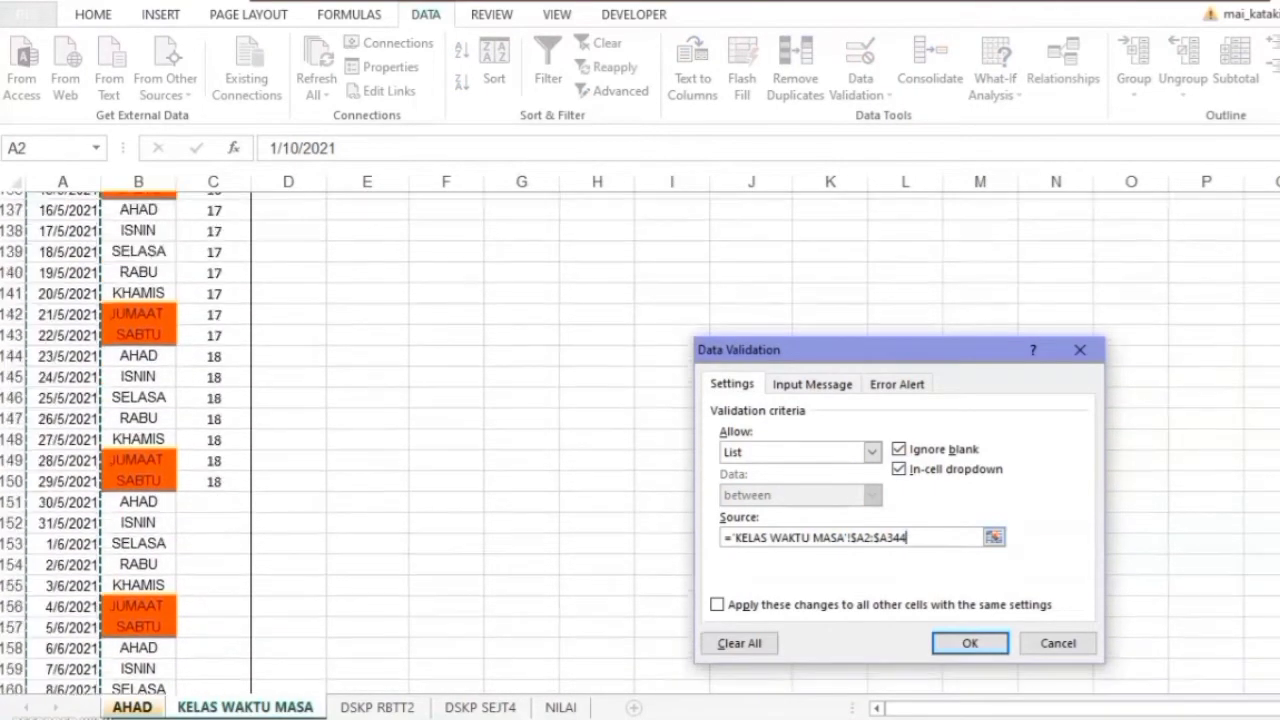
{"action": "scroll", "coordinate": [640, 443], "scroll_direction": "down", "scroll_amount": 20}
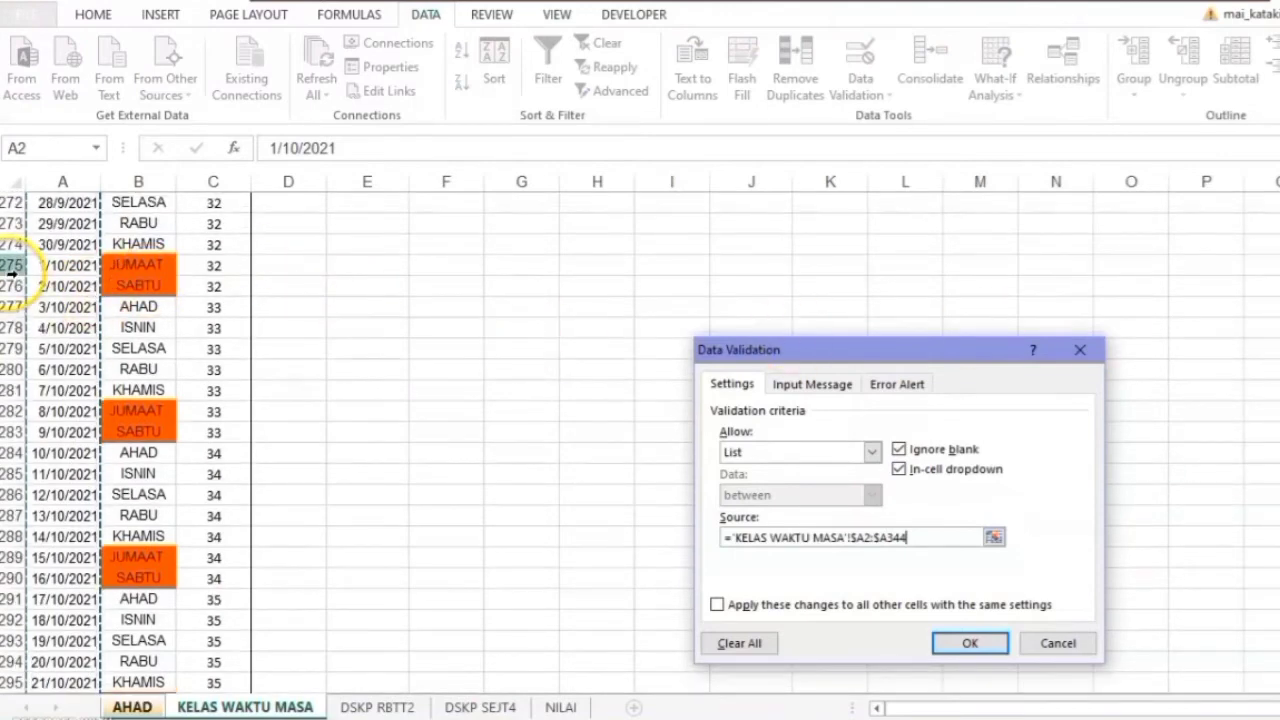
{"action": "left_click", "coordinate": [873, 540]}
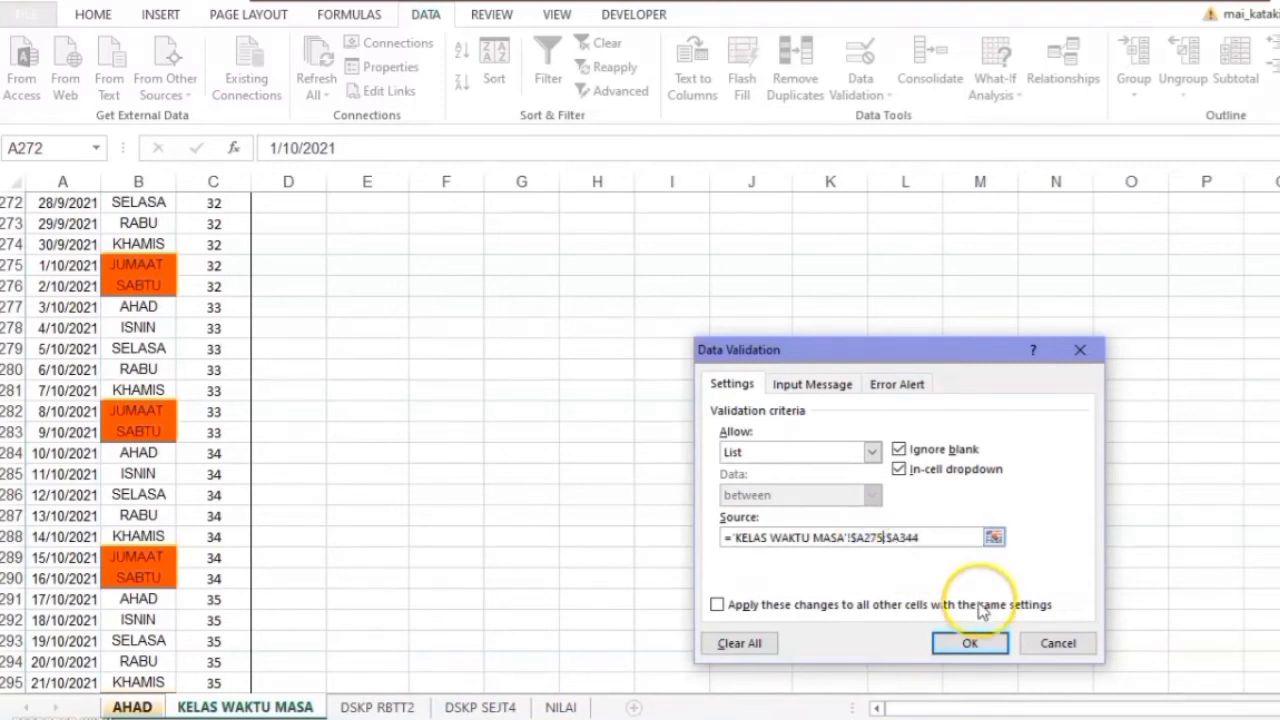
{"action": "key", "text": "Return"}
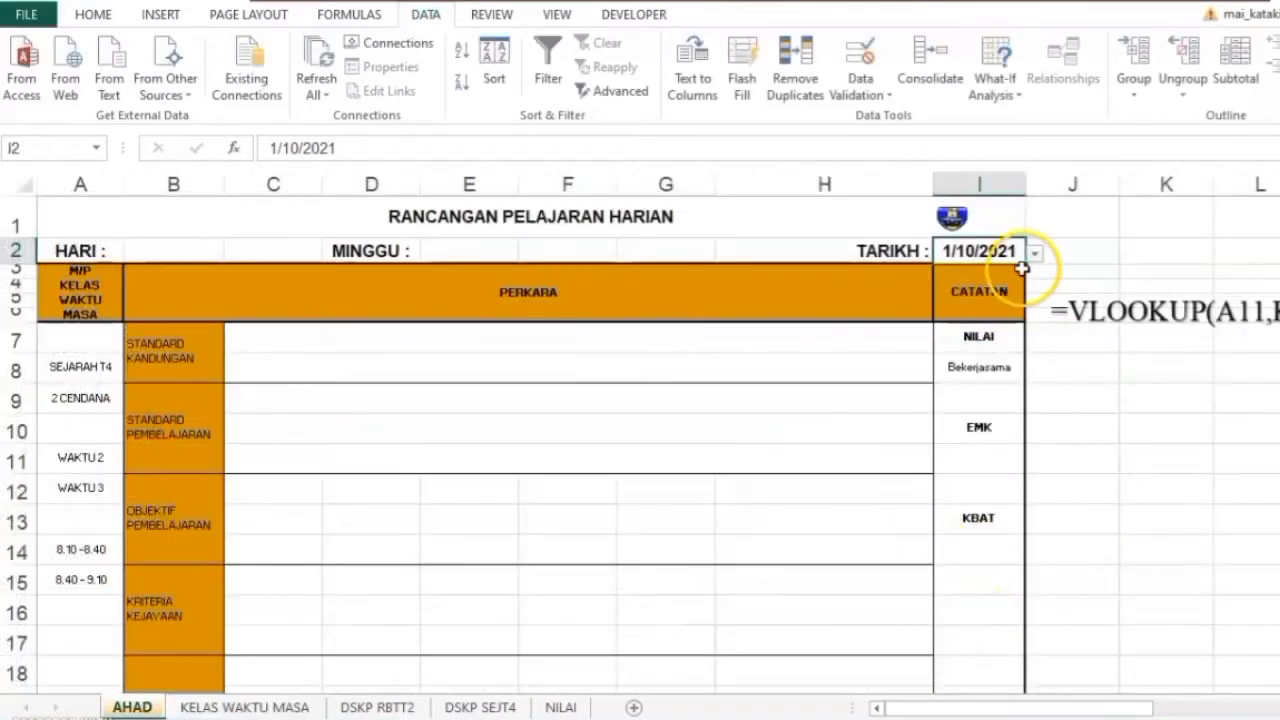
- Look through the shortened date list in I2, choosing 4/10/2021 and finally 8/10/2021
{"action": "left_click", "coordinate": [1034, 253]}
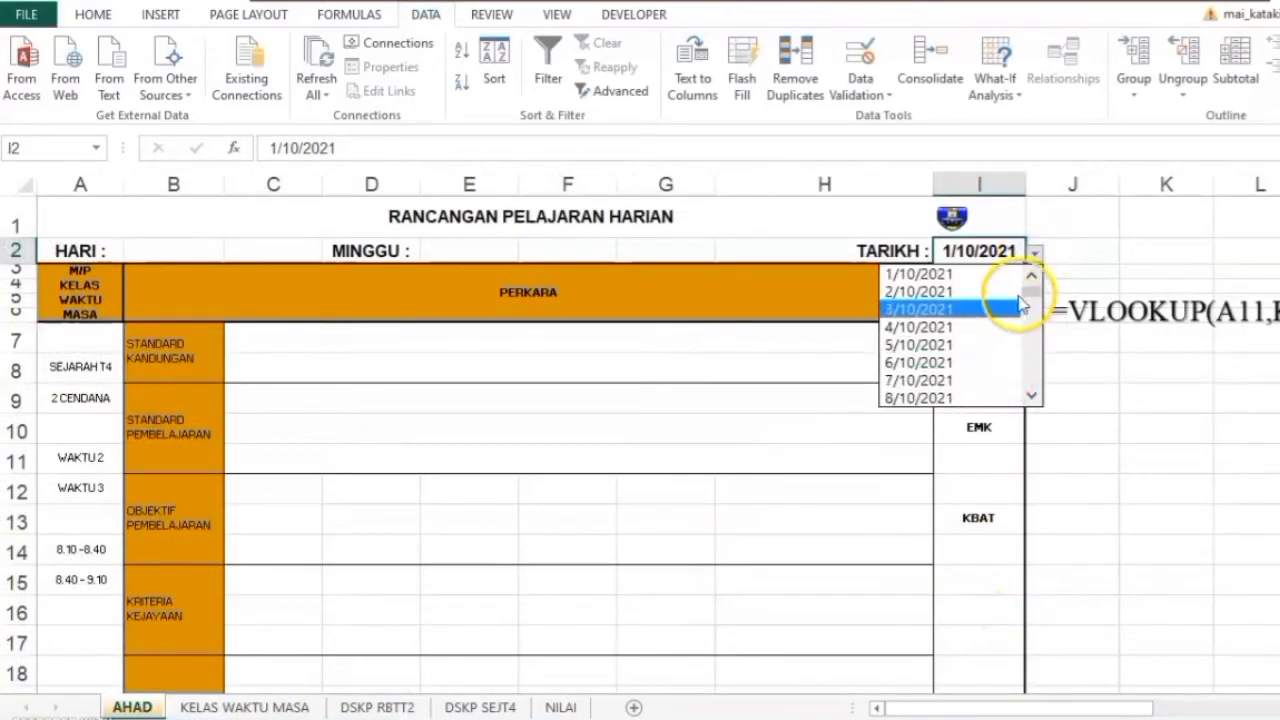
{"action": "mouse_move", "coordinate": [1030, 297]}
{"action": "left_mouse_down"}
{"action": "mouse_move", "coordinate": [1029, 380]}
{"action": "mouse_move", "coordinate": [1030, 292]}
{"action": "left_mouse_up"}
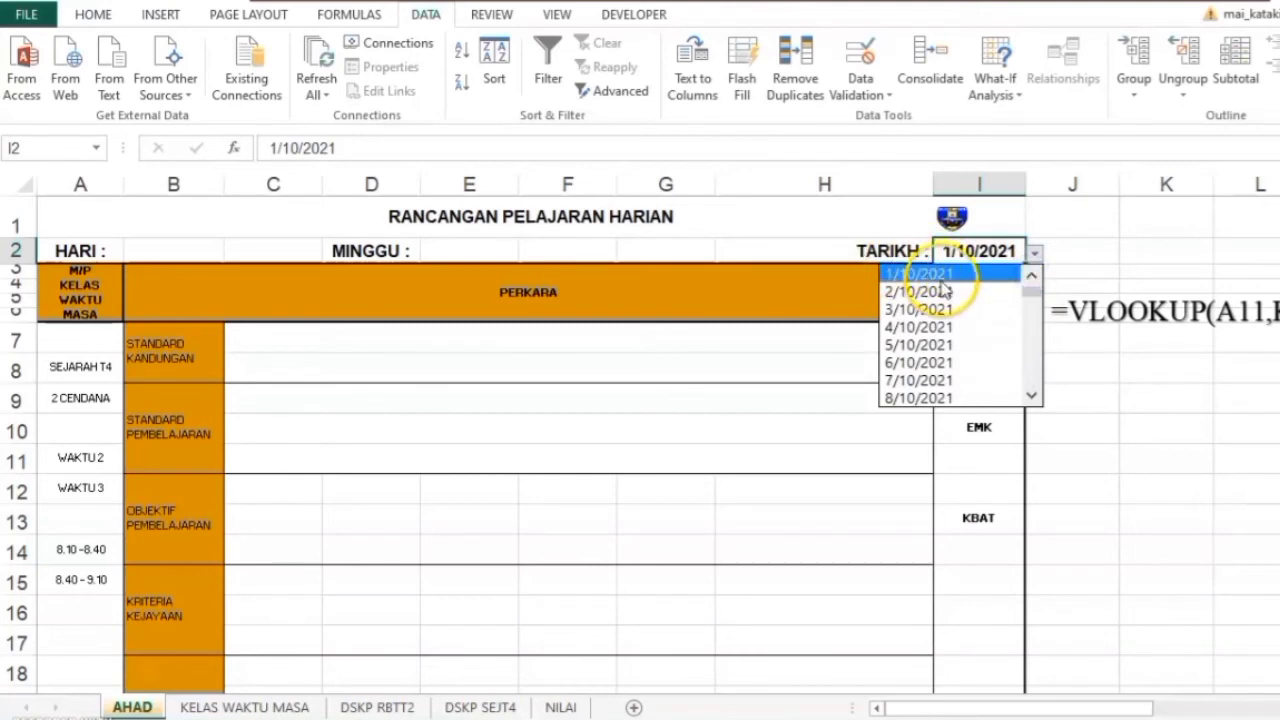
{"action": "left_click_drag", "start_coordinate": [1025, 302], "coordinate": [1036, 274]}
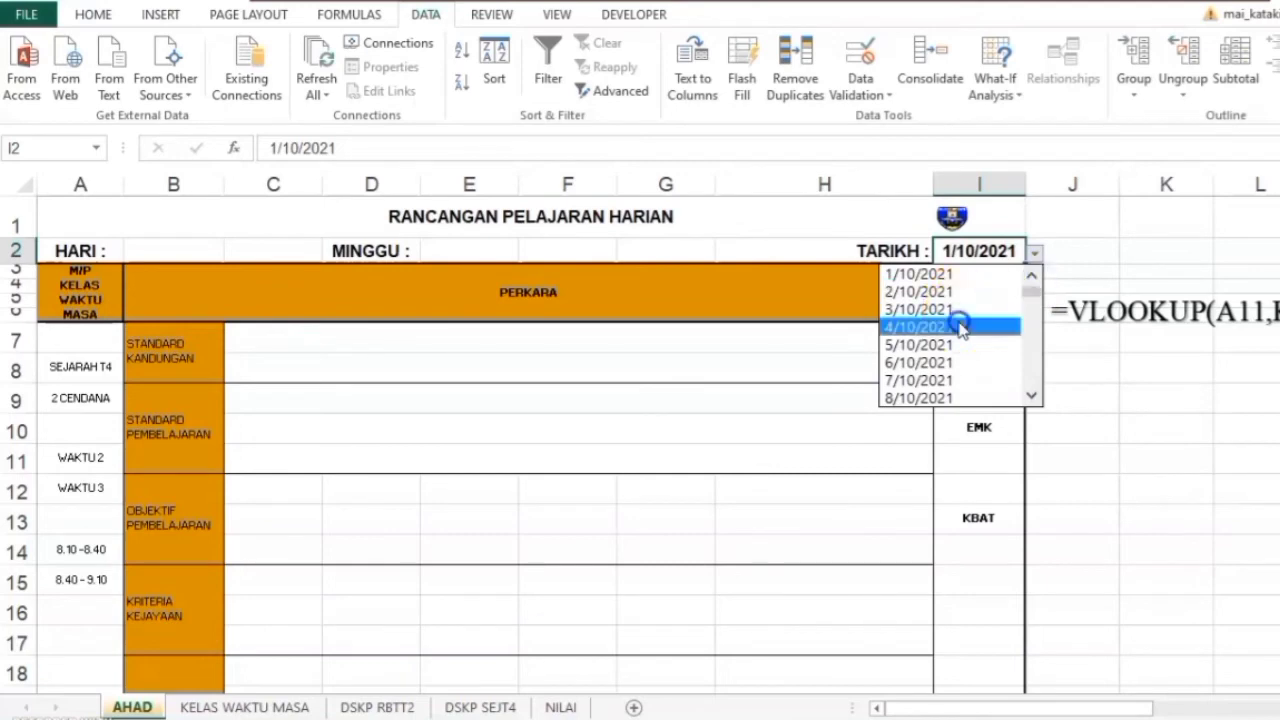
{"action": "left_click", "coordinate": [960, 327]}
{"action": "left_click", "coordinate": [1036, 254]}
{"action": "left_click", "coordinate": [990, 344]}
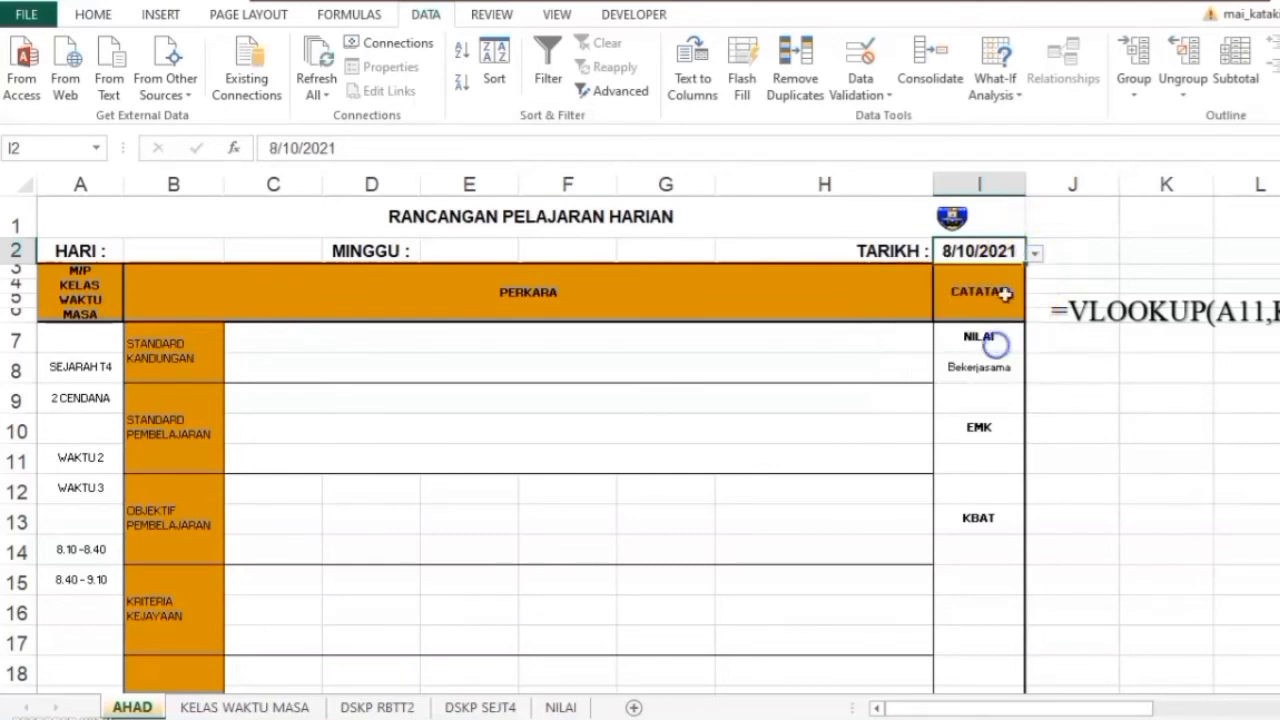
- Delete the extra digits from the starting row reference in I2's date validation source and apply the change
{"action": "left_click", "coordinate": [1033, 251]}
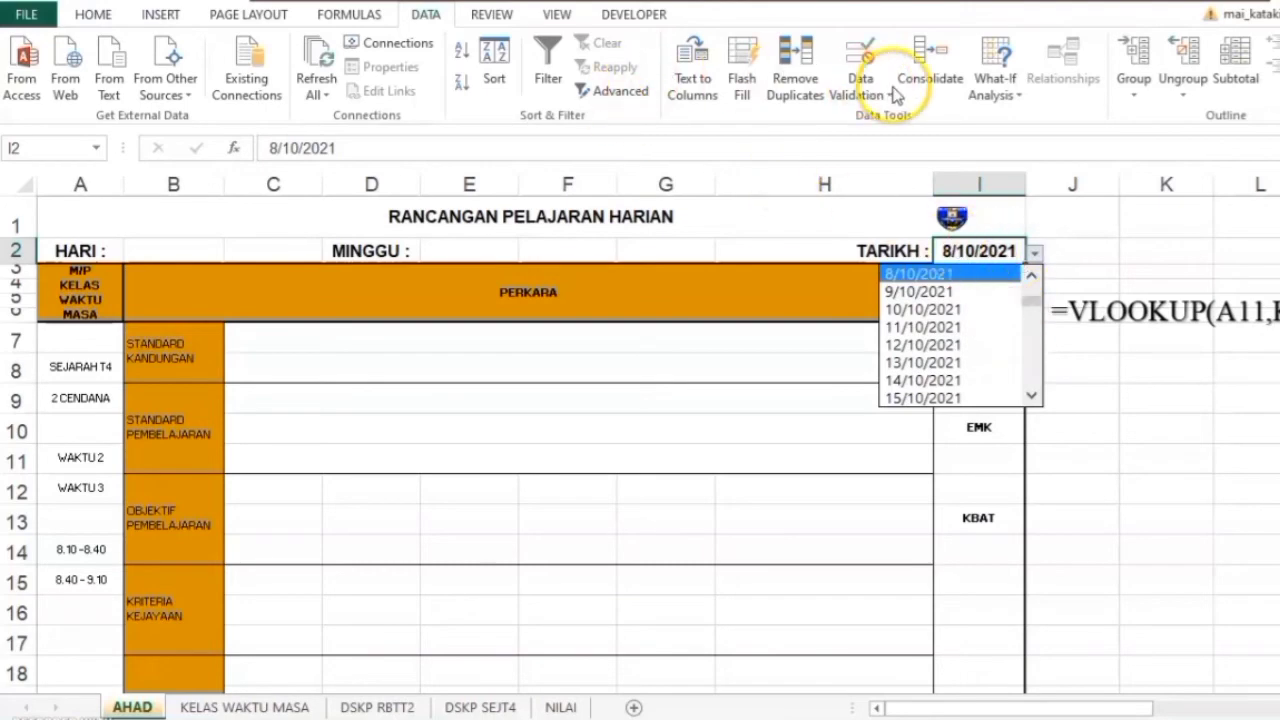
{"action": "left_click", "coordinate": [858, 55]}
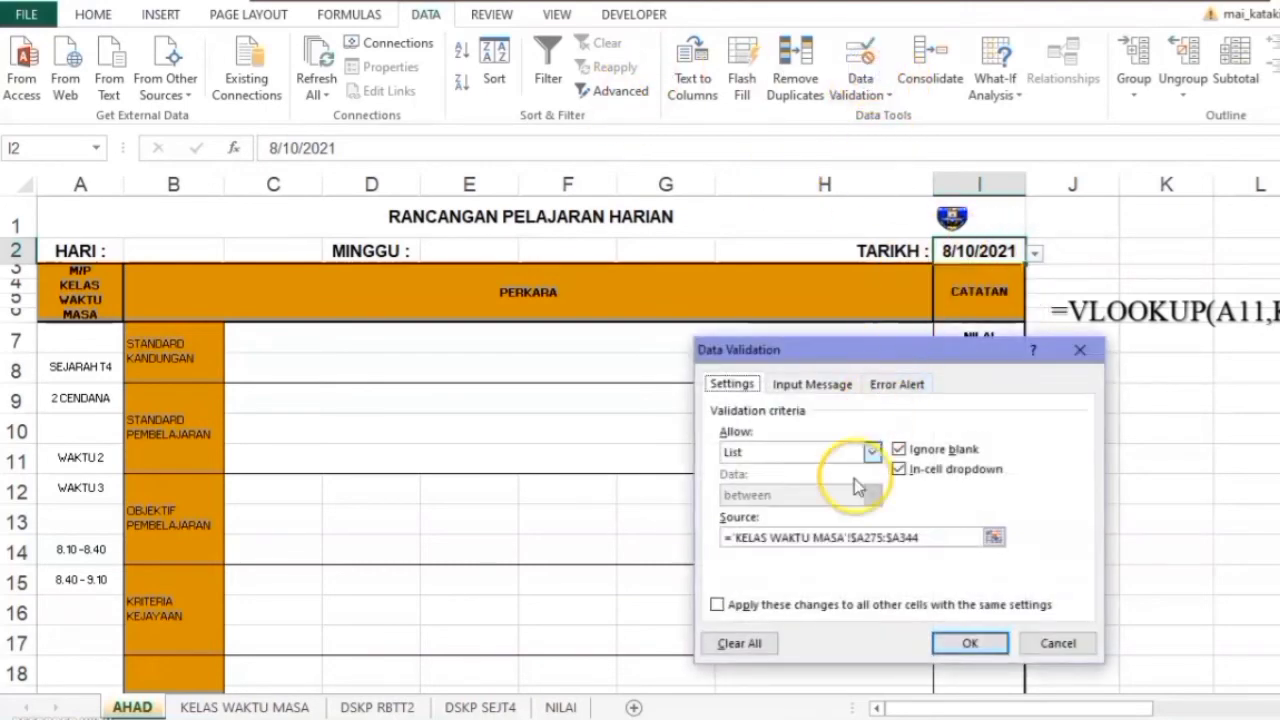
{"action": "left_click", "coordinate": [865, 540]}
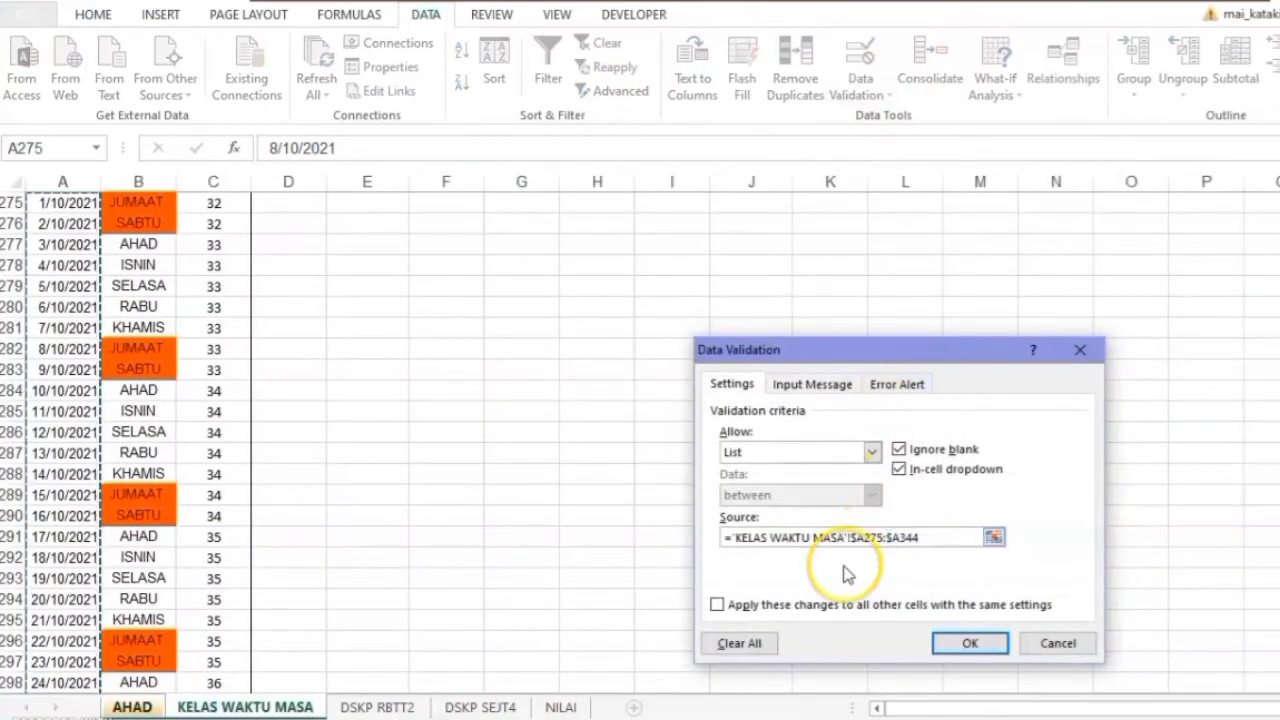
{"action": "key", "text": "Delete"}
{"action": "key", "text": "Delete"}
{"action": "key", "text": "Return"}
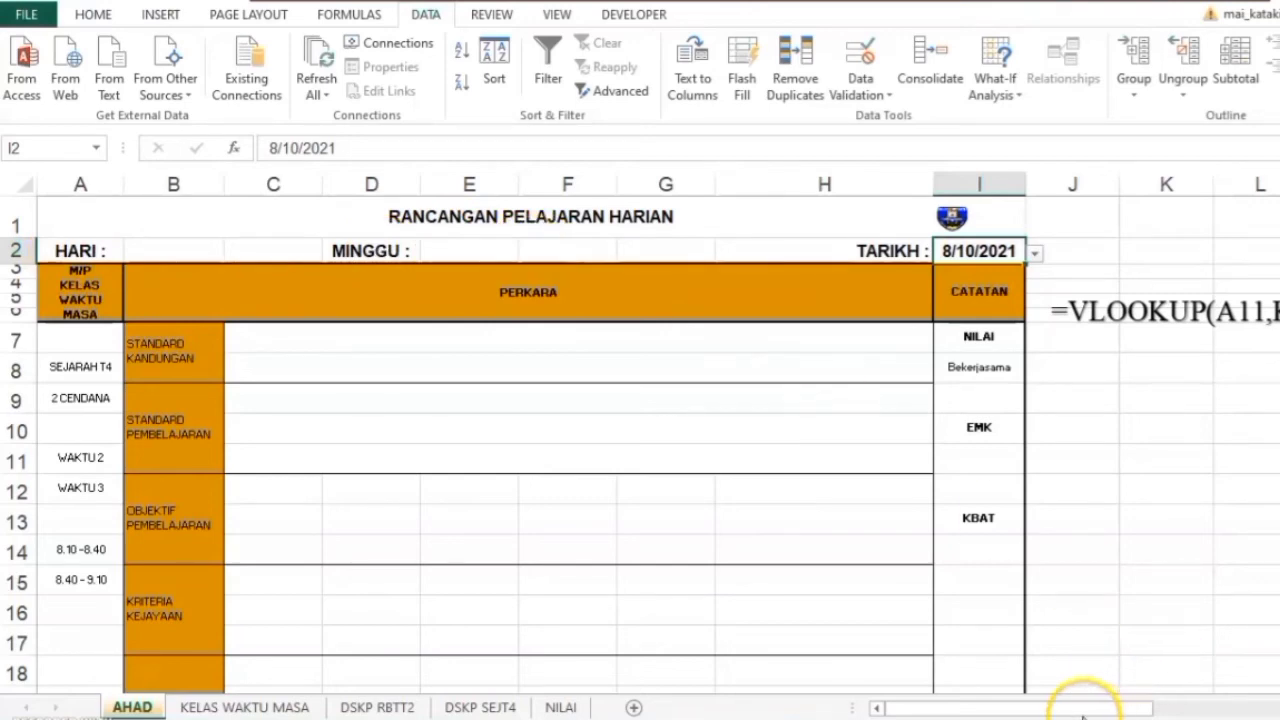
- Move the sample VLOOKUP formula text box from beside the lesson plan onto rows 9 and 10 of the plan
{"action": "left_click_drag", "start_coordinate": [1082, 714], "coordinate": [1155, 693]}
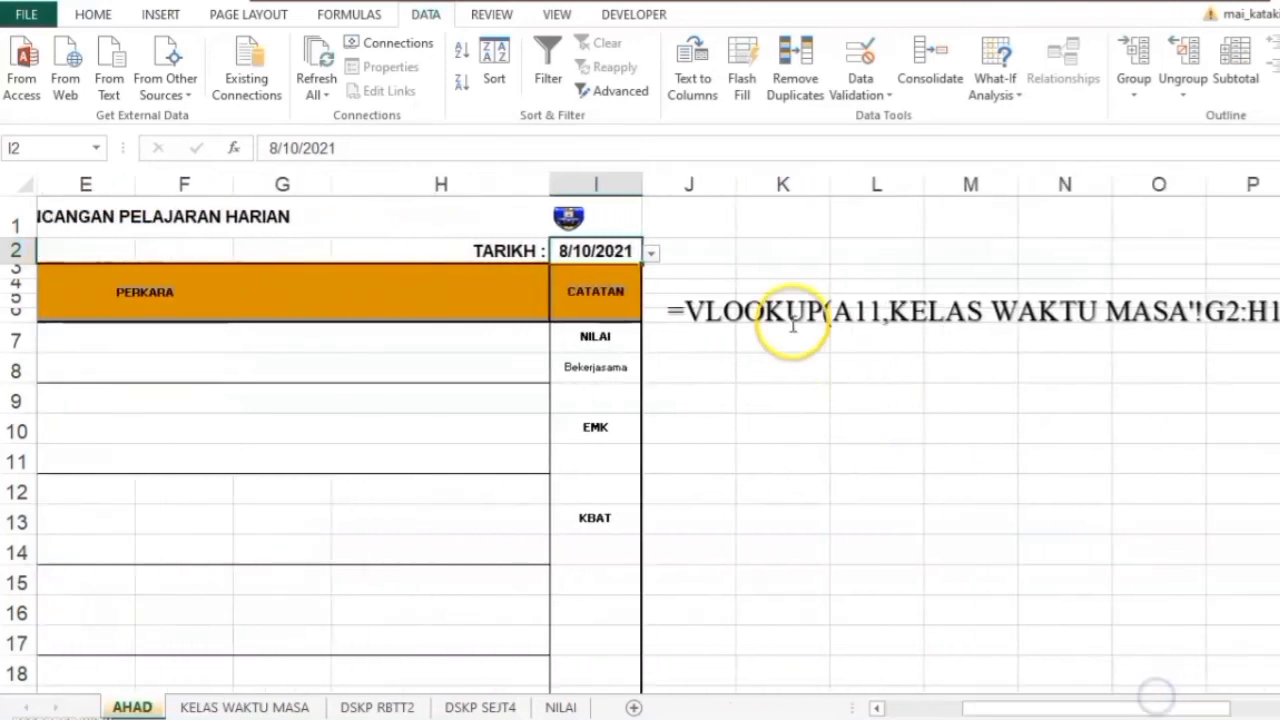
{"action": "left_click", "coordinate": [792, 322]}
{"action": "left_click_drag", "start_coordinate": [840, 337], "coordinate": [240, 451]}
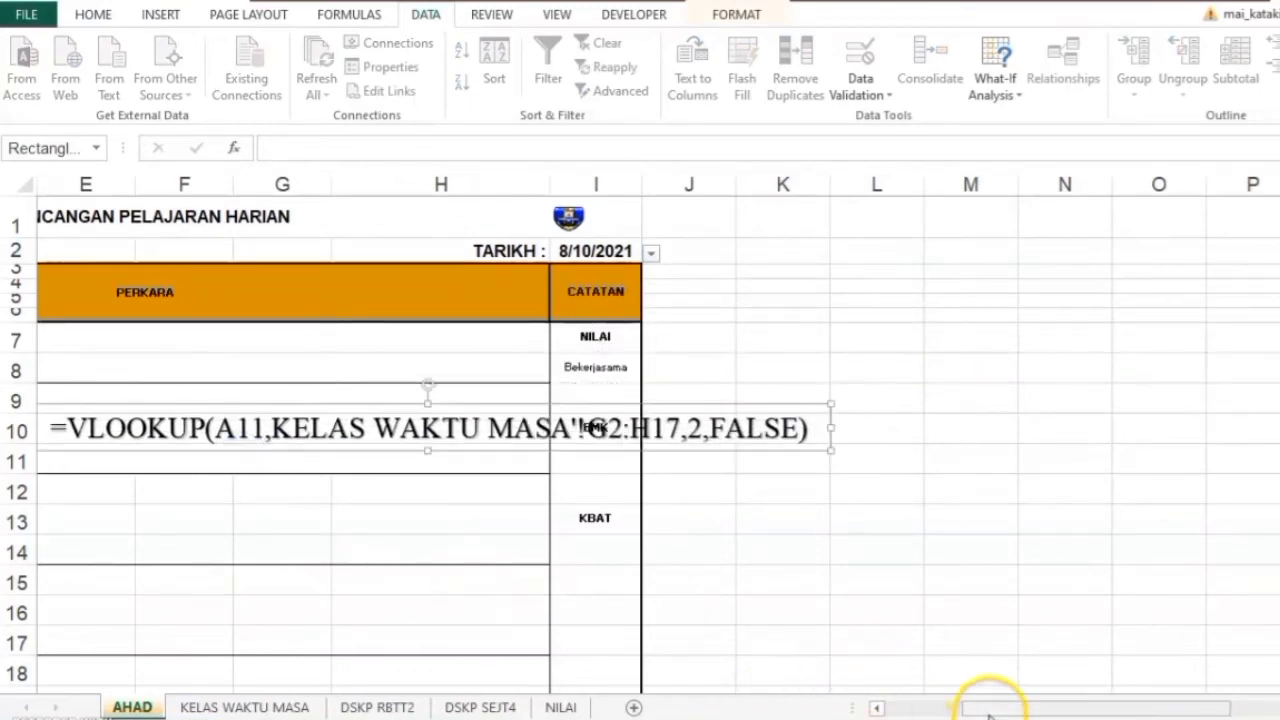
{"action": "left_click_drag", "start_coordinate": [988, 705], "coordinate": [908, 705]}
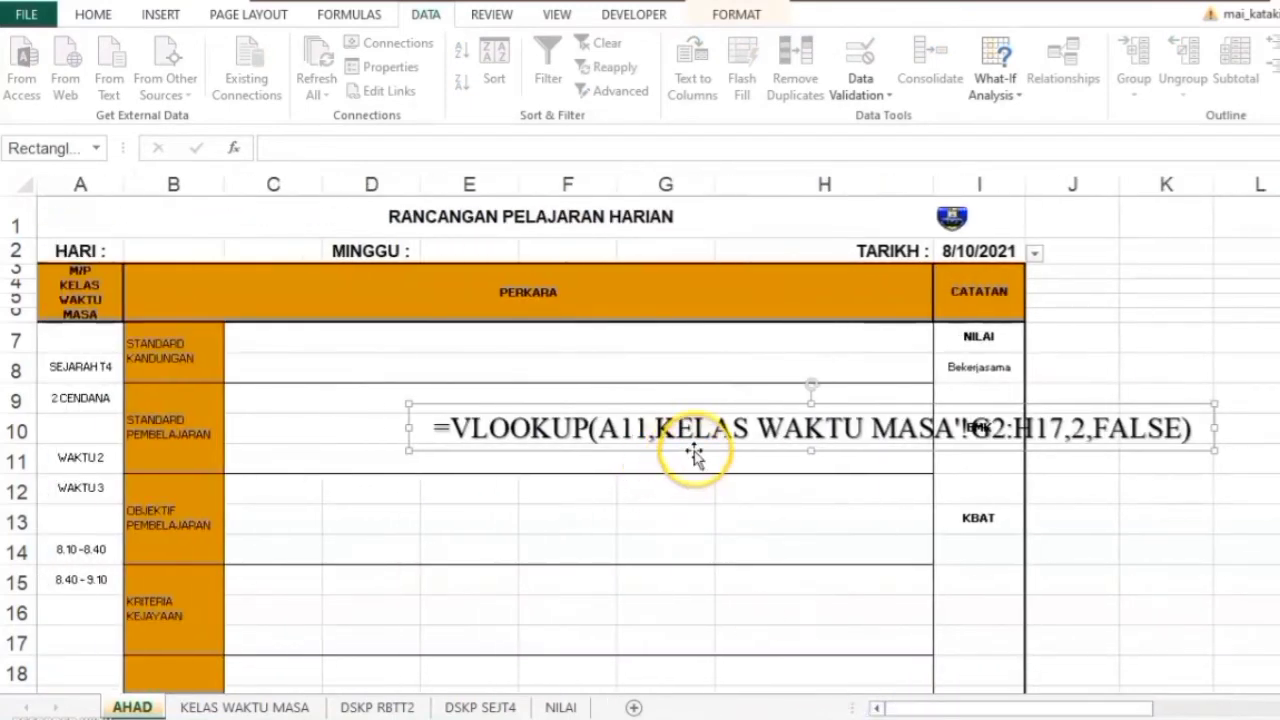
{"action": "left_click_drag", "start_coordinate": [695, 455], "coordinate": [466, 440]}
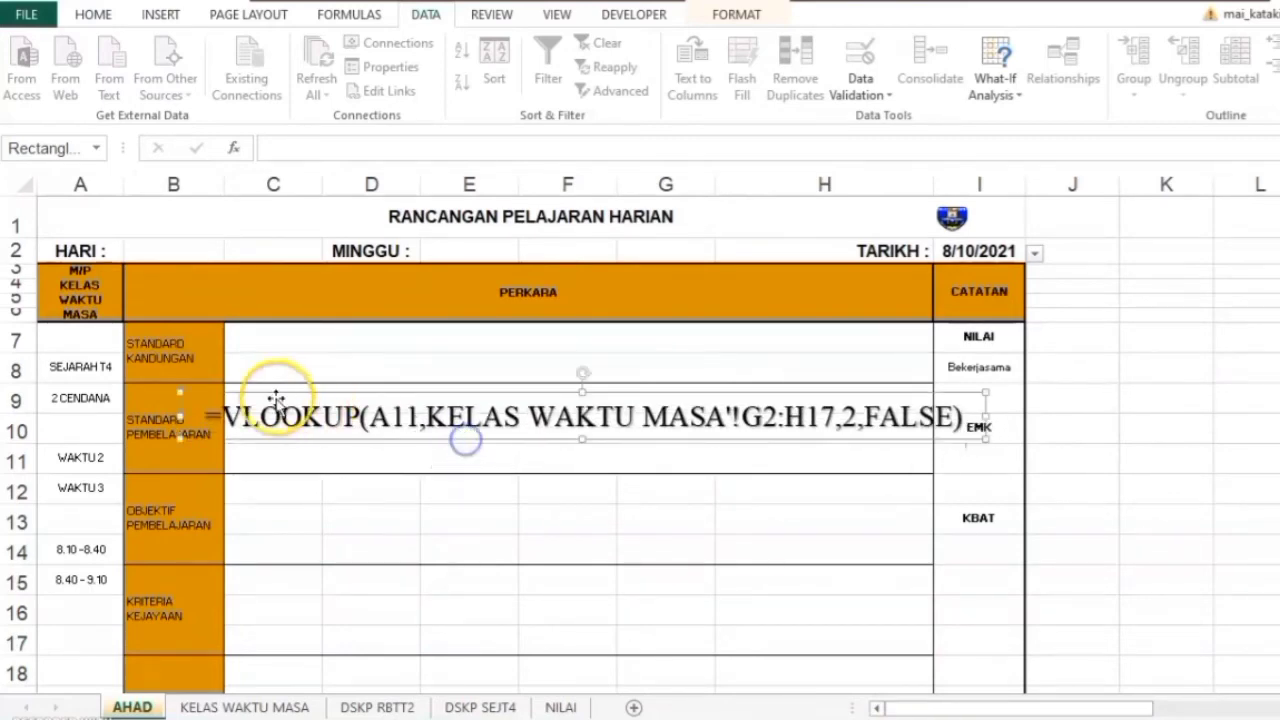
- Start the formula =VLOOKUP(I2, in the MINGGU cell E2, using the date cell as the lookup value
{"action": "left_click", "coordinate": [454, 252]}
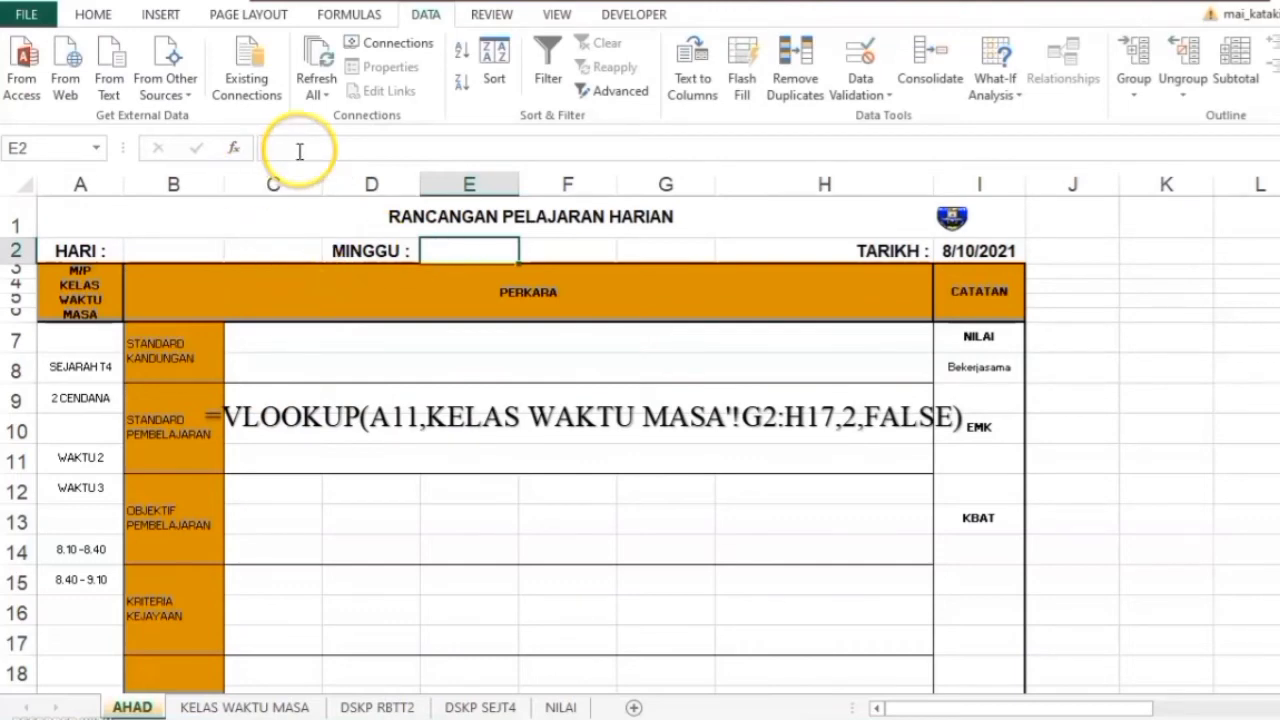
{"action": "type", "text": "="}
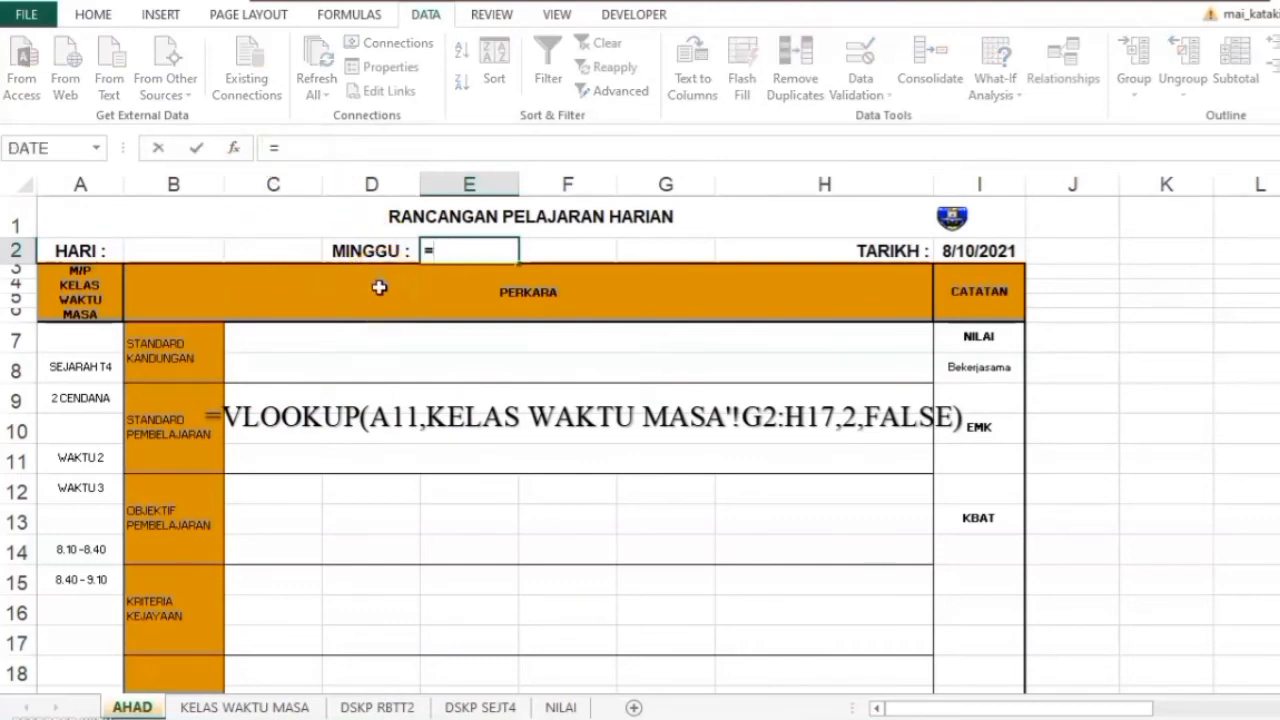
{"action": "type", "text": "VLOOKUP(I2,"}
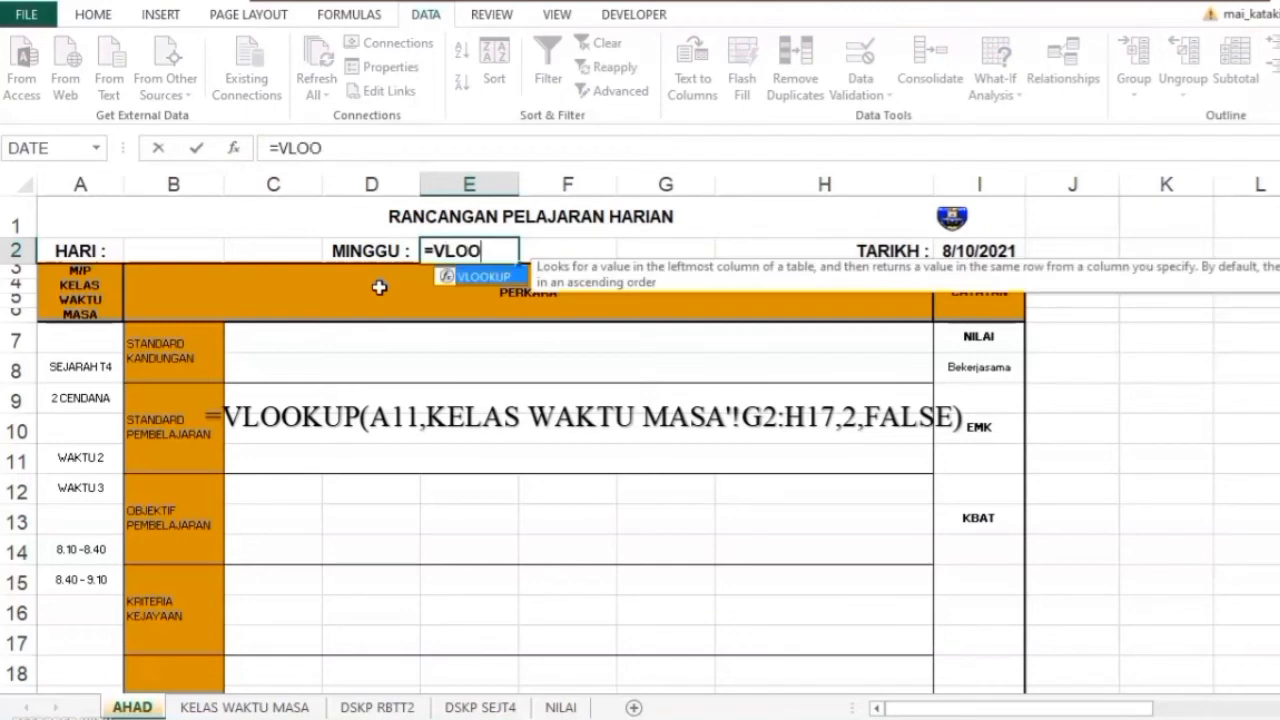
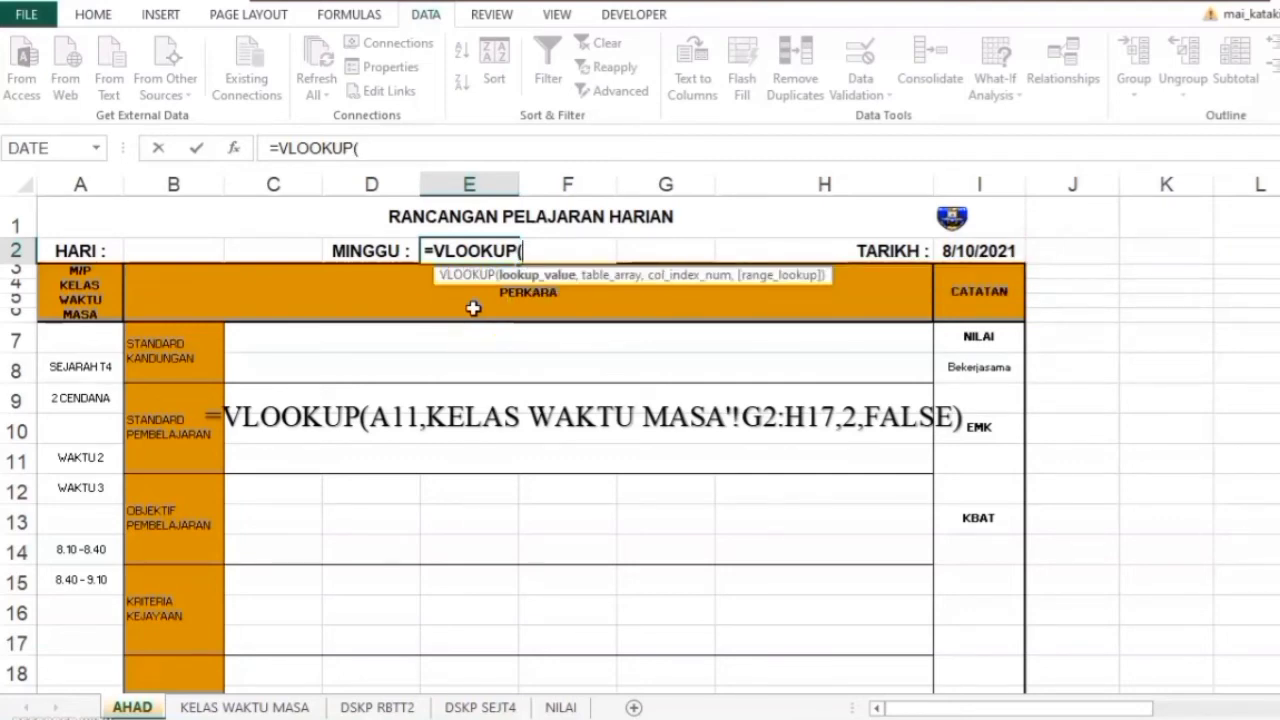
{"action": "type", "text": "I2,"}
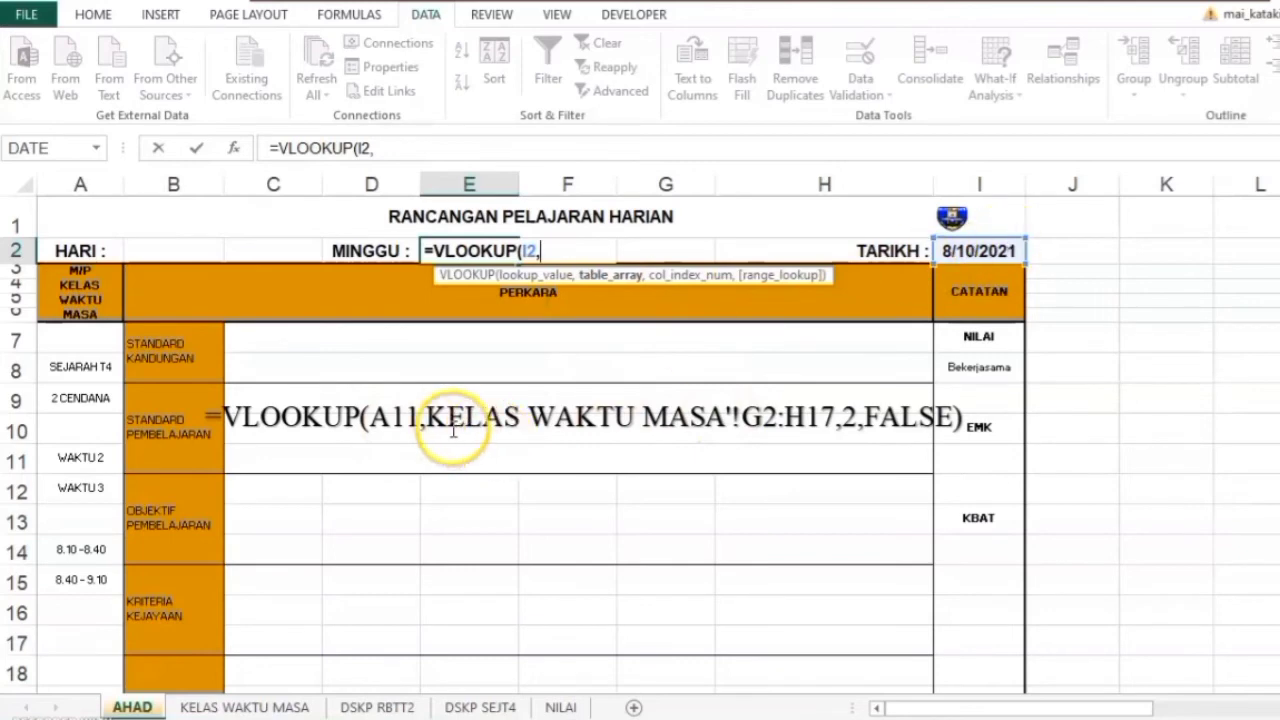
- Set the formula's table array to A2:C344 on the KELAS WAKTU MASA sheet, ready for the column index argument
{"action": "left_click", "coordinate": [265, 708]}
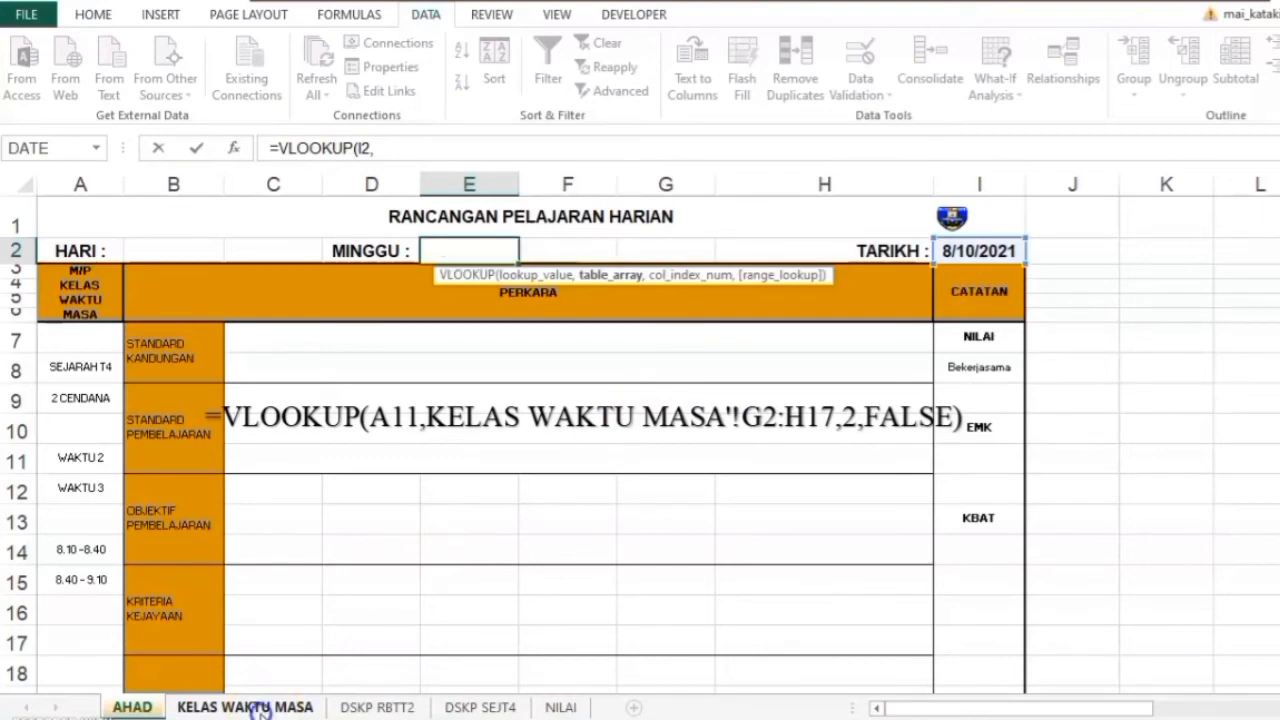
{"action": "left_click", "coordinate": [262, 708]}
{"action": "scroll", "coordinate": [120, 646], "scroll_direction": "up", "scroll_amount": 15}
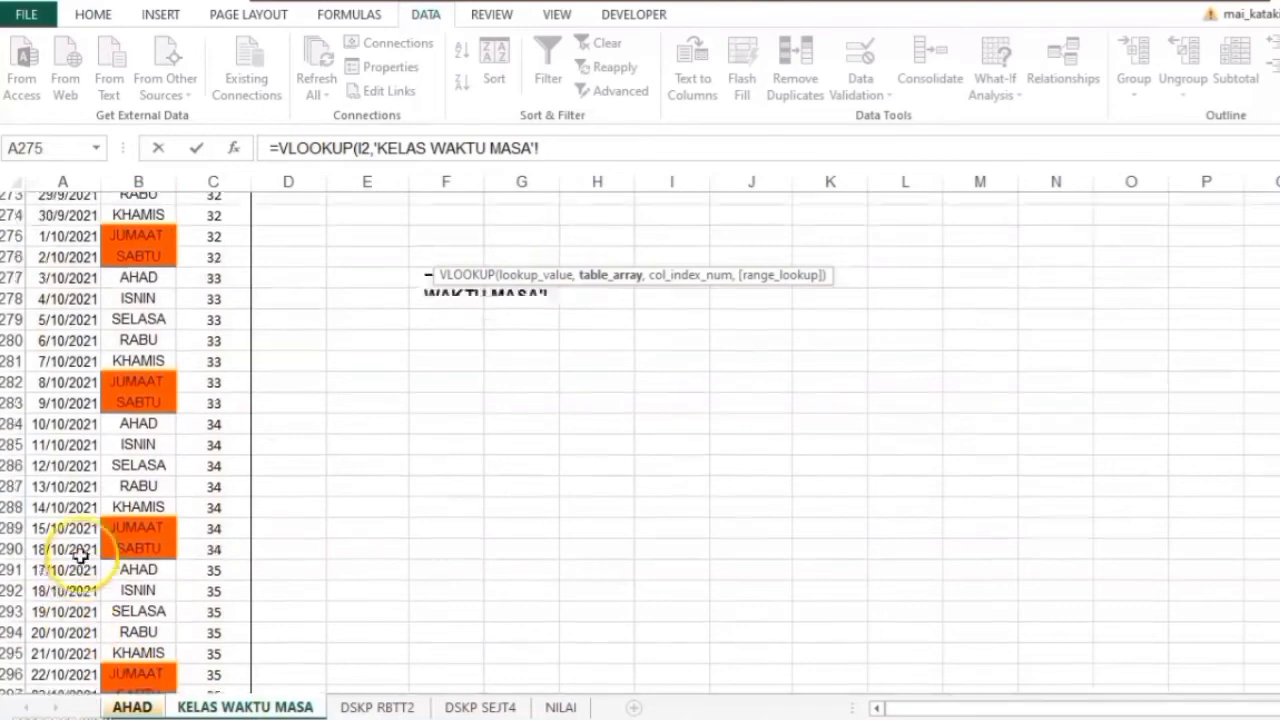
{"action": "scroll", "coordinate": [112, 515], "scroll_direction": "up", "scroll_amount": 20}
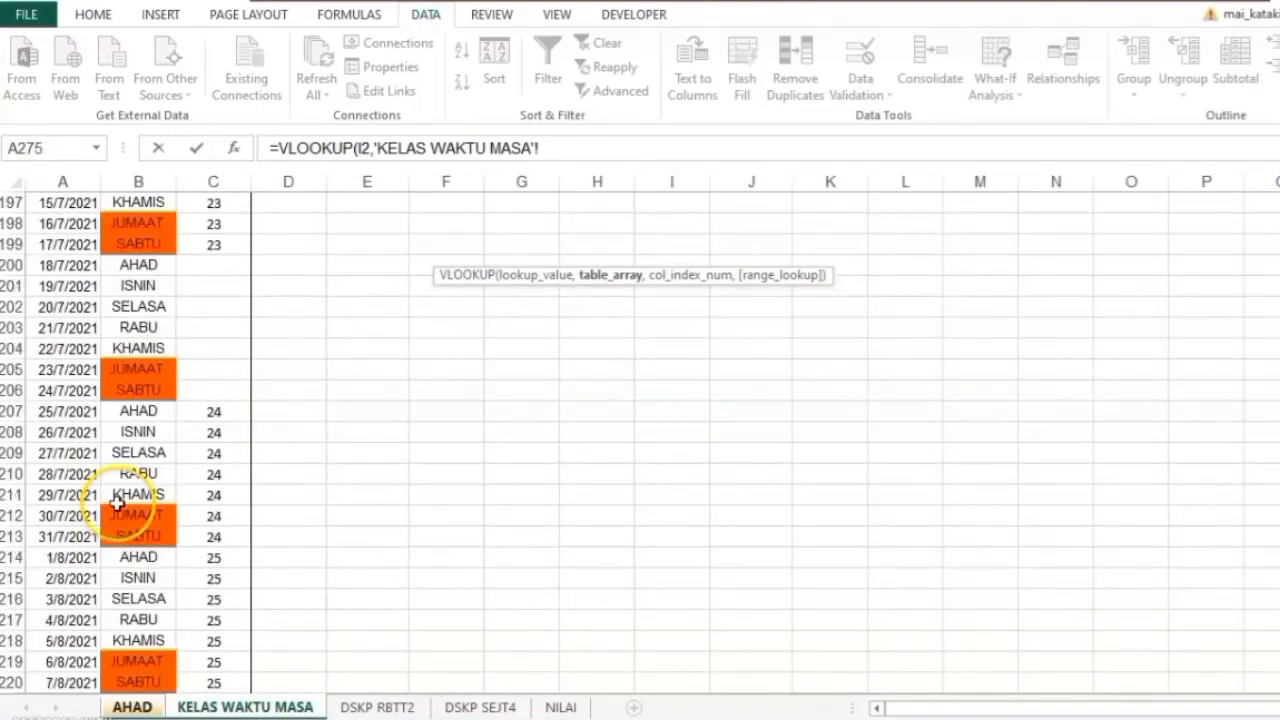
{"action": "scroll", "coordinate": [112, 450], "scroll_direction": "up", "scroll_amount": 20}
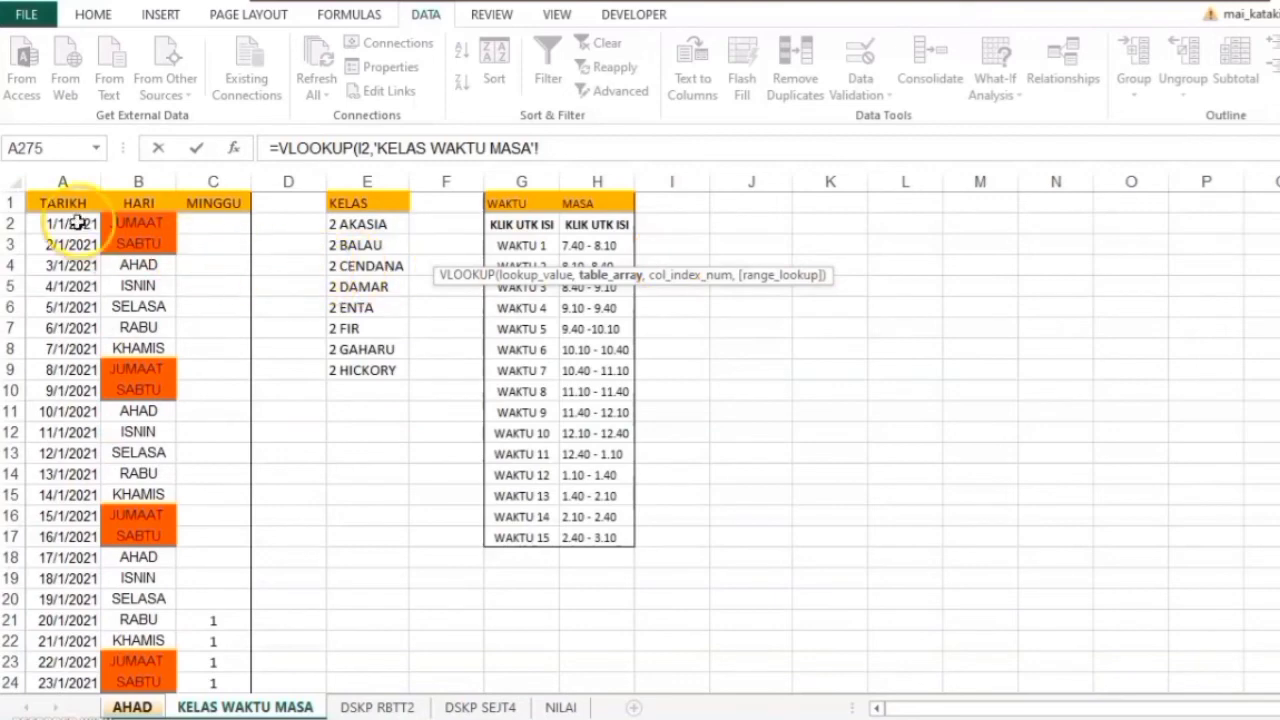
{"action": "left_click_drag", "start_coordinate": [66, 225], "coordinate": [188, 645]}
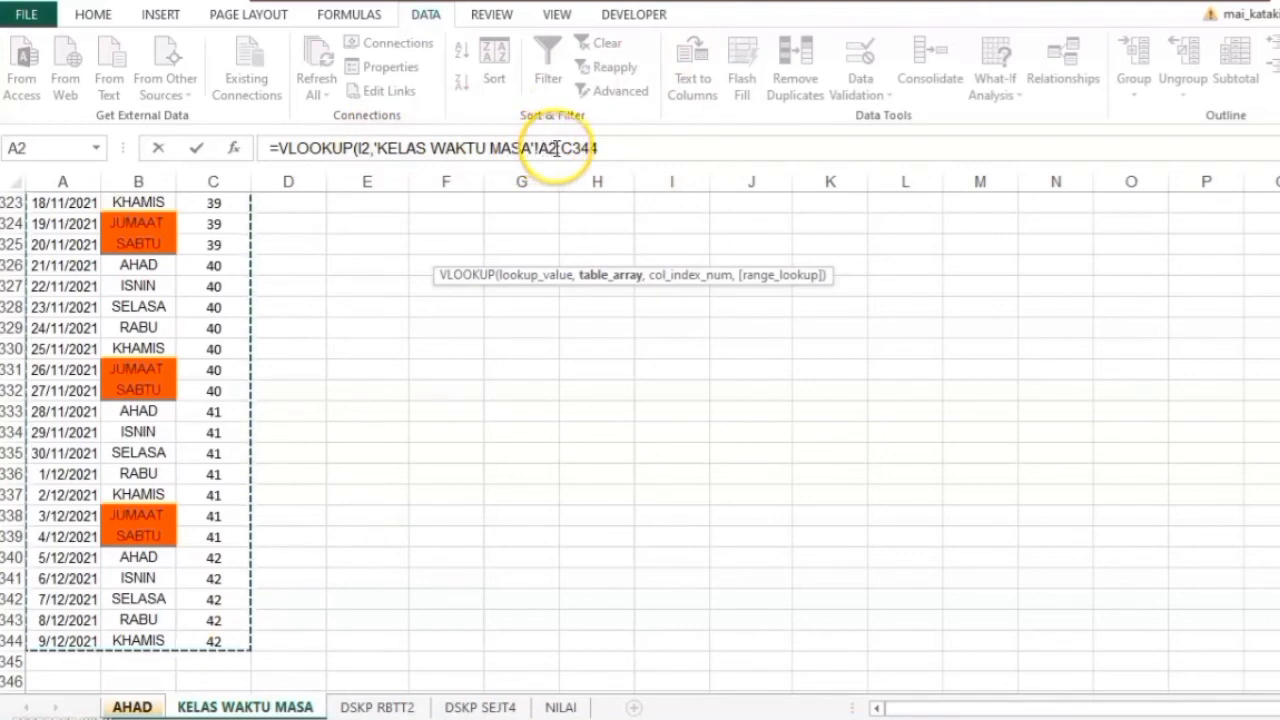
{"action": "left_click", "coordinate": [609, 148]}
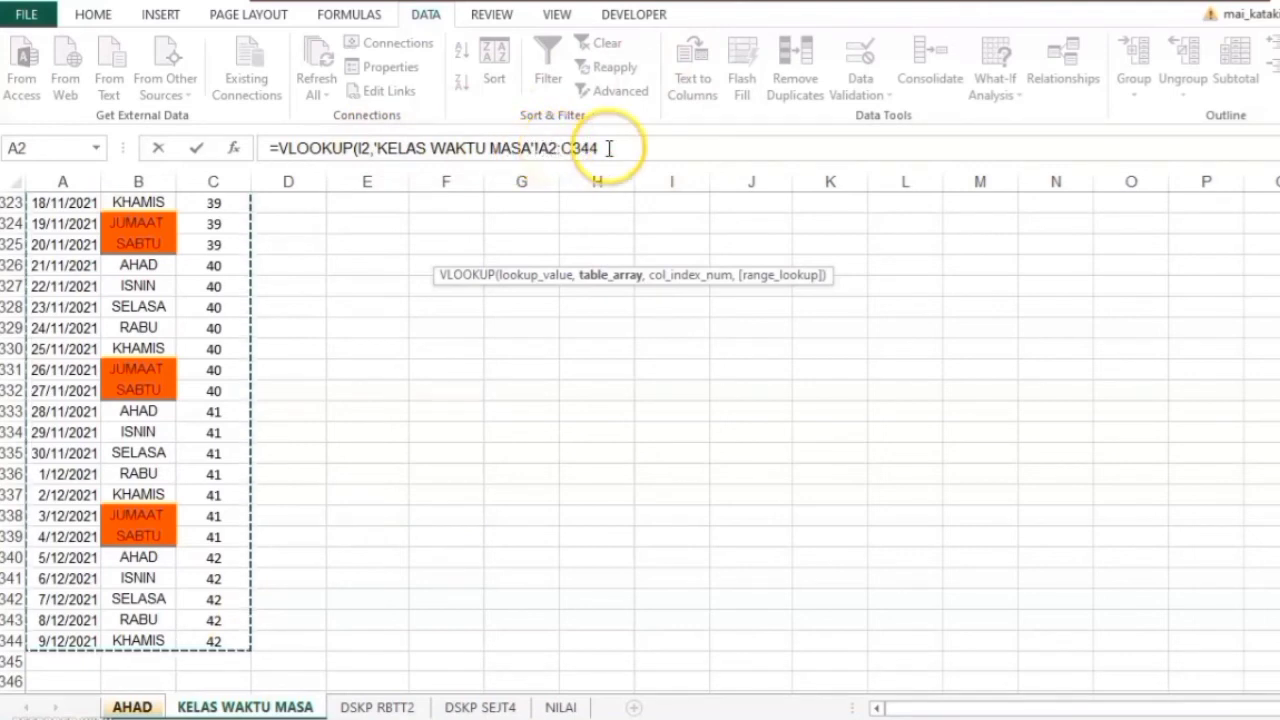
{"action": "left_click", "coordinate": [609, 148]}
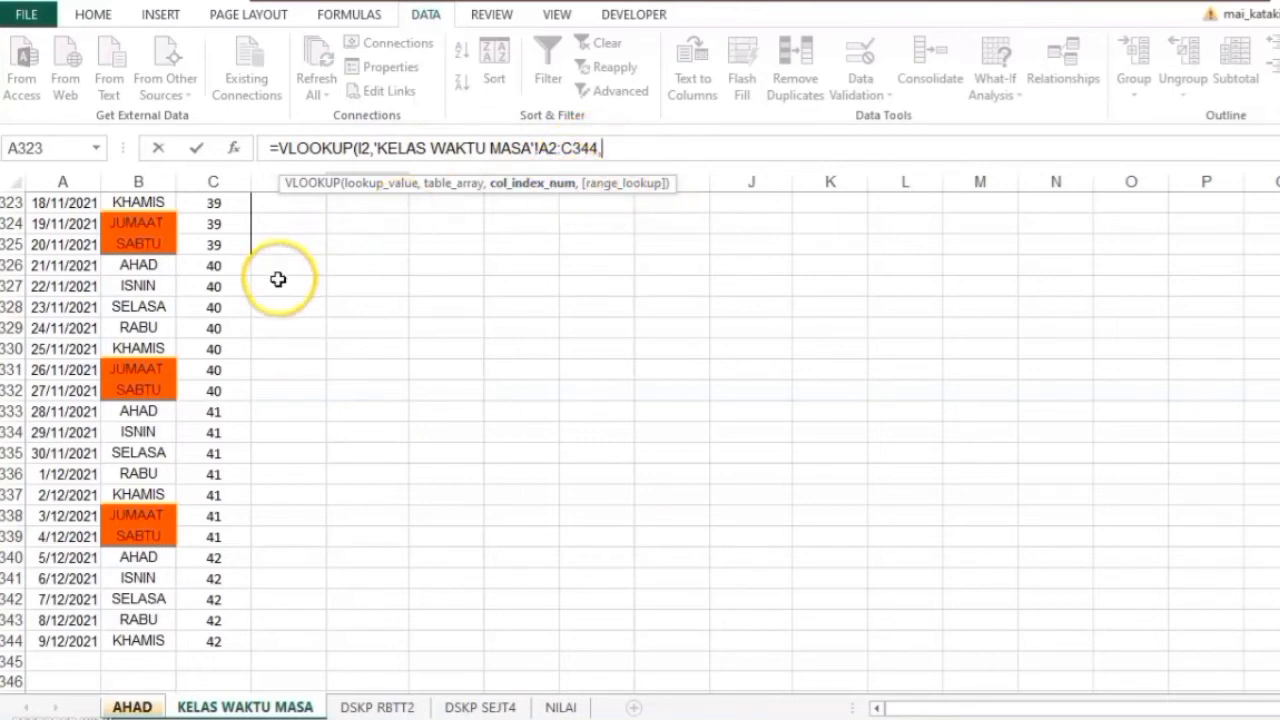
{"action": "type", "text": ","}
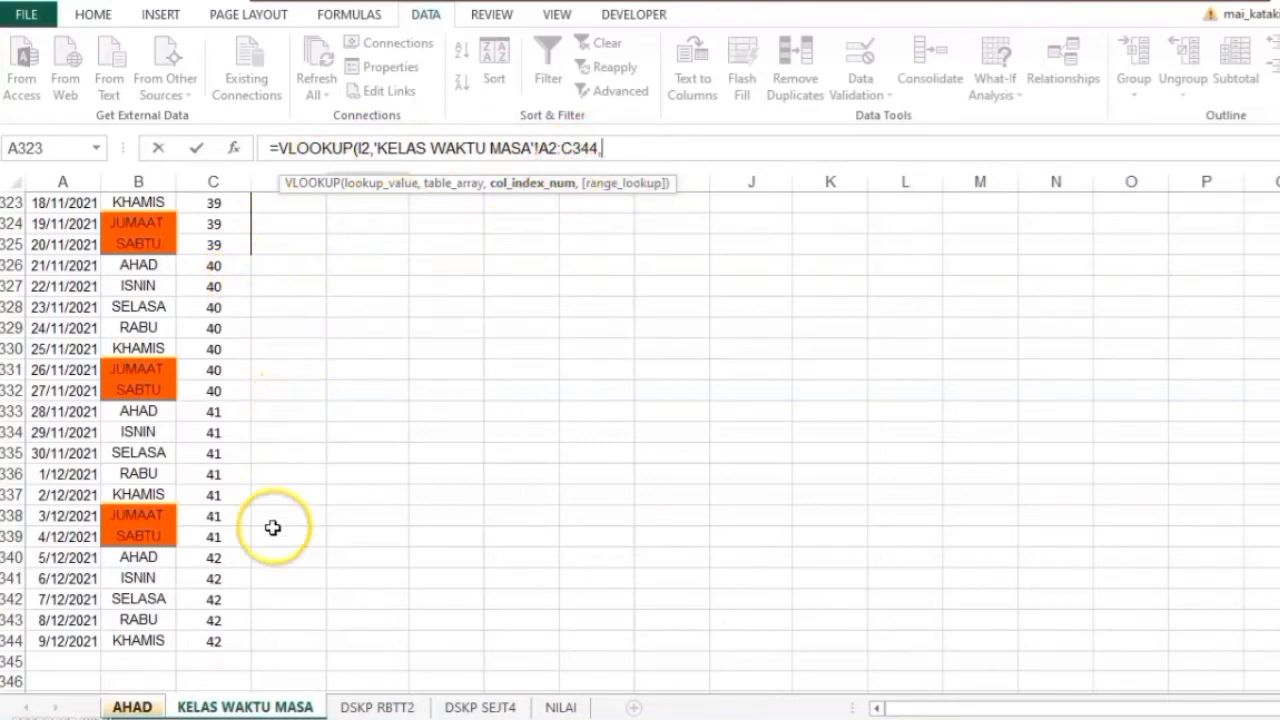
{"action": "left_click", "coordinate": [140, 707]}
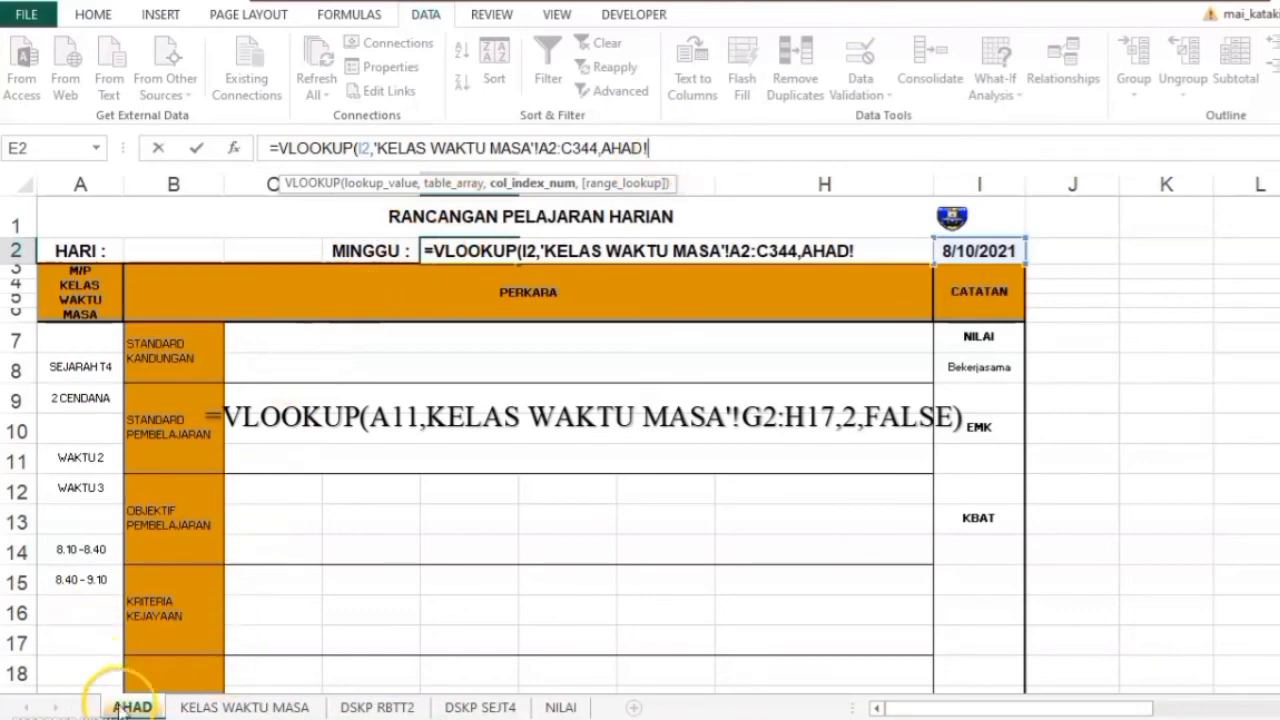
{"action": "left_click", "coordinate": [678, 148]}
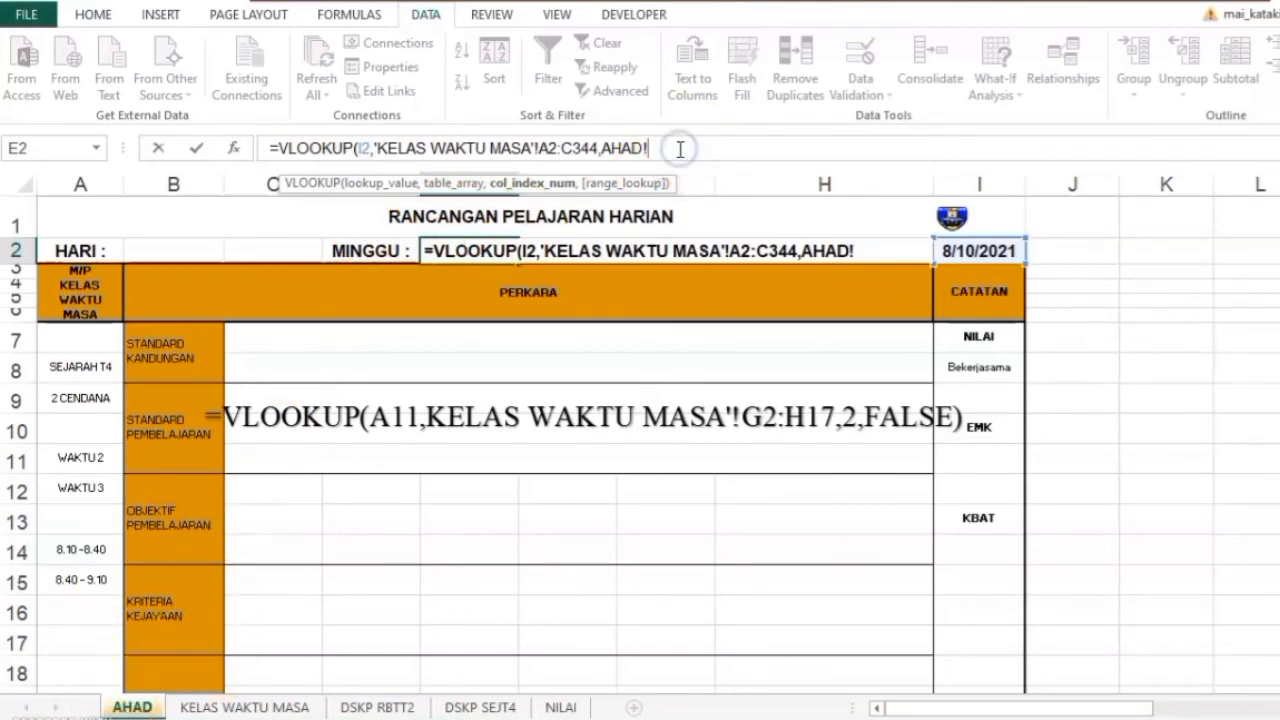
{"action": "key", "text": "BackSpace"}
{"action": "key", "text": "BackSpace"}
{"action": "key", "text": "BackSpace"}
{"action": "key", "text": "BackSpace"}
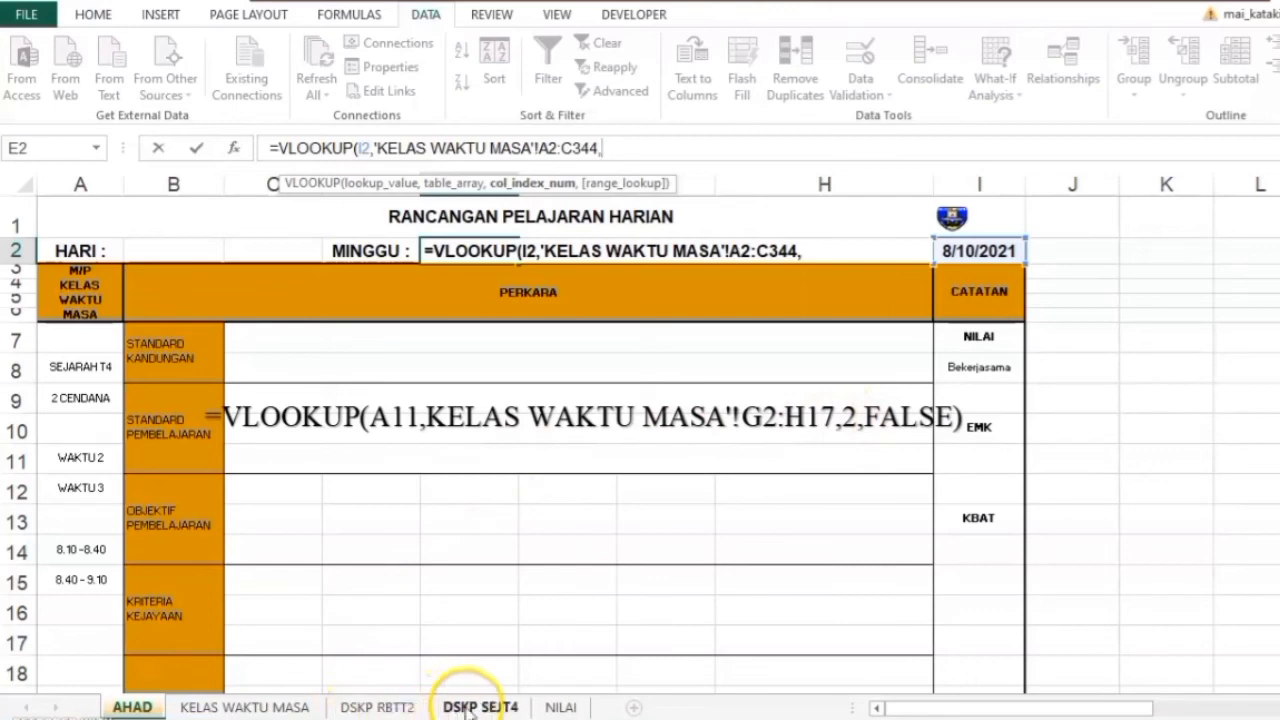
{"action": "left_click", "coordinate": [275, 706]}
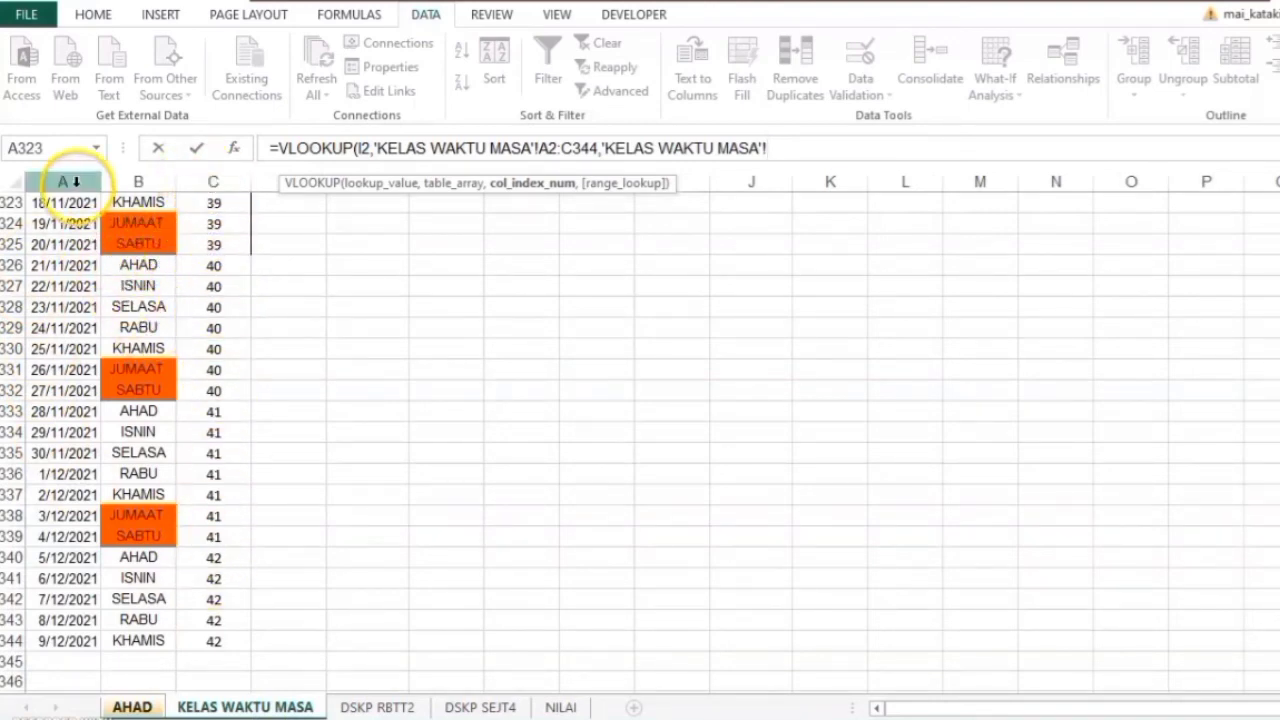
{"action": "left_click", "coordinate": [200, 177]}
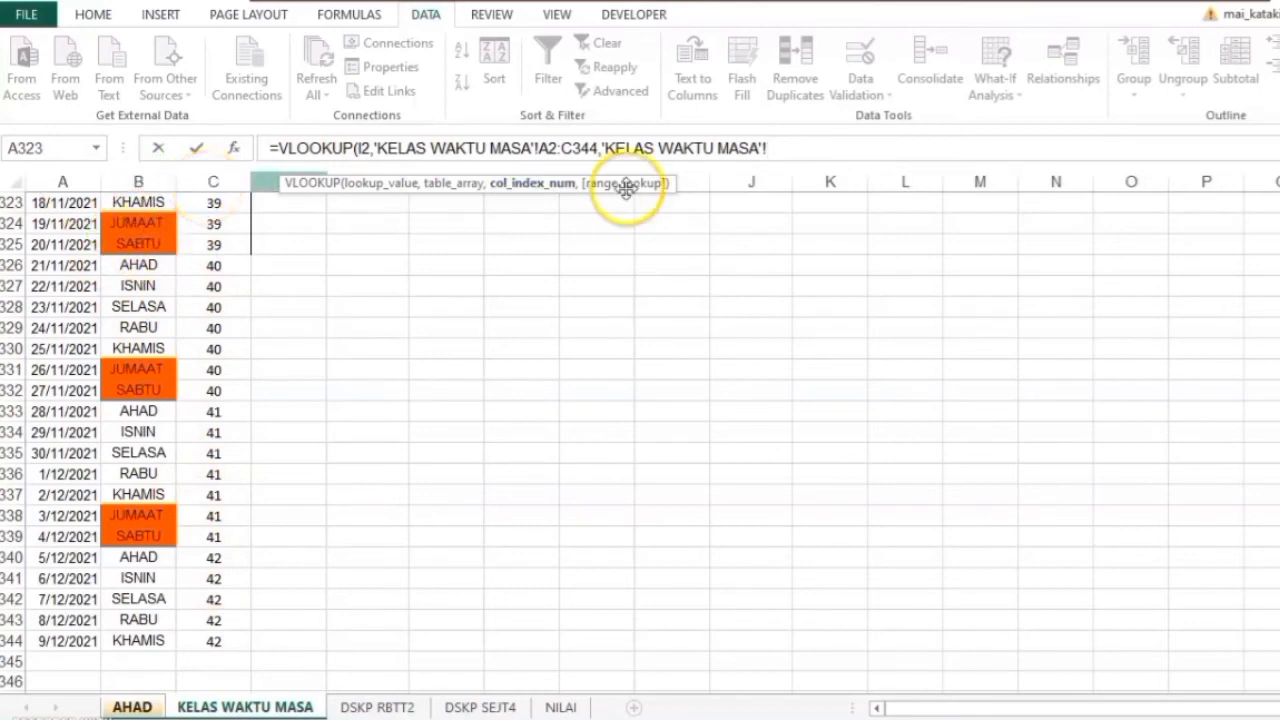
{"action": "left_click", "coordinate": [792, 146]}
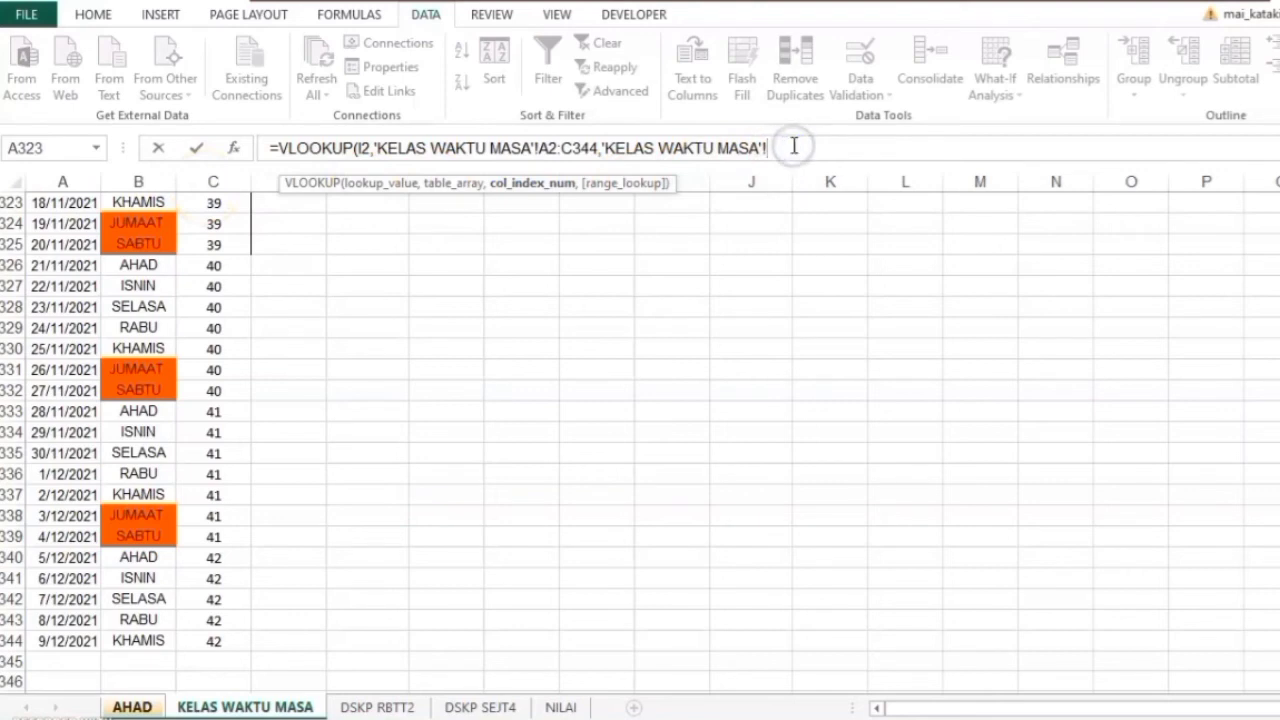
{"action": "key", "text": "BackSpace"}
{"action": "key", "text": "BackSpace"}
{"action": "key", "text": "BackSpace"}
{"action": "key", "text": "BackSpace"}
{"action": "key", "text": "BackSpace"}
{"action": "key", "text": "BackSpace"}
{"action": "key", "text": "BackSpace"}
{"action": "key", "text": "BackSpace"}
{"action": "key", "text": "BackSpace"}
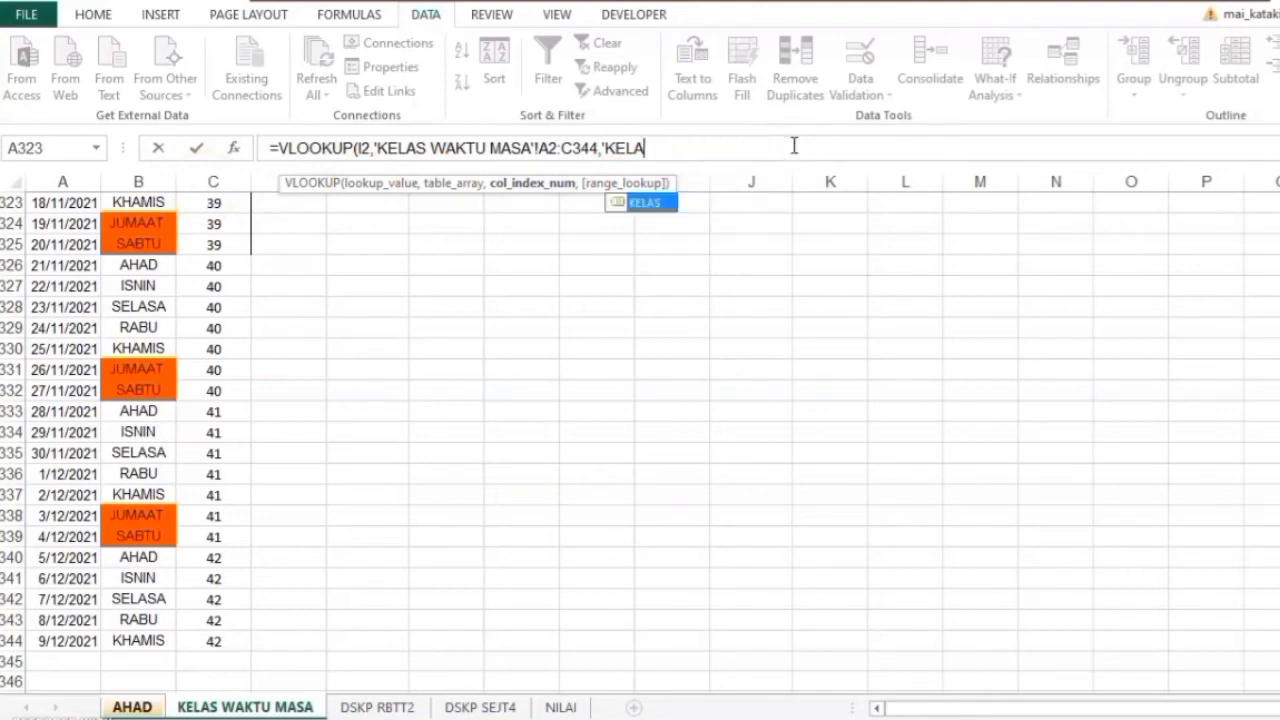
{"action": "key", "text": "BackSpace"}
{"action": "key", "text": "BackSpace"}
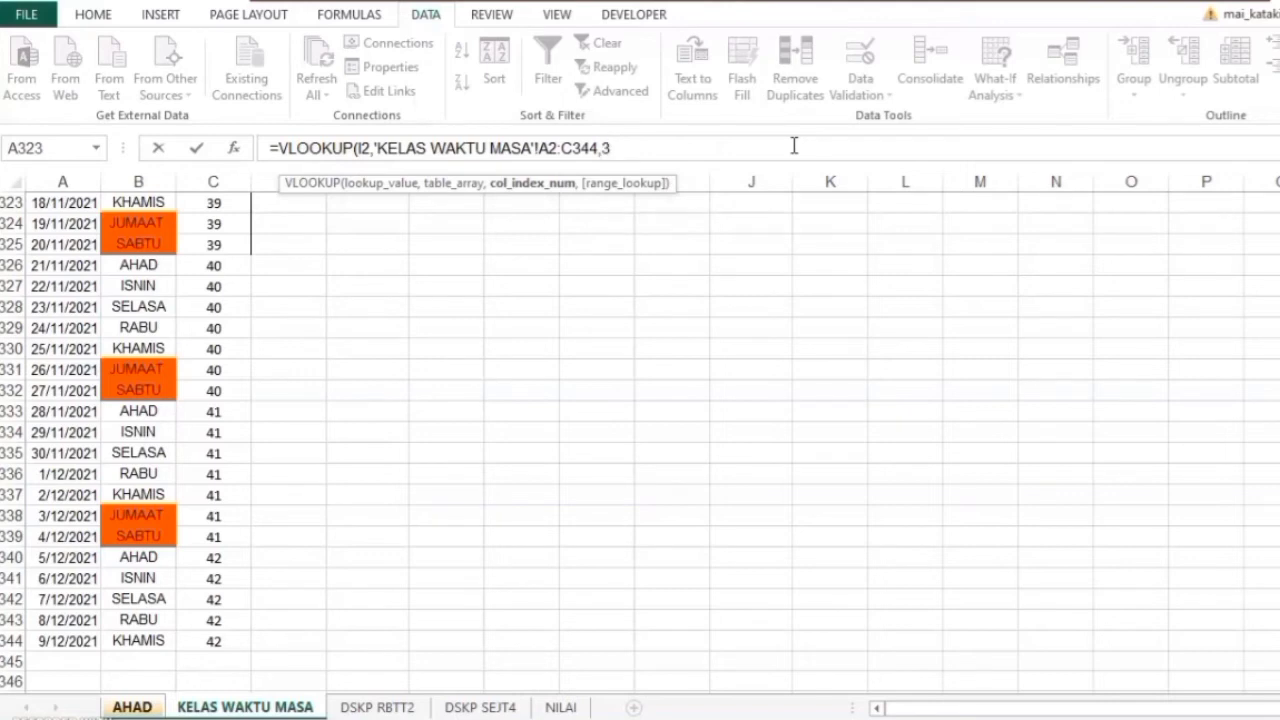
- Complete the MINGGU formula in E2 with column index 3 and FALSE for an exact match
{"action": "type", "text": "3,"}
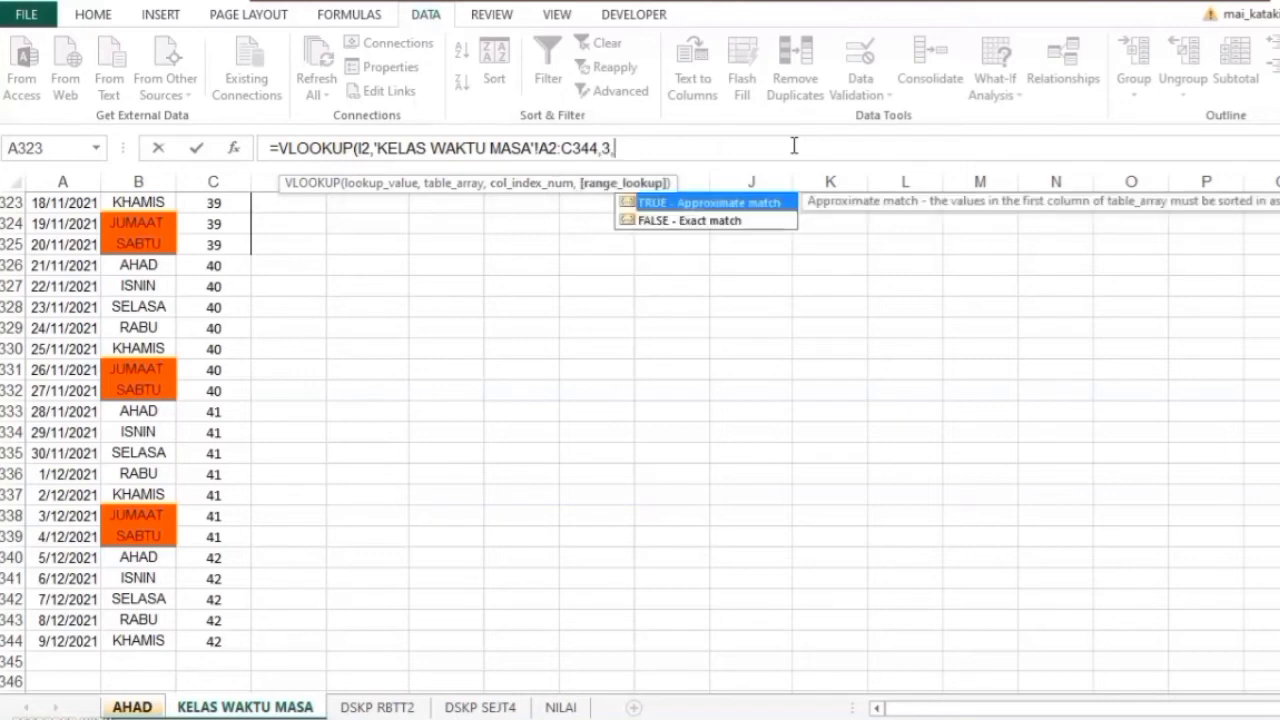
{"action": "type", "text": "FALSE)"}
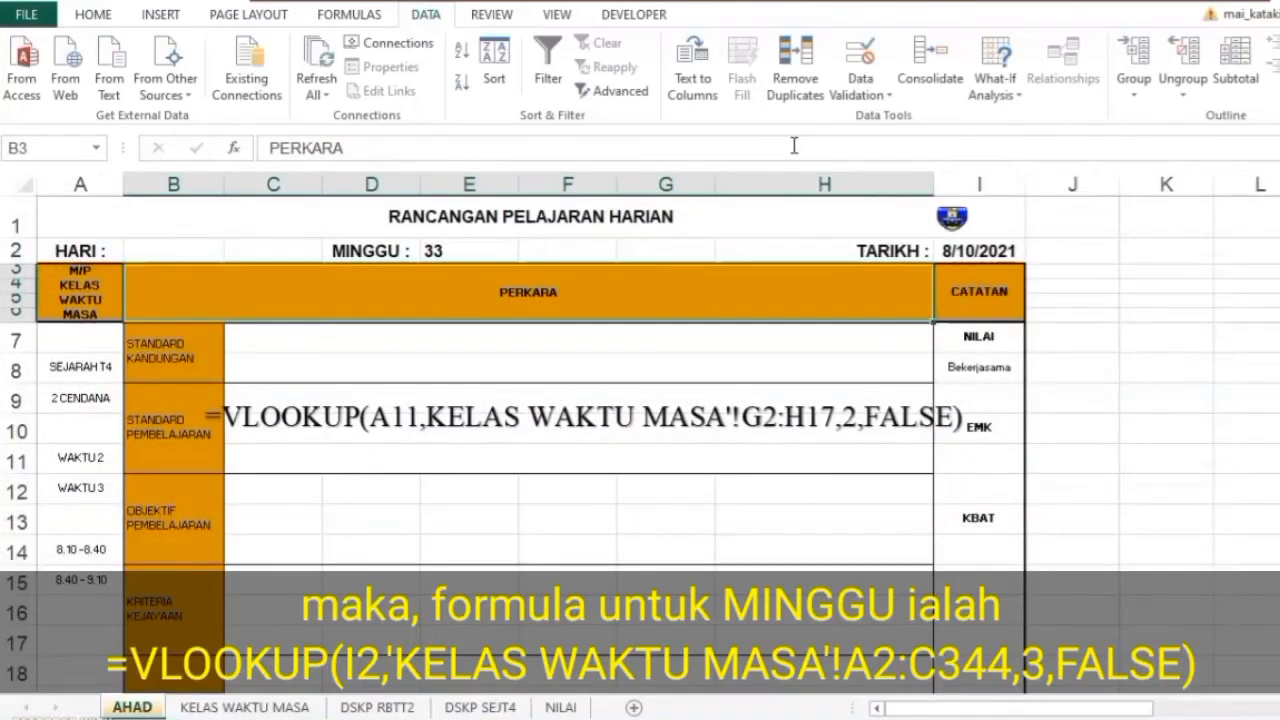
{"action": "left_click", "coordinate": [466, 251]}
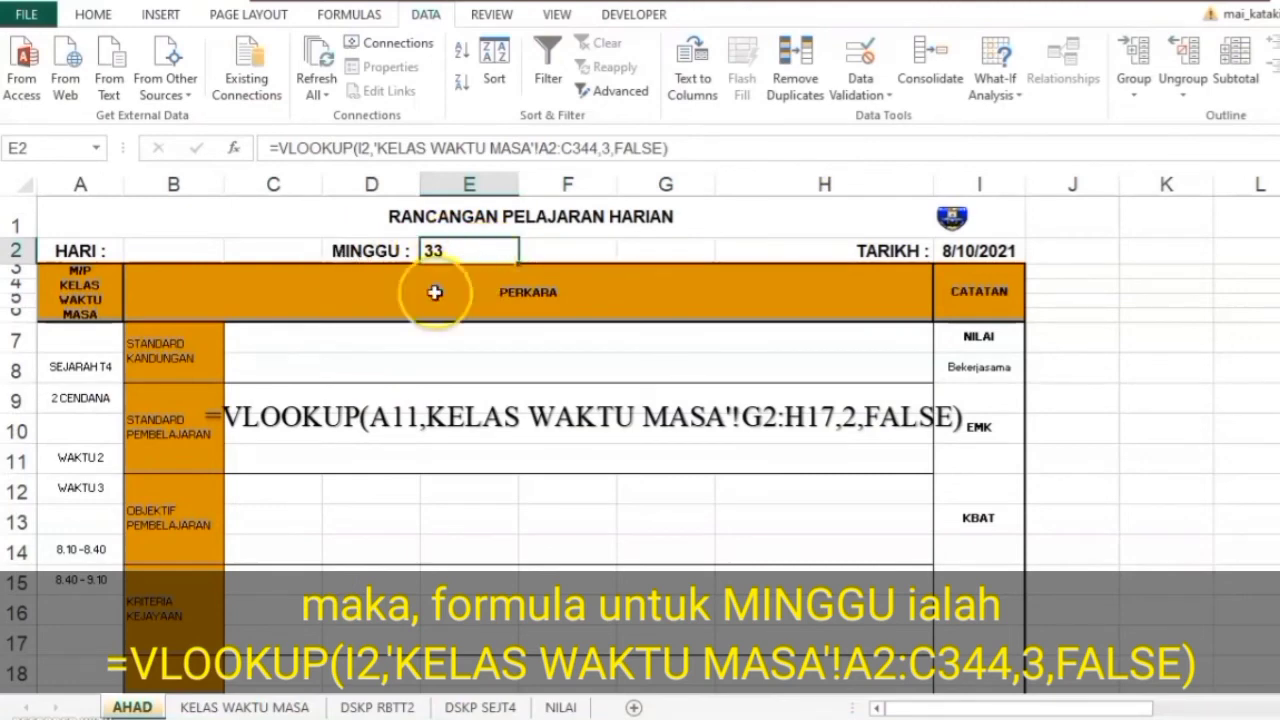
- Compare the week formula in E2 with the sample VLOOKUP text and the date table on the KELAS WAKTU MASA sheet
{"action": "left_click", "coordinate": [312, 418]}
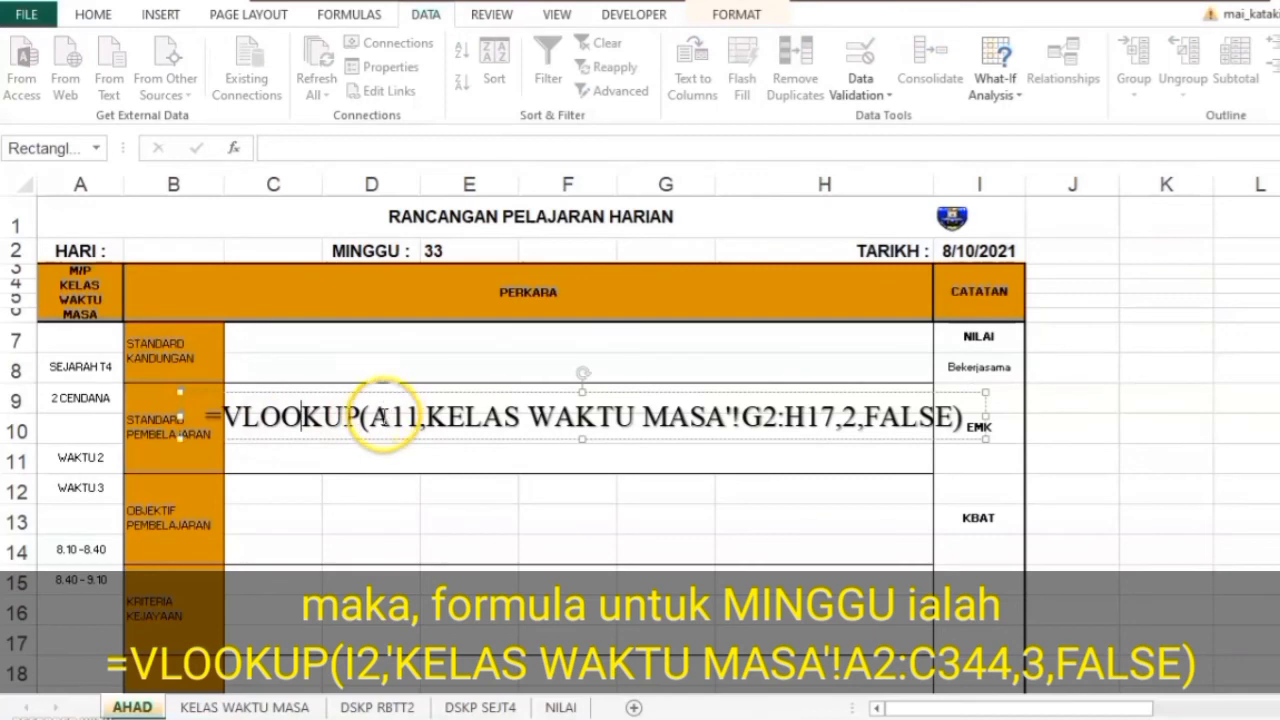
{"action": "left_click_drag", "start_coordinate": [380, 418], "coordinate": [865, 414]}
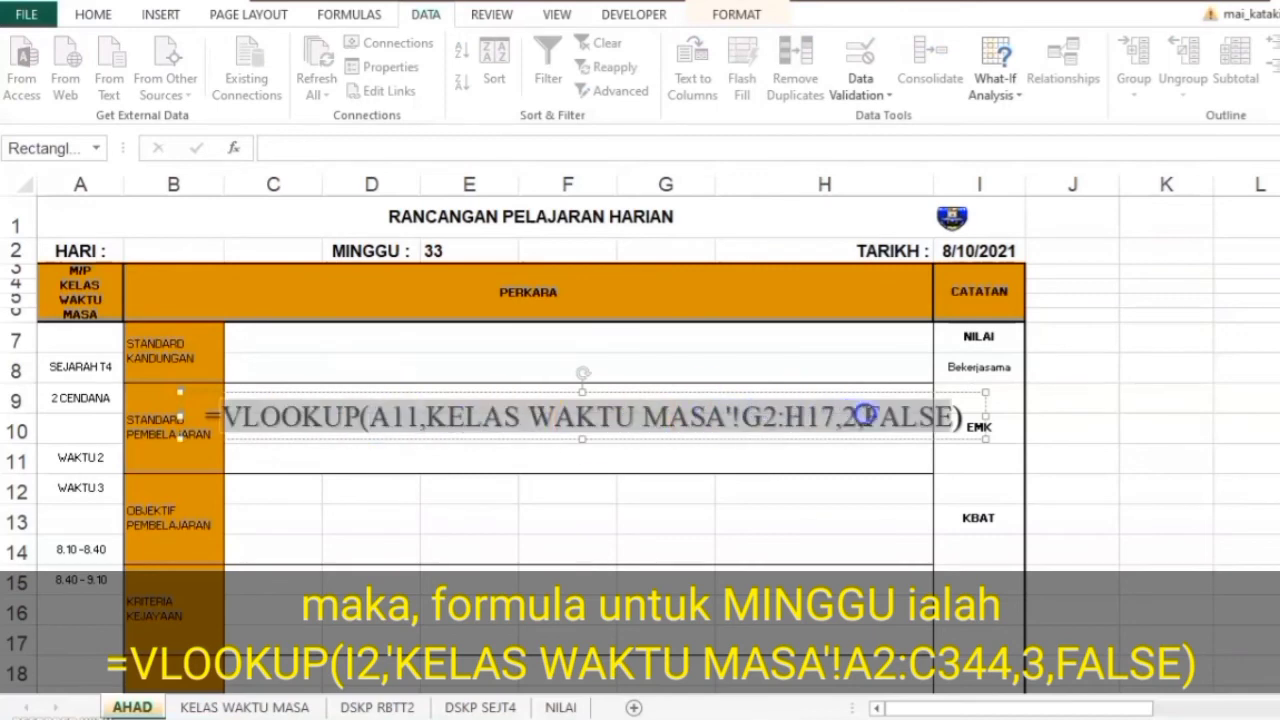
{"action": "left_click", "coordinate": [634, 443]}
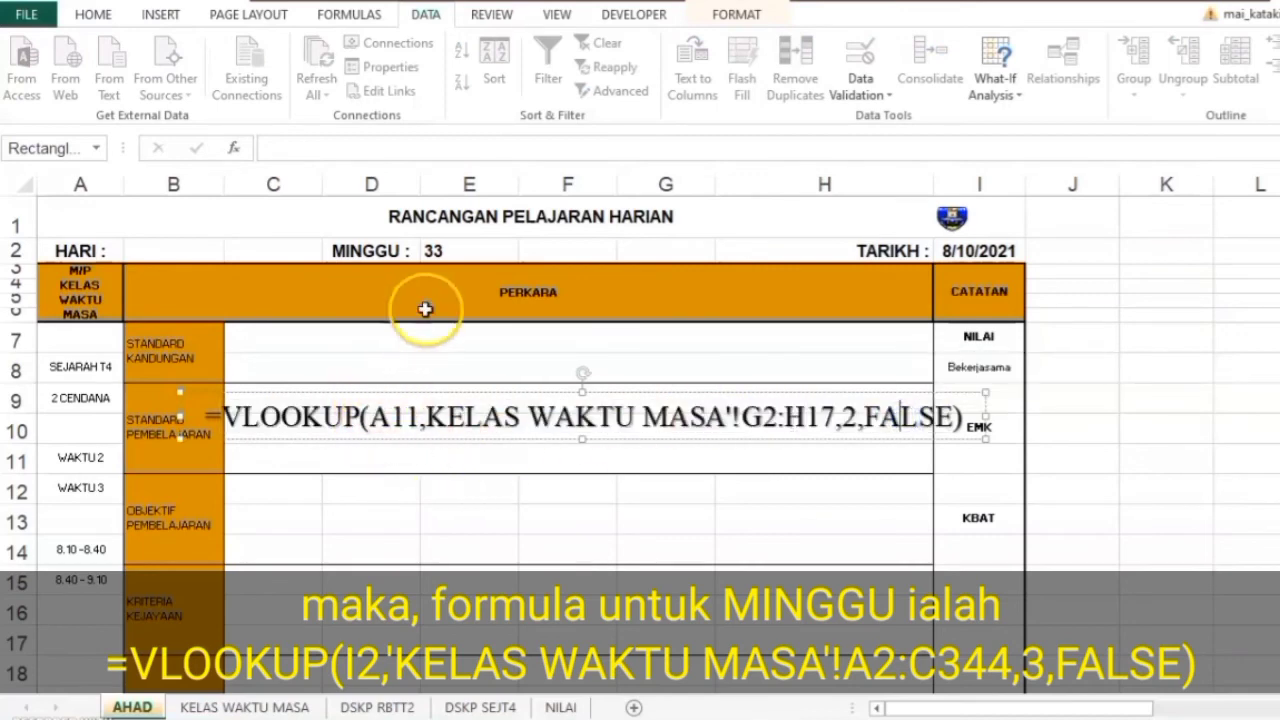
{"action": "left_click", "coordinate": [455, 255]}
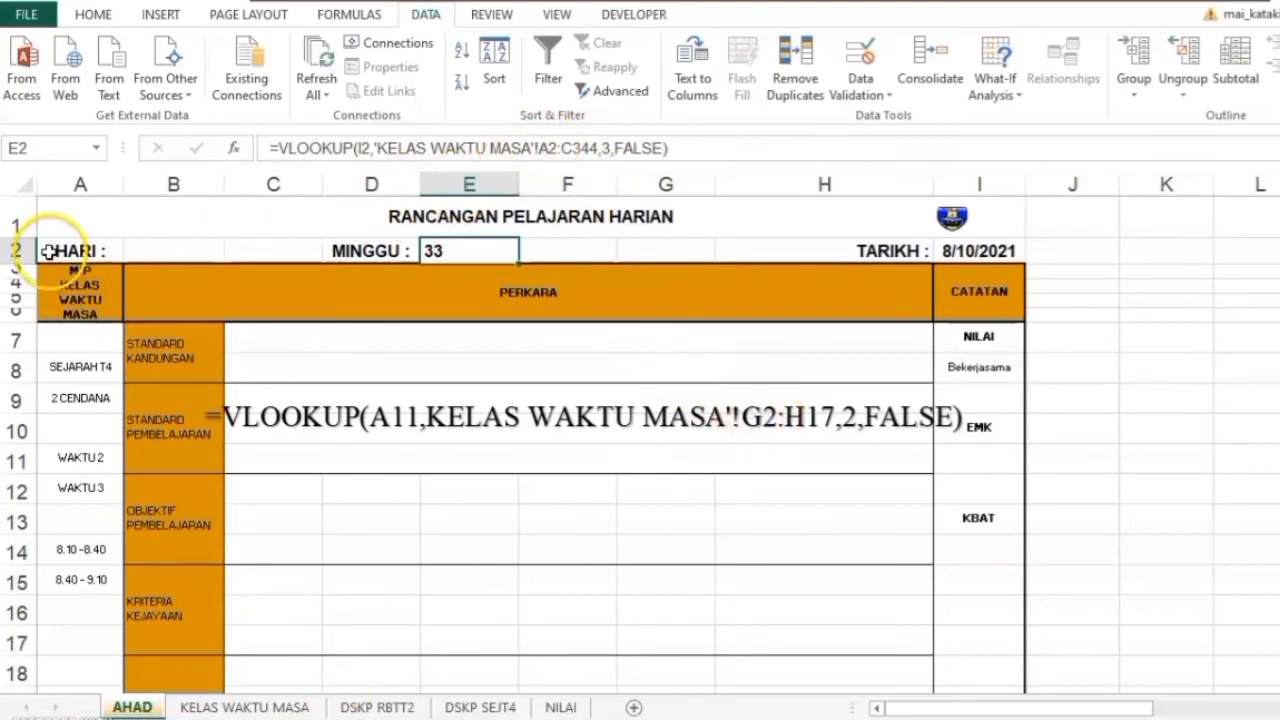
{"action": "left_click", "coordinate": [276, 708]}
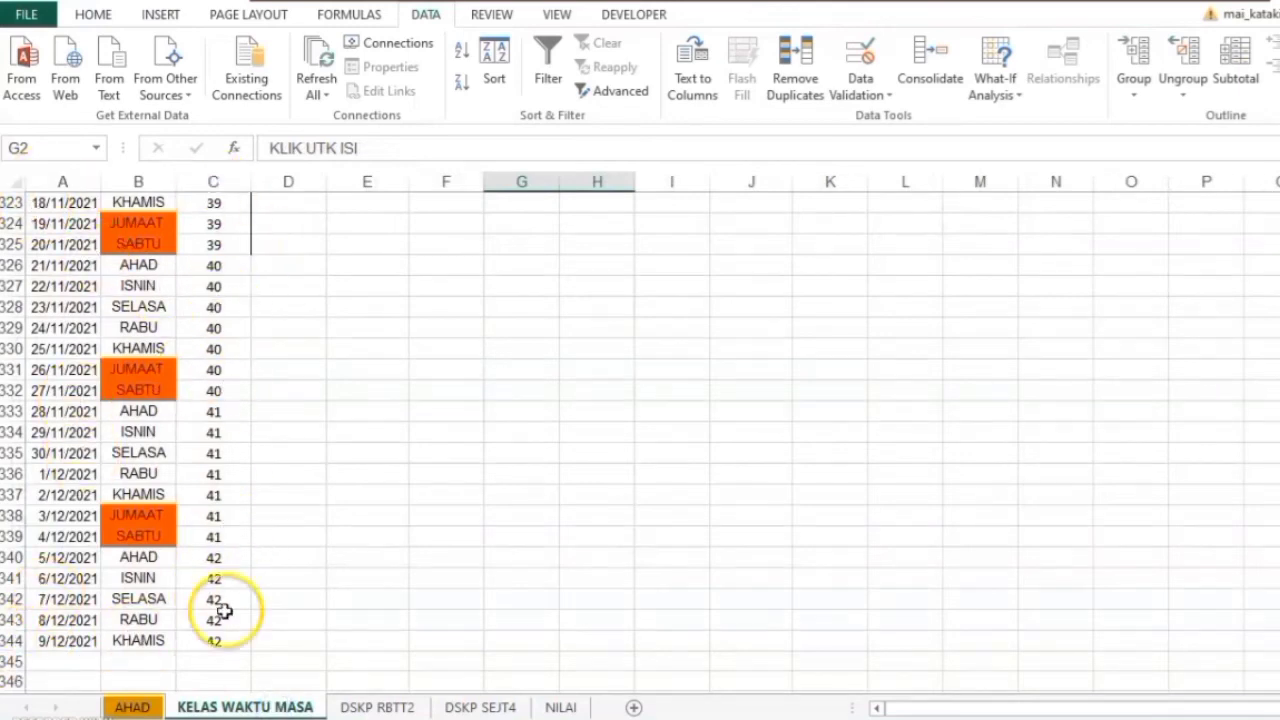
{"action": "left_click", "coordinate": [131, 707]}
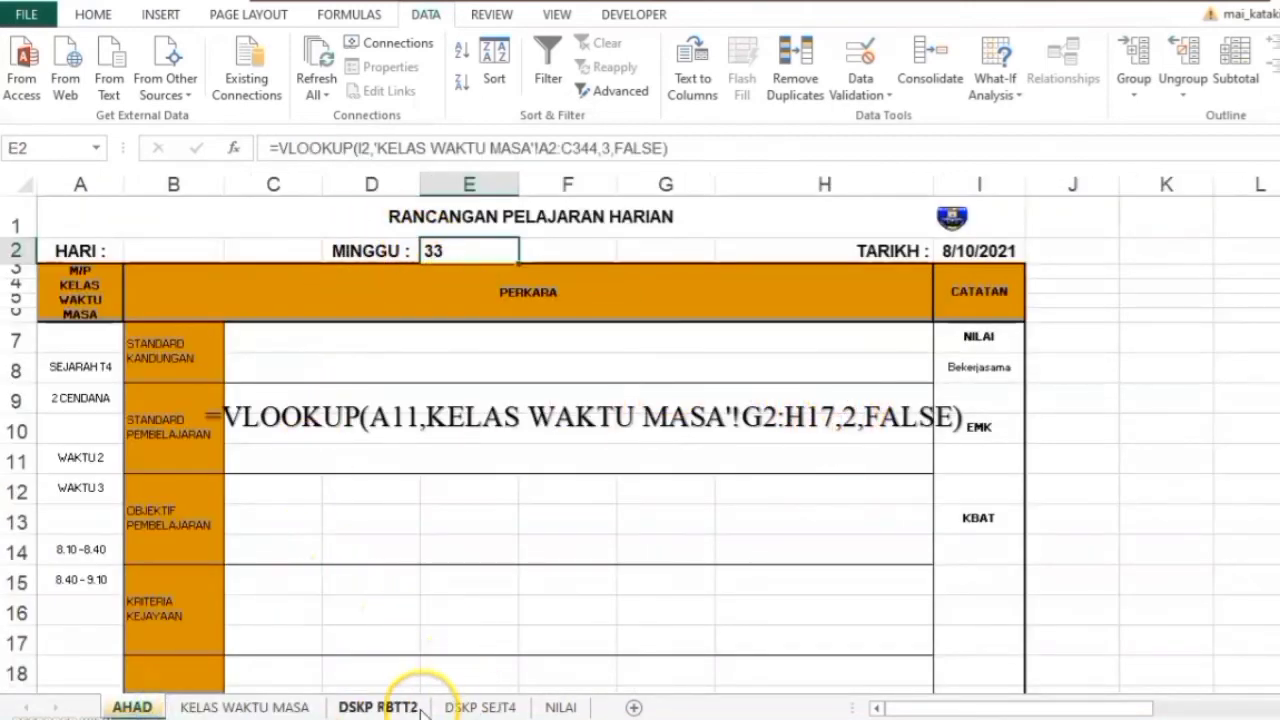
{"action": "left_click", "coordinate": [245, 707]}
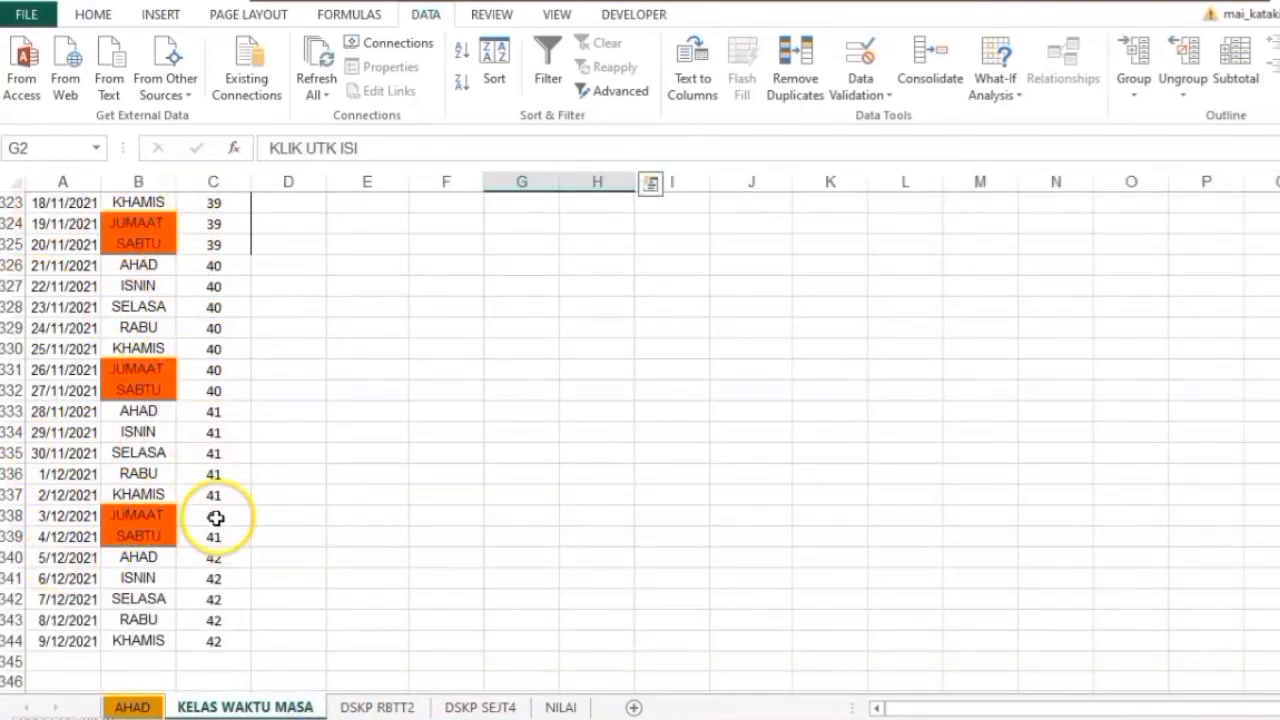
{"action": "left_click", "coordinate": [132, 706]}
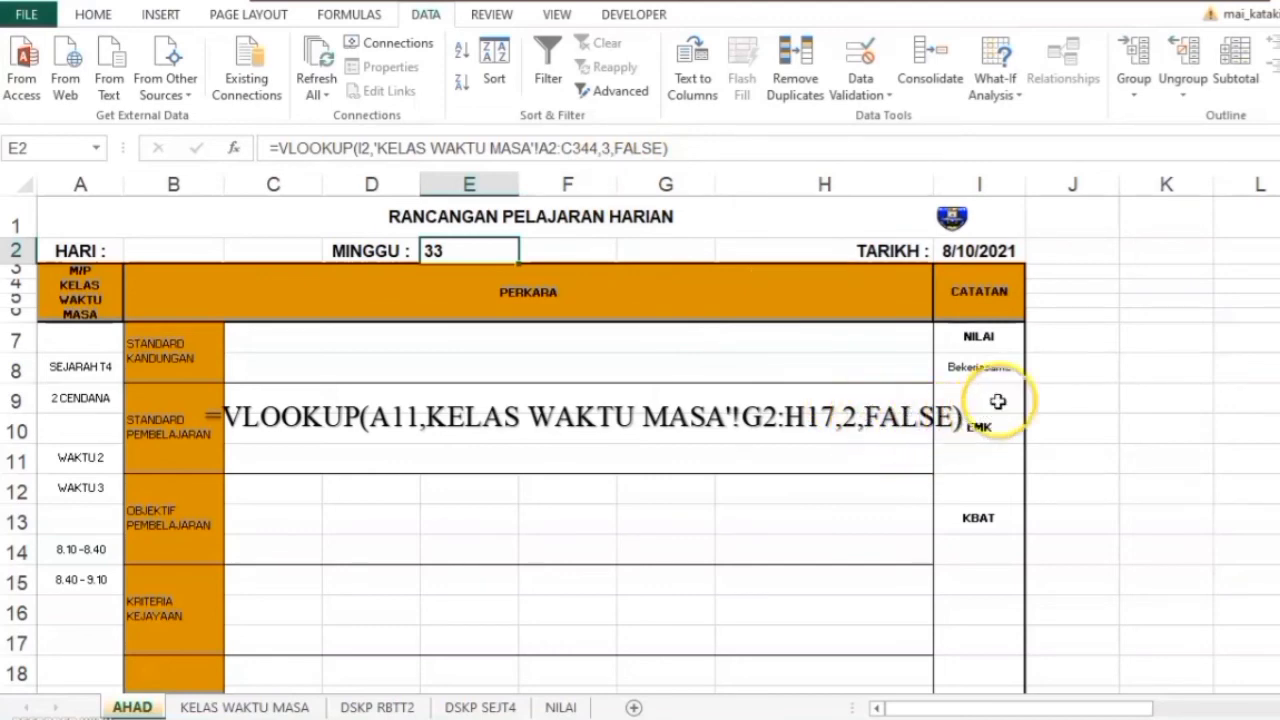
- Move the sample VLOOKUP text box sideways along rows 9 and 10 so it starts near column G
{"action": "left_click", "coordinate": [740, 450]}
{"action": "double_click", "coordinate": [785, 427]}
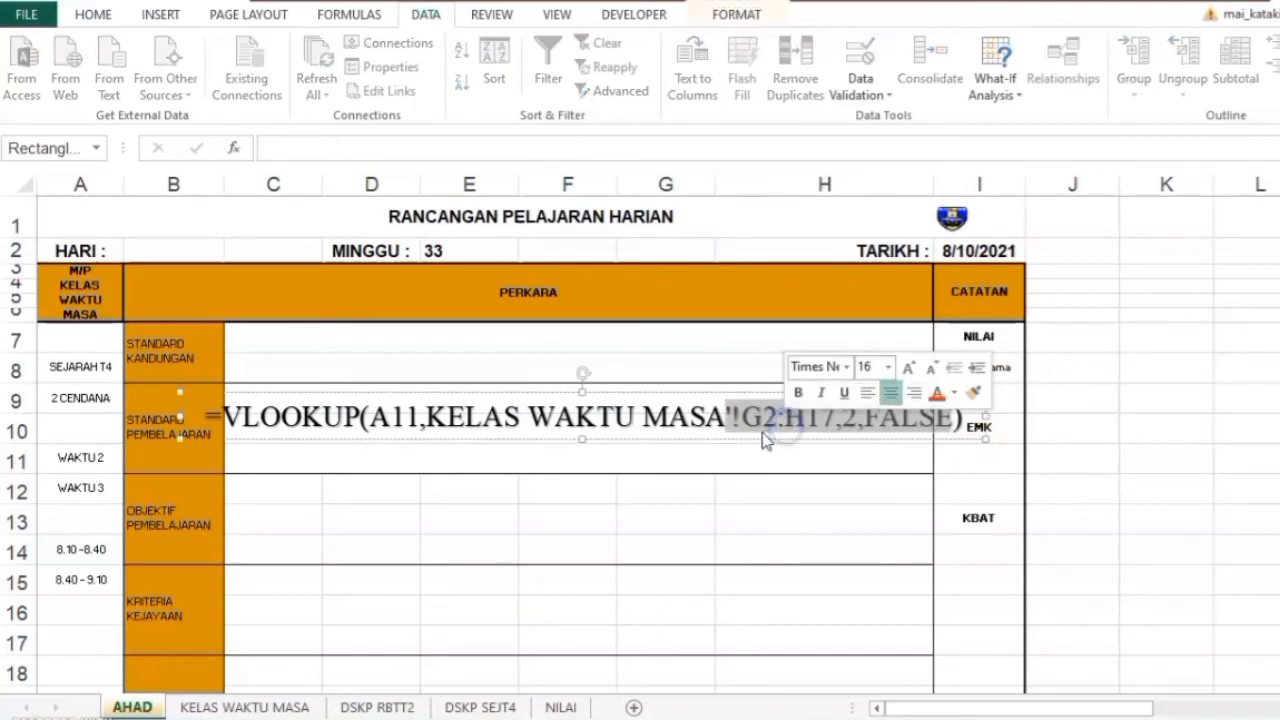
{"action": "left_click", "coordinate": [762, 433]}
{"action": "left_click_drag", "start_coordinate": [754, 440], "coordinate": [1100, 400]}
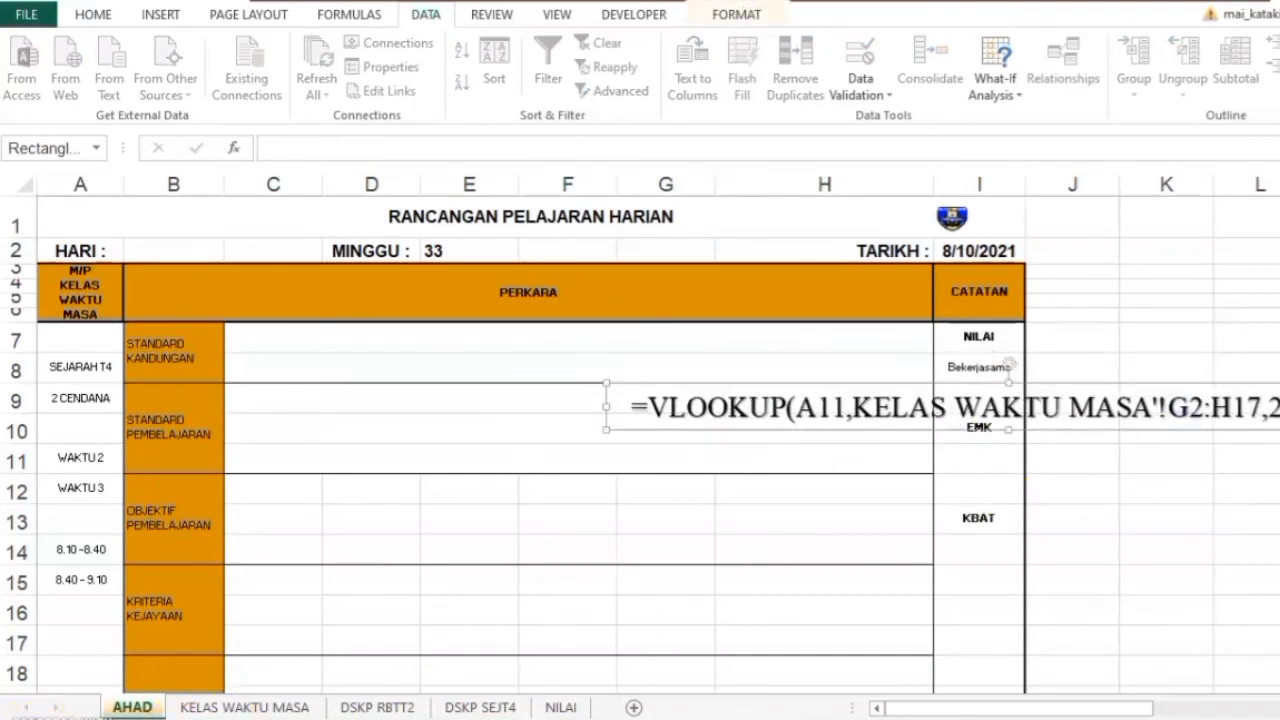
- Start the formula =VLOOKUP(I2, in the HARI cell B2, using the date cell as the lookup value
{"action": "left_click", "coordinate": [165, 241]}
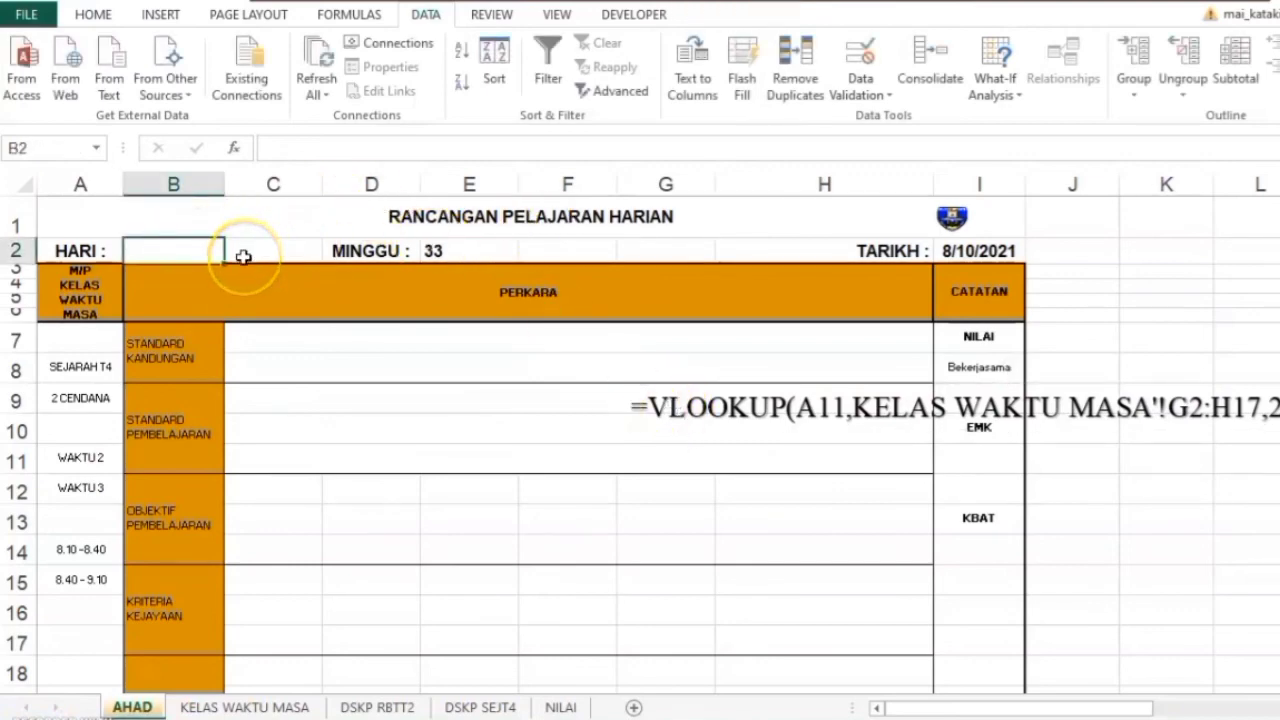
{"action": "type", "text": "=VLOOKUP"}
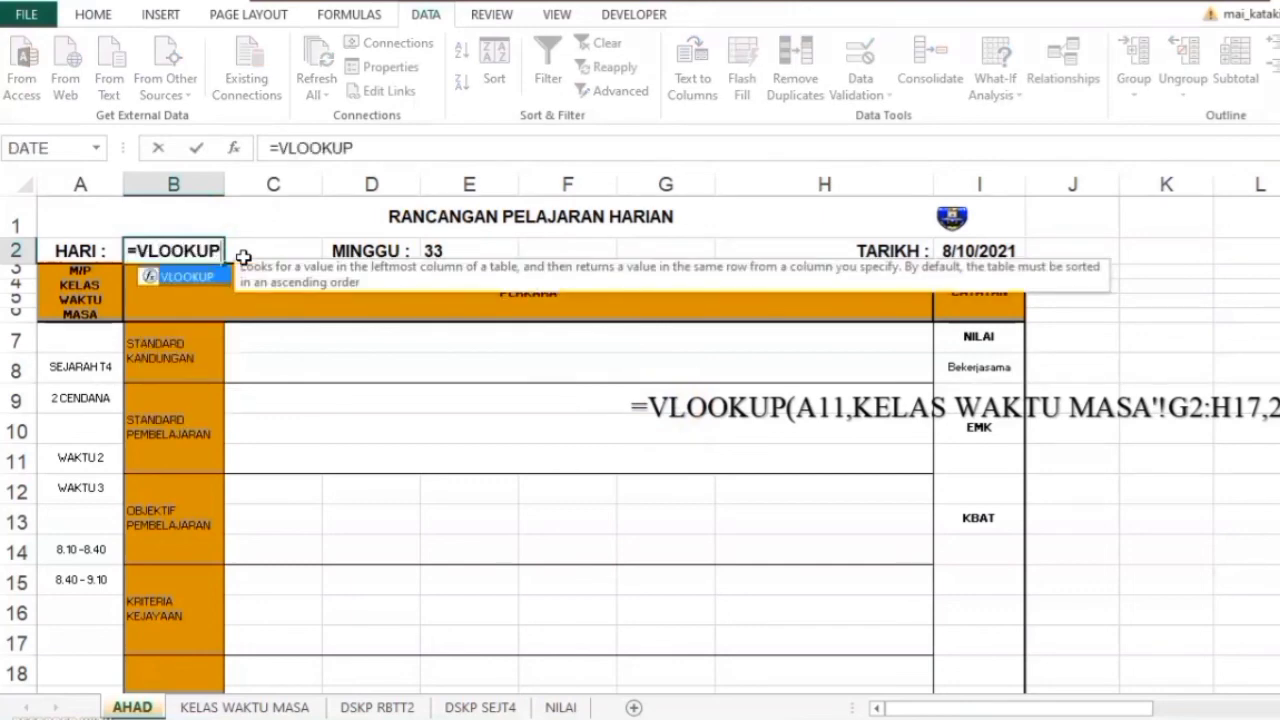
{"action": "type", "text": "("}
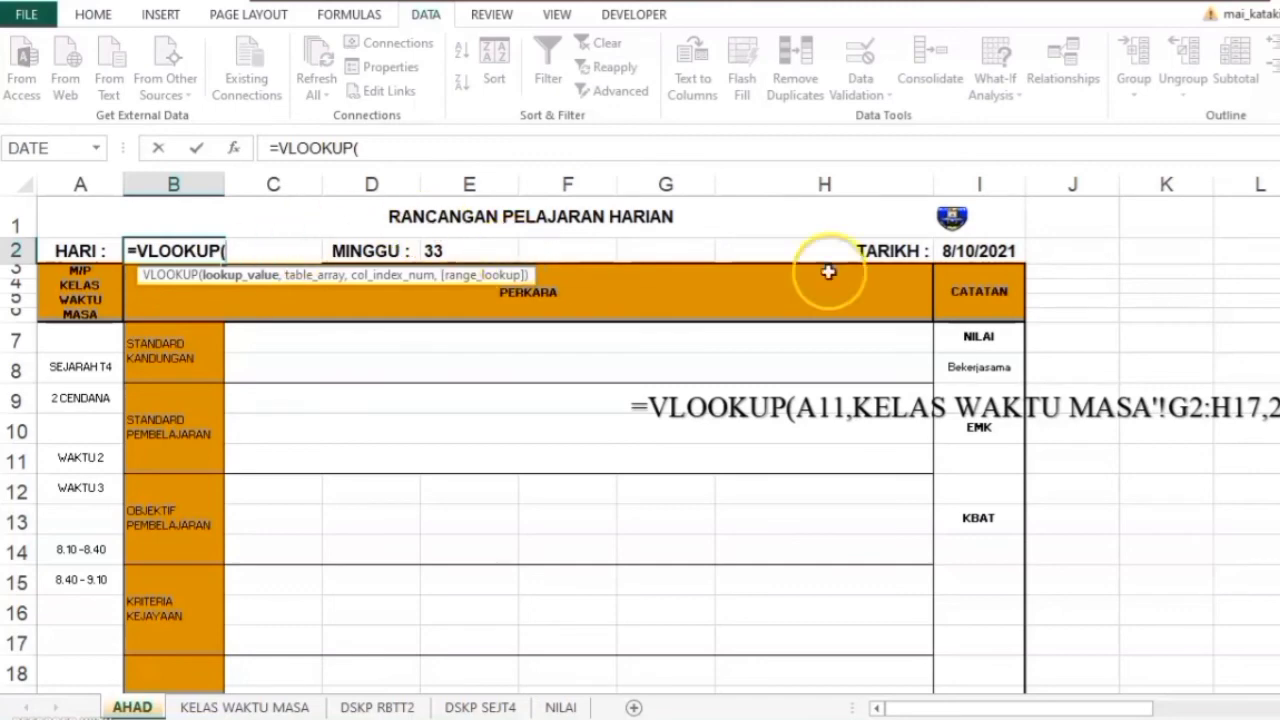
{"action": "left_click", "coordinate": [967, 251]}
{"action": "type", "text": ","}
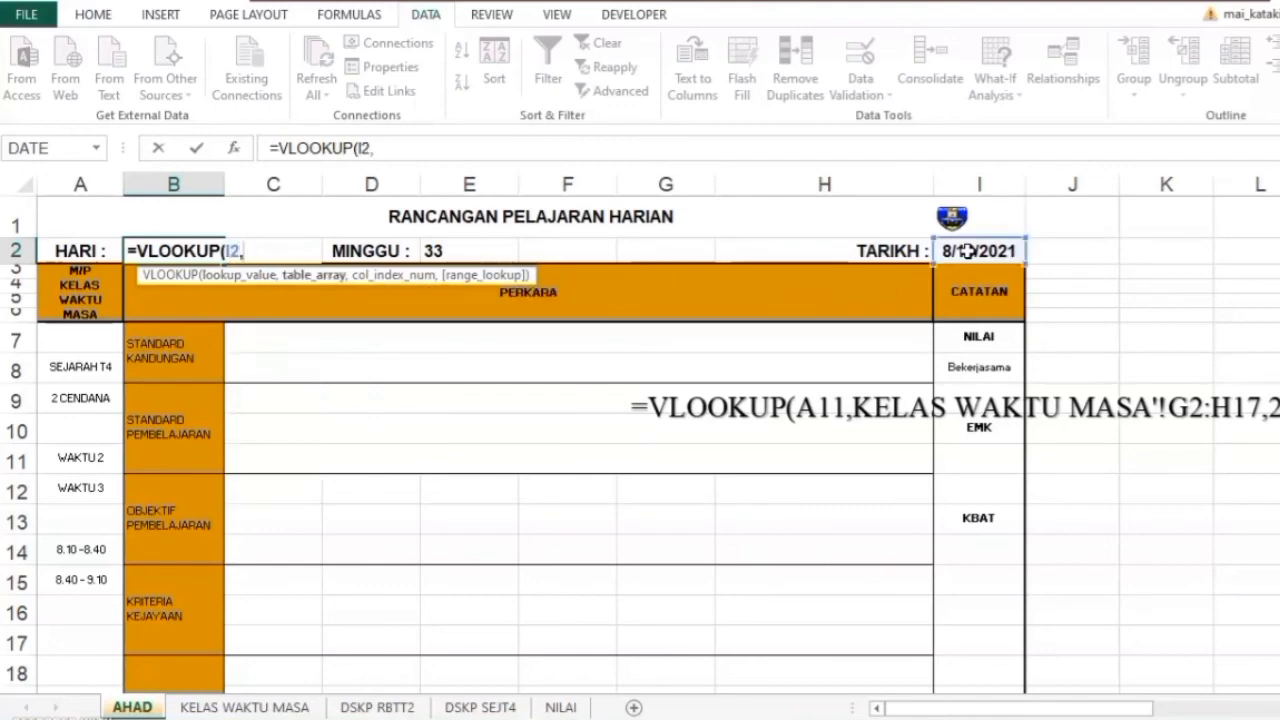
- Use the date table A2:C344 on the KELAS WAKTU MASA sheet as the table array of the HARI formula
{"action": "left_click", "coordinate": [258, 708]}
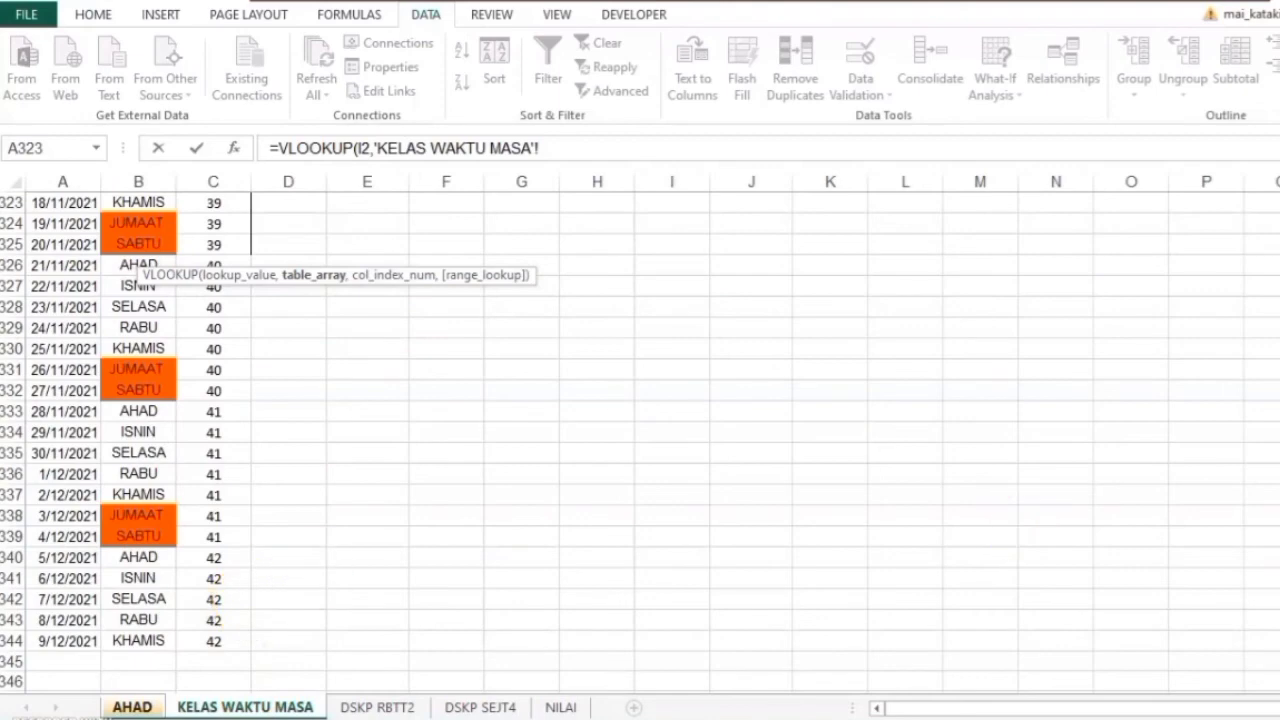
{"action": "scroll", "coordinate": [640, 440], "scroll_direction": "up", "scroll_amount": 20}
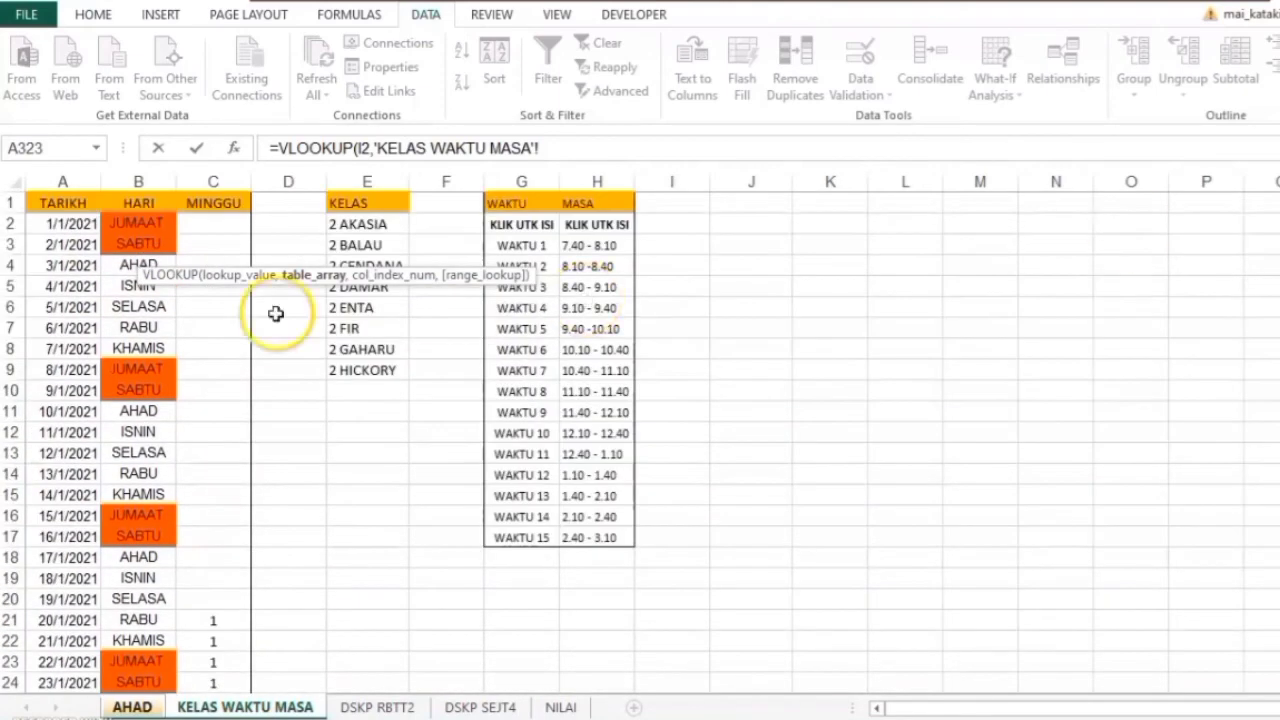
{"action": "left_click_drag", "start_coordinate": [62, 224], "coordinate": [195, 710]}
{"action": "left_click_drag", "start_coordinate": [196, 709], "coordinate": [198, 710]}
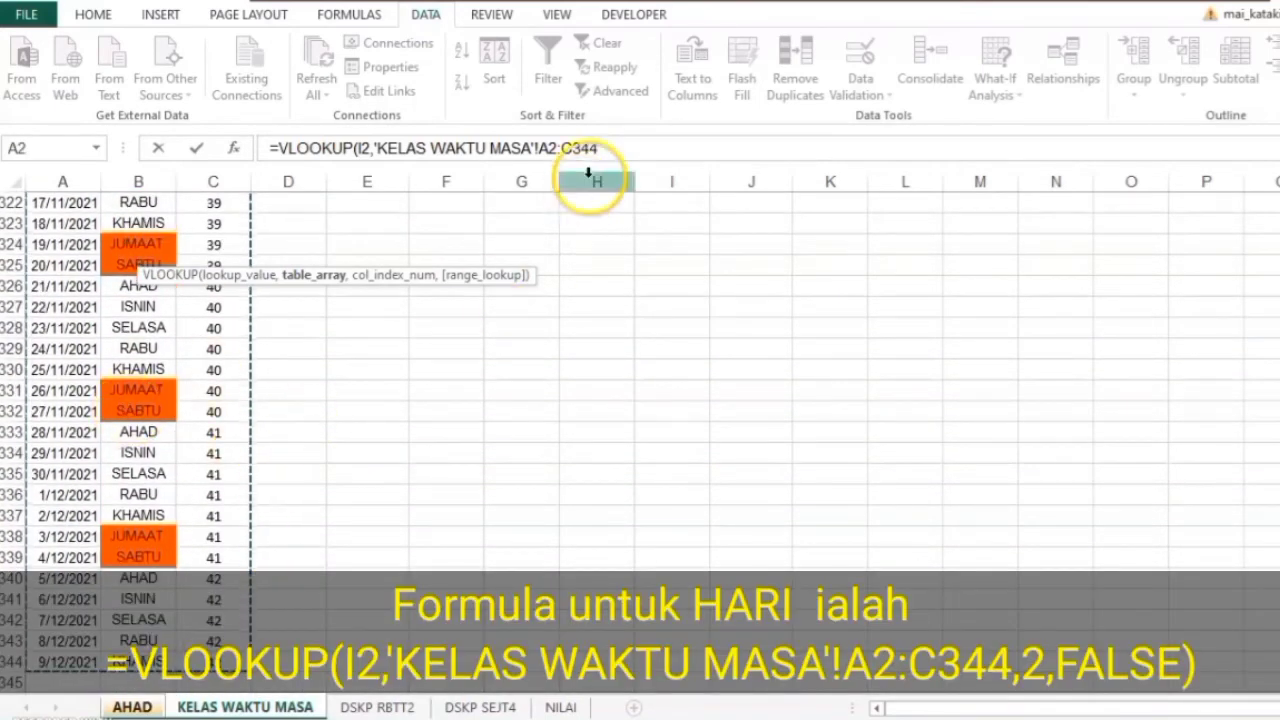
- Complete the HARI formula in B2 with column index 2 and FALSE for an exact match
{"action": "left_click", "coordinate": [612, 148]}
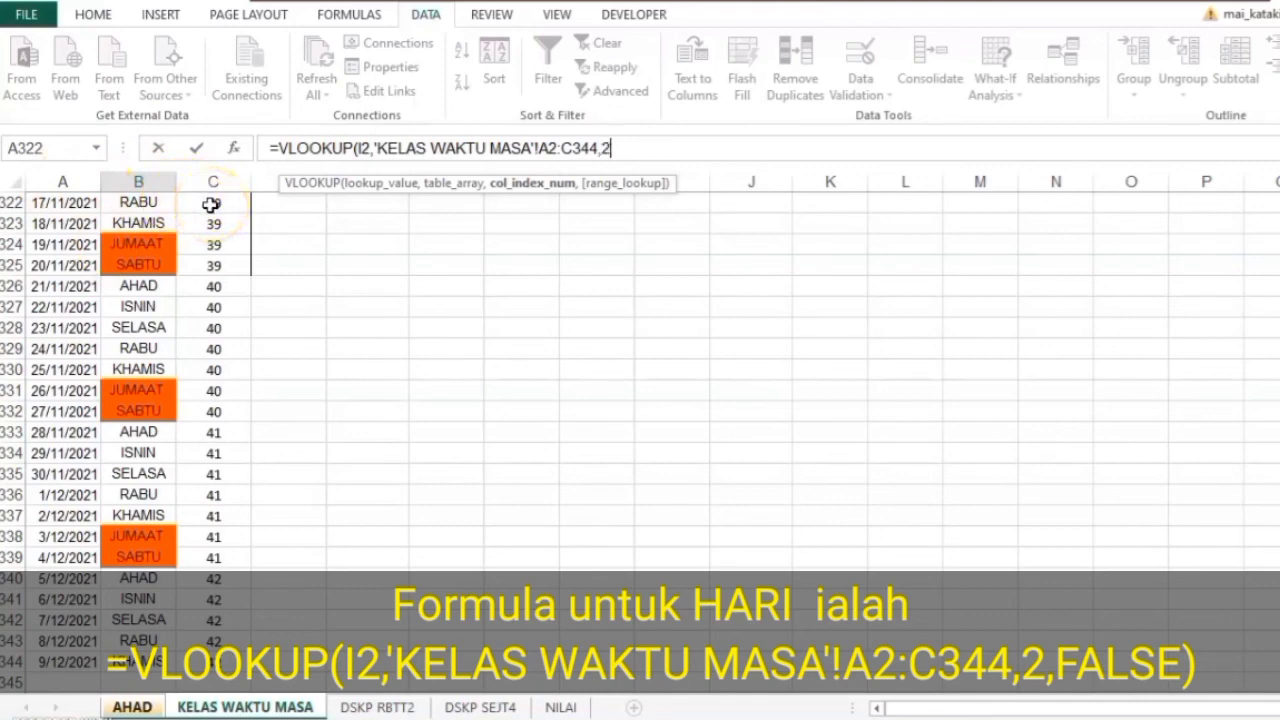
{"action": "type", "text": ",2,FA"}
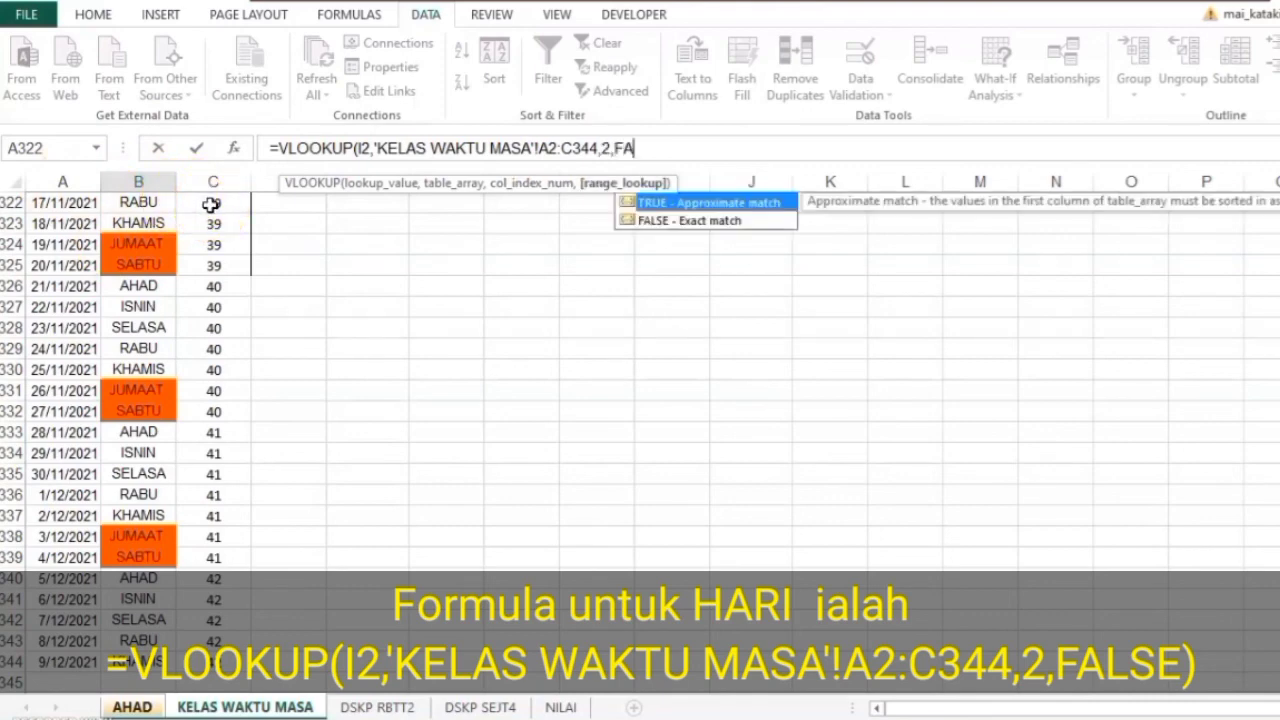
{"action": "type", "text": "LSE)"}
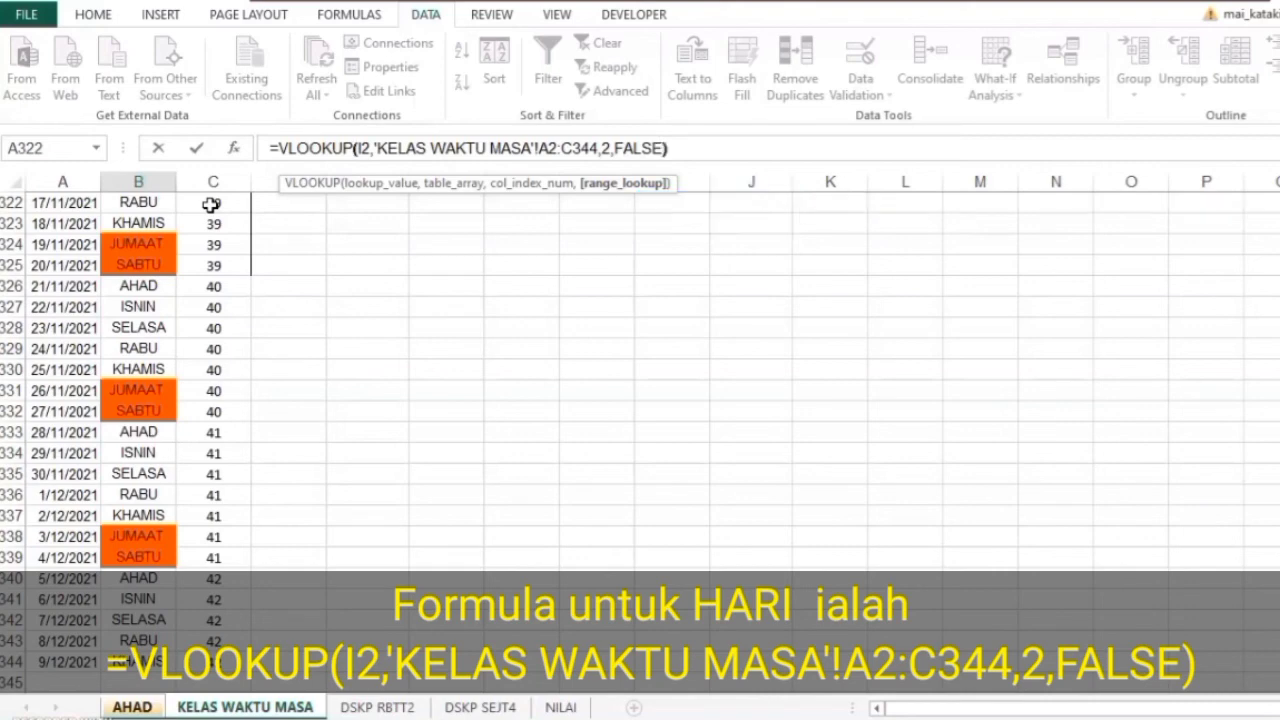
{"action": "key", "text": "Return"}
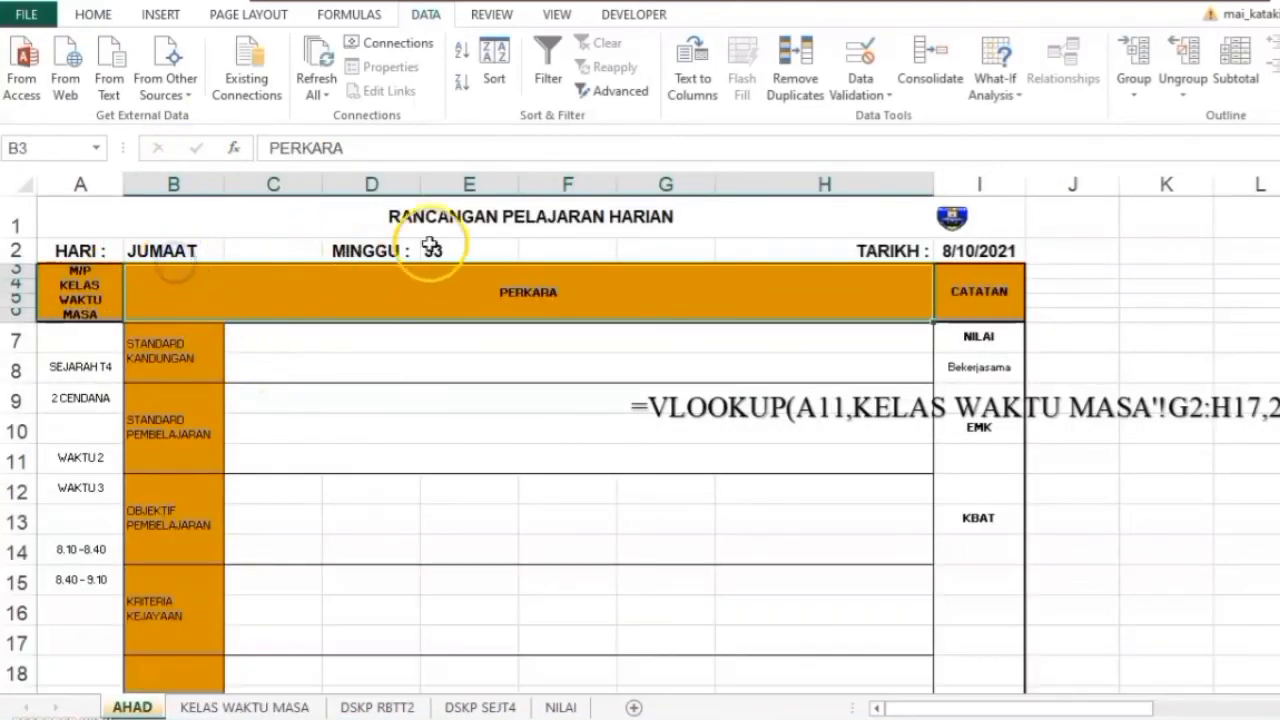
- Choose 7/1/2021 from the TARIKH list in I2 to test the day and week formulas
{"action": "left_click", "coordinate": [1010, 255]}
{"action": "left_click", "coordinate": [1034, 255]}
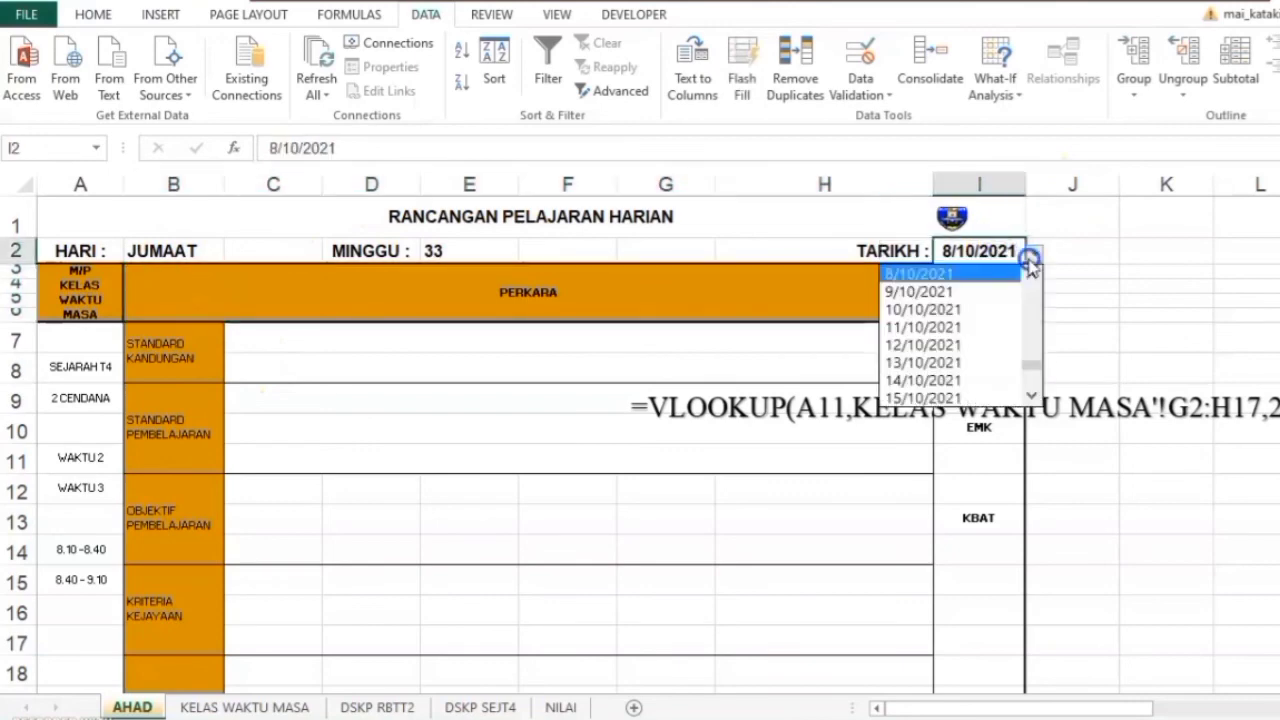
{"action": "left_click_drag", "start_coordinate": [1036, 361], "coordinate": [1030, 266]}
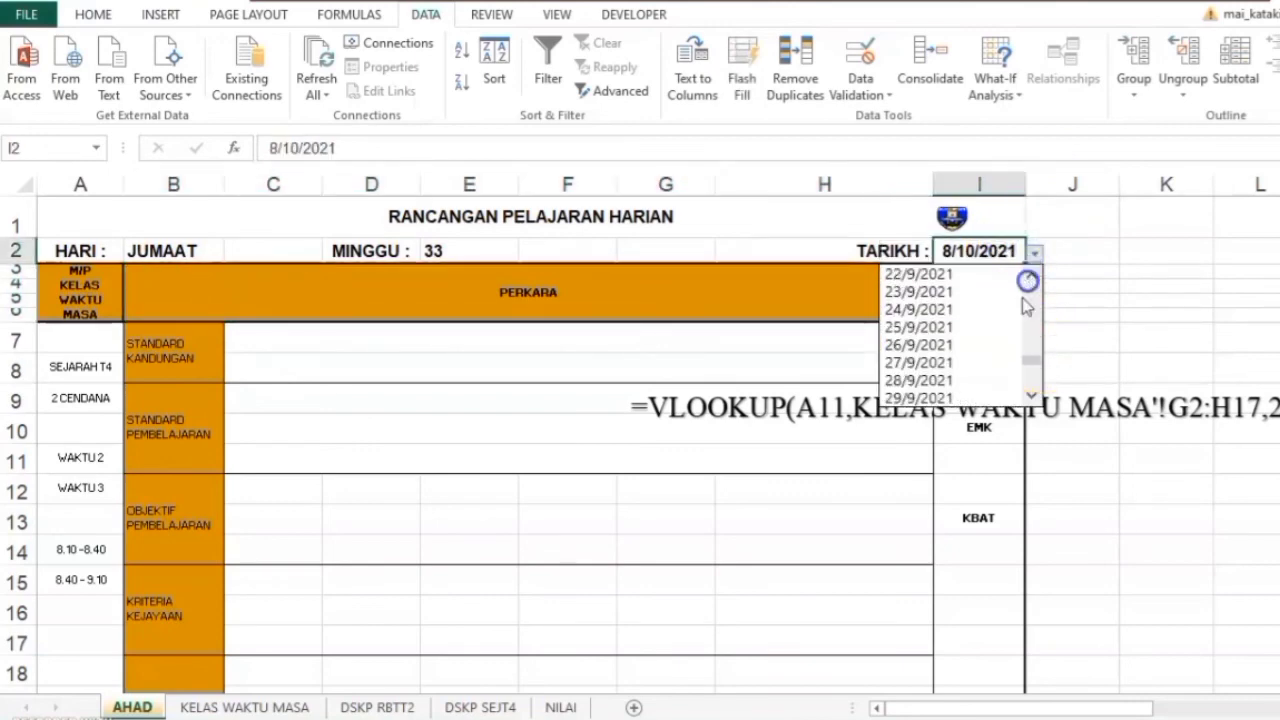
{"action": "left_click_drag", "start_coordinate": [1034, 355], "coordinate": [1034, 277]}
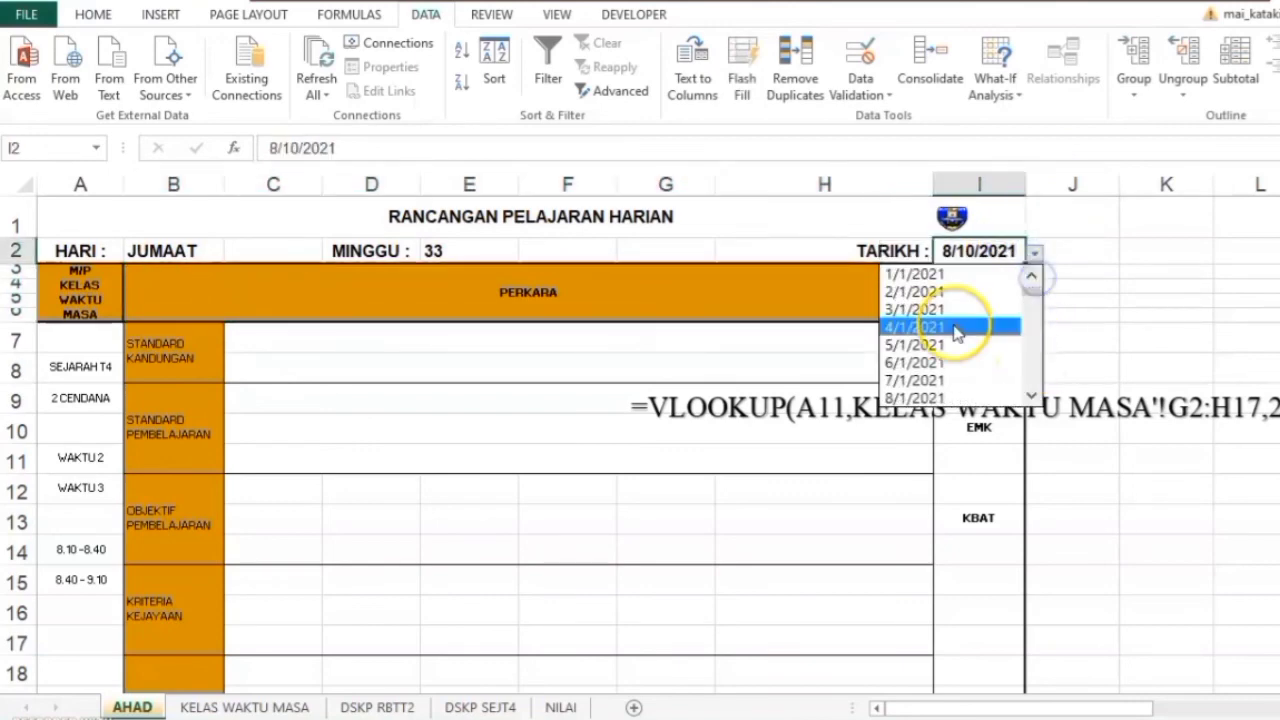
{"action": "left_click", "coordinate": [905, 379]}
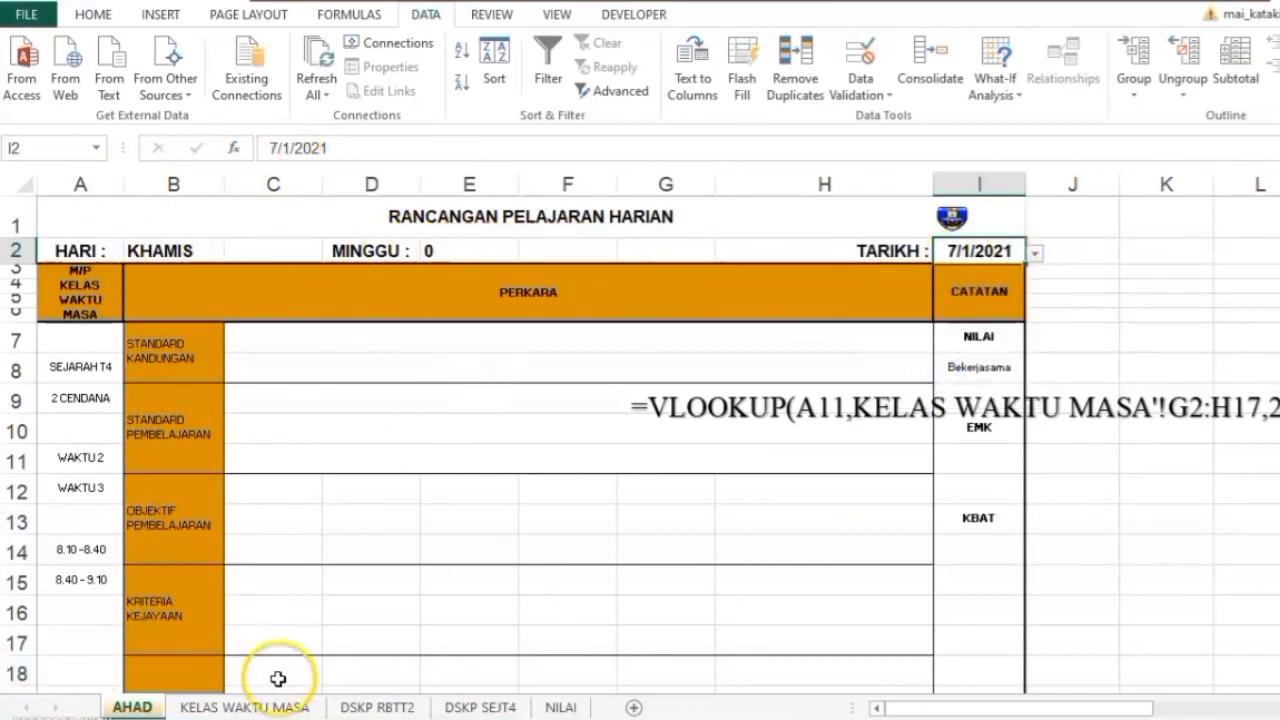
- Check the MINGGU entries for the early January dates on the KELAS WAKTU MASA sheet
{"action": "left_click", "coordinate": [290, 707]}
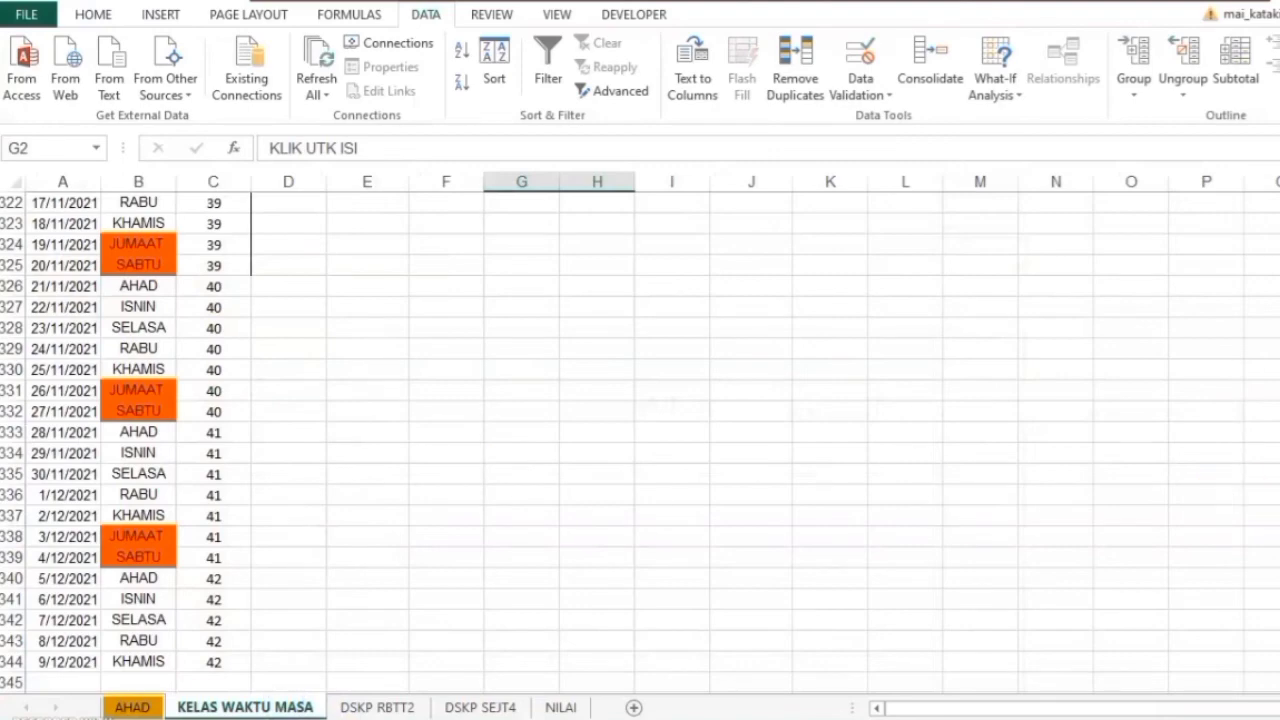
{"action": "scroll", "coordinate": [90, 300], "scroll_direction": "up", "scroll_amount": 20}
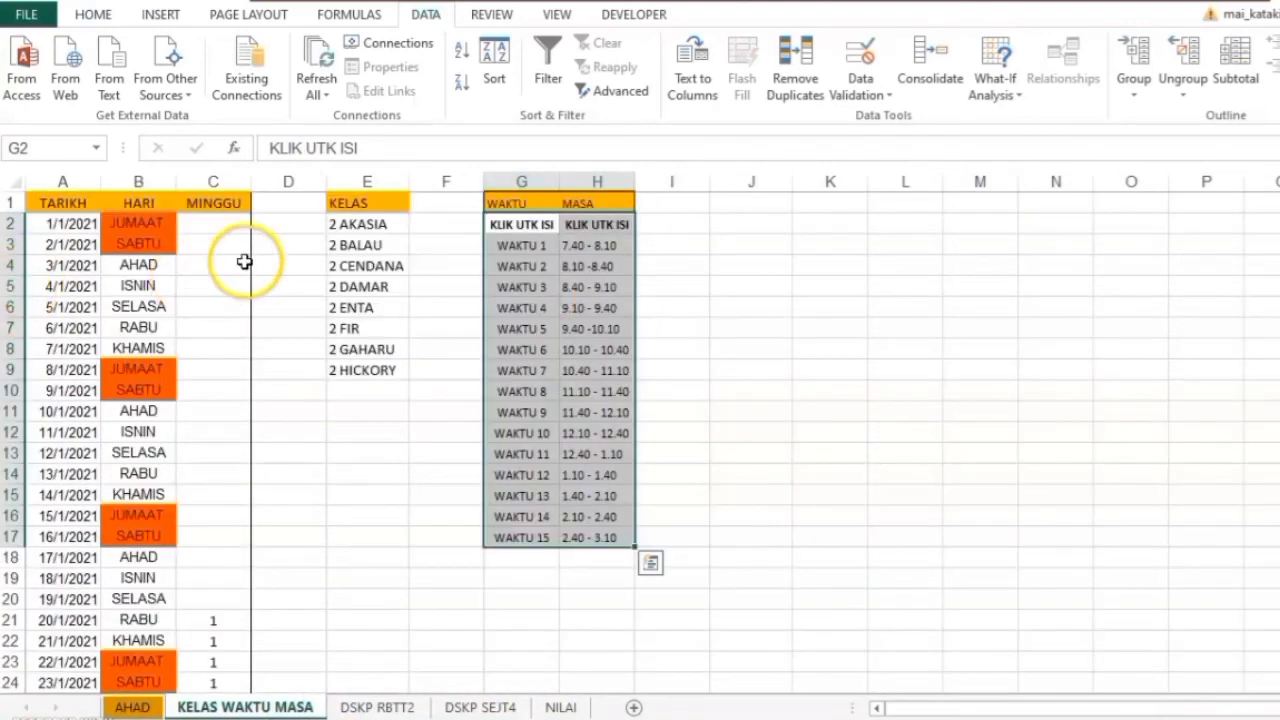
{"action": "left_click_drag", "start_coordinate": [213, 244], "coordinate": [200, 555]}
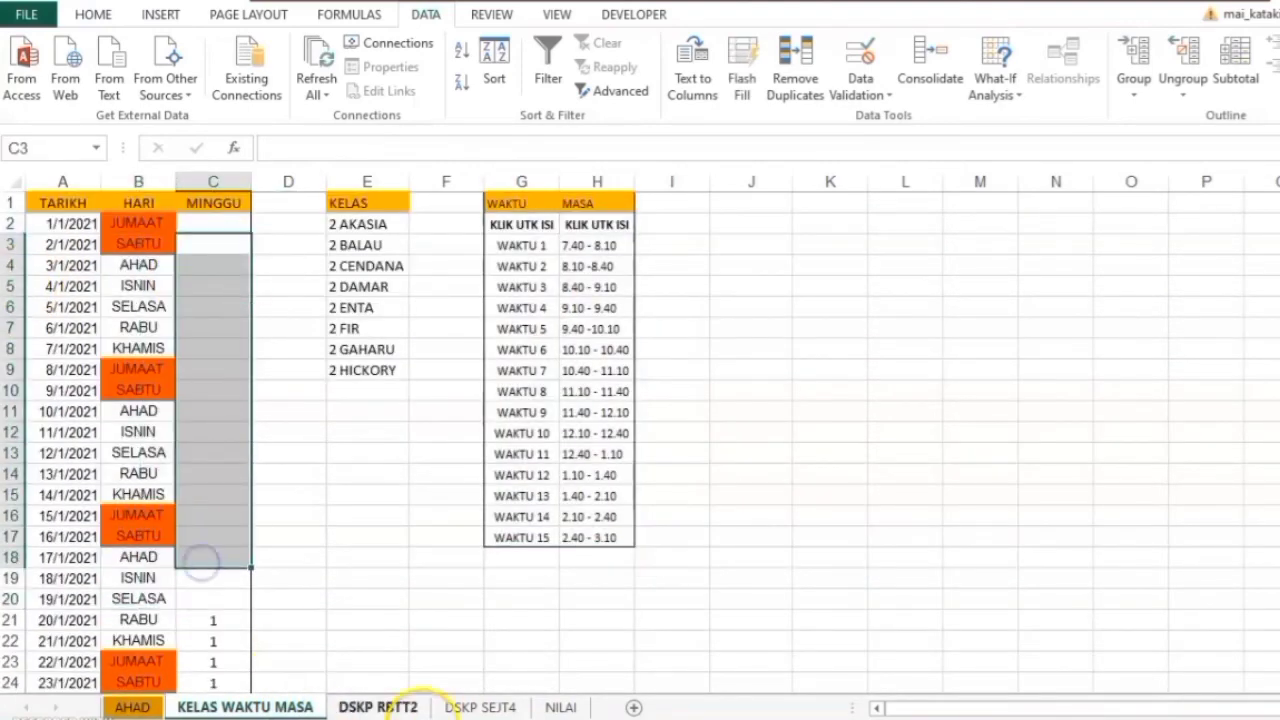
- Return to the AHAD sheet and choose 29/1/2021 from the TARIKH list in I2
{"action": "left_click", "coordinate": [132, 707]}
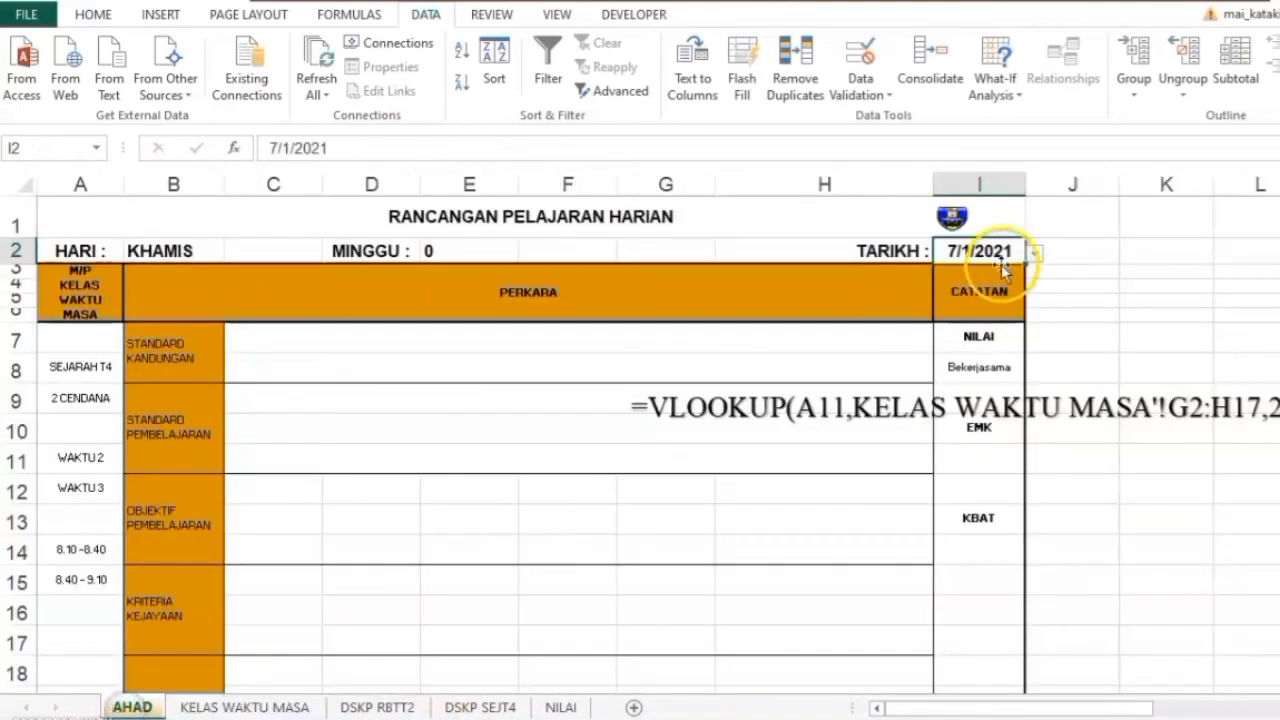
{"action": "left_click", "coordinate": [1036, 253]}
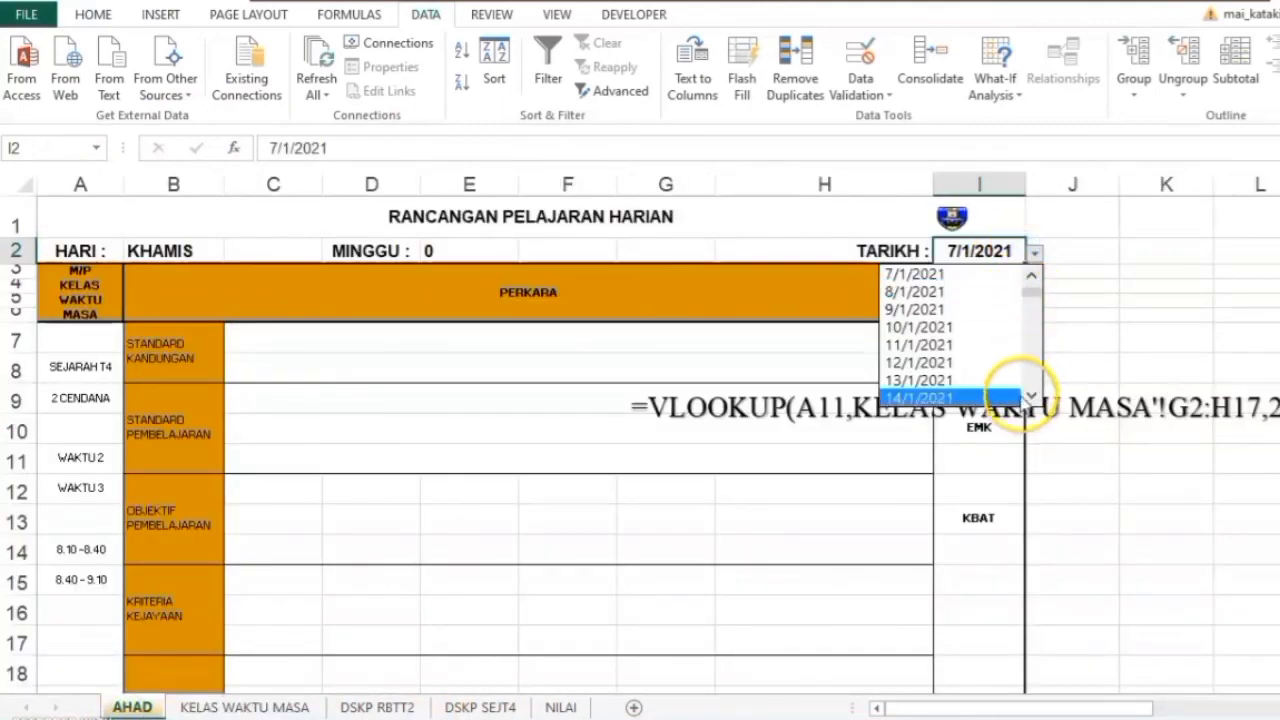
{"action": "left_click", "coordinate": [1031, 396]}
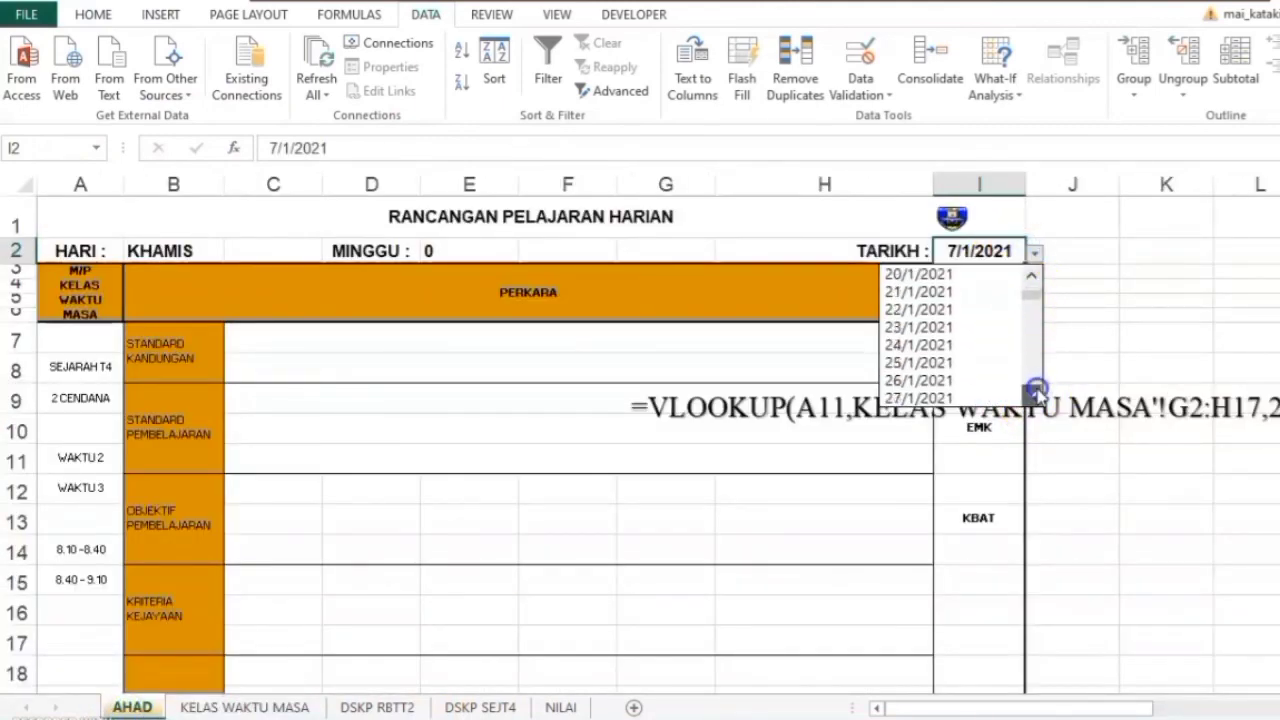
{"action": "left_click", "coordinate": [890, 362]}
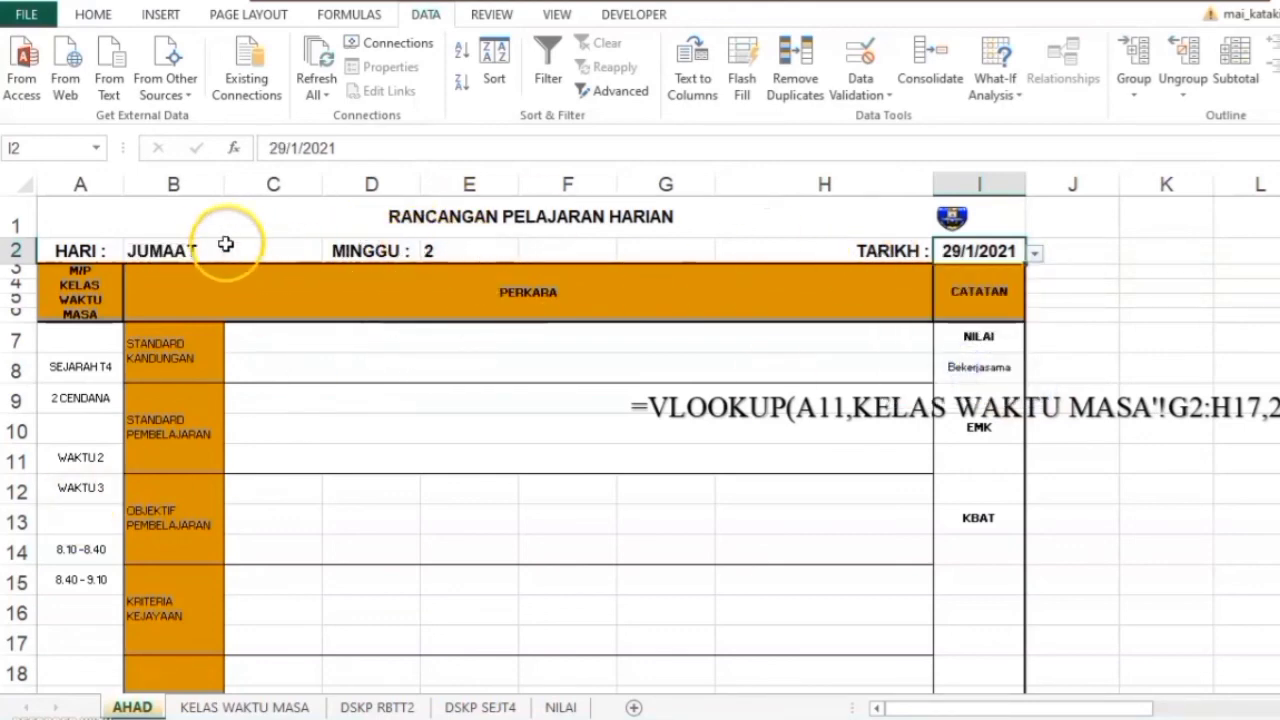
- Examine the week numbers and blank weeks in the MINGGU column of KELAS WAKTU MASA, then return to the AHAD sheet
{"action": "left_click", "coordinate": [265, 706]}
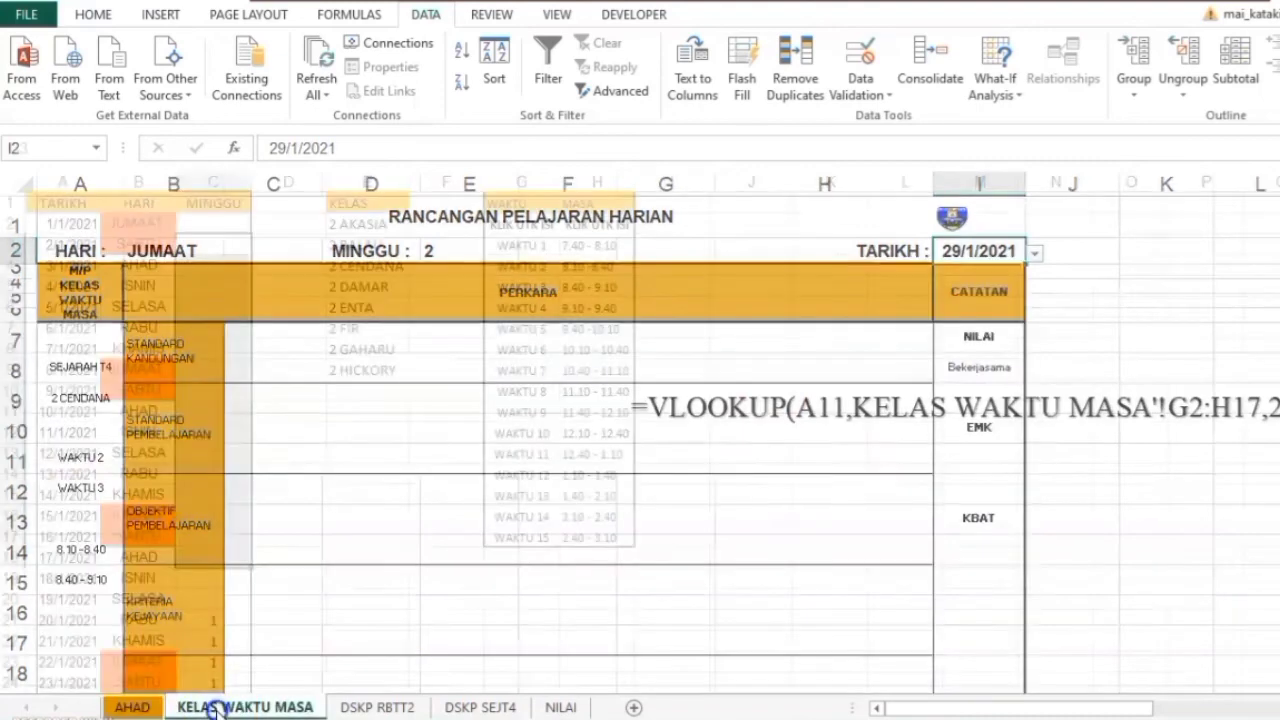
{"action": "left_click", "coordinate": [193, 599]}
{"action": "left_click", "coordinate": [210, 642]}
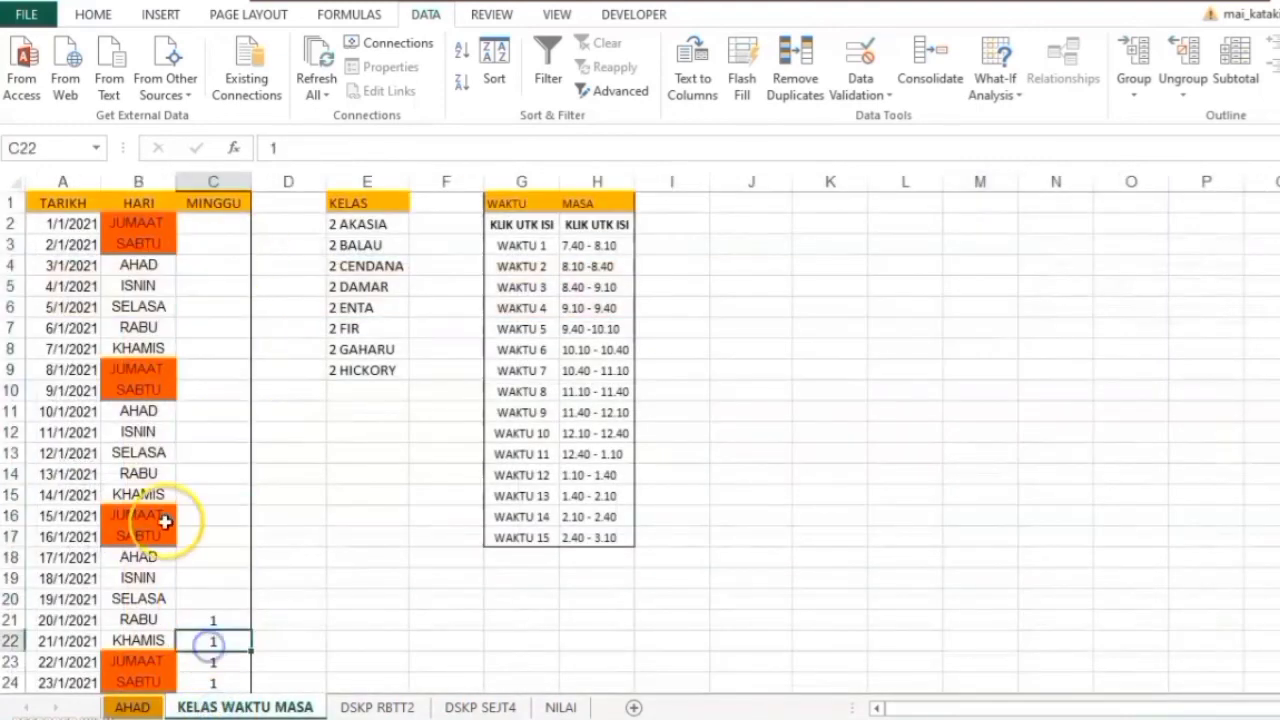
{"action": "scroll", "coordinate": [166, 530], "scroll_direction": "down", "scroll_amount": 3}
{"action": "scroll", "coordinate": [168, 547], "scroll_direction": "down", "scroll_amount": 1}
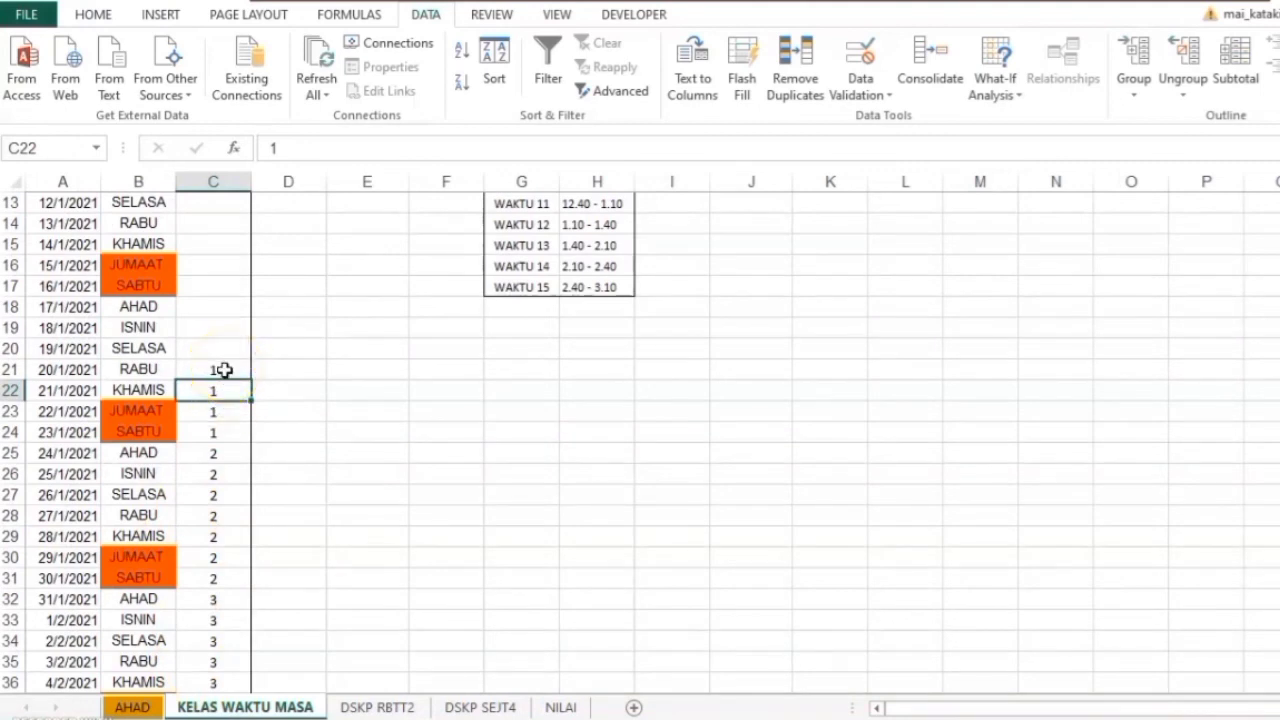
{"action": "scroll", "coordinate": [218, 350], "scroll_direction": "up", "scroll_amount": 1}
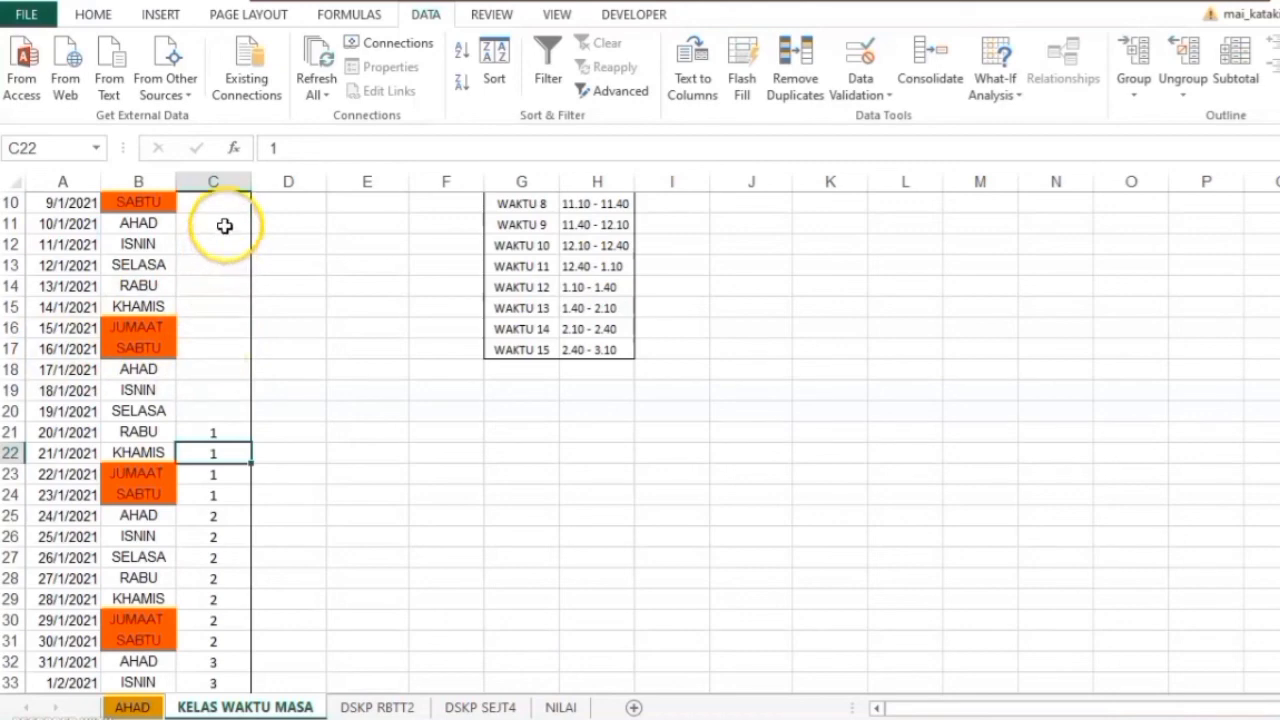
{"action": "scroll", "coordinate": [186, 489], "scroll_direction": "down", "scroll_amount": 6}
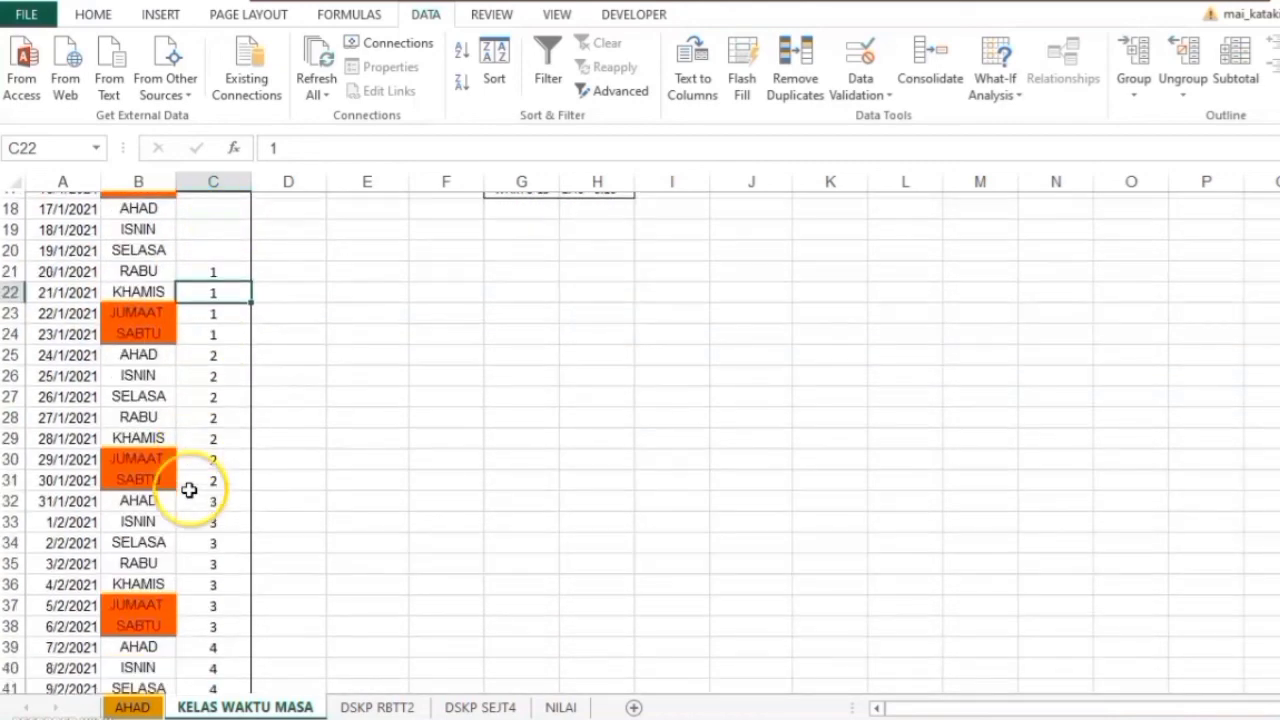
{"action": "scroll", "coordinate": [187, 491], "scroll_direction": "down", "scroll_amount": 17}
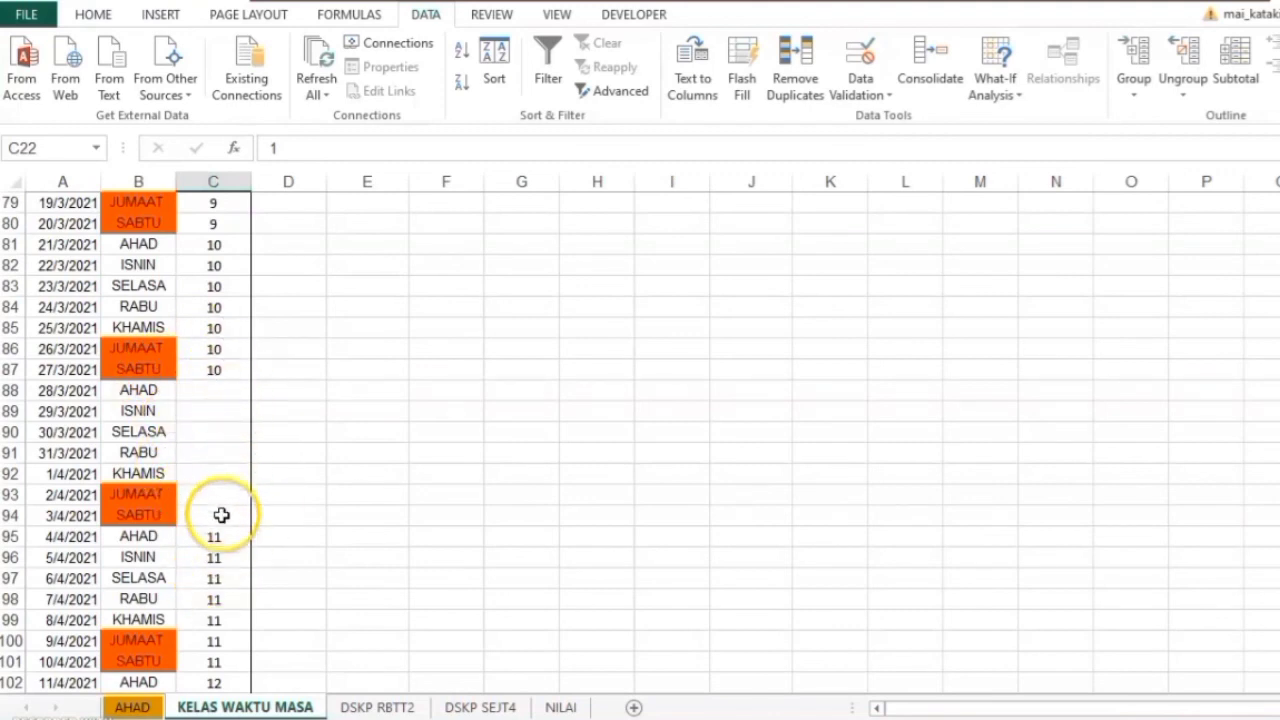
{"action": "scroll", "coordinate": [203, 369], "scroll_direction": "up", "scroll_amount": 19}
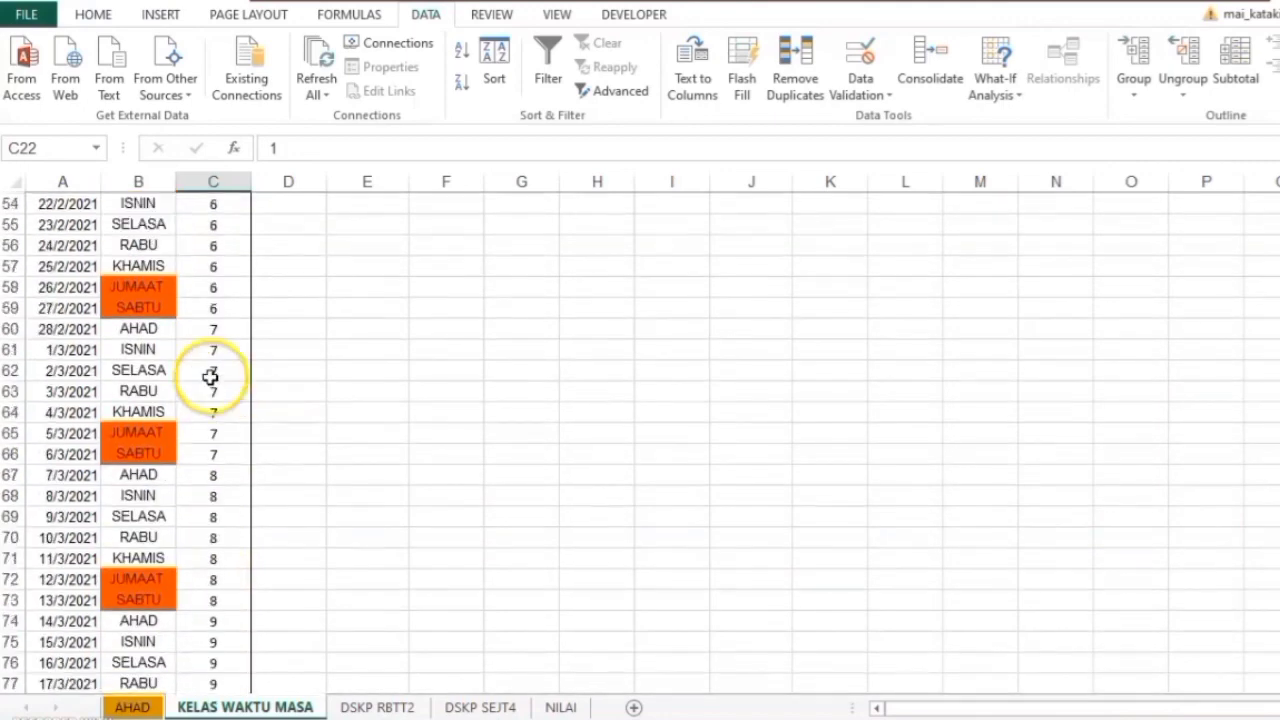
{"action": "scroll", "coordinate": [220, 357], "scroll_direction": "up", "scroll_amount": 7}
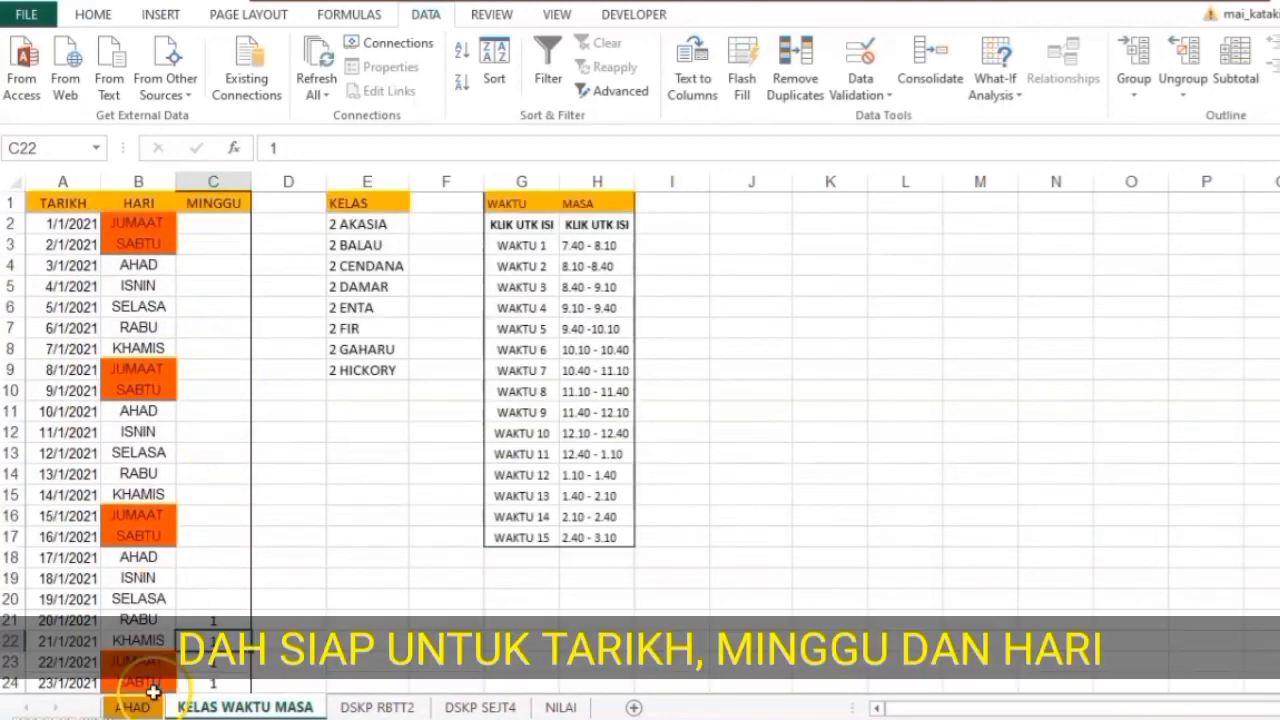
{"action": "left_click", "coordinate": [148, 707]}
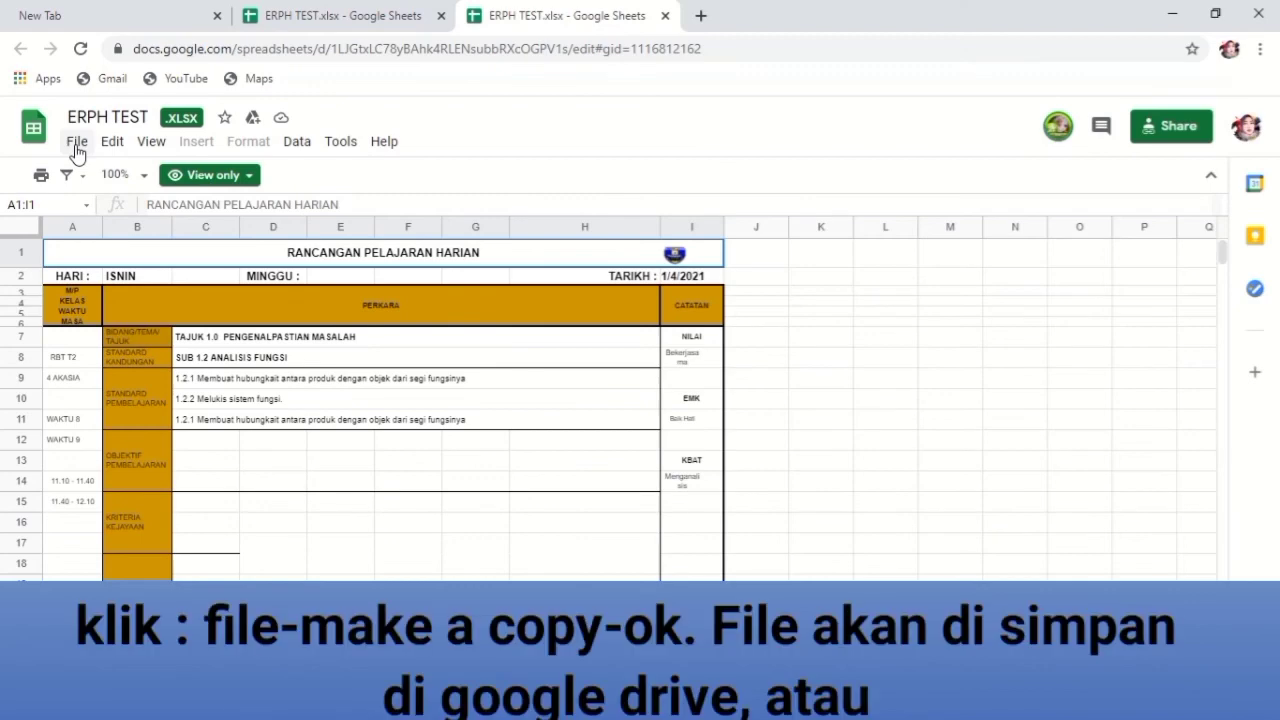
- In Google Sheets, make a copy of the ERPH TEST workbook and download it as Microsoft Excel (.xlsx)
{"action": "left_click", "coordinate": [77, 142]}
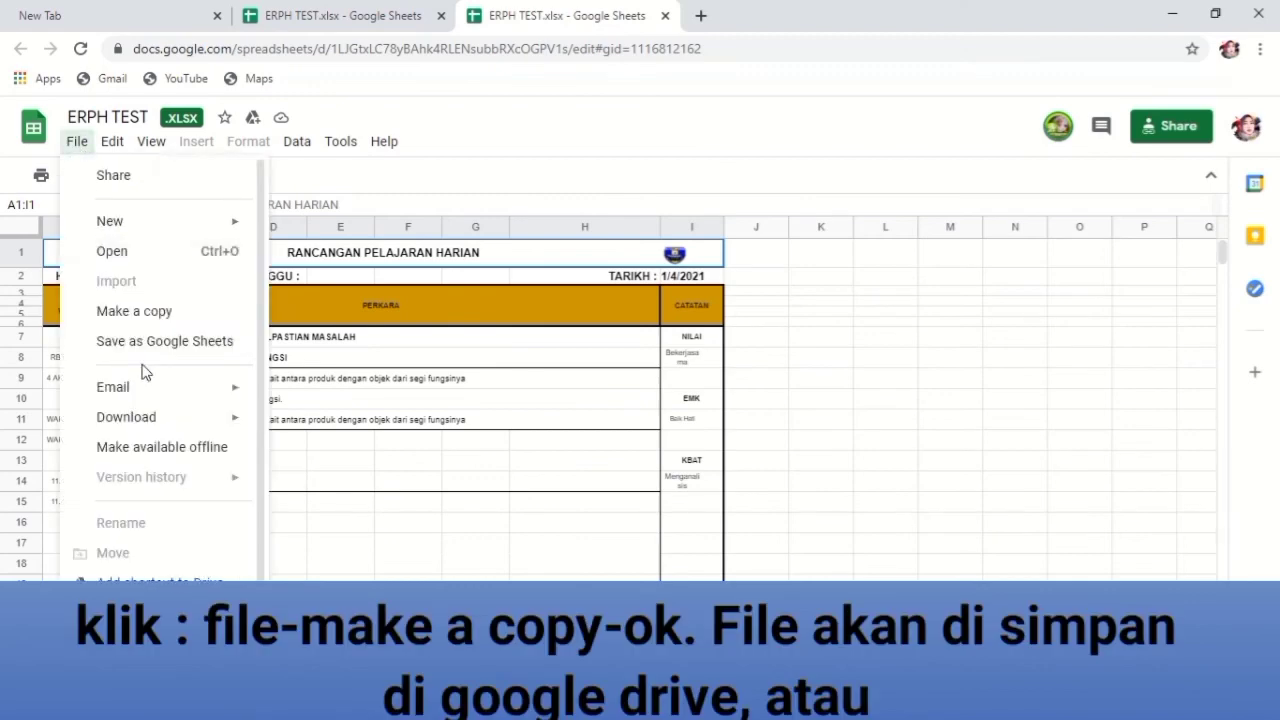
{"action": "left_click", "coordinate": [140, 312]}
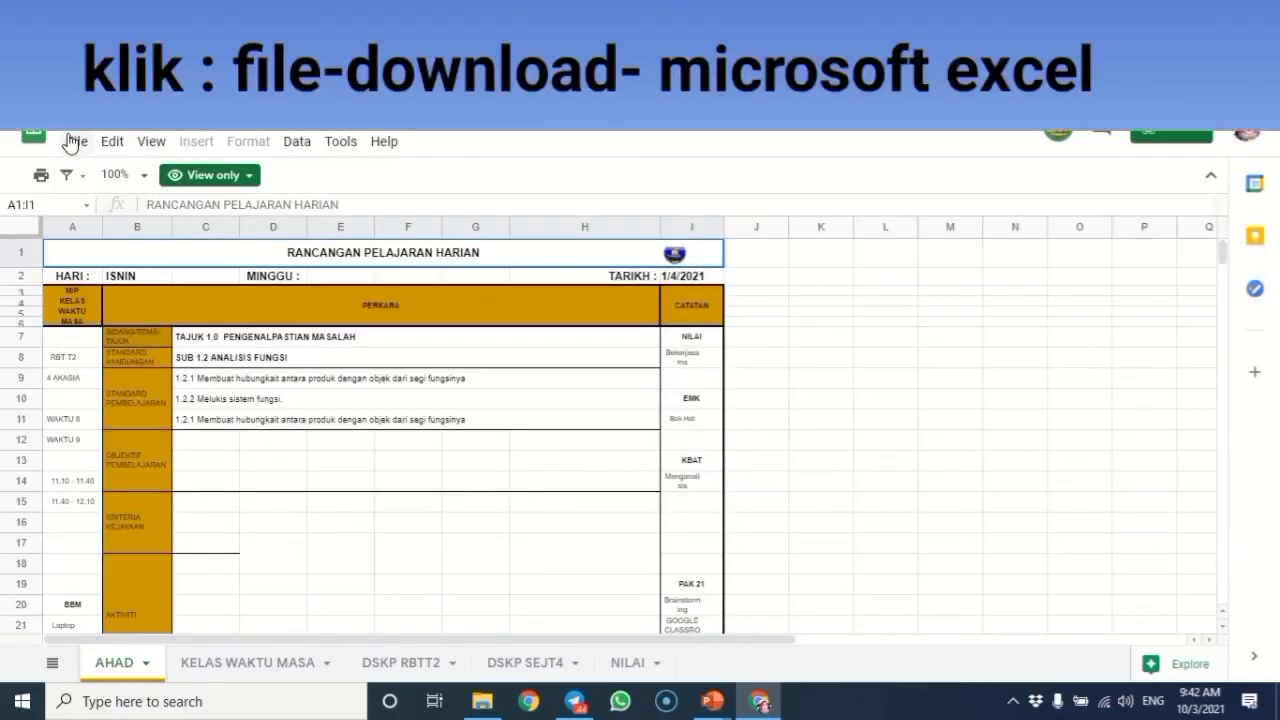
{"action": "left_click", "coordinate": [72, 142]}
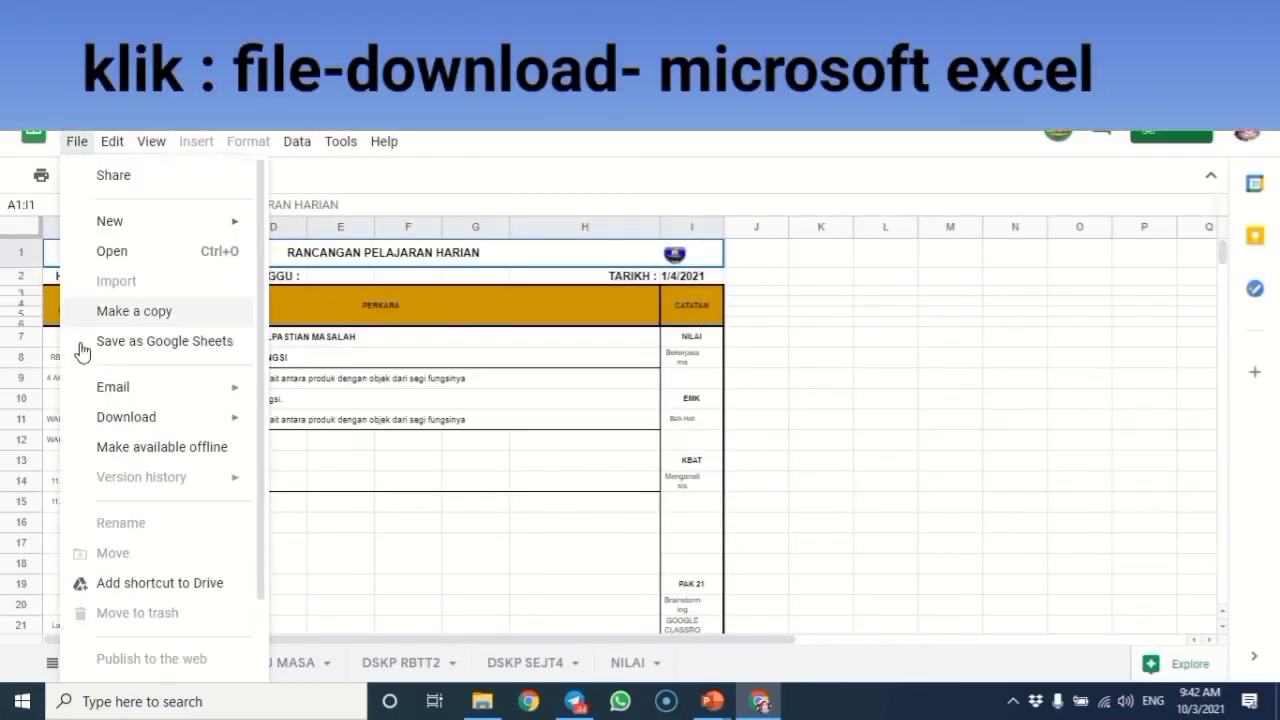
{"action": "mouse_move", "coordinate": [77, 420]}
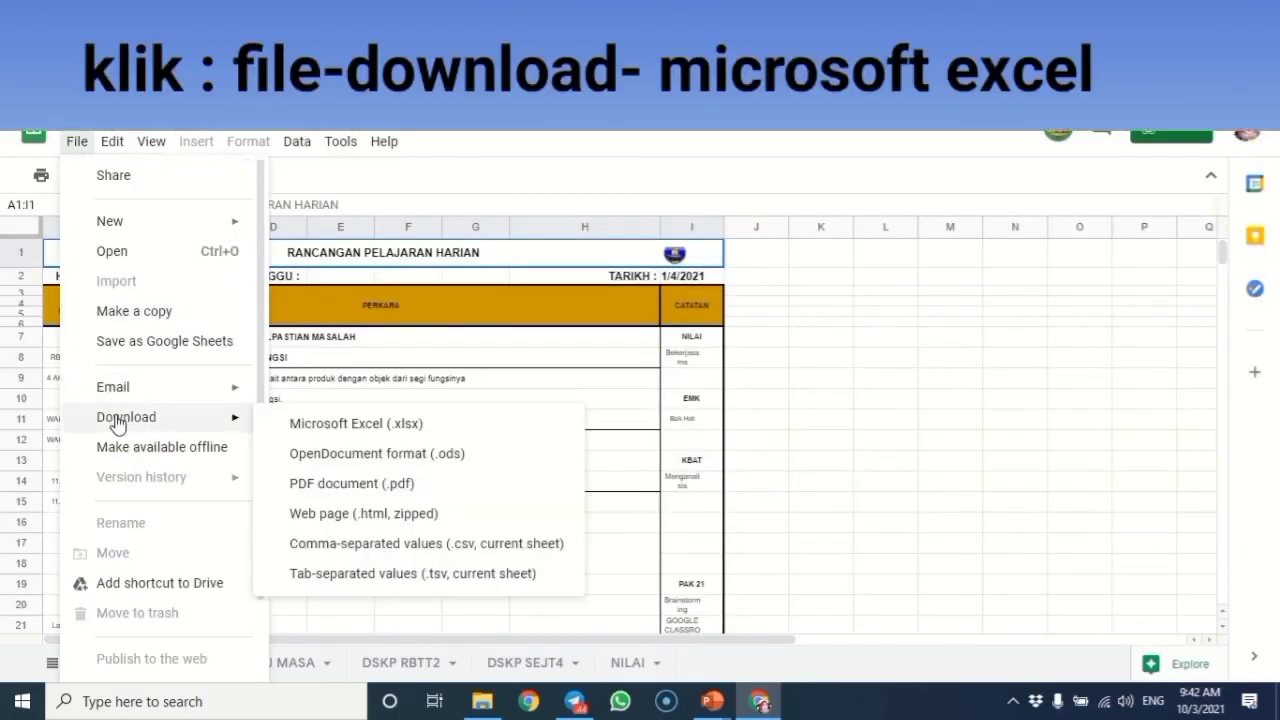
{"action": "left_click", "coordinate": [345, 424]}
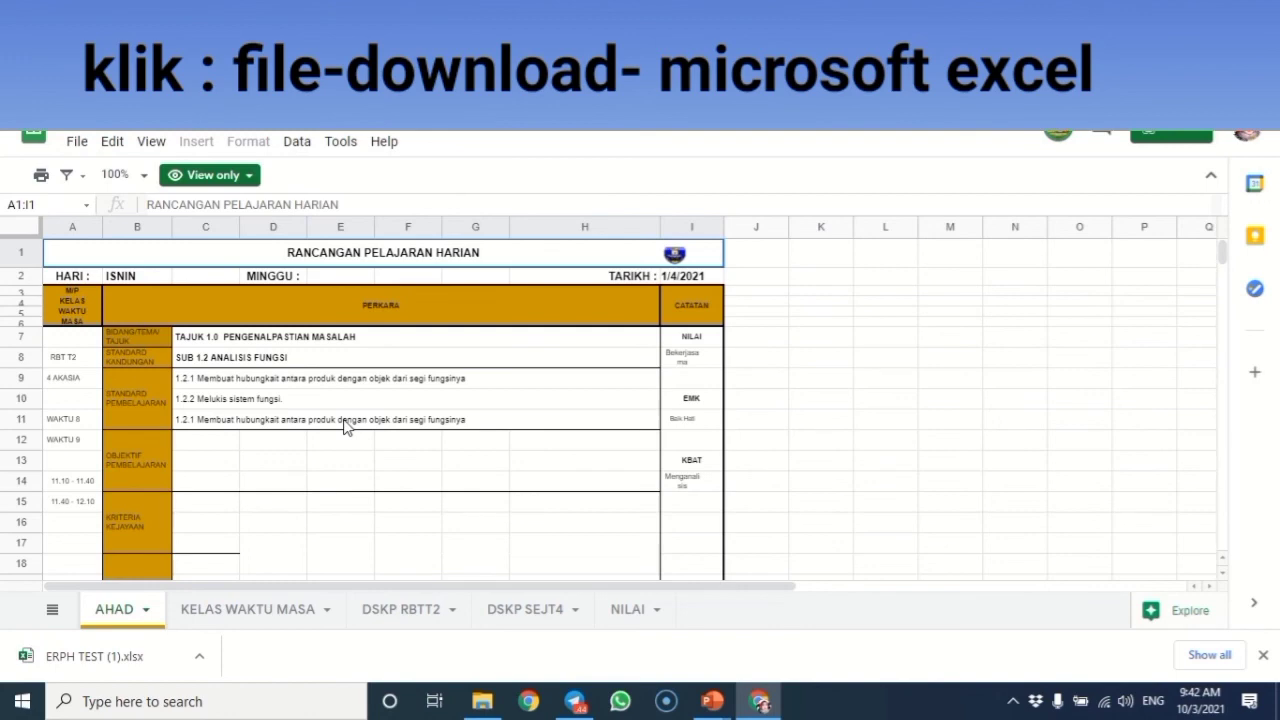
- Open the downloaded ERPH TEST (1).xlsx in Excel and enable editing
{"action": "left_click", "coordinate": [110, 656]}
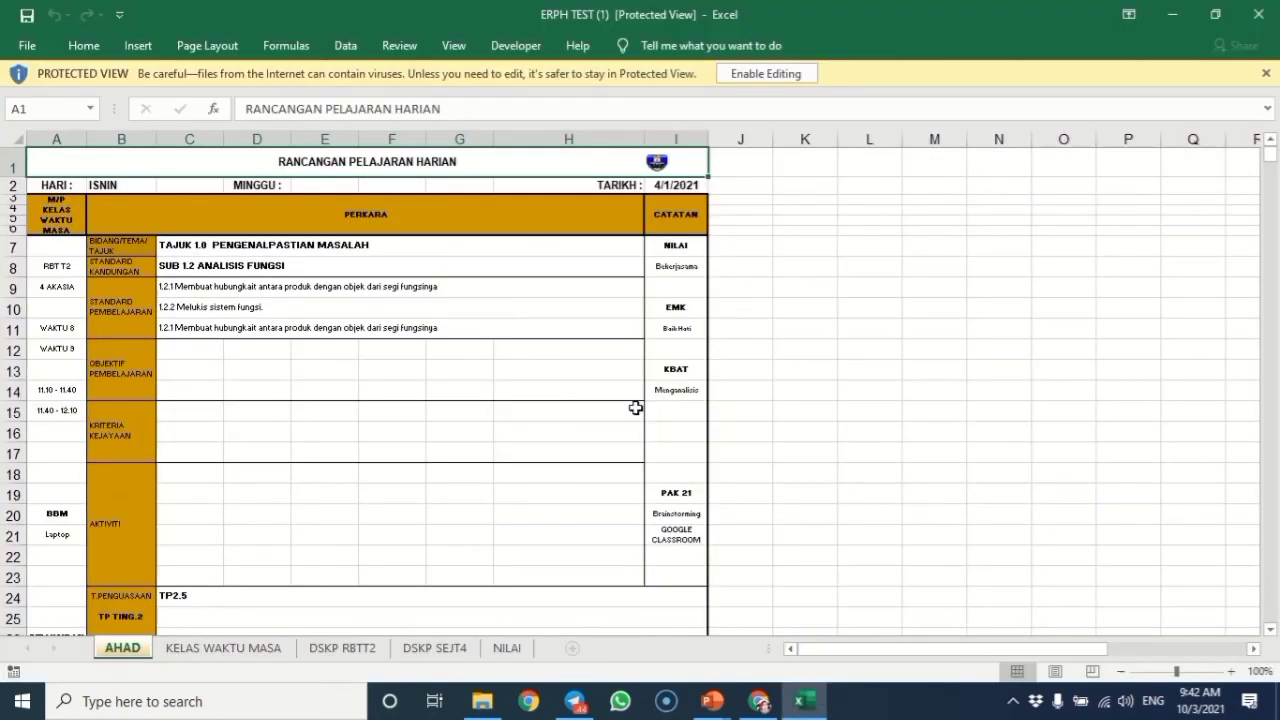
{"action": "left_click", "coordinate": [760, 75]}
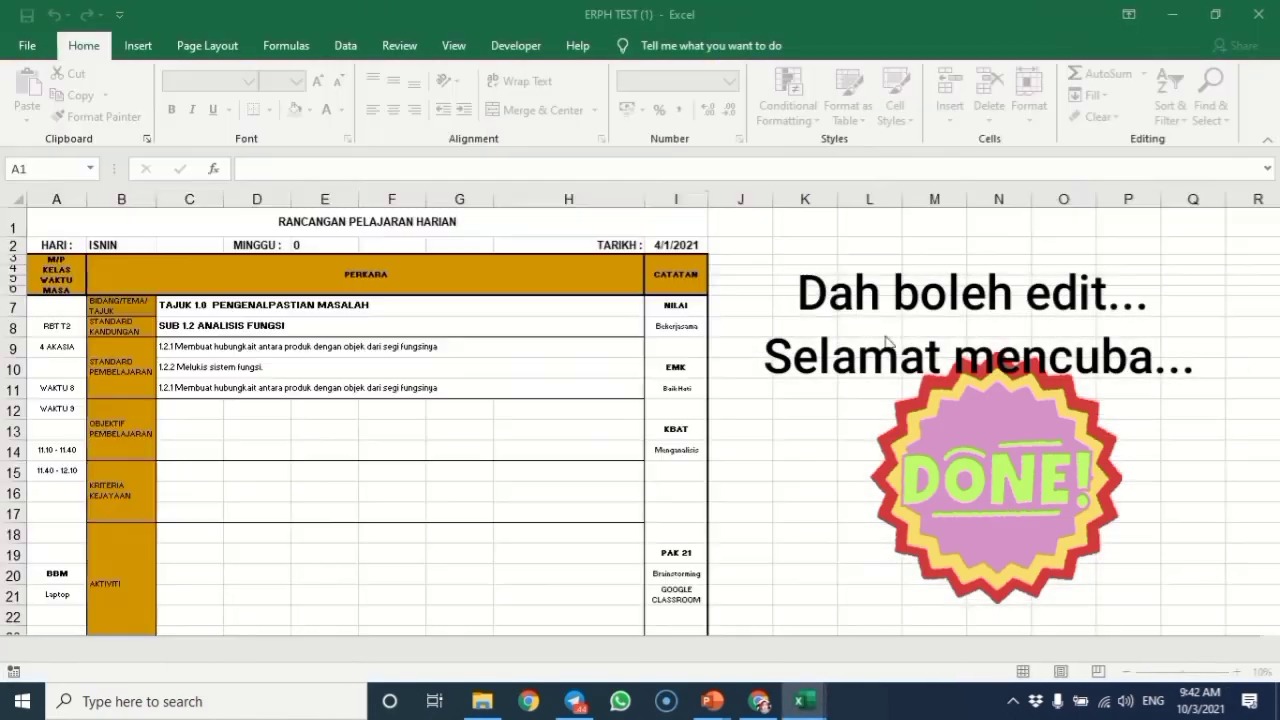
{"action": "scroll", "coordinate": [228, 407], "scroll_direction": "down", "scroll_amount": 11}
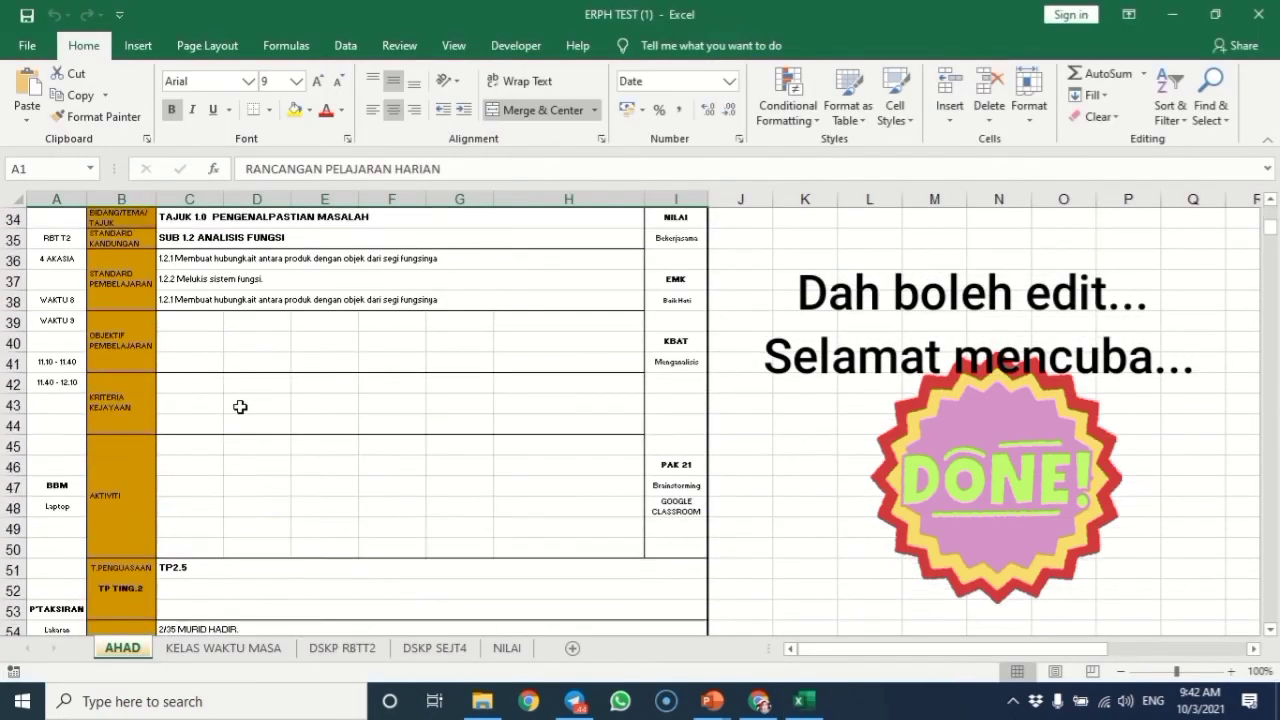
{"action": "scroll", "coordinate": [240, 408], "scroll_direction": "up", "scroll_amount": 11}
- Choose 10/1/2021 from the TARIKH list in I2 of the downloaded workbook
{"action": "left_click", "coordinate": [676, 254]}
{"action": "left_click", "coordinate": [716, 245]}
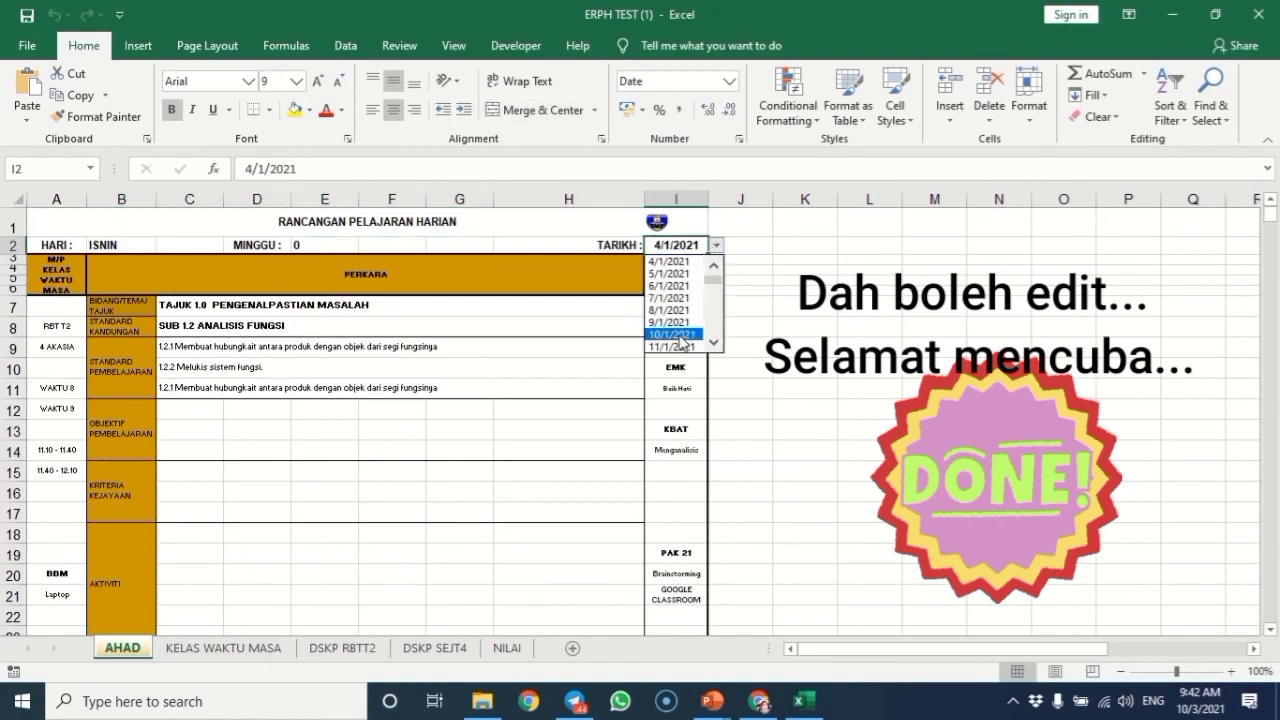
{"action": "left_click", "coordinate": [680, 337]}
- Look through the KELAS WAKTU MASA and DSKP RBTT2 sheets of the downloaded workbook
{"action": "scroll", "coordinate": [408, 575], "scroll_direction": "down", "scroll_amount": 1}
{"action": "left_click", "coordinate": [223, 648]}
{"action": "left_click", "coordinate": [342, 648]}
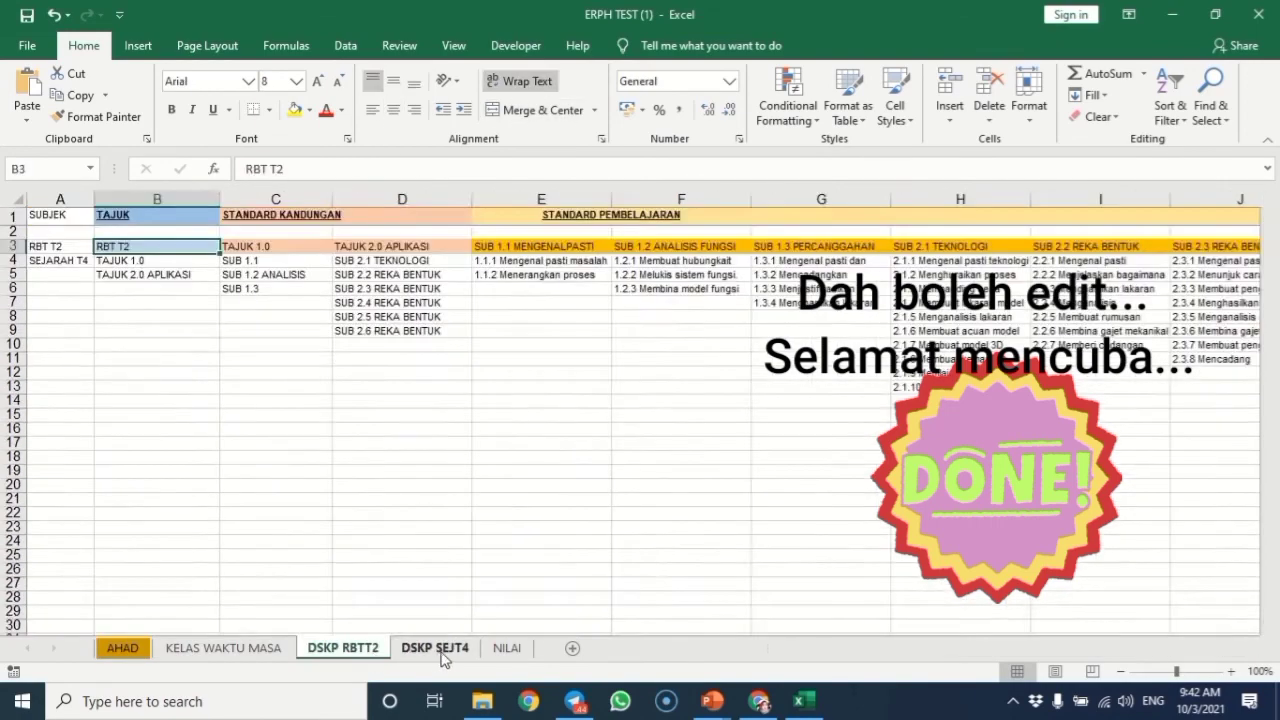